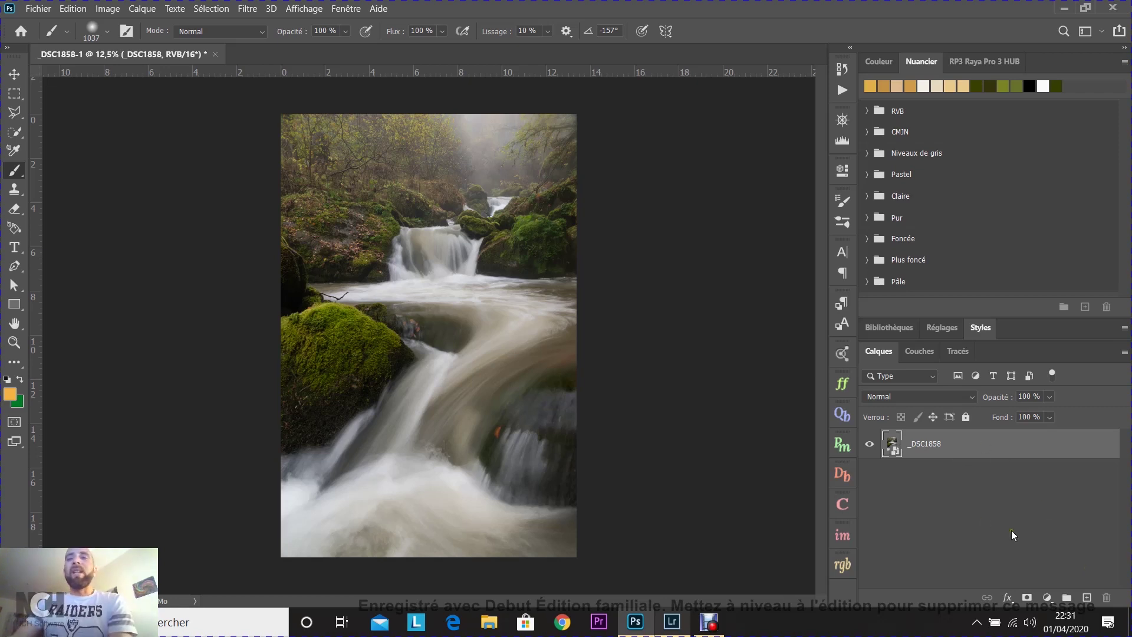
# Duplicate the _DSC1858 layer as a new smart object via copy and hide the original layer.
pyautogui.rightClick(997, 444)
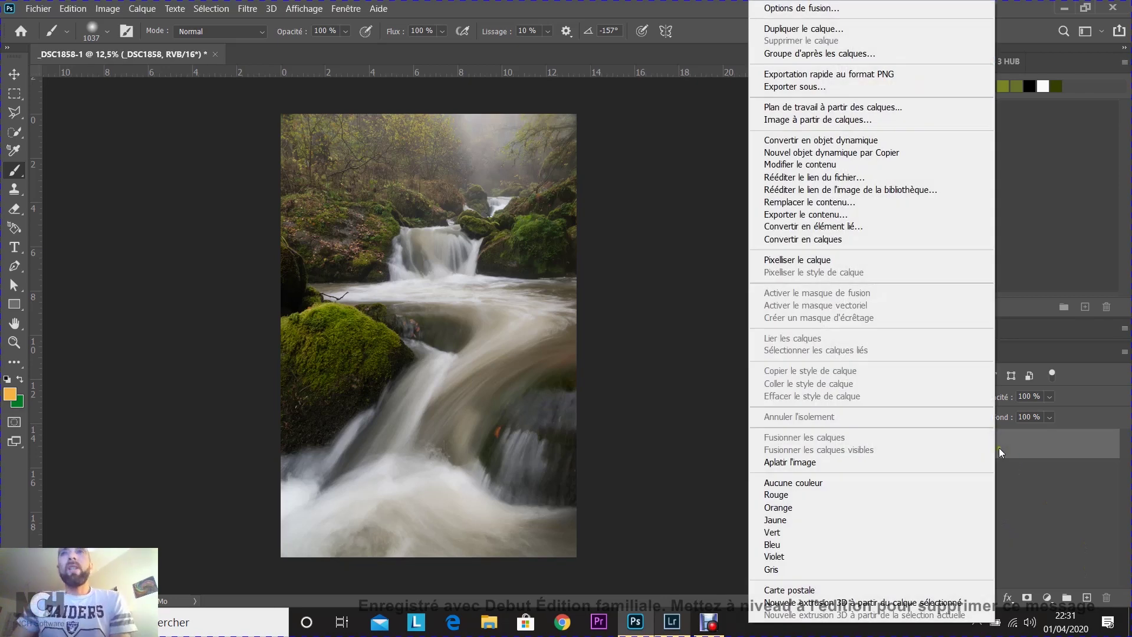
pyautogui.click(867, 152)
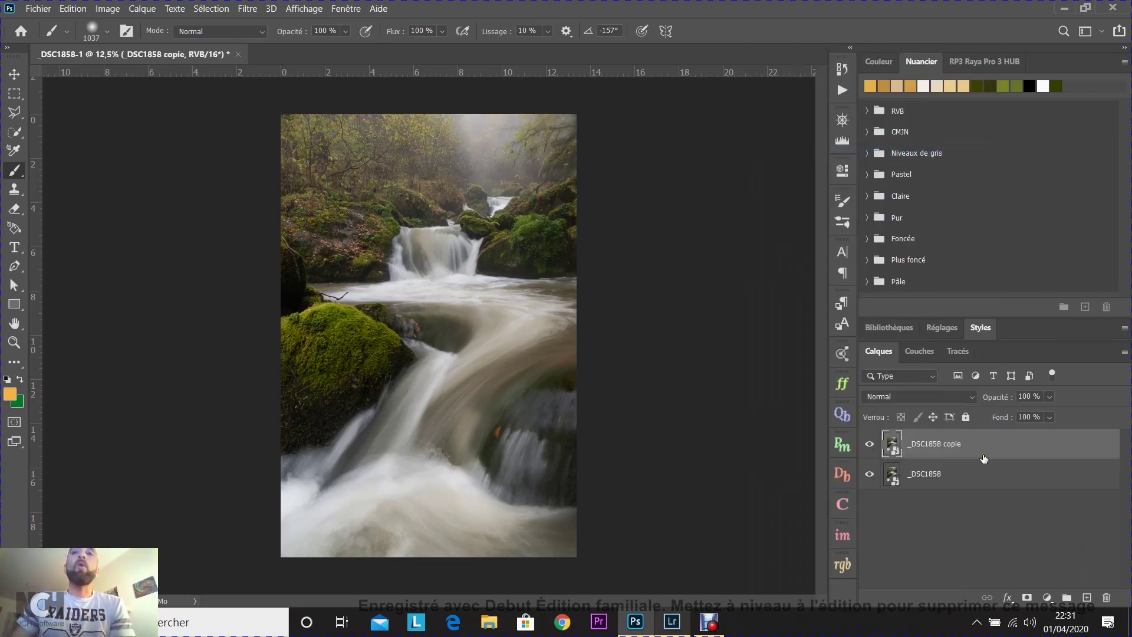
pyautogui.click(972, 480)
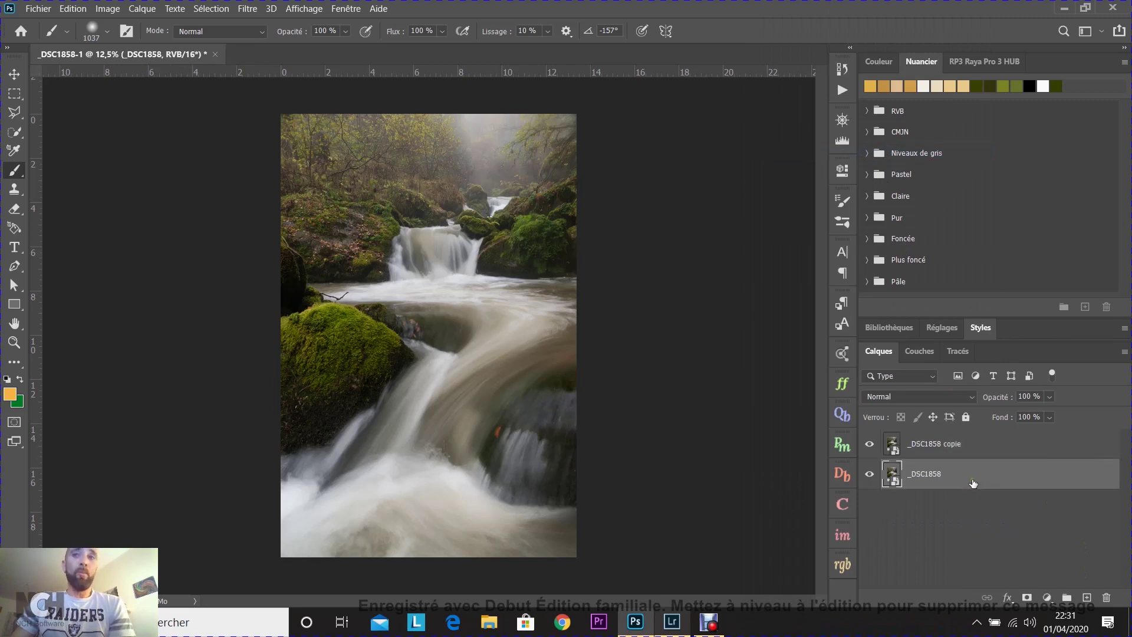
pyautogui.click(869, 474)
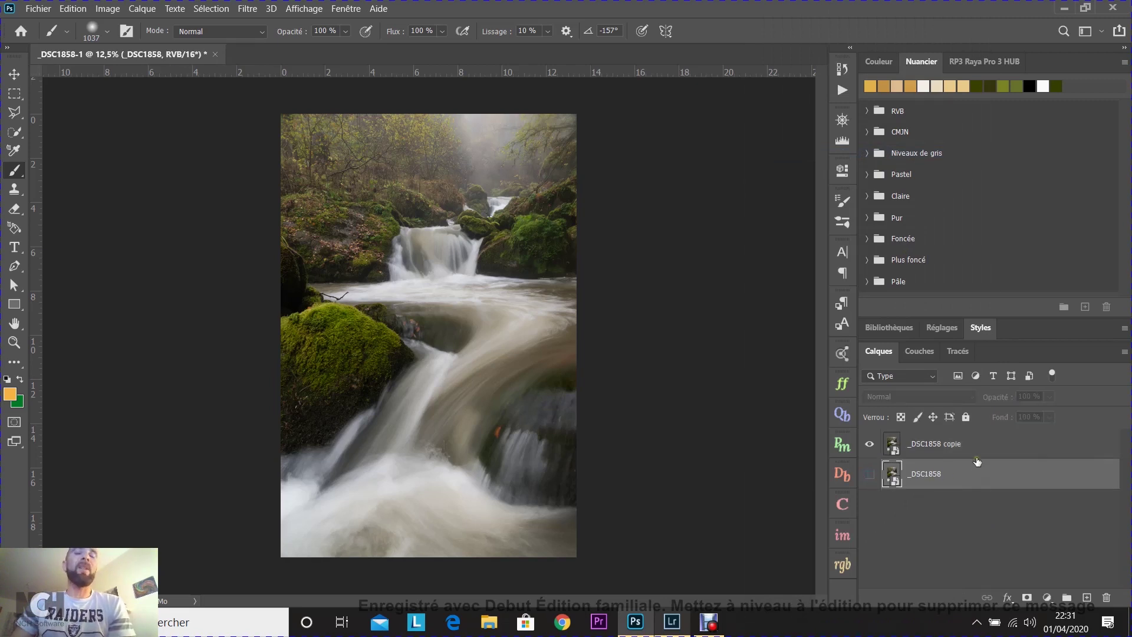
# Rename the duplicated smart object layer as "base".
pyautogui.click(988, 447)
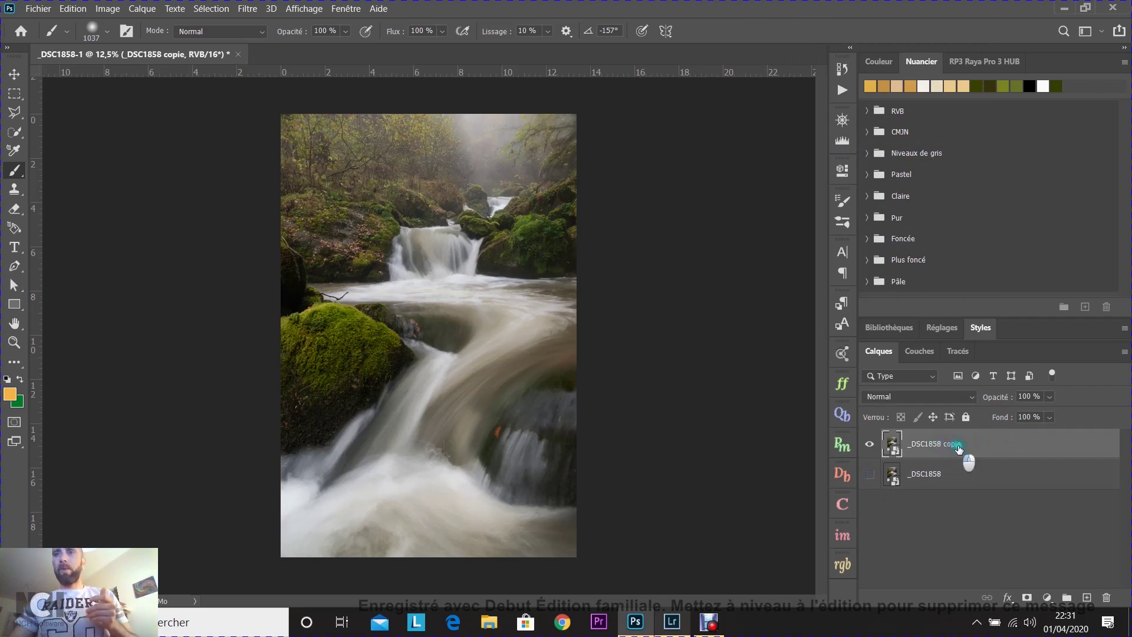
pyautogui.doubleClick(973, 454)
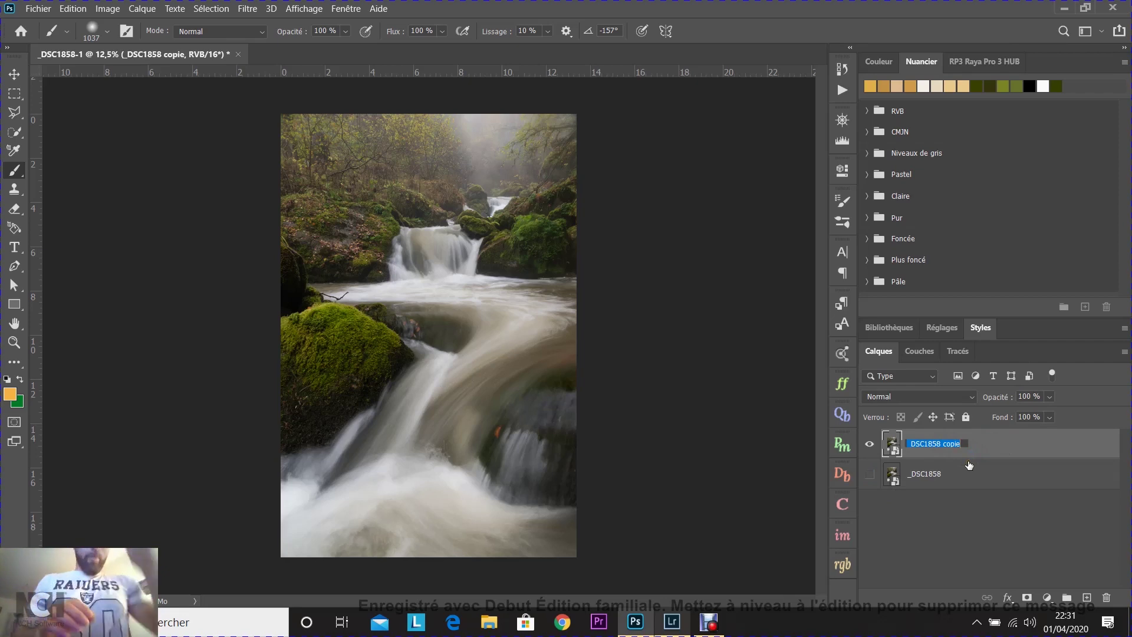
pyautogui.write('base')
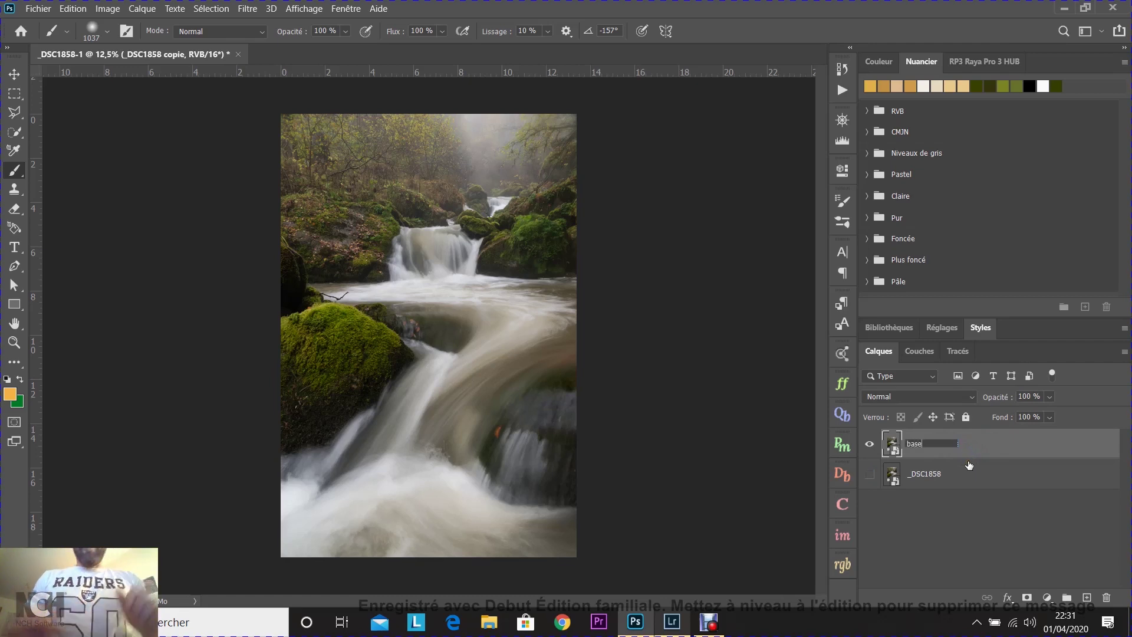
pyautogui.press('Return')
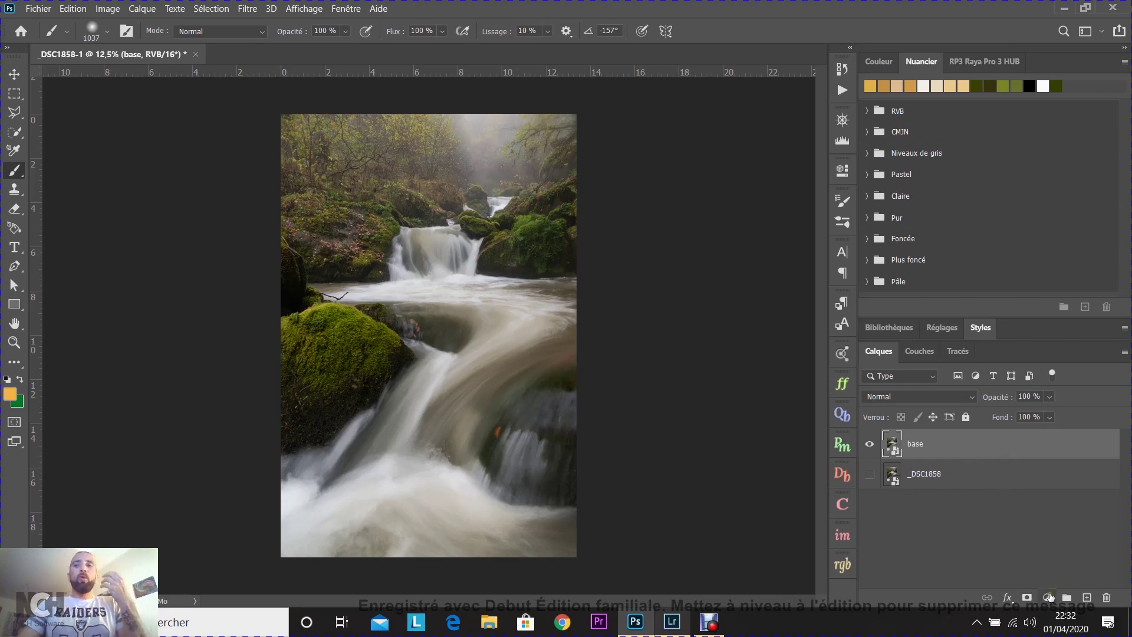
pyautogui.click(1047, 597)
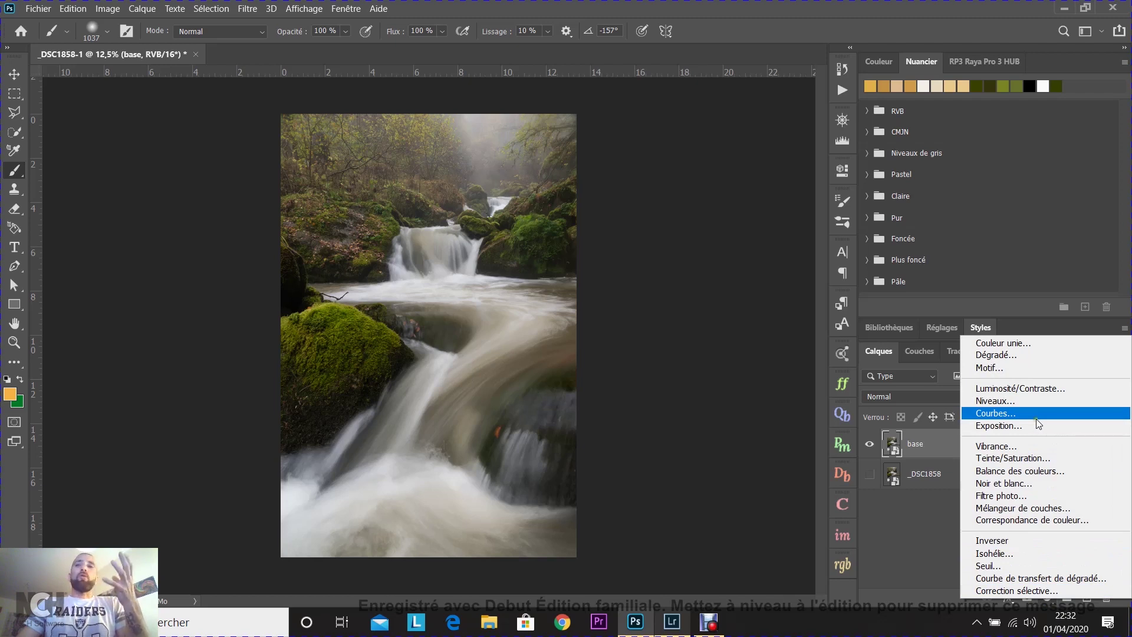
pyautogui.click(642, 202)
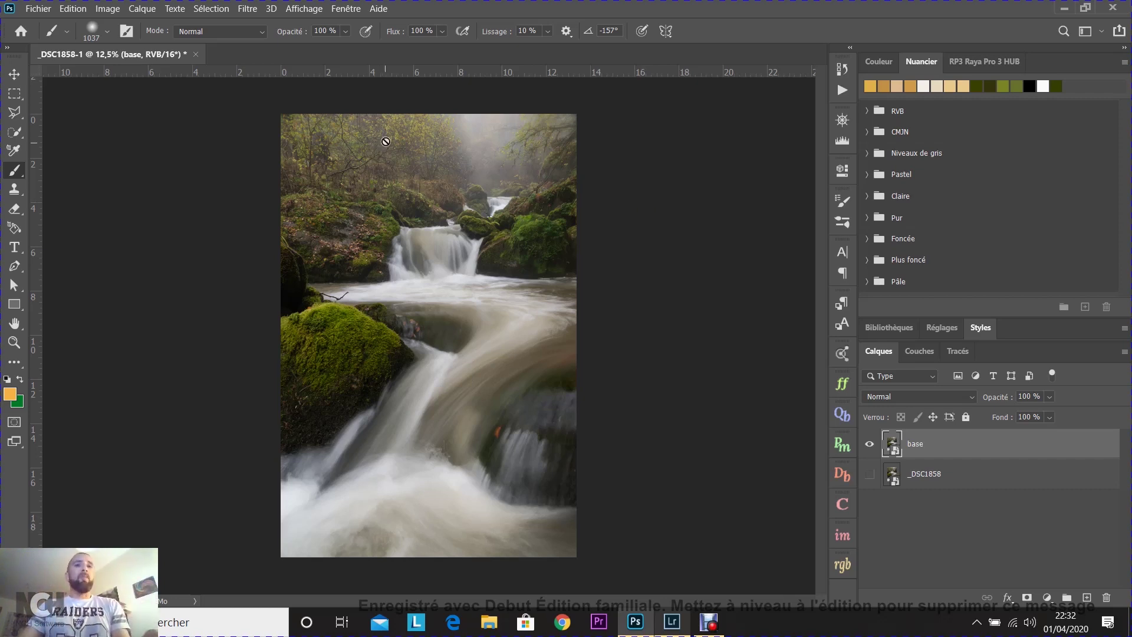
pyautogui.scroll(5, 391, 122)
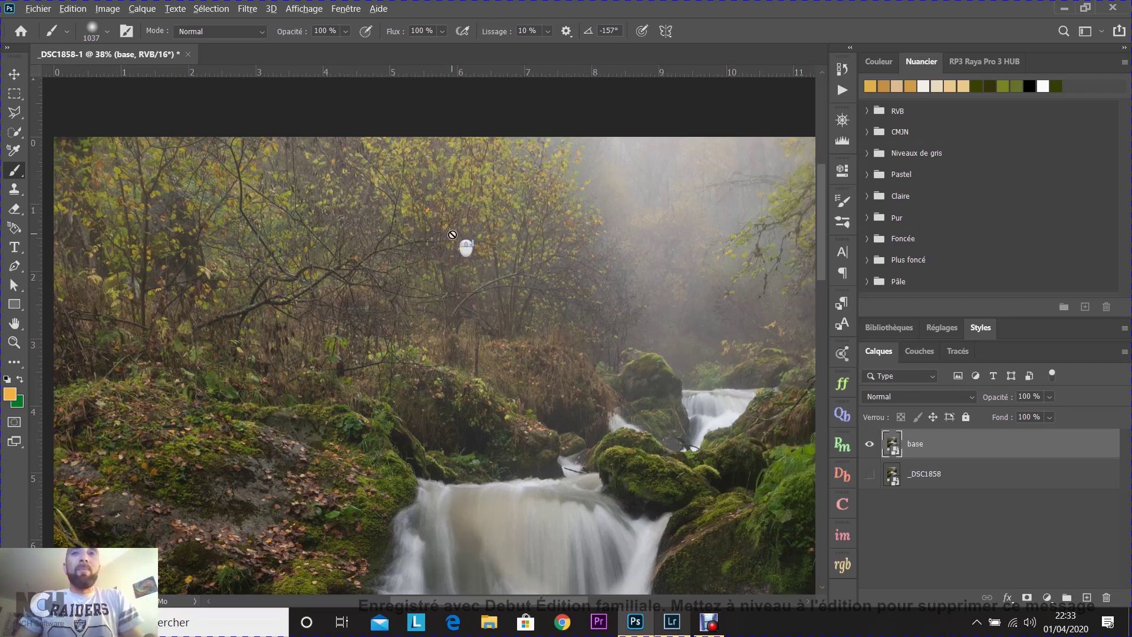
pyautogui.scroll(-3, 453, 235)
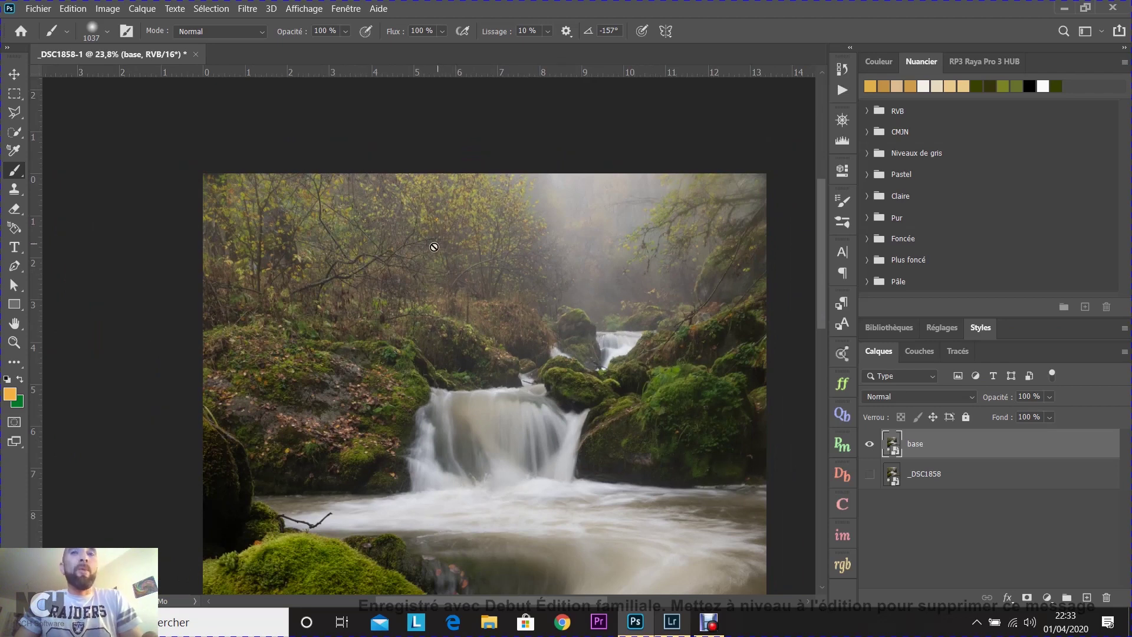
pyautogui.scroll(-2, 436, 242)
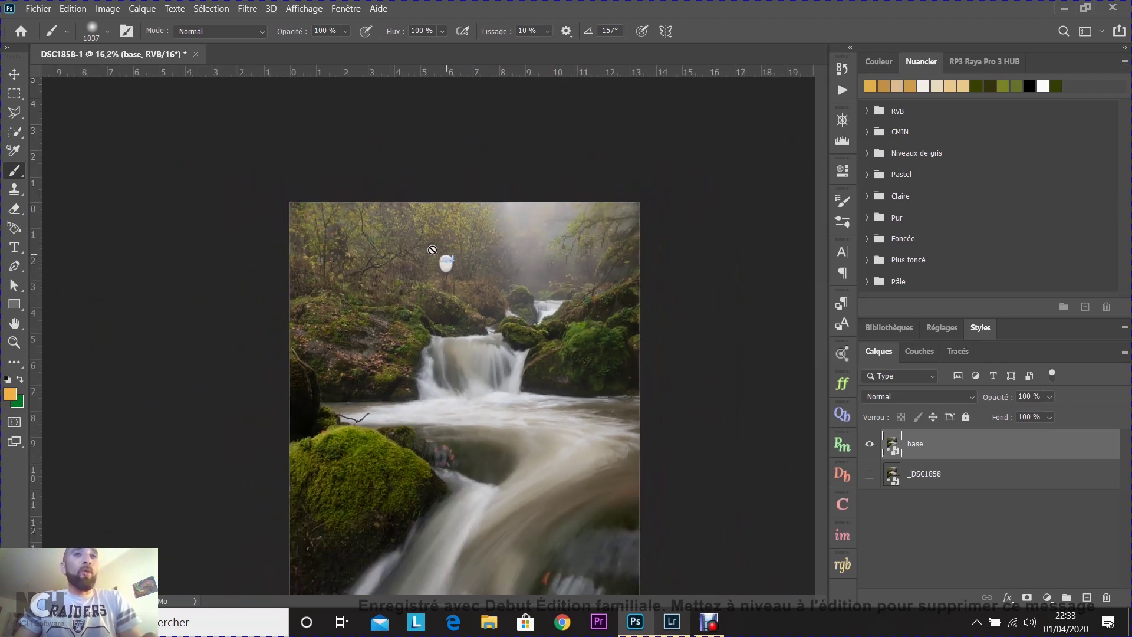
pyautogui.scroll(-1, 432, 250)
pyautogui.scroll(3, 392, 220)
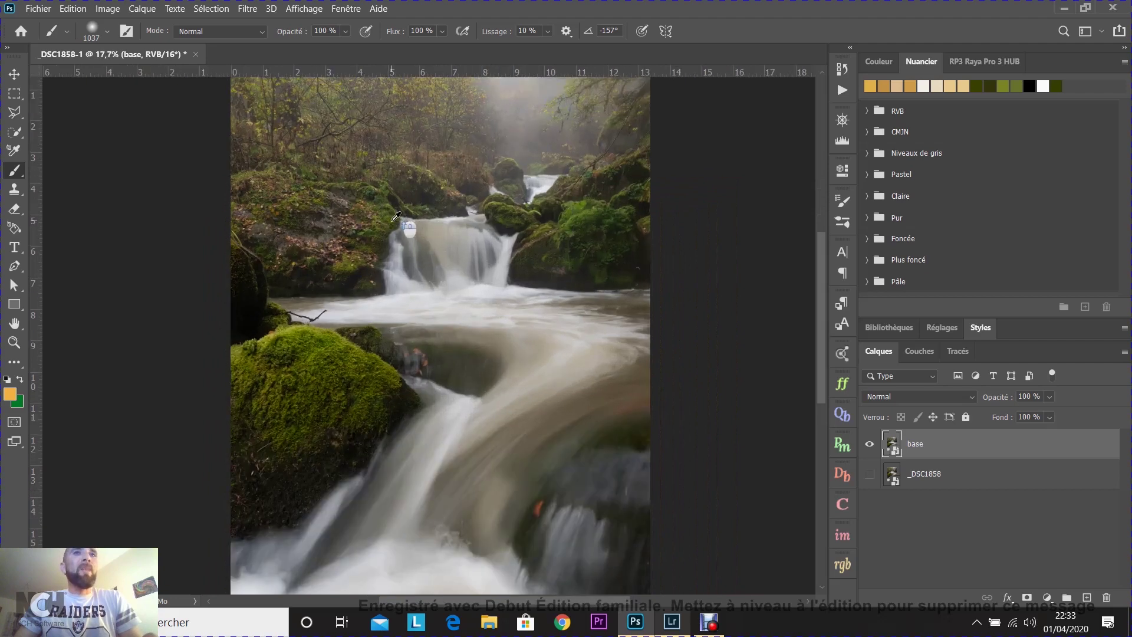
pyautogui.scroll(-2, 391, 220)
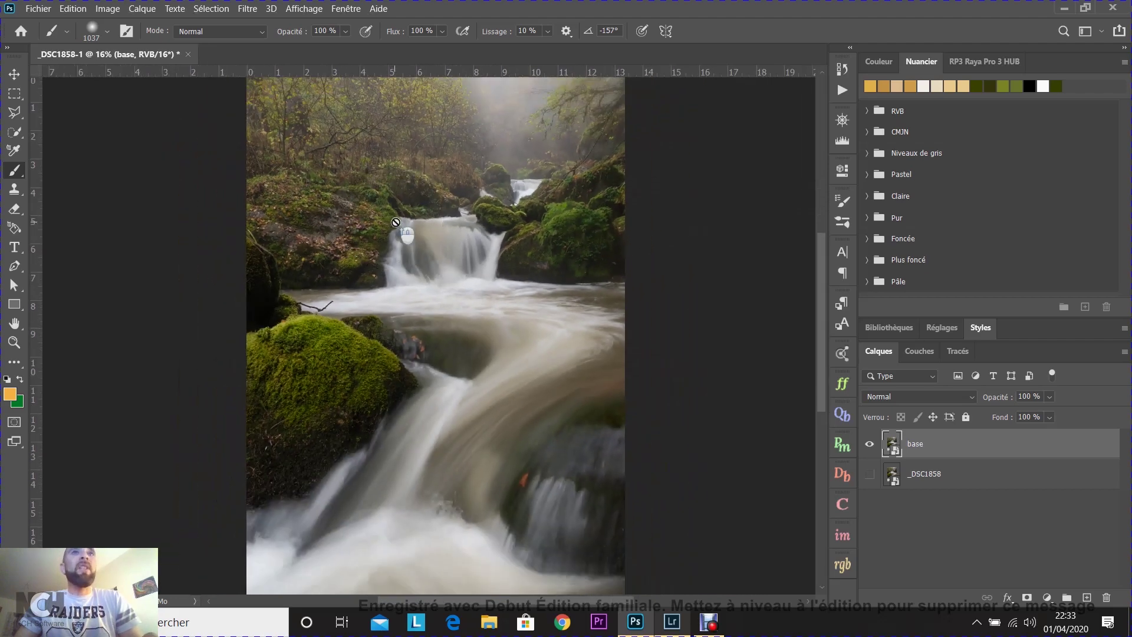
pyautogui.scroll(1, 359, 194)
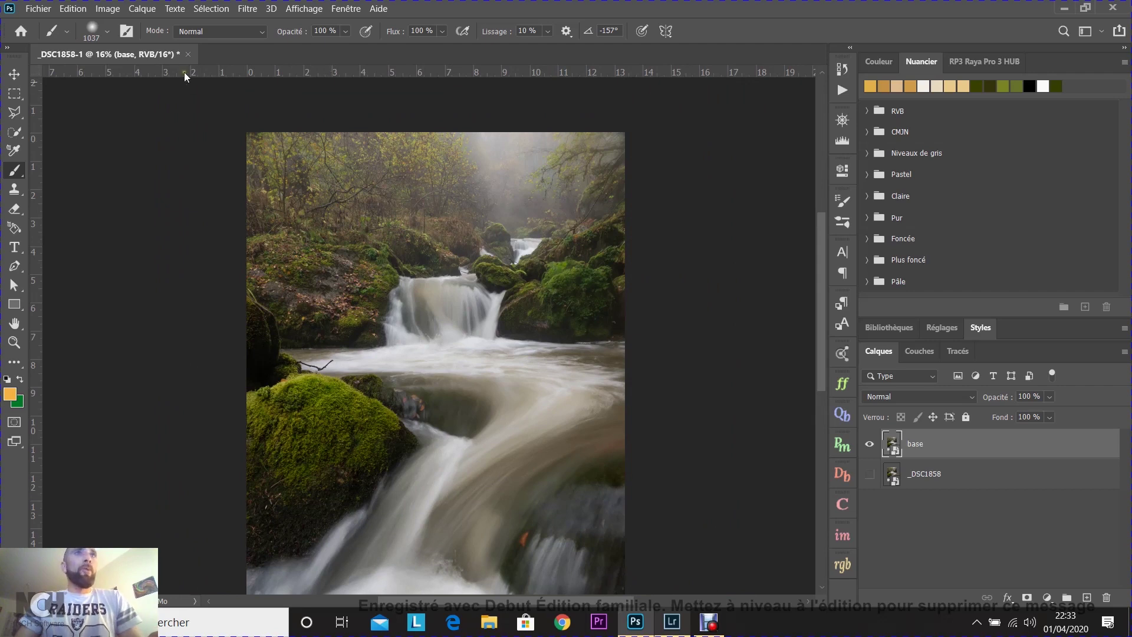
pyautogui.click(211, 10)
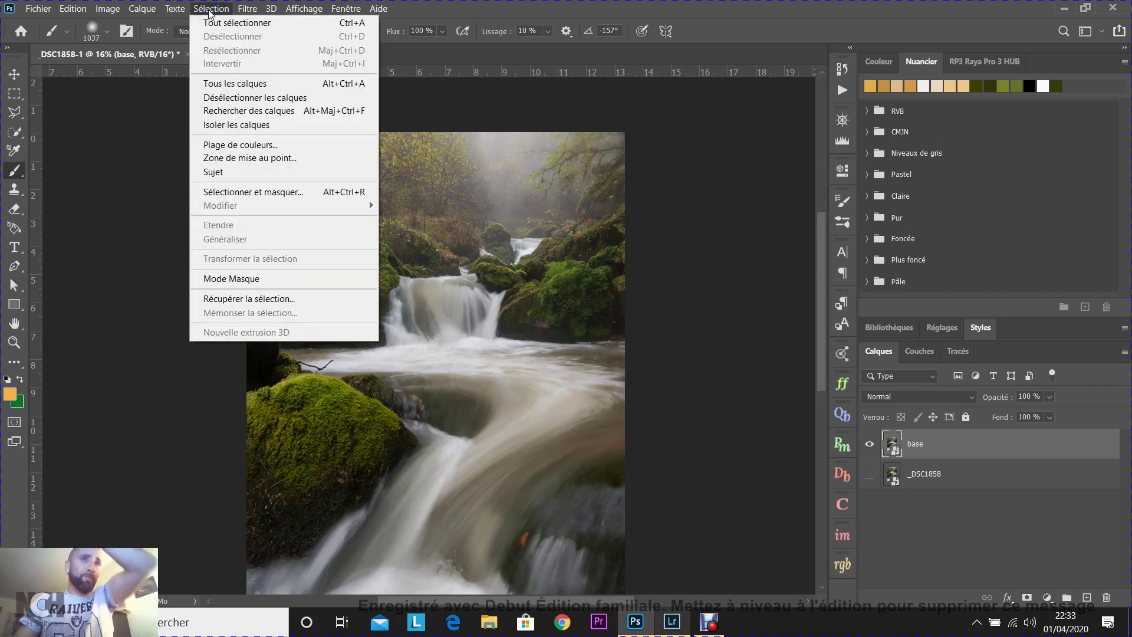
pyautogui.click(232, 145)
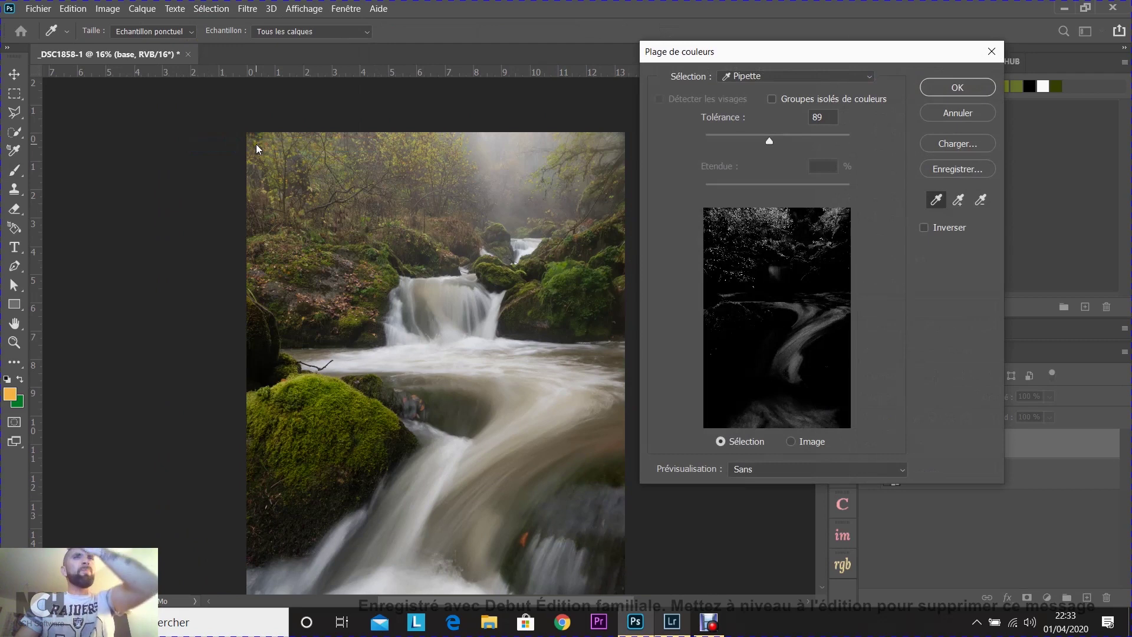
pyautogui.click(944, 115)
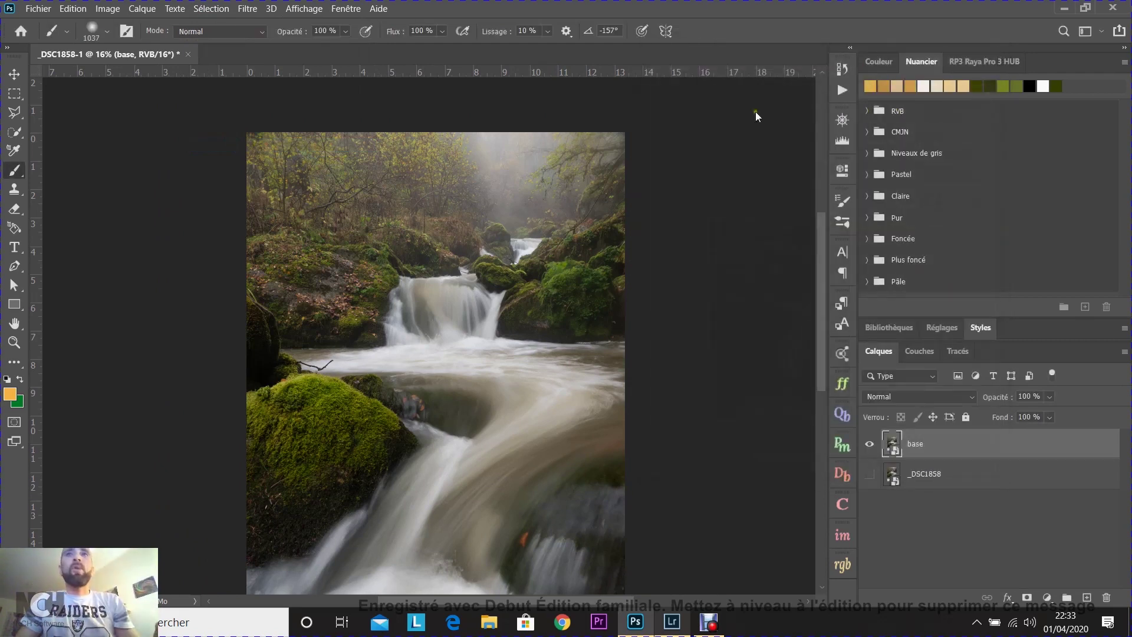
# Start a Color Range selection by sampling a yellow leaf in the upper trees, with the tolerance set to 93.
pyautogui.scroll(10, 400, 148)
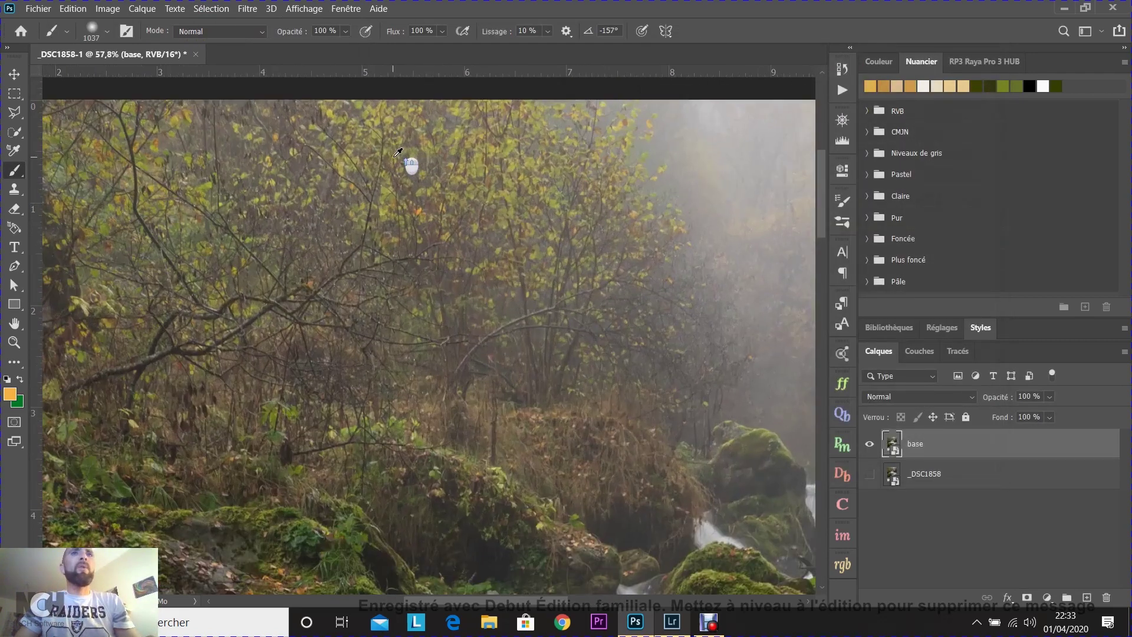
pyautogui.scroll(2, 413, 174)
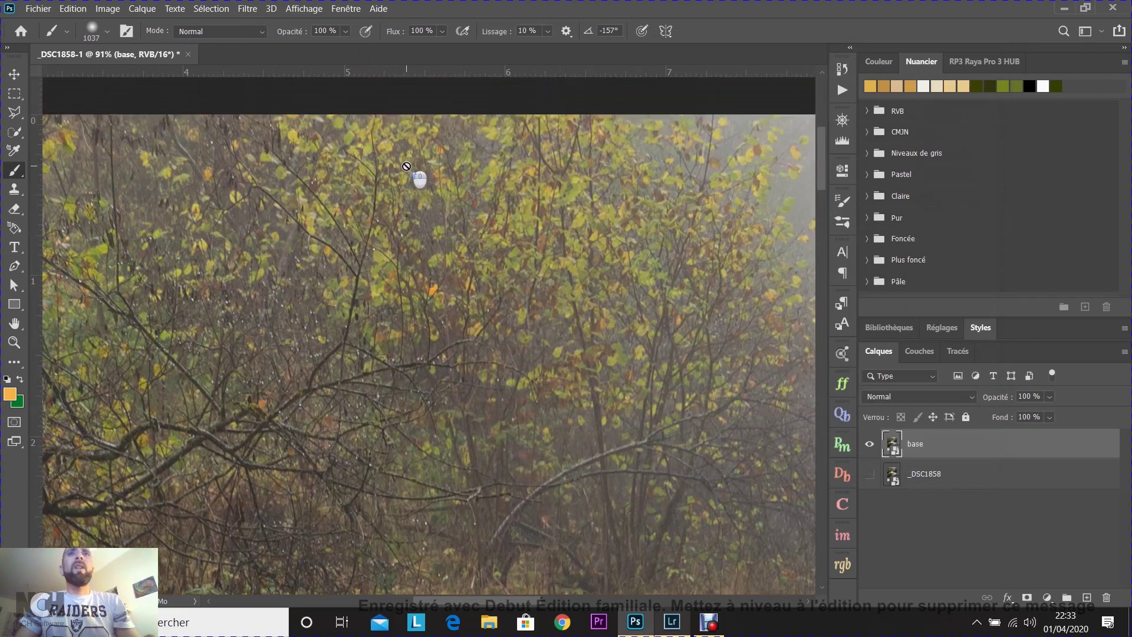
pyautogui.click(211, 9)
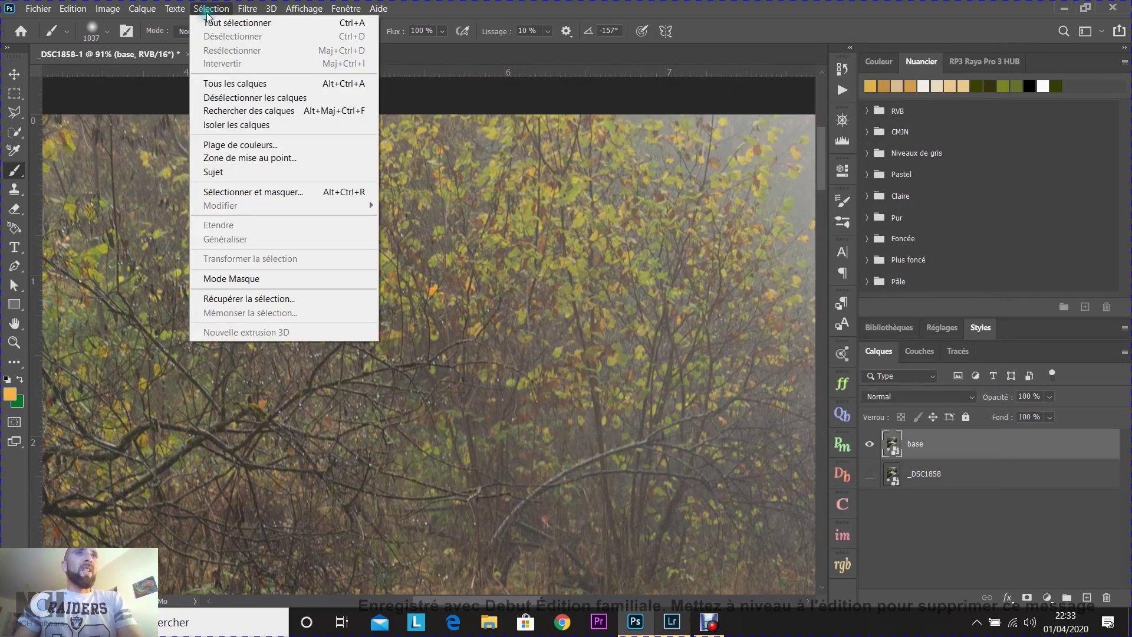
pyautogui.click(236, 145)
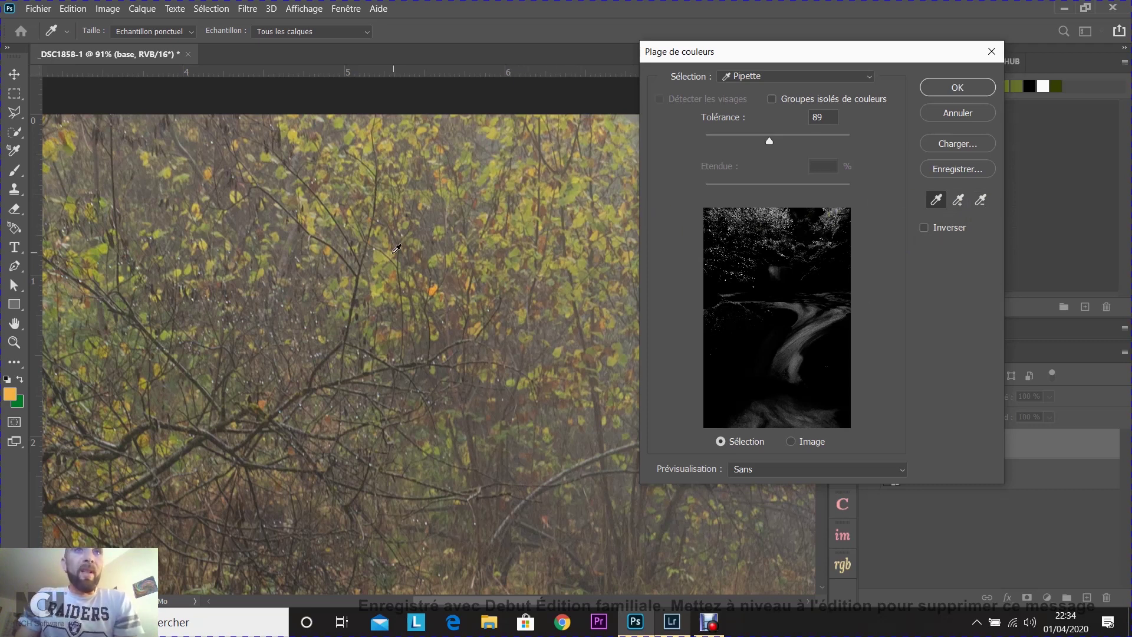
pyautogui.click(373, 145)
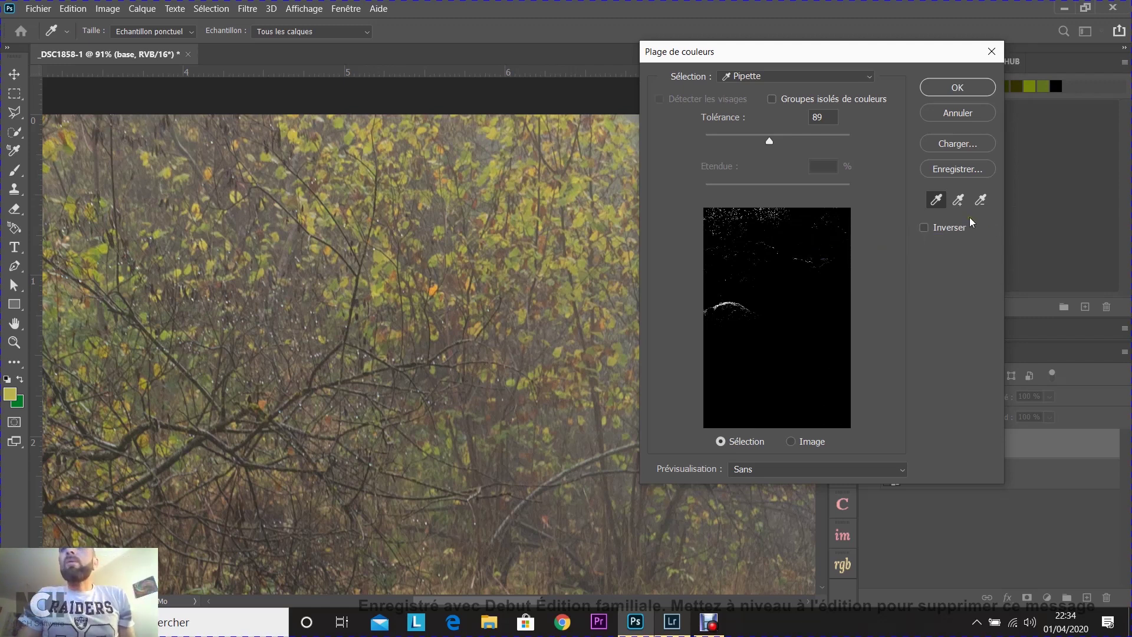
pyautogui.moveTo(770, 145); pyautogui.dragTo(775, 147)
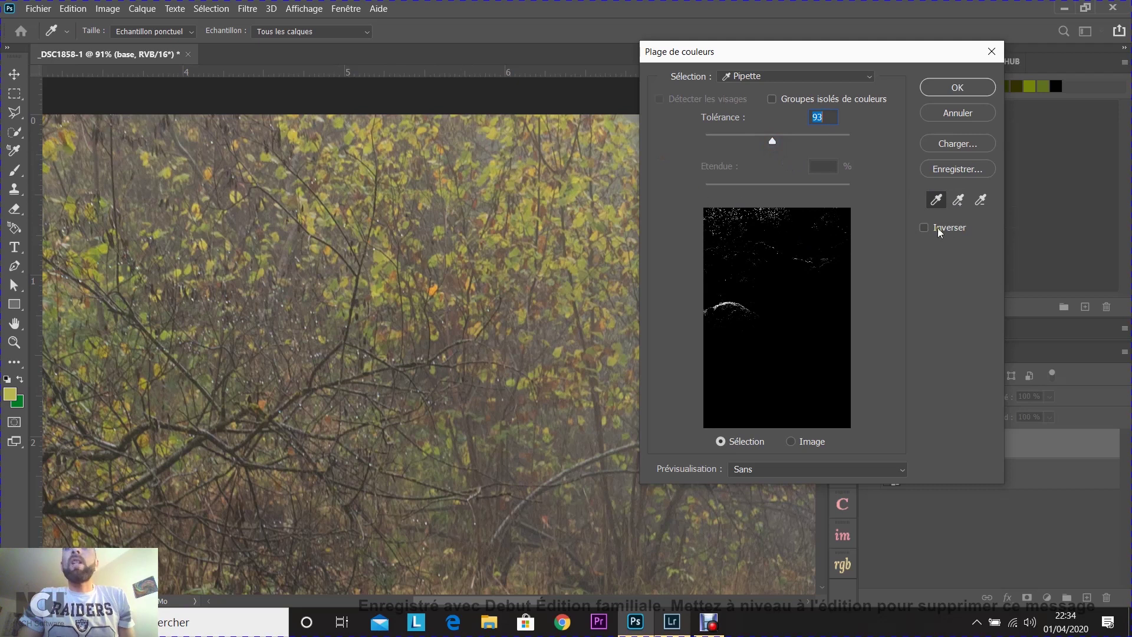
# Add several more yellow-green leaf tones from the upper trees to the colour range sample.
pyautogui.click(957, 201)
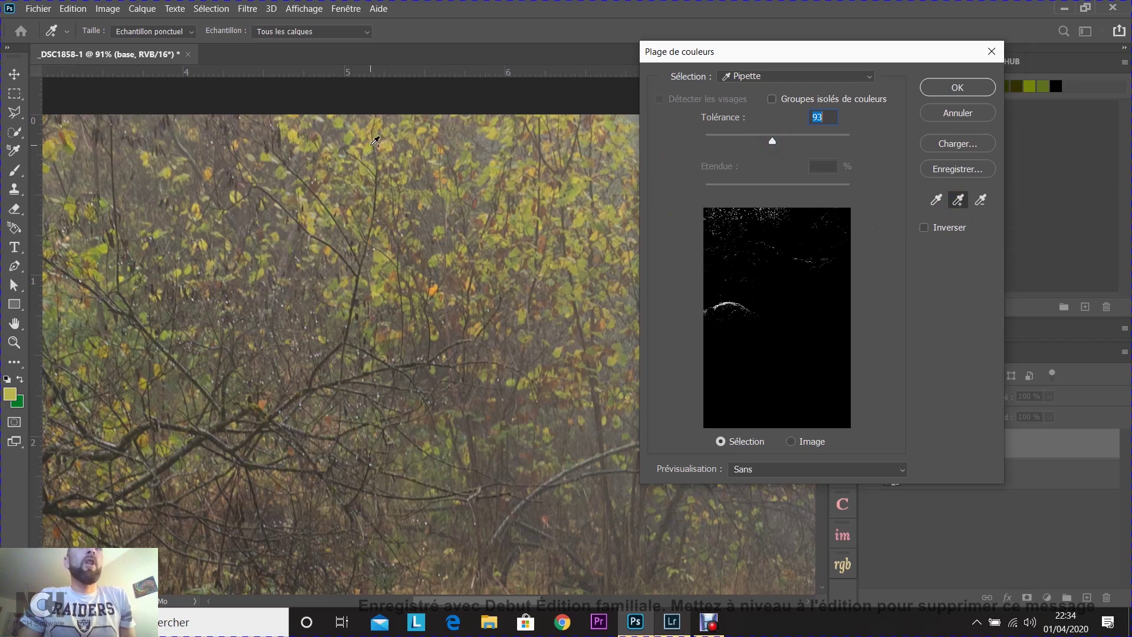
pyautogui.click(375, 141)
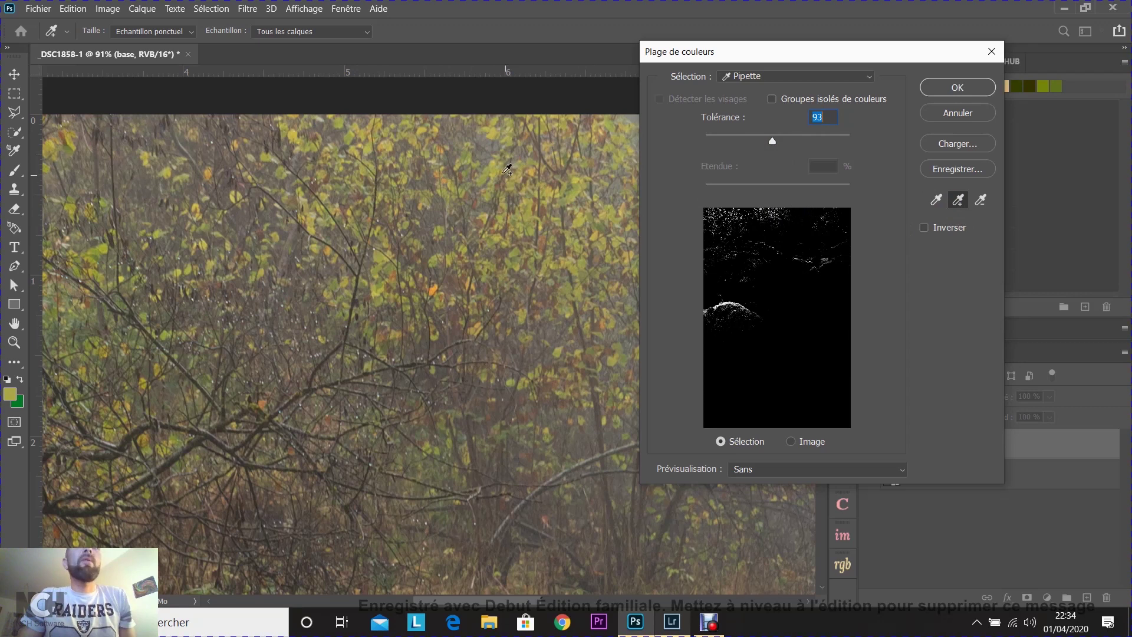
pyautogui.click(500, 167)
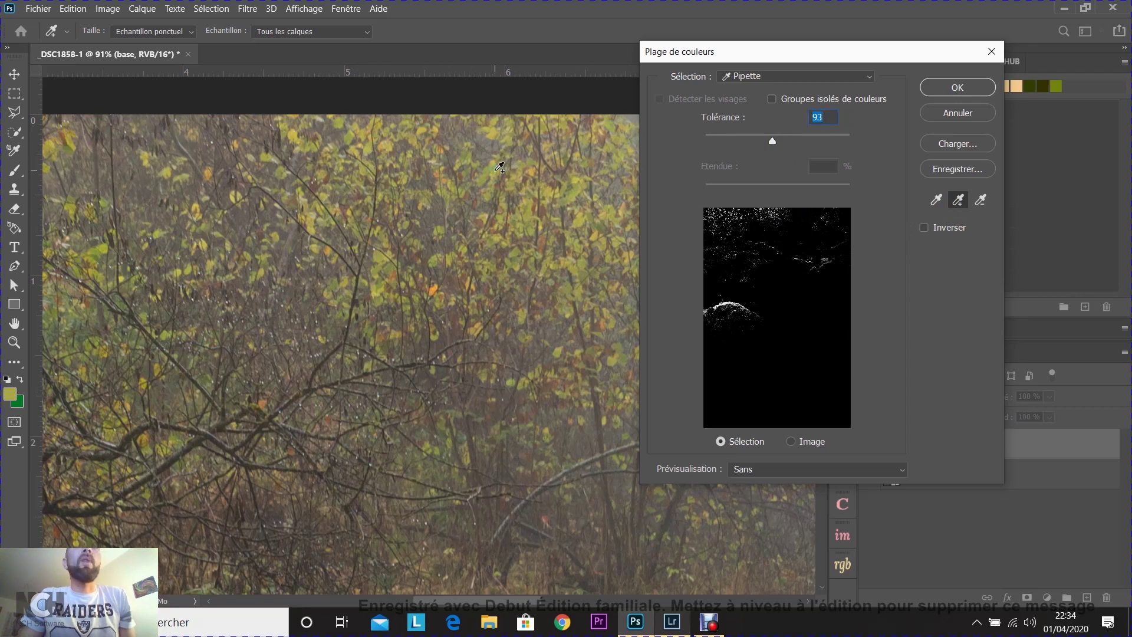
pyautogui.click(492, 175)
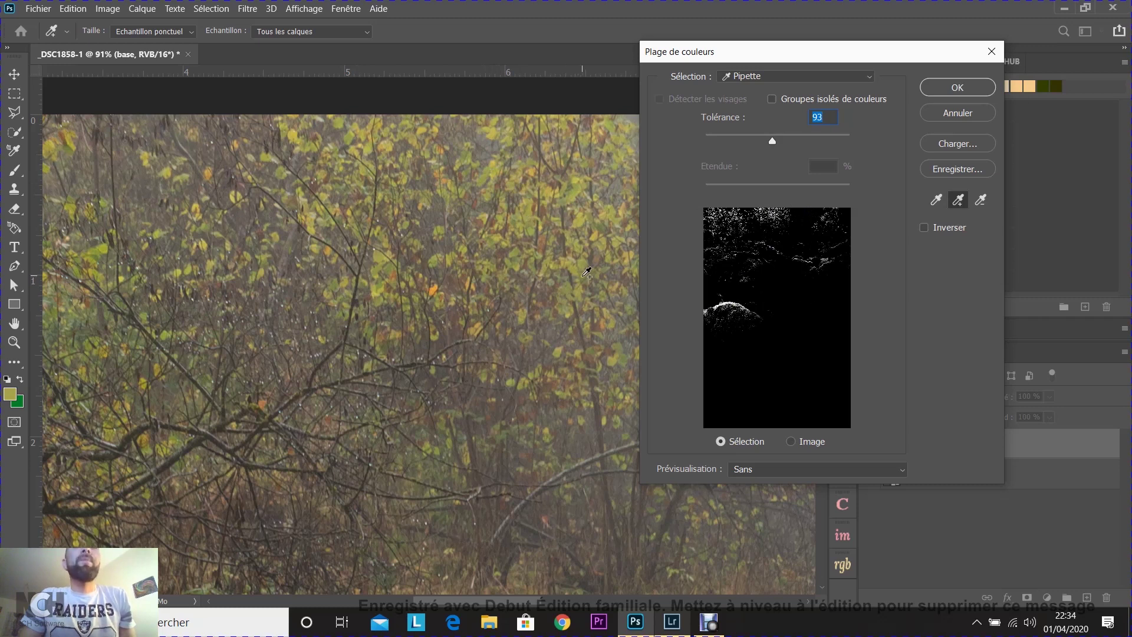
pyautogui.click(570, 266)
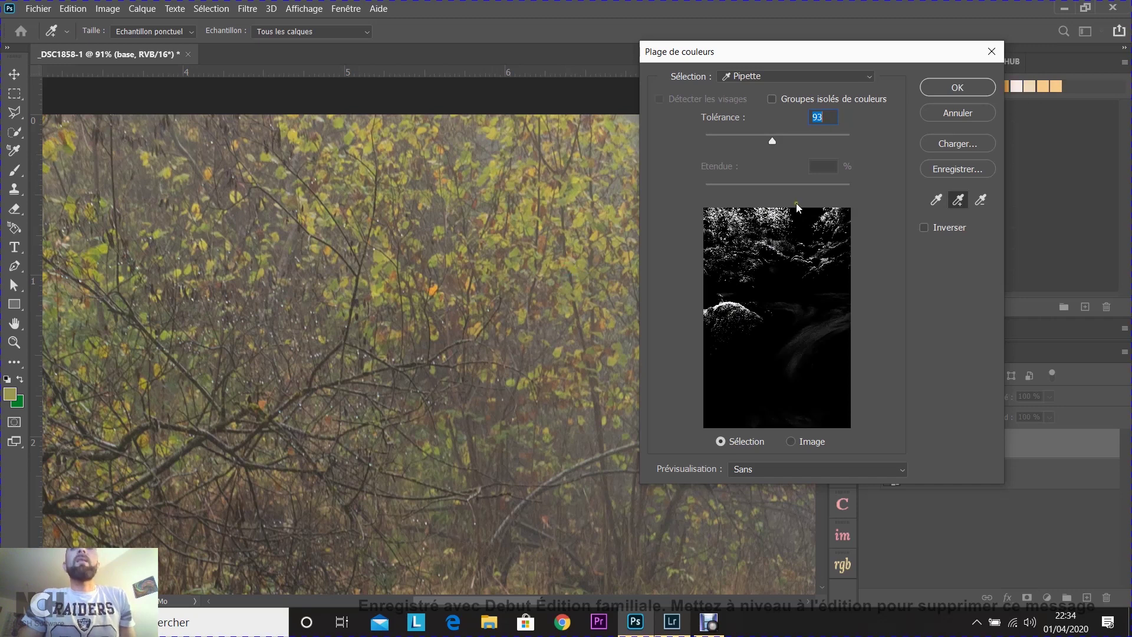
# Lower the Color Range tolerance to about 85 and create the selection of the yellow-green foliage.
pyautogui.moveTo(775, 142); pyautogui.dragTo(770, 140)
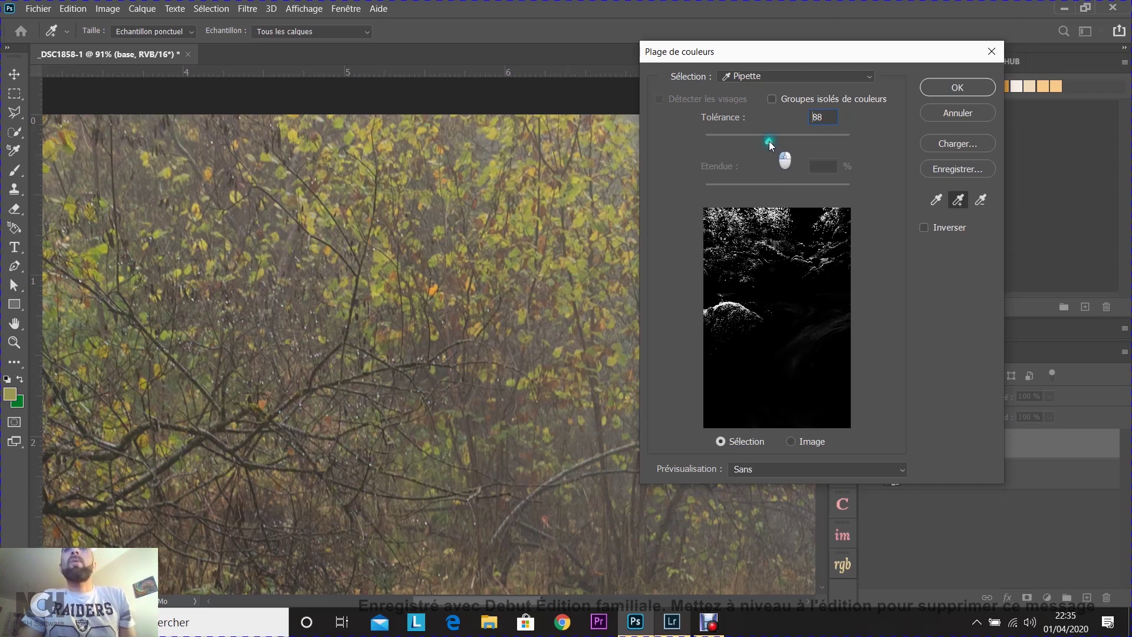
pyautogui.moveTo(768, 142); pyautogui.dragTo(768, 143)
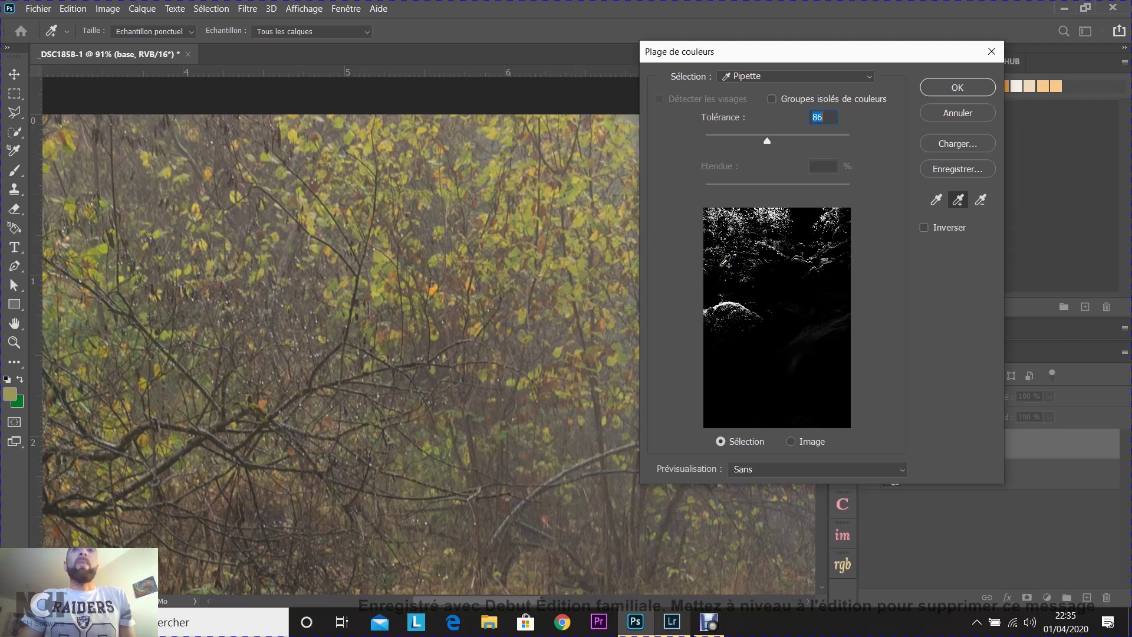
pyautogui.moveTo(770, 143); pyautogui.dragTo(767, 141)
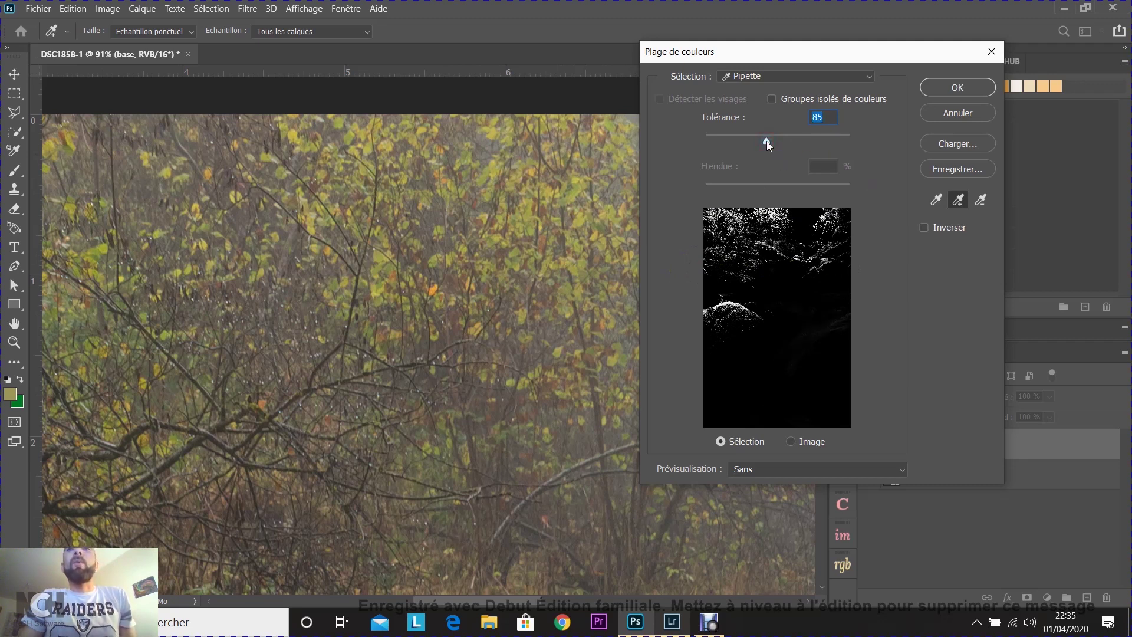
pyautogui.moveTo(766, 140); pyautogui.dragTo(768, 140)
pyautogui.click(957, 88)
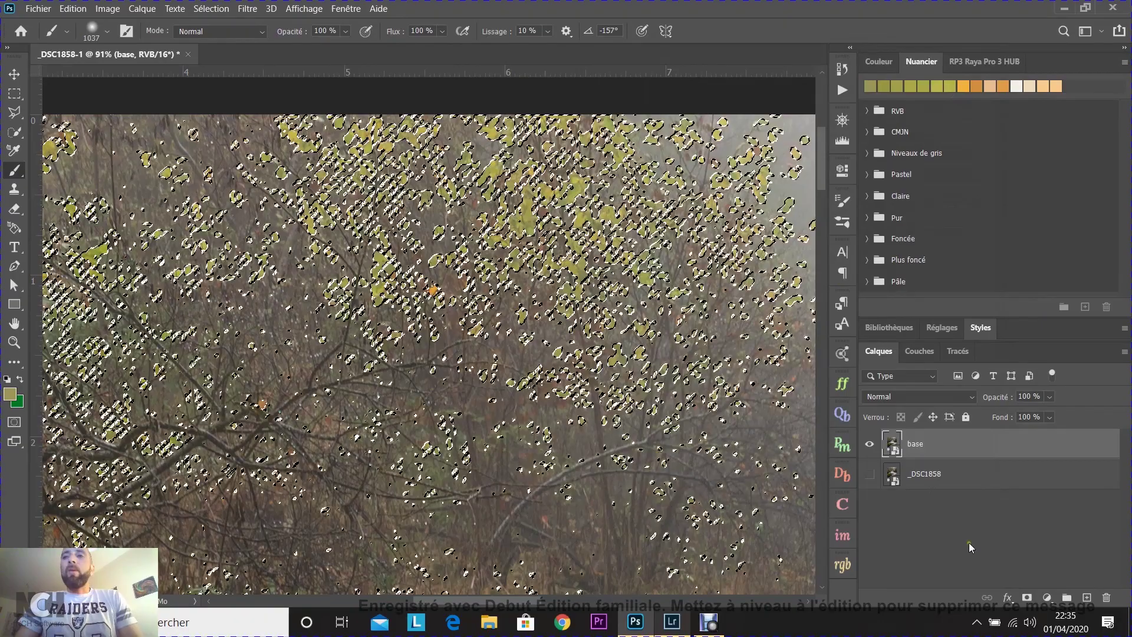
# Add a Correction sélective adjustment layer masked by the foliage selection and display its mask alone.
pyautogui.click(1048, 599)
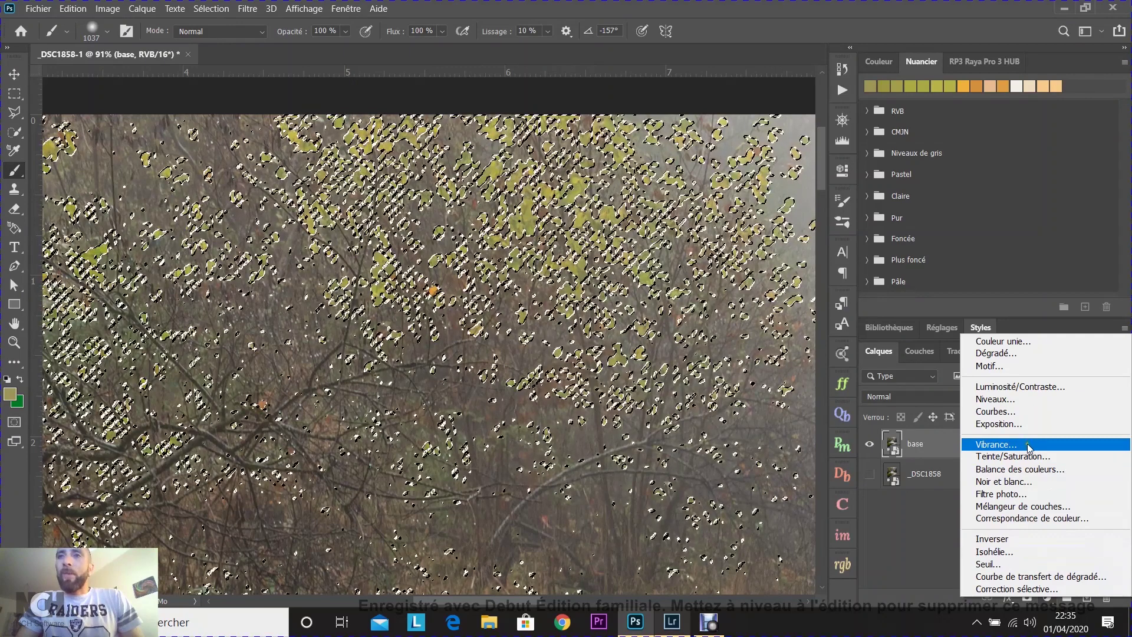
pyautogui.click(1019, 588)
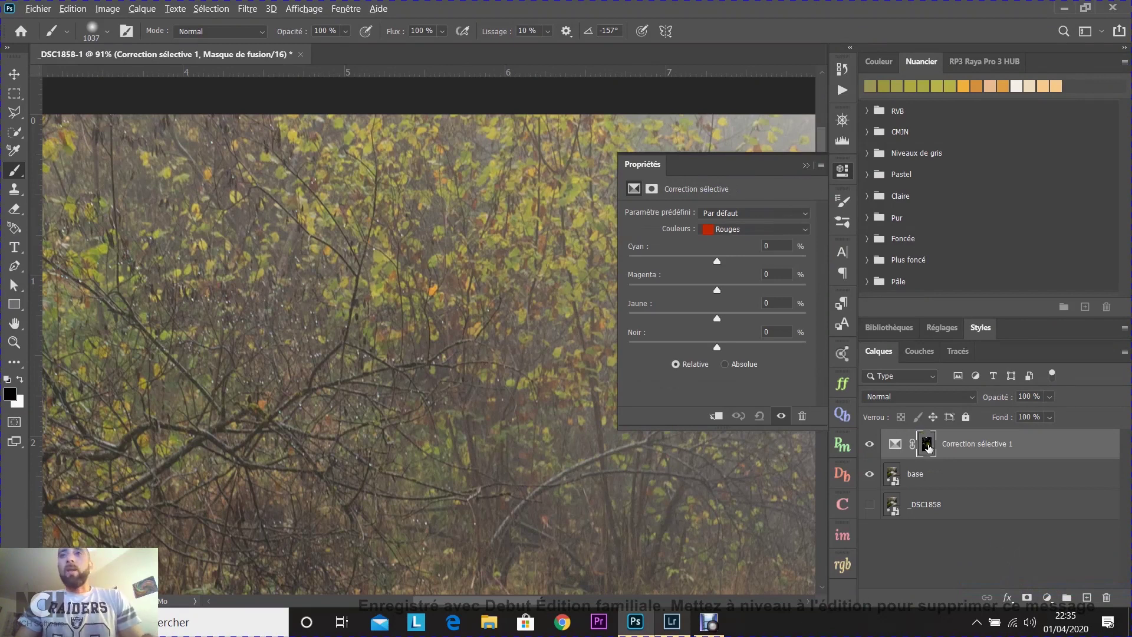
pyautogui.keyDown('alt'); pyautogui.click(927, 446); pyautogui.keyUp('alt')
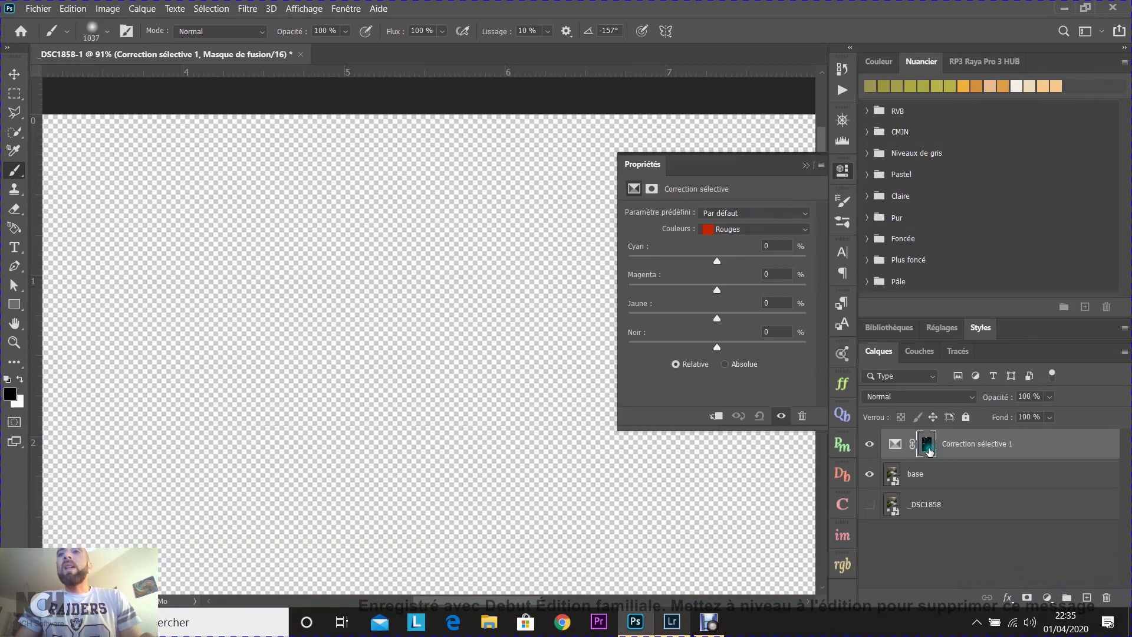
pyautogui.scroll(-5, 479, 387)
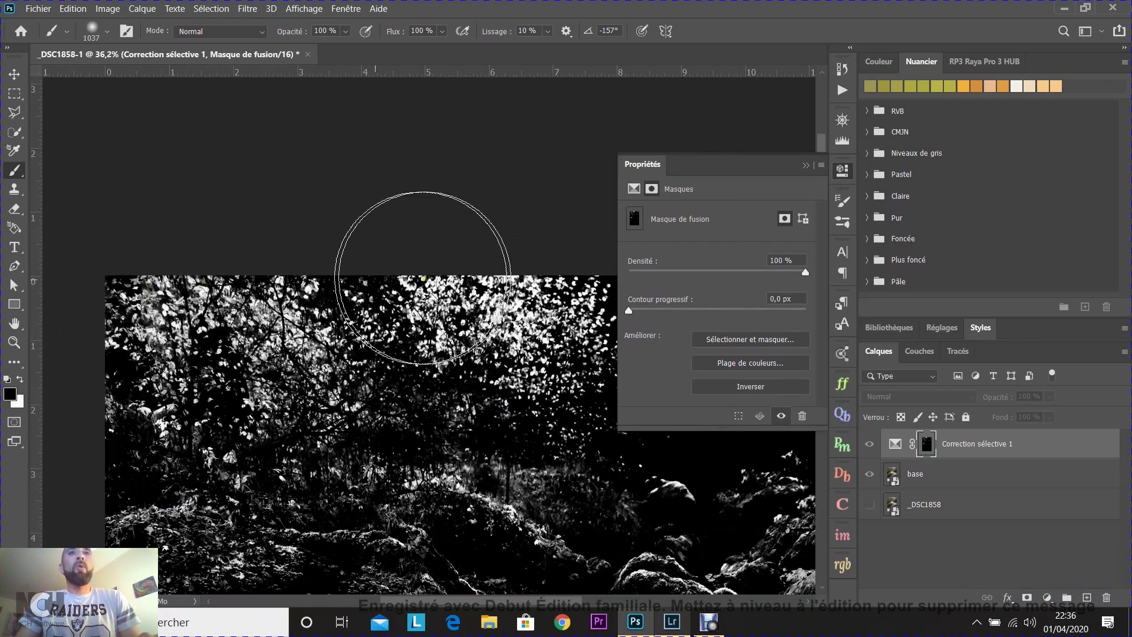
pyautogui.scroll(-4, 375, 294)
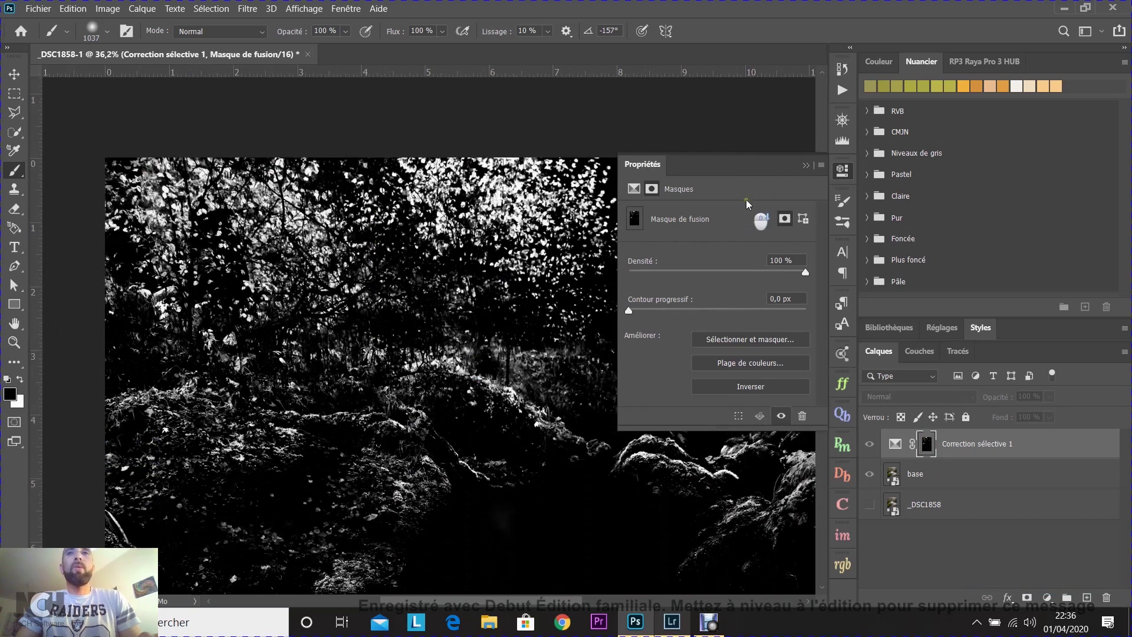
pyautogui.click(805, 165)
# Paint the water and large foreground boulder black on the mask with a soft brush of about 1385 px.
pyautogui.scroll(-2, 545, 331)
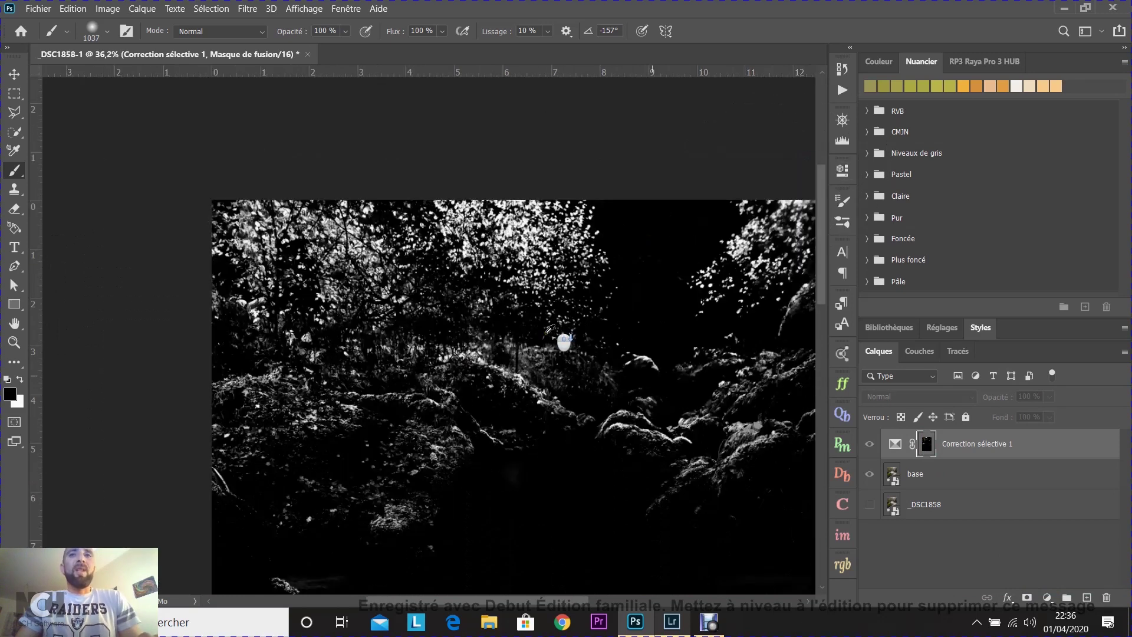
pyautogui.scroll(-4, 545, 333)
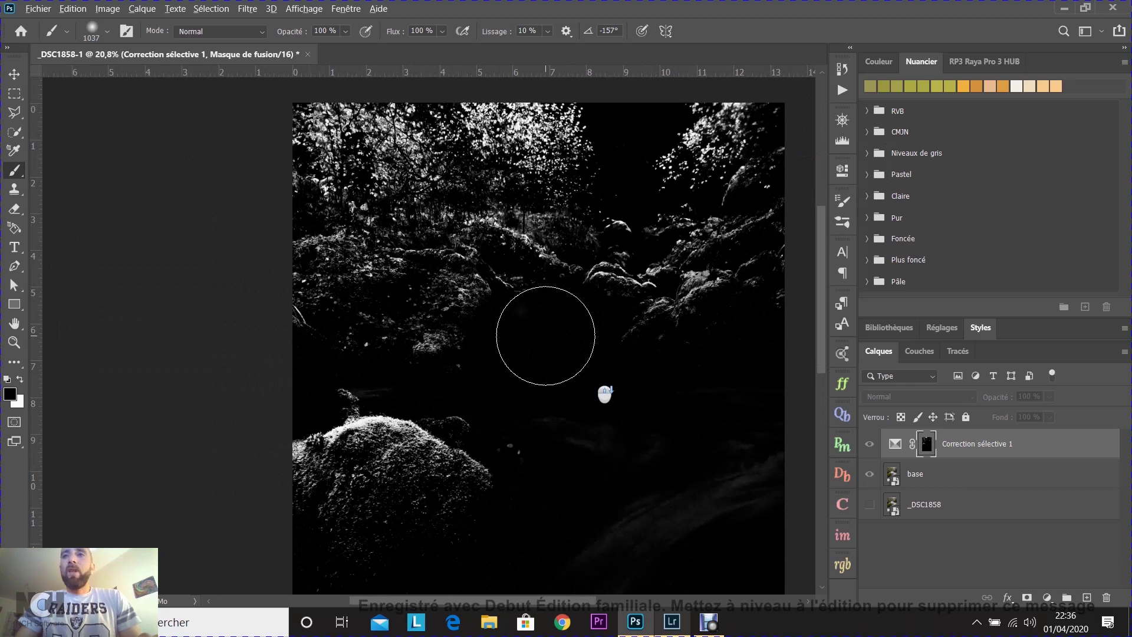
pyautogui.scroll(-1, 545, 336)
pyautogui.scroll(1, 545, 336)
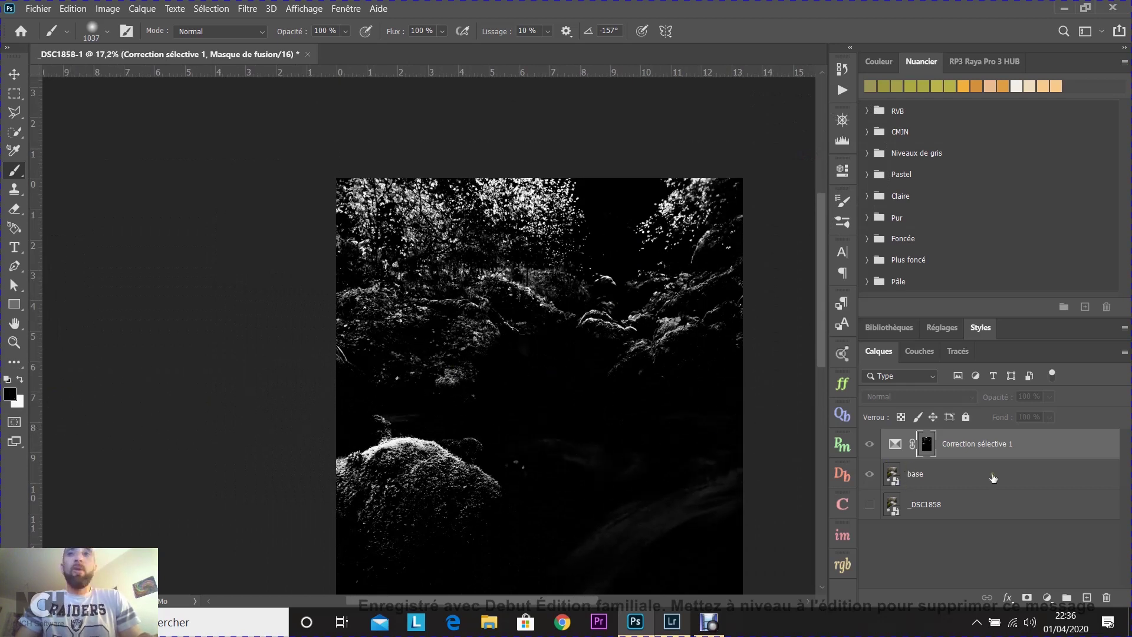
pyautogui.scroll(-1, 538, 443)
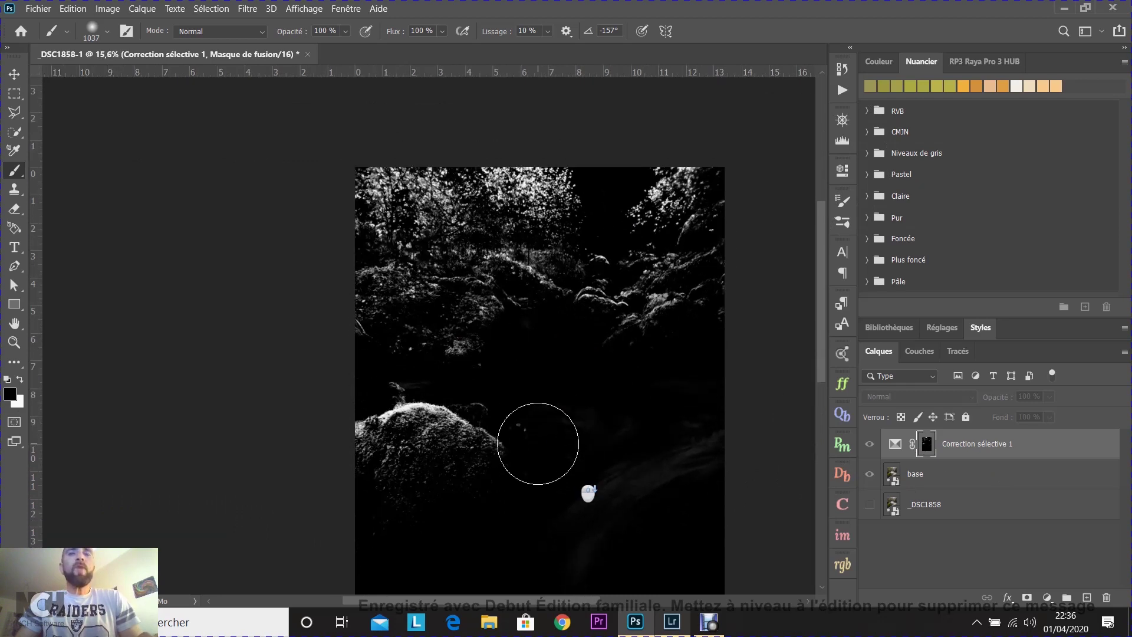
pyautogui.scroll(-3, 538, 443)
pyautogui.moveTo(538, 391)
pyautogui.mouseDown()
pyautogui.moveTo(564, 456)
pyautogui.moveTo(543, 318)
pyautogui.moveTo(590, 584)
pyautogui.moveTo(554, 342)
pyautogui.moveTo(472, 353)
pyautogui.moveTo(556, 341)
pyautogui.moveTo(547, 247)
pyautogui.mouseUp()
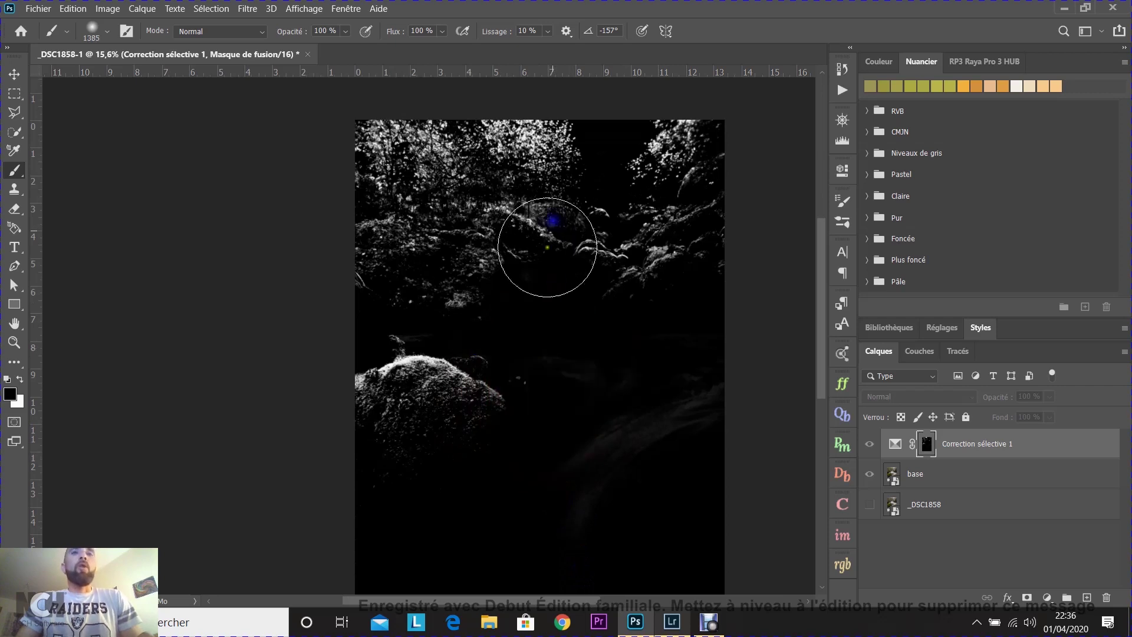
pyautogui.moveTo(543, 374)
pyautogui.mouseDown()
pyautogui.moveTo(556, 384)
pyautogui.moveTo(556, 316)
pyautogui.mouseUp()
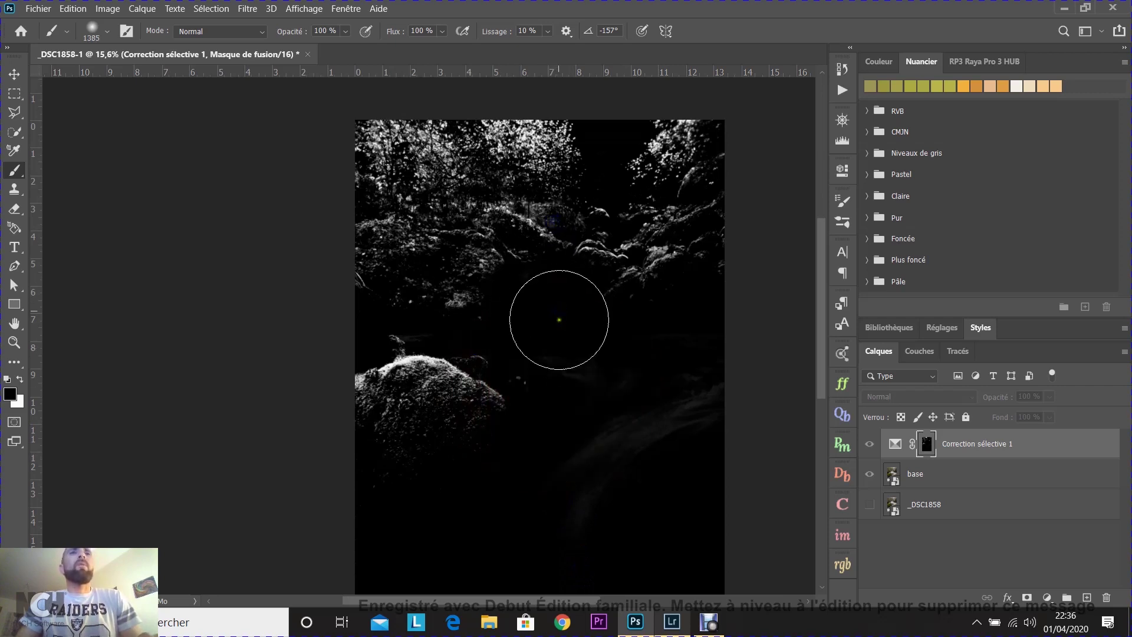
pyautogui.moveTo(555, 379)
pyautogui.mouseDown()
pyautogui.moveTo(523, 379)
pyautogui.moveTo(554, 316)
pyautogui.mouseUp()
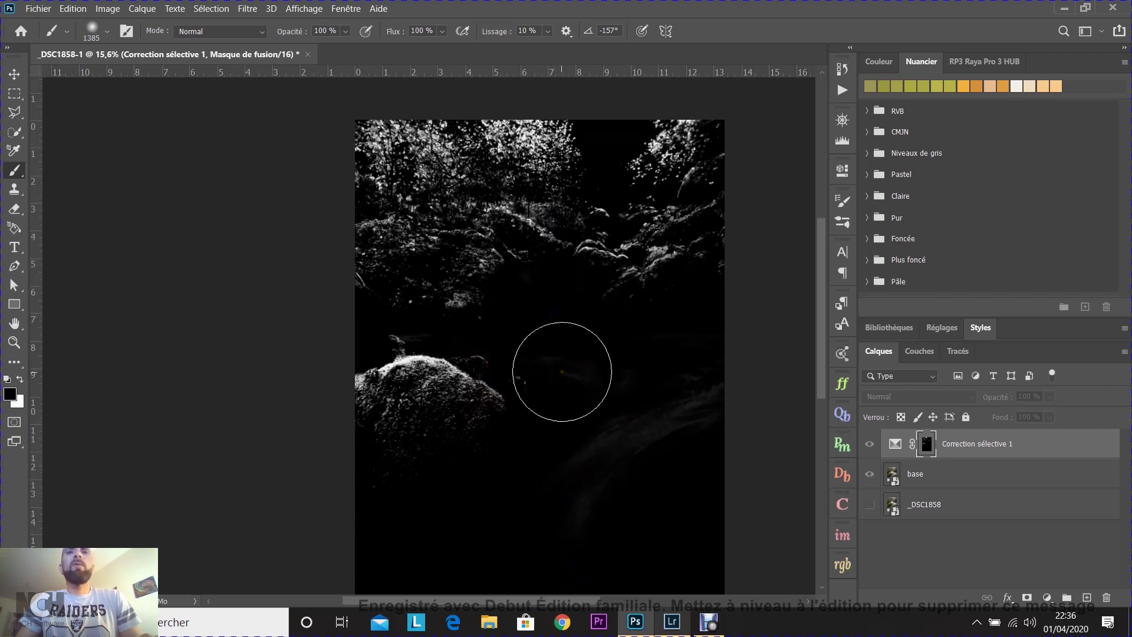
pyautogui.moveTo(546, 365)
pyautogui.mouseDown()
pyautogui.moveTo(760, 361)
pyautogui.moveTo(561, 375)
pyautogui.moveTo(589, 387)
pyautogui.moveTo(758, 381)
pyautogui.moveTo(581, 422)
pyautogui.moveTo(583, 498)
pyautogui.moveTo(655, 507)
pyautogui.moveTo(582, 552)
pyautogui.moveTo(530, 509)
pyautogui.moveTo(280, 421)
pyautogui.moveTo(486, 418)
pyautogui.moveTo(381, 395)
pyautogui.moveTo(393, 404)
pyautogui.moveTo(477, 389)
pyautogui.moveTo(351, 382)
pyautogui.moveTo(449, 367)
pyautogui.moveTo(395, 345)
pyautogui.moveTo(445, 332)
pyautogui.moveTo(438, 325)
pyautogui.moveTo(381, 320)
pyautogui.moveTo(445, 309)
pyautogui.moveTo(452, 385)
pyautogui.mouseUp()
pyautogui.scroll(-2, 465, 395)
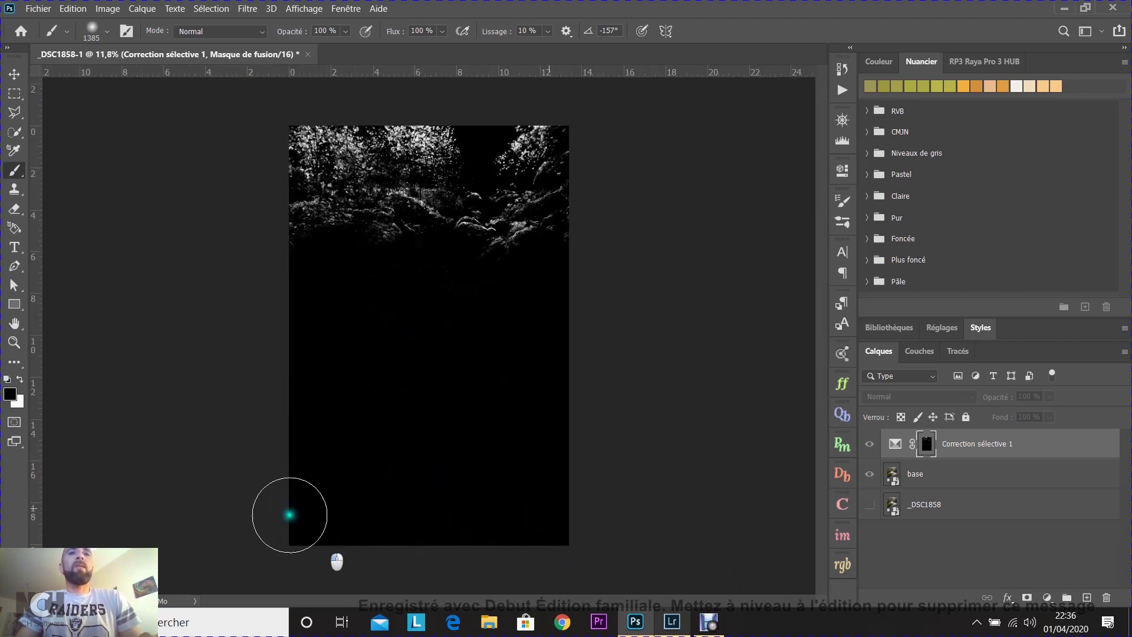
pyautogui.scroll(2, 321, 270)
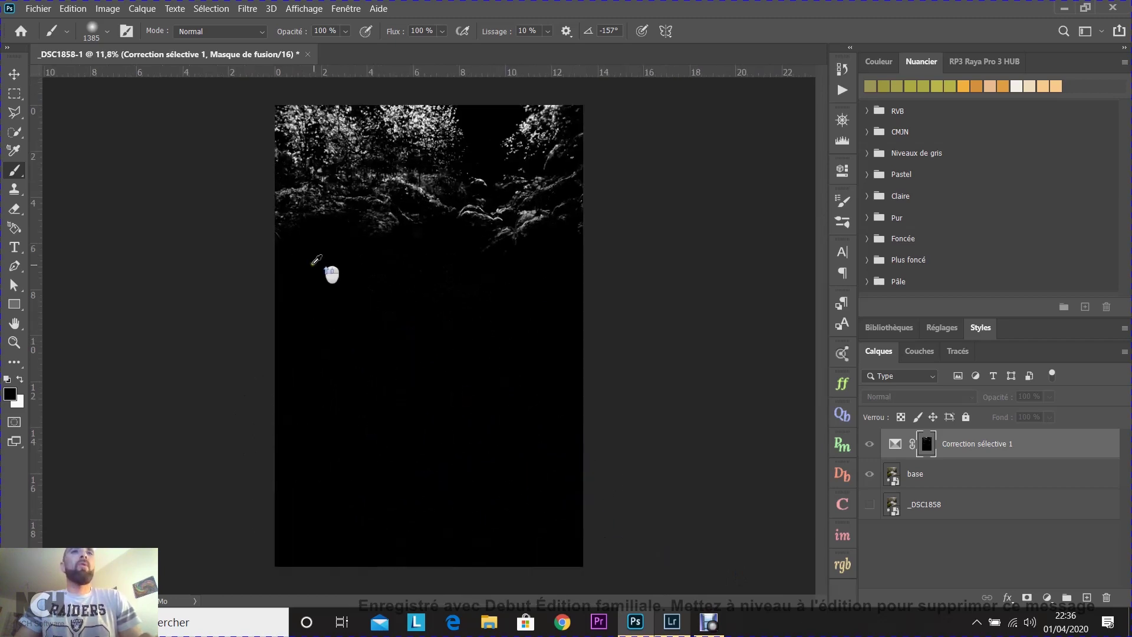
pyautogui.moveTo(336, 295)
pyautogui.mouseDown()
pyautogui.moveTo(303, 332)
pyautogui.moveTo(310, 372)
pyautogui.mouseUp()
# Try to paint out the rocky banks below the trees on the mask with a 904 px brush, and undo the stroke.
pyautogui.moveTo(277, 203)
pyautogui.mouseDown()
pyautogui.moveTo(313, 198)
pyautogui.moveTo(236, 197)
pyautogui.moveTo(309, 185)
pyautogui.moveTo(294, 187)
pyautogui.moveTo(434, 199)
pyautogui.moveTo(413, 208)
pyautogui.moveTo(452, 192)
pyautogui.moveTo(438, 216)
pyautogui.moveTo(470, 189)
pyautogui.moveTo(464, 202)
pyautogui.moveTo(462, 179)
pyautogui.moveTo(389, 191)
pyautogui.moveTo(399, 205)
pyautogui.moveTo(513, 186)
pyautogui.moveTo(536, 151)
pyautogui.moveTo(535, 202)
pyautogui.moveTo(573, 211)
pyautogui.moveTo(651, 187)
pyautogui.moveTo(666, 95)
pyautogui.mouseUp()
pyautogui.scroll(2, 629, 281)
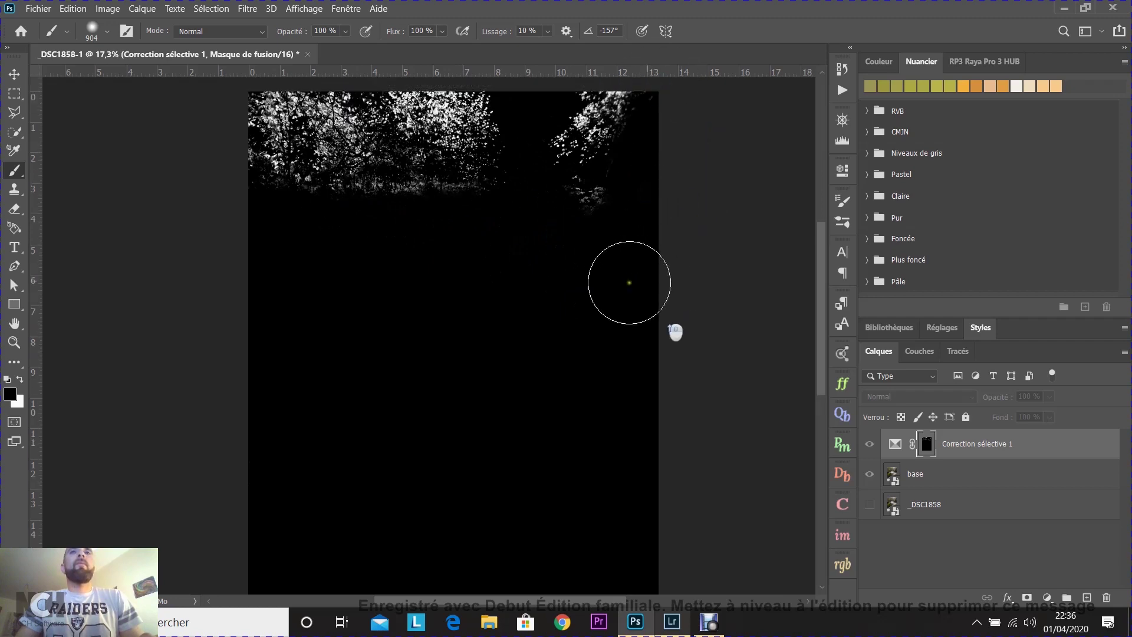
pyautogui.scroll(2, 780, 266)
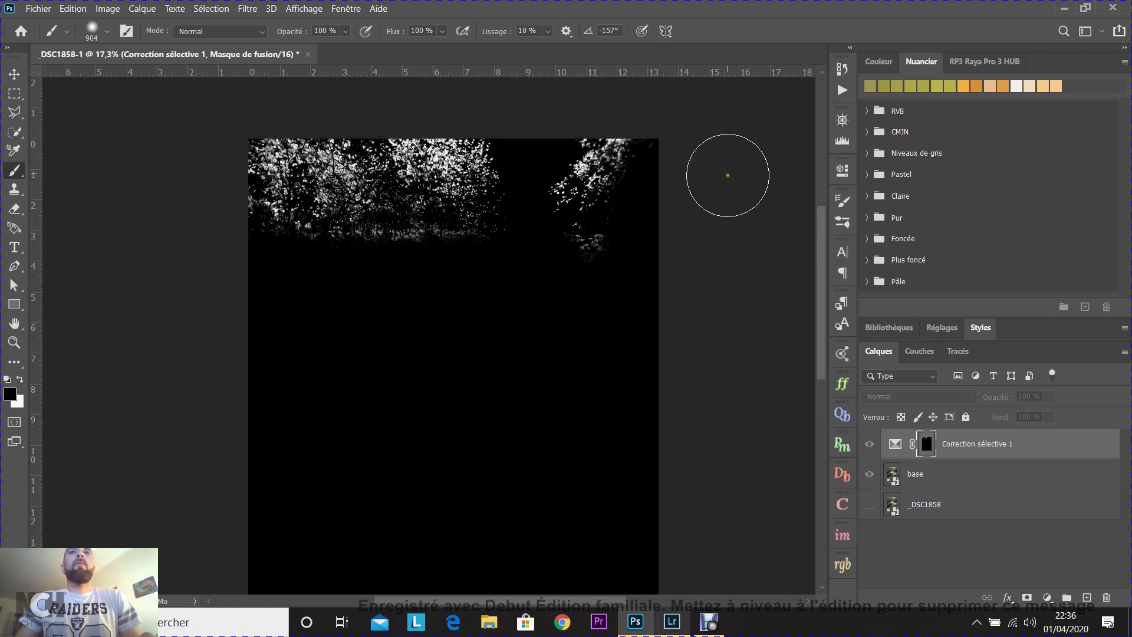
pyautogui.hotkey('ctrl', 'z')
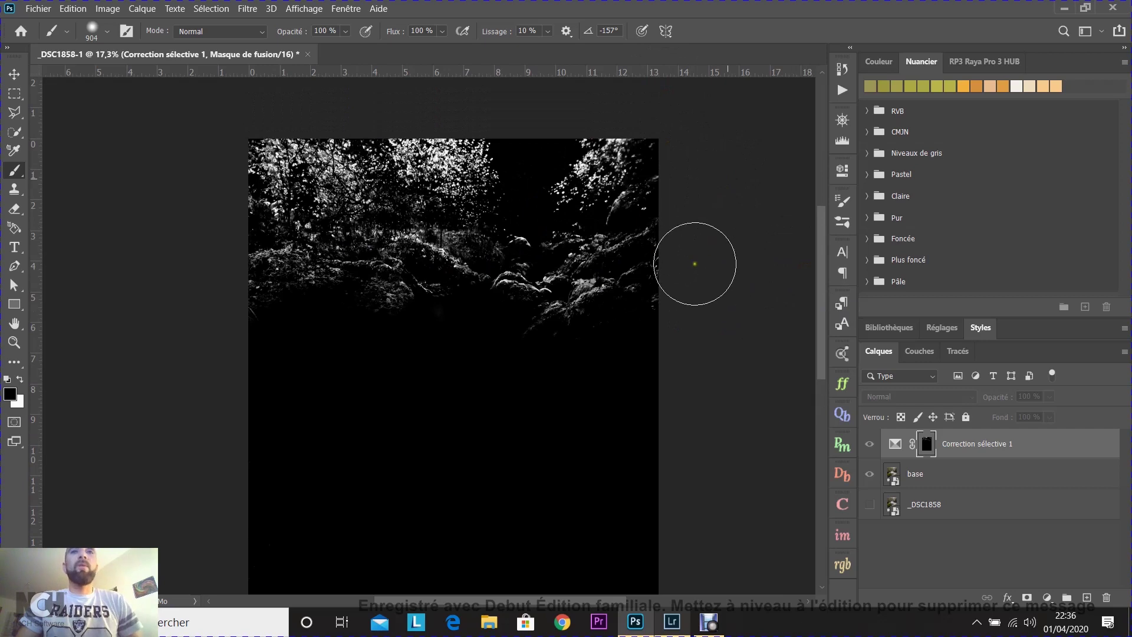
# Paint the rocky banks below the trees black on the mask with the 904 px brush, and return to the photo view.
pyautogui.click(312, 286)
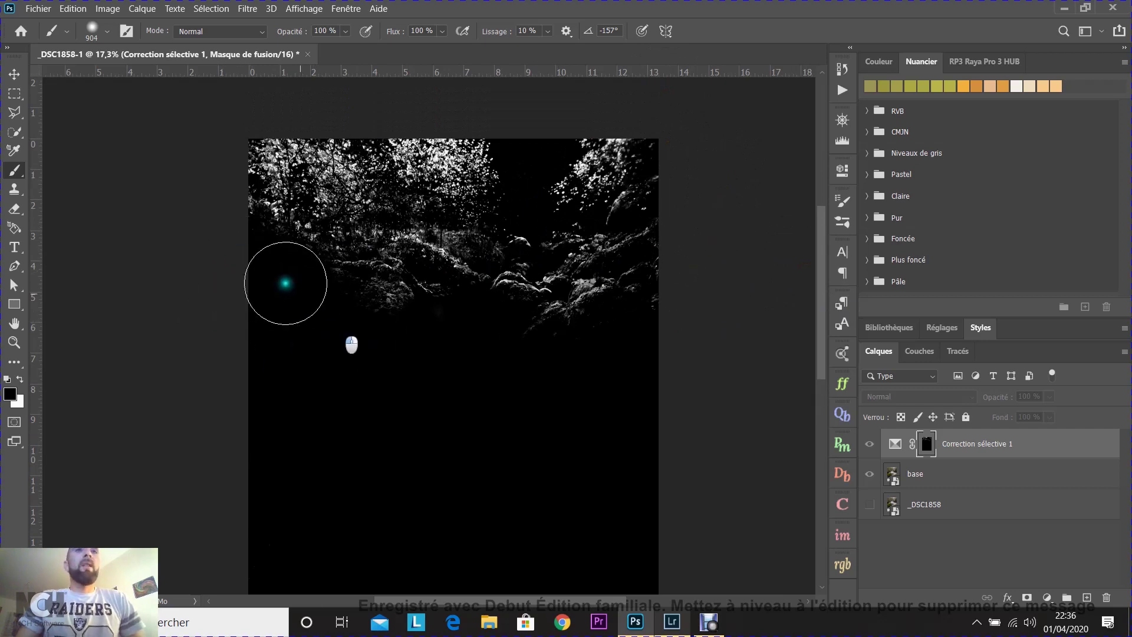
pyautogui.moveTo(355, 279)
pyautogui.mouseDown()
pyautogui.moveTo(296, 266)
pyautogui.moveTo(511, 268)
pyautogui.moveTo(261, 318)
pyautogui.moveTo(314, 330)
pyautogui.moveTo(564, 280)
pyautogui.moveTo(547, 273)
pyautogui.moveTo(617, 242)
pyautogui.moveTo(627, 246)
pyautogui.moveTo(606, 266)
pyautogui.moveTo(664, 249)
pyautogui.moveTo(644, 302)
pyautogui.moveTo(706, 317)
pyautogui.moveTo(479, 342)
pyautogui.moveTo(623, 340)
pyautogui.moveTo(466, 357)
pyautogui.moveTo(599, 355)
pyautogui.moveTo(488, 311)
pyautogui.moveTo(337, 344)
pyautogui.moveTo(372, 348)
pyautogui.mouseUp()
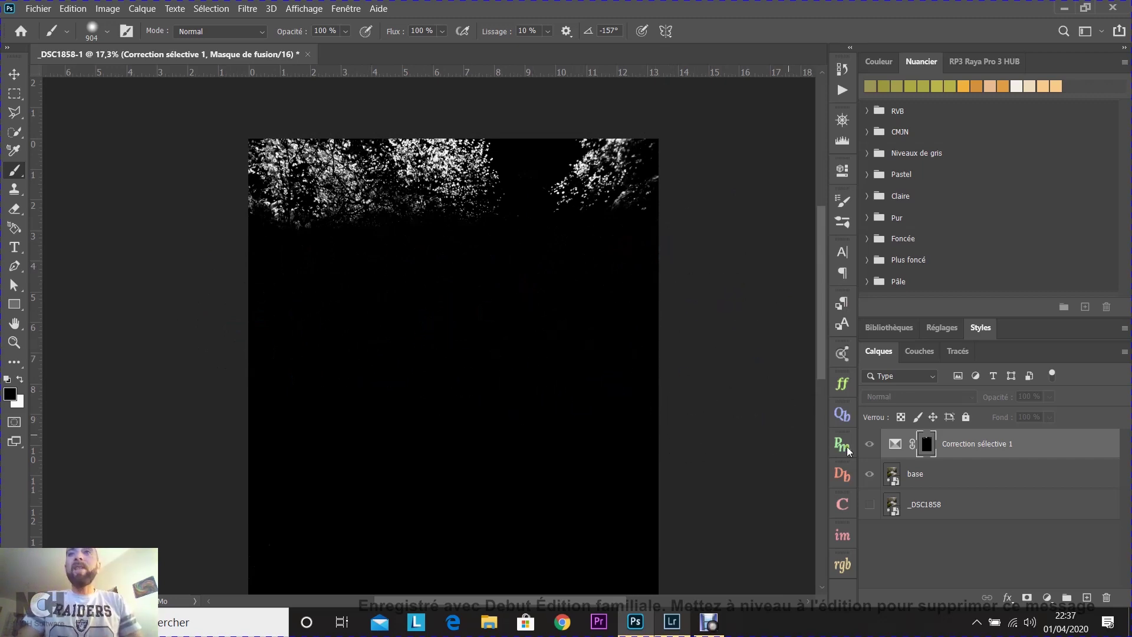
pyautogui.click(870, 446)
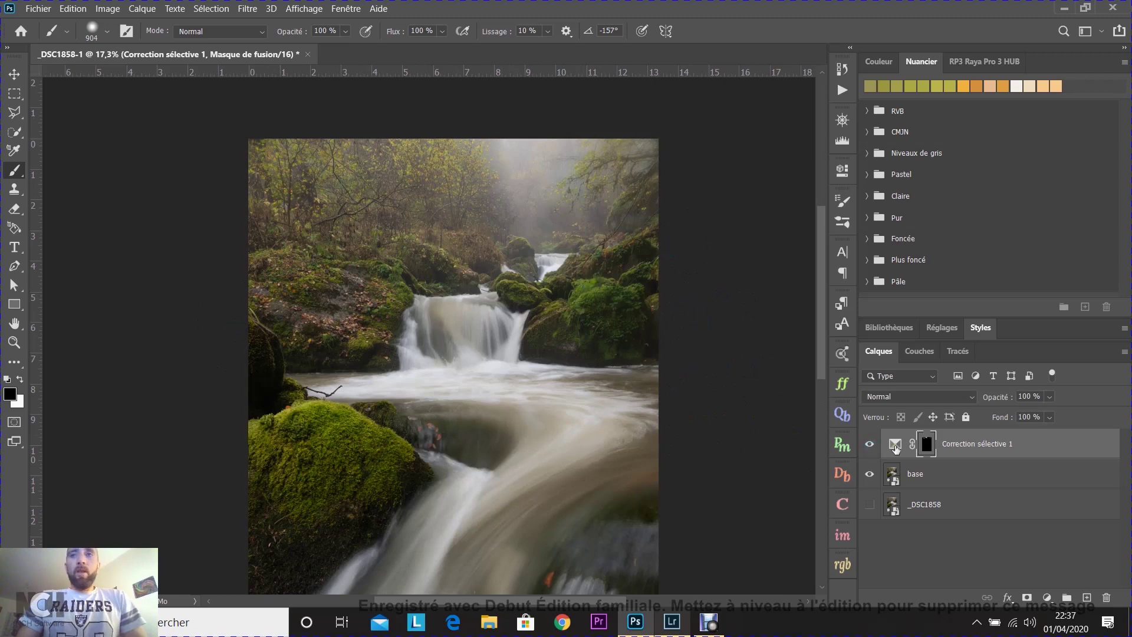
# In the Correction sélective adjustment, set the Jaunes range to Cyan -36% and Magenta +13%.
pyautogui.doubleClick(895, 449)
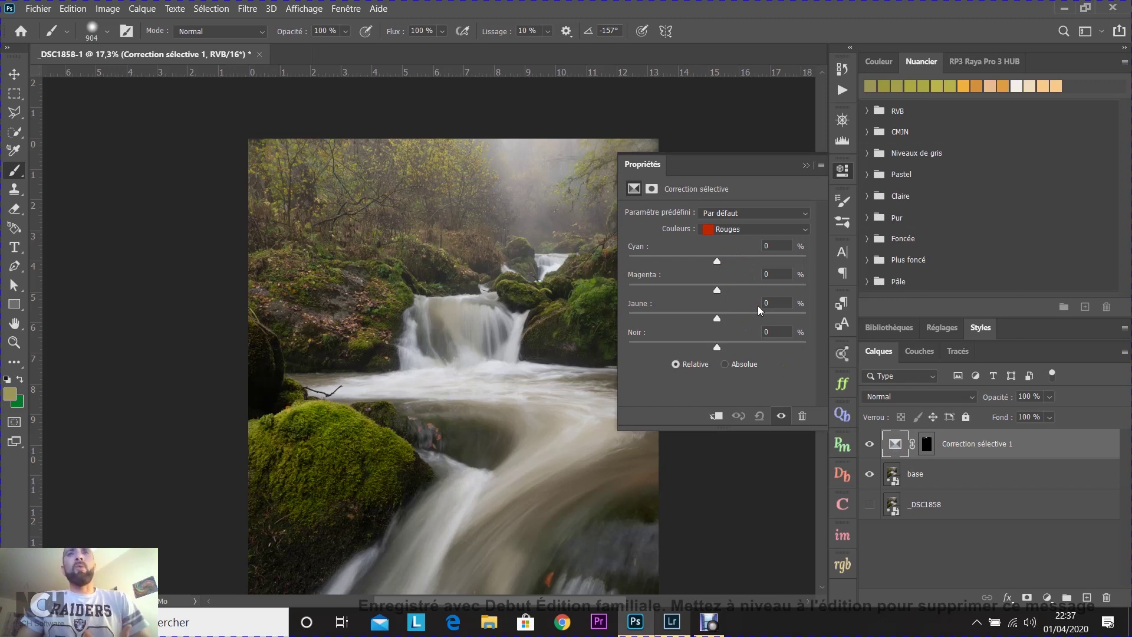
pyautogui.click(755, 229)
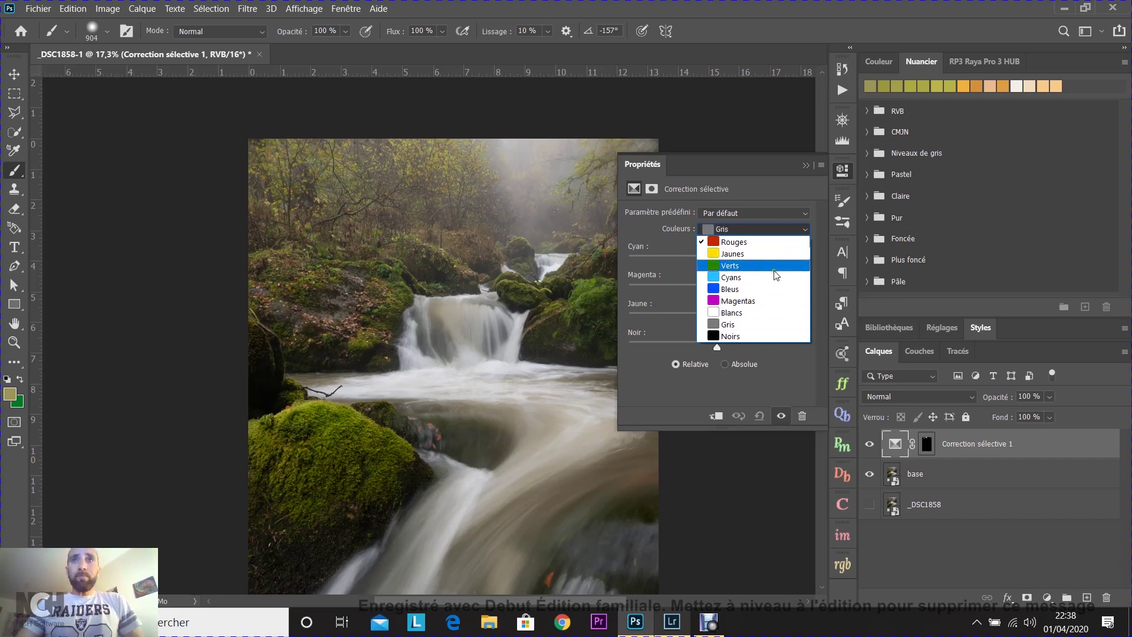
pyautogui.click(737, 258)
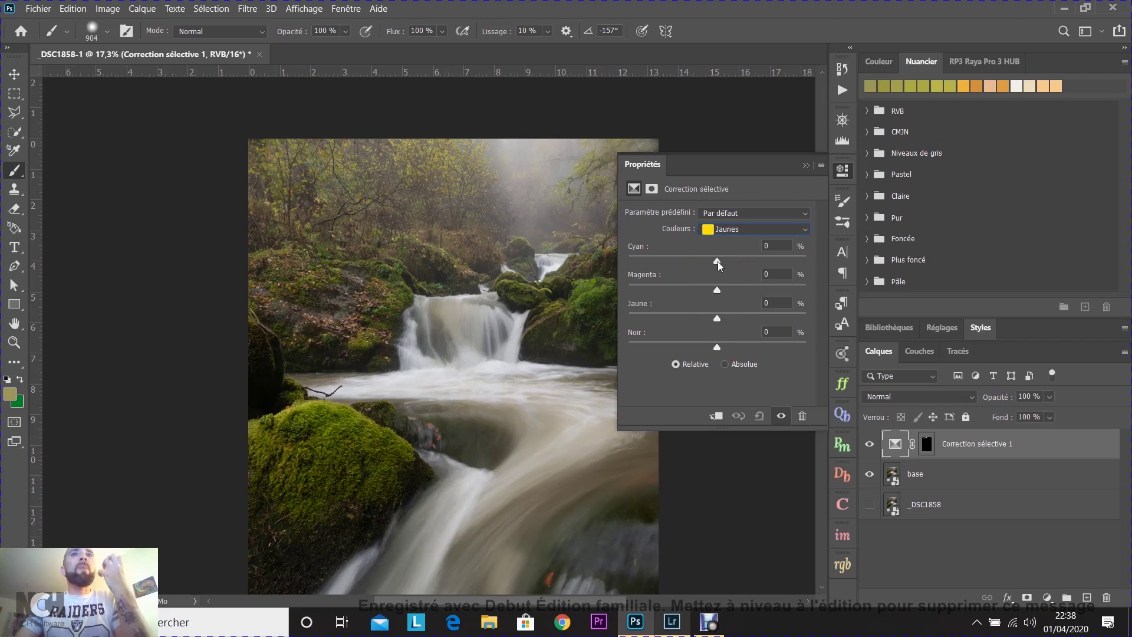
pyautogui.moveTo(717, 260); pyautogui.dragTo(729, 296)
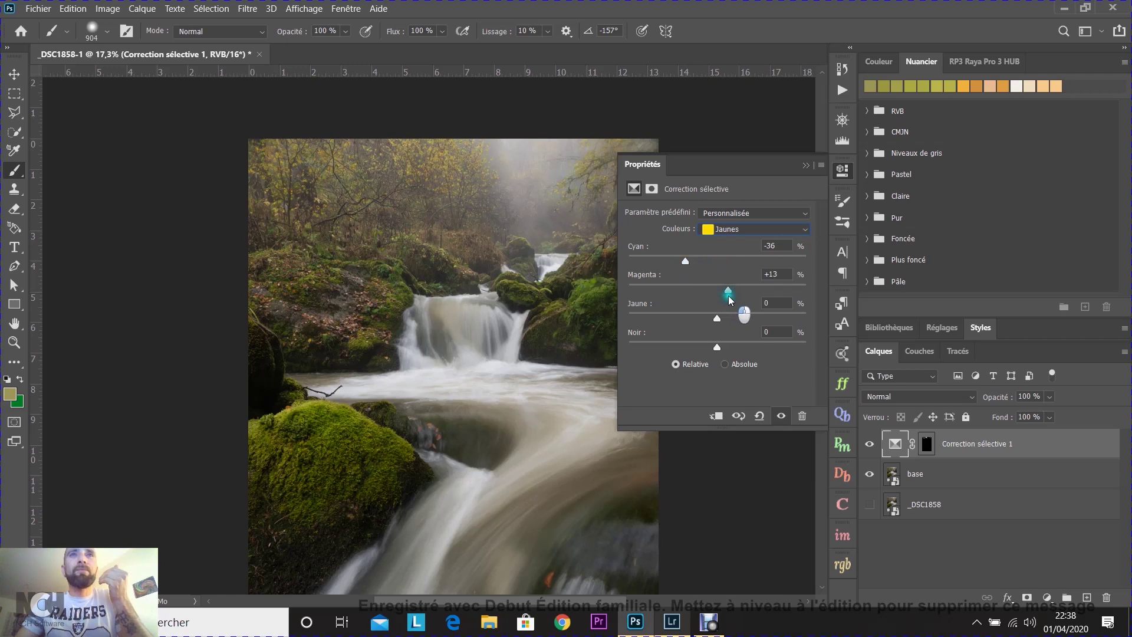
# Adjust the cyan and magenta amounts of the Verts range in the Correction sélective adjustment.
pyautogui.click(738, 231)
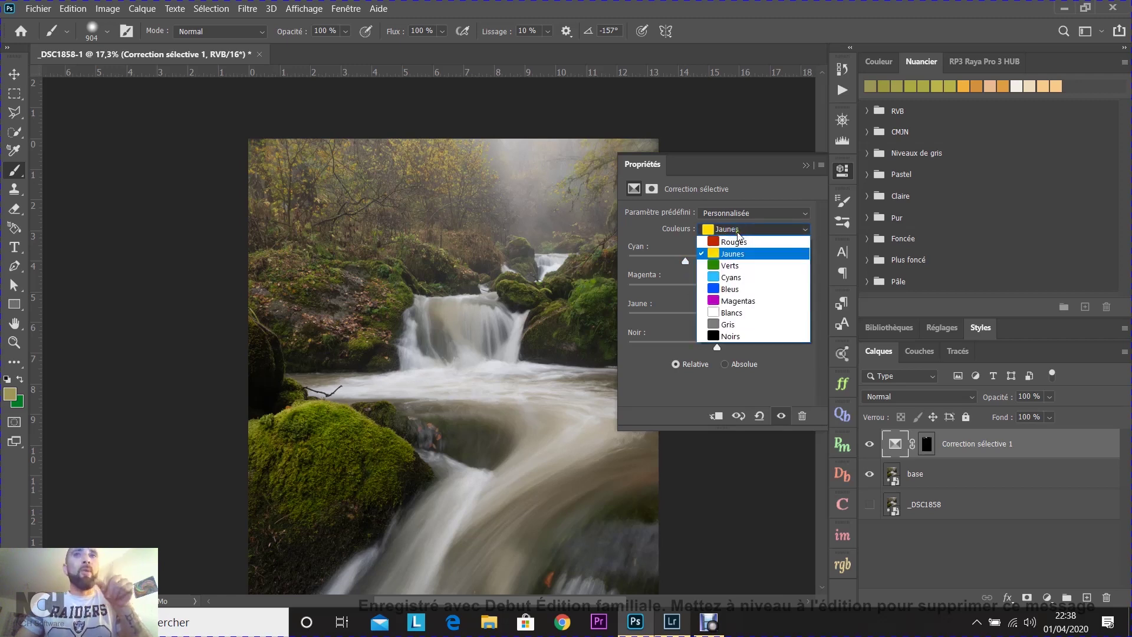
pyautogui.click(729, 265)
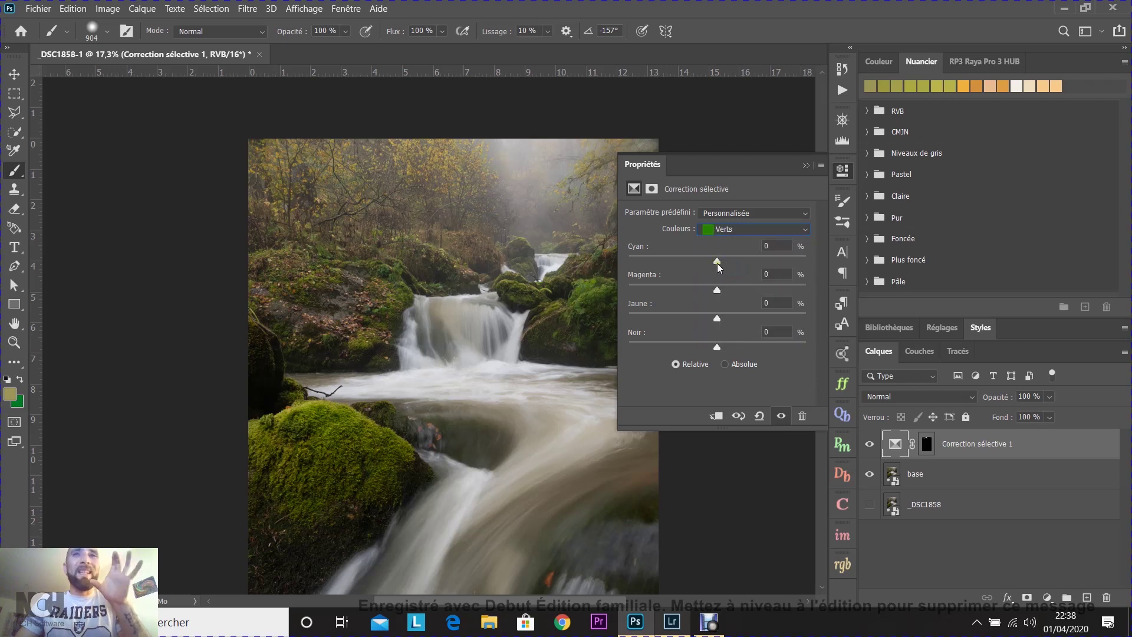
pyautogui.moveTo(717, 263); pyautogui.dragTo(721, 296)
# Set Cyan to -14% for the Rouges range and close the adjustment's properties.
pyautogui.click(748, 228)
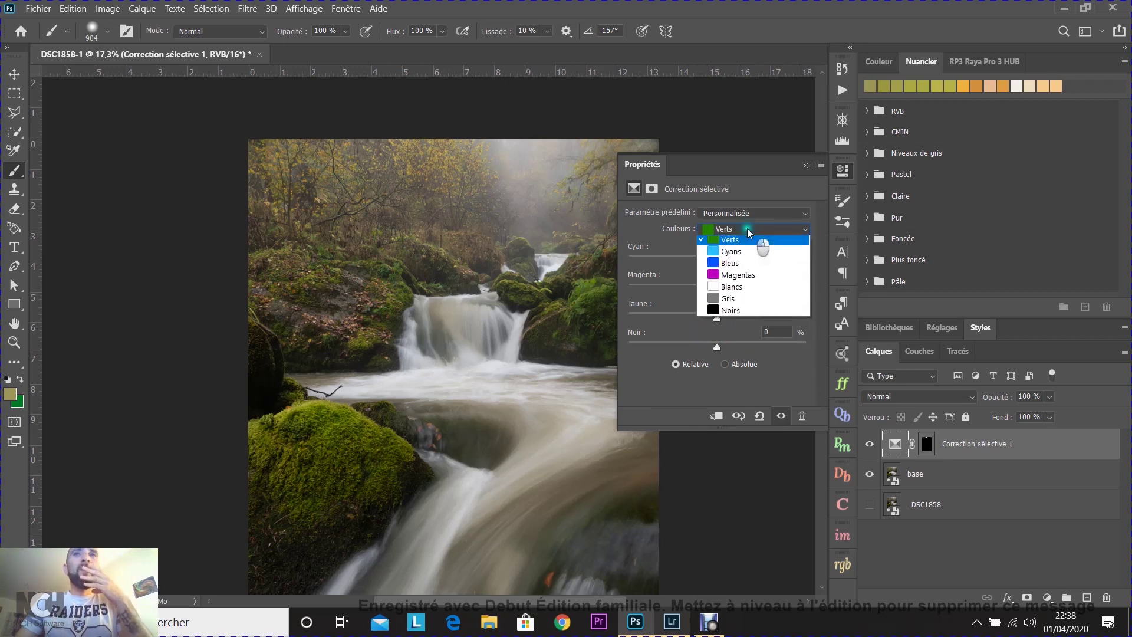
pyautogui.click(742, 243)
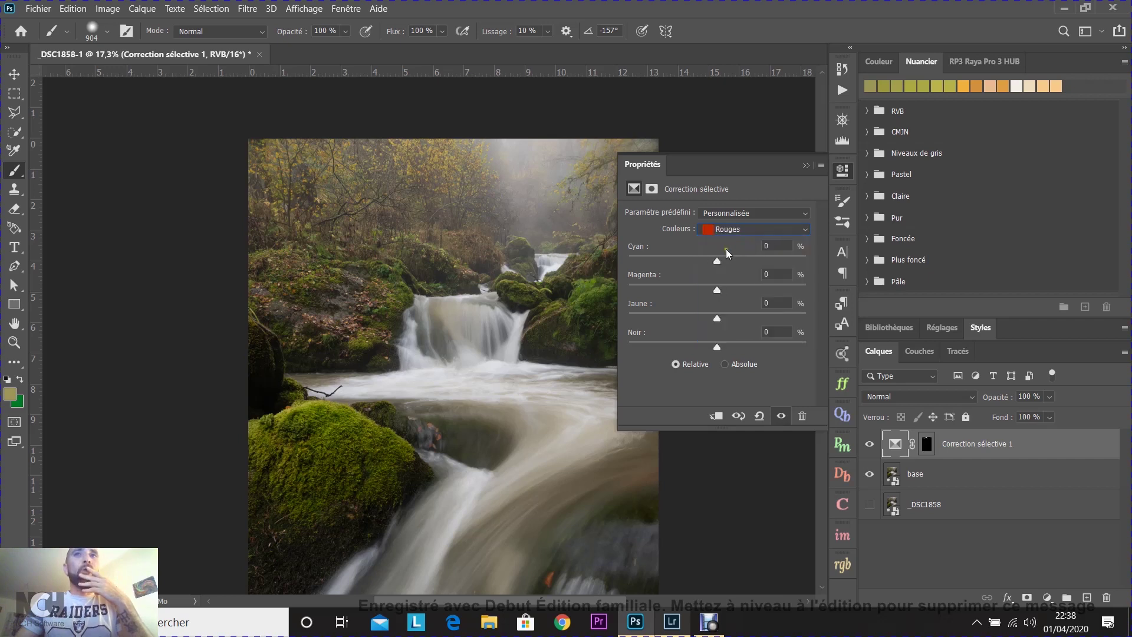
pyautogui.click(717, 262)
pyautogui.moveTo(718, 264); pyautogui.dragTo(707, 269)
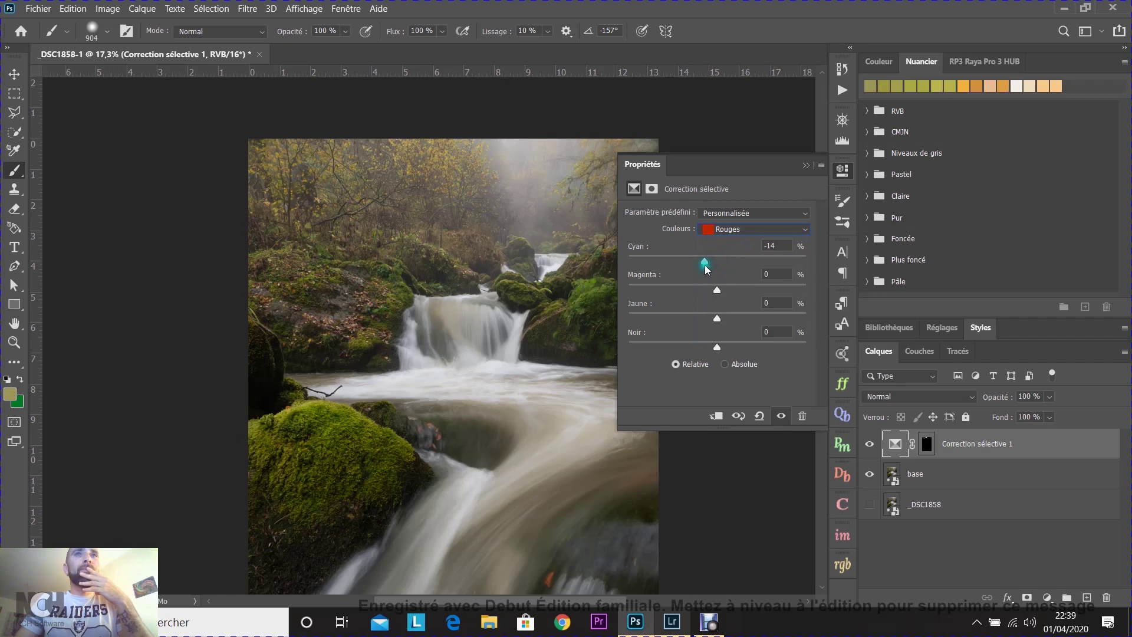
pyautogui.click(717, 290)
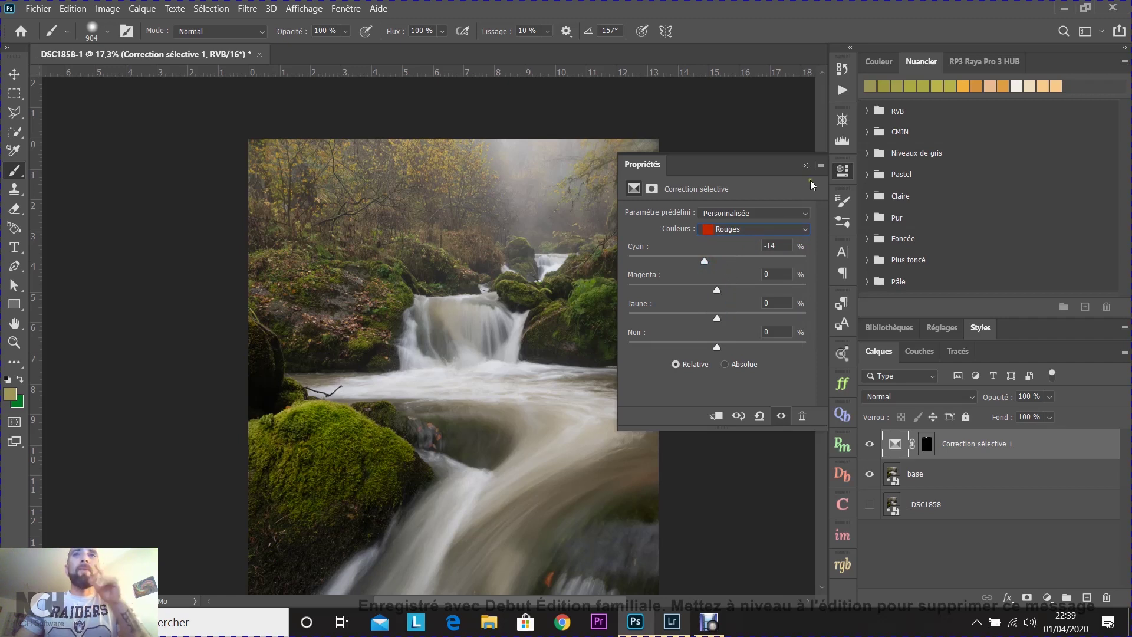
pyautogui.click(806, 165)
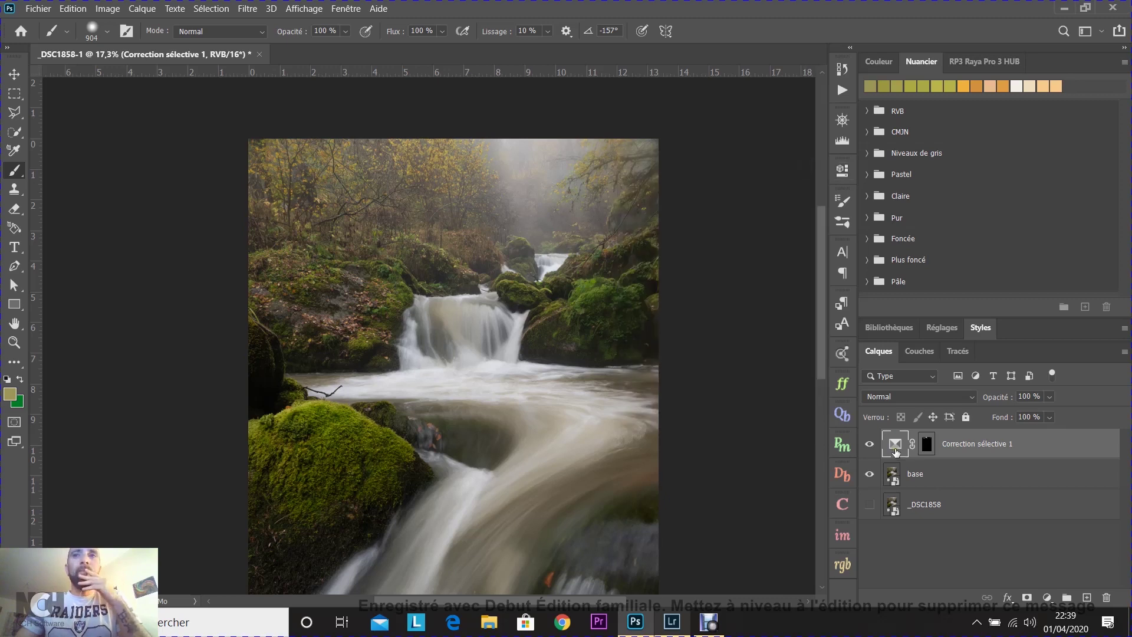
# Compare the photo with and without the Correction sélective layer, overall and close up on the tree foliage.
pyautogui.click(870, 445)
pyautogui.click(870, 445)
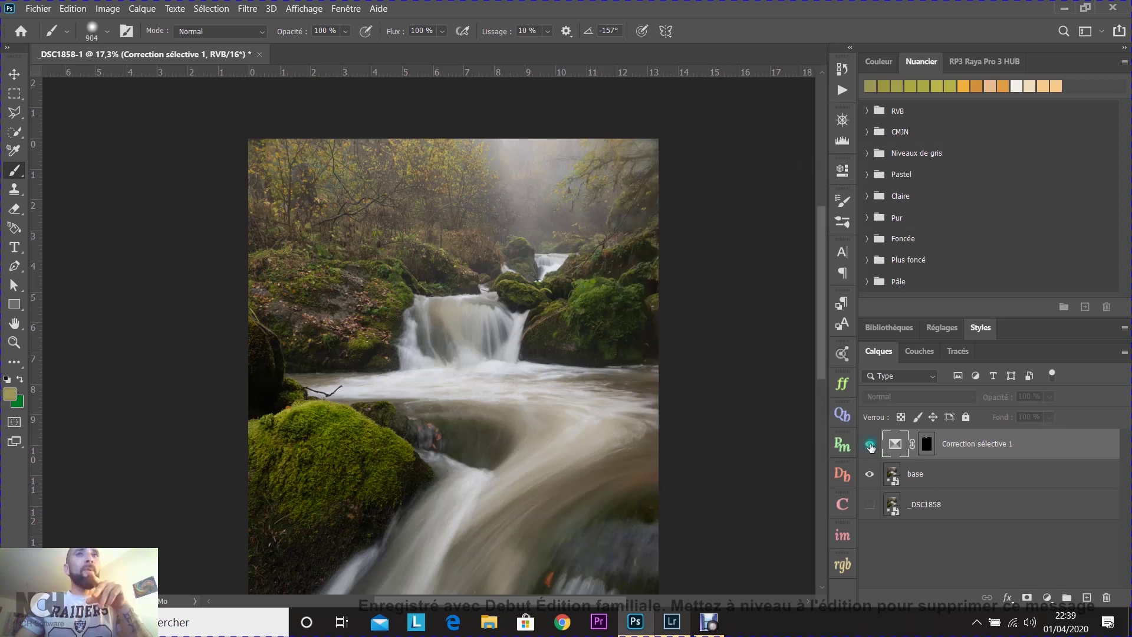
pyautogui.click(15, 73)
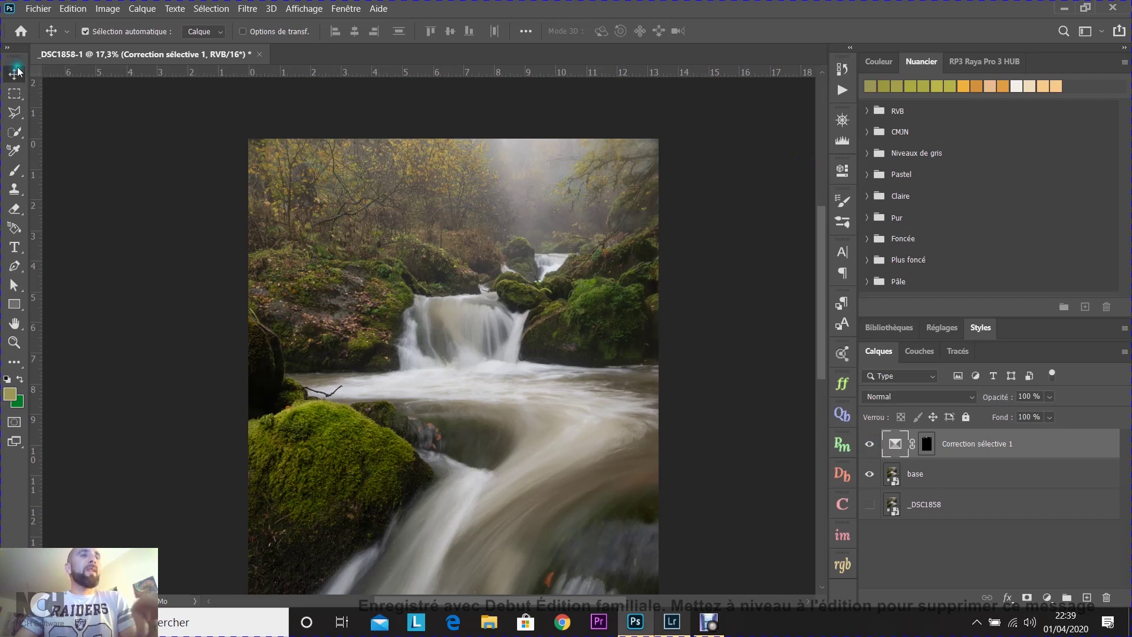
pyautogui.scroll(1, 405, 166)
pyautogui.scroll(5, 405, 163)
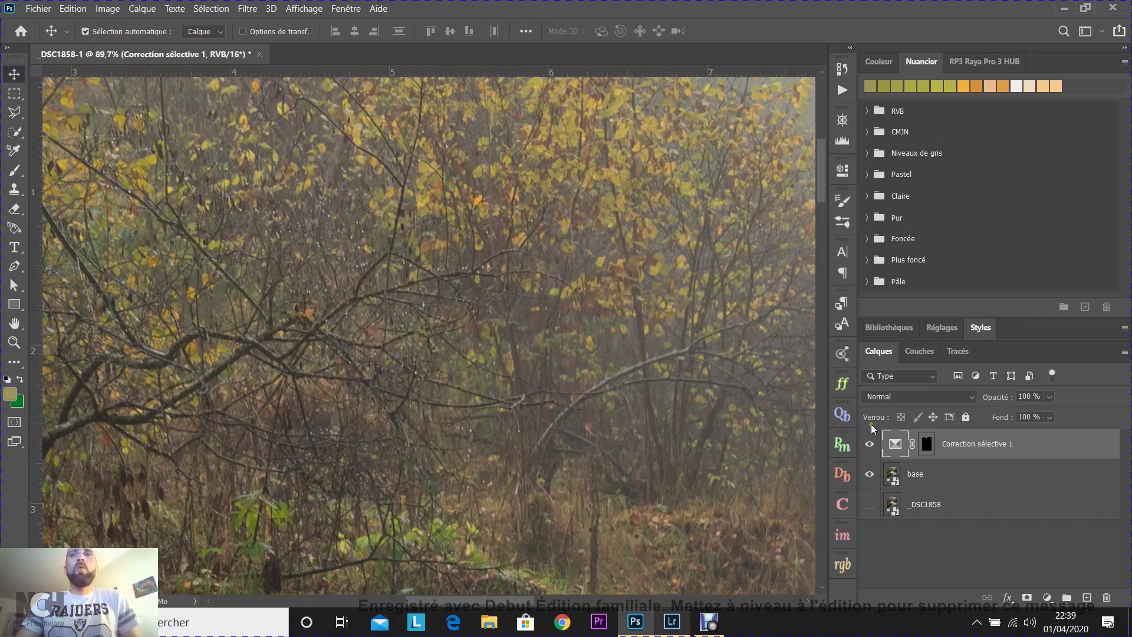
pyautogui.click(870, 445)
pyautogui.click(871, 445)
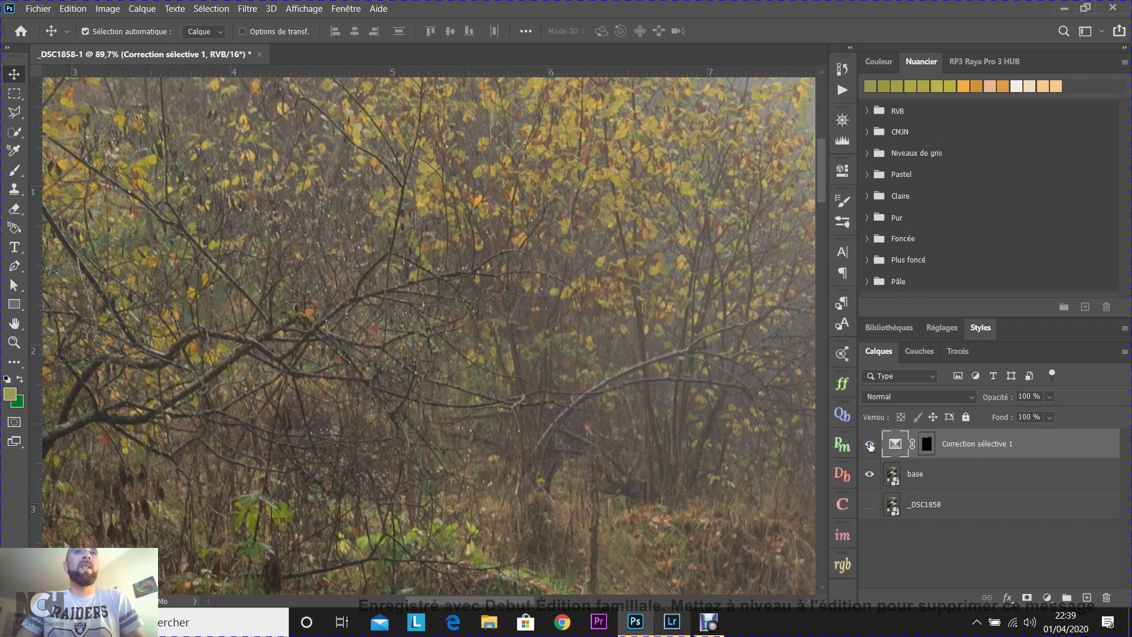
# Add a Courbes adjustment layer above the Correction sélective layer.
pyautogui.click(871, 446)
pyautogui.click(871, 446)
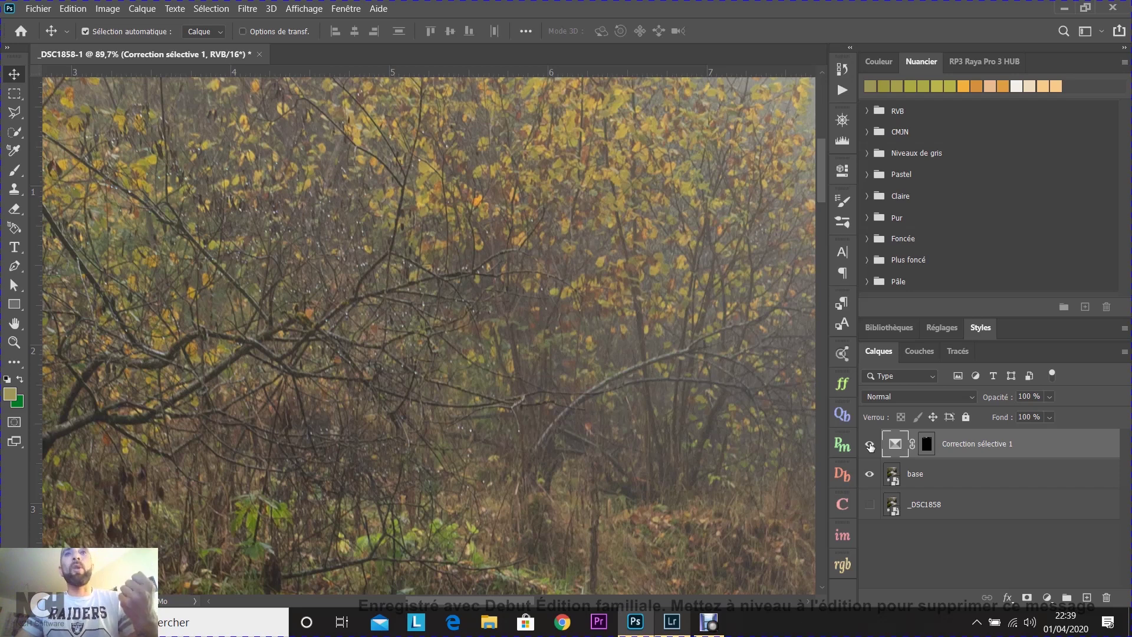
pyautogui.click(1047, 597)
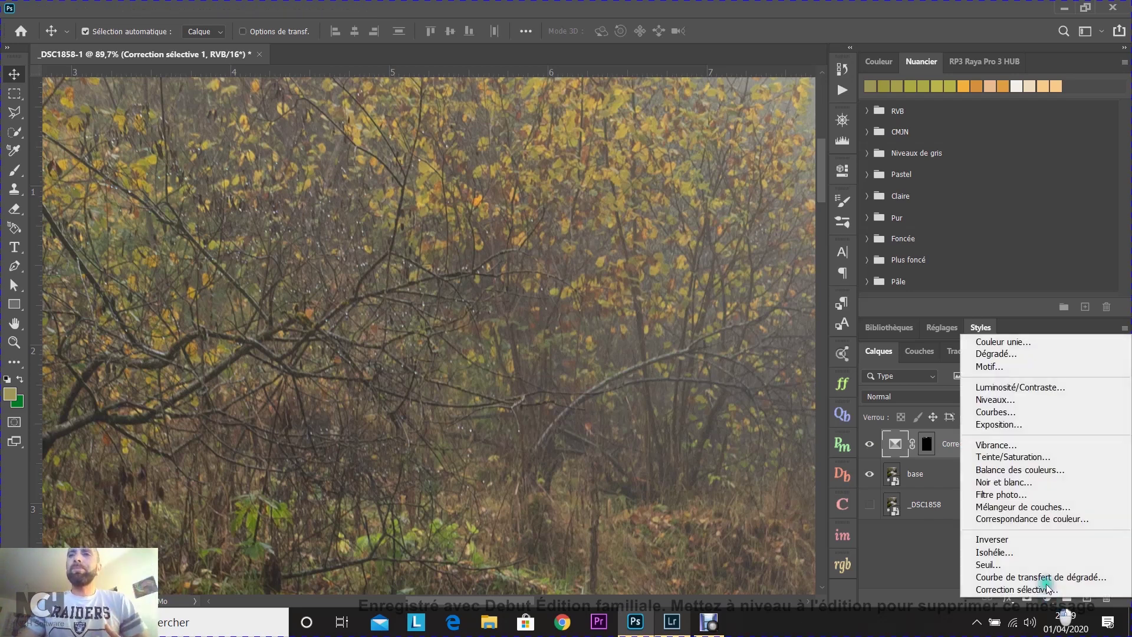
pyautogui.click(1024, 414)
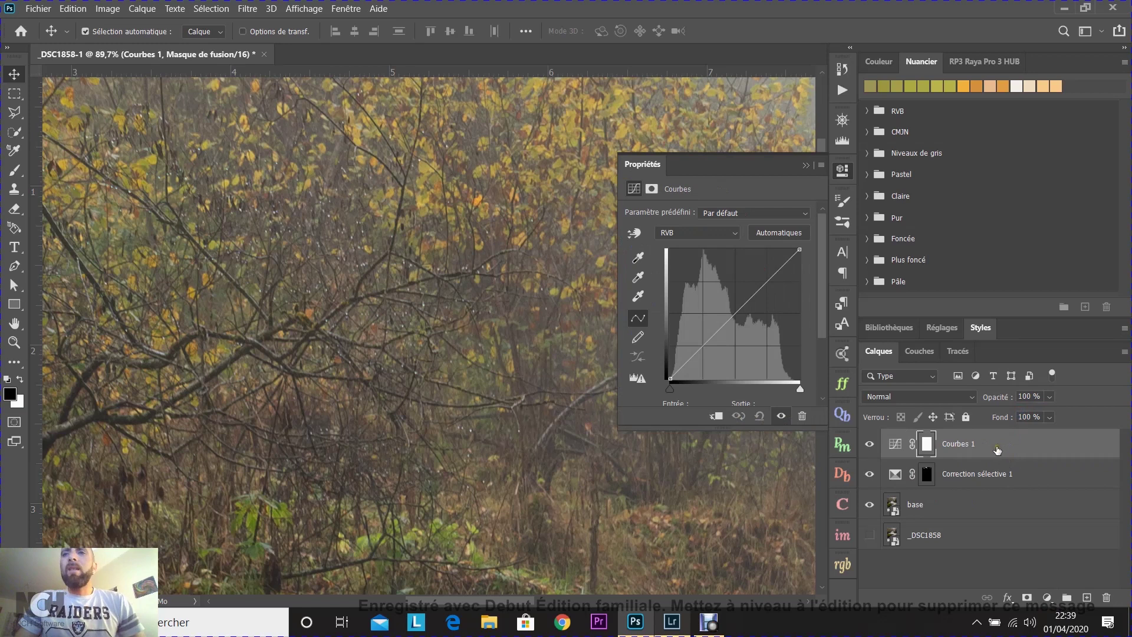
pyautogui.click(1010, 451)
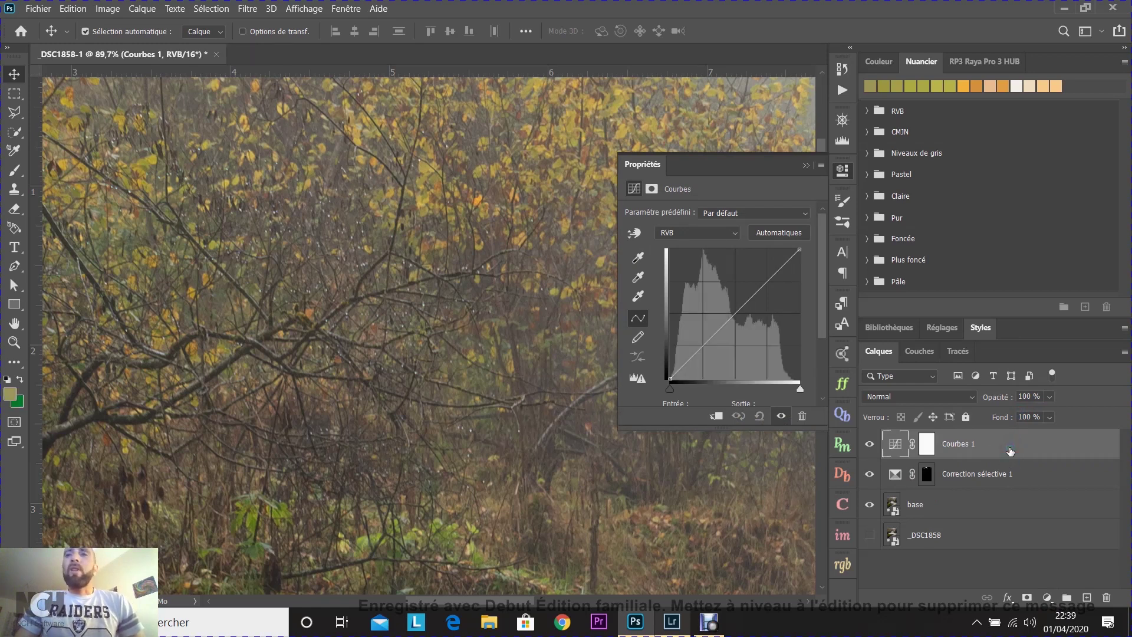
# Replace the Courbes layer's mask with a copy of the Correction sélective layer's mask.
pyautogui.click(929, 481)
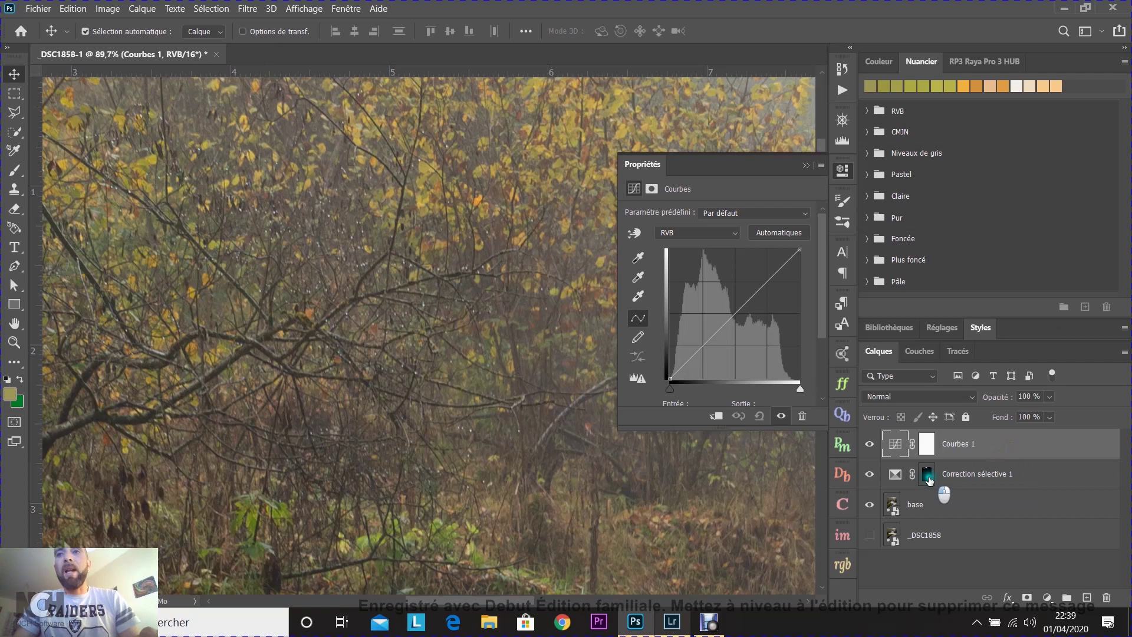
pyautogui.moveTo(929, 481); pyautogui.dragTo(928, 441)
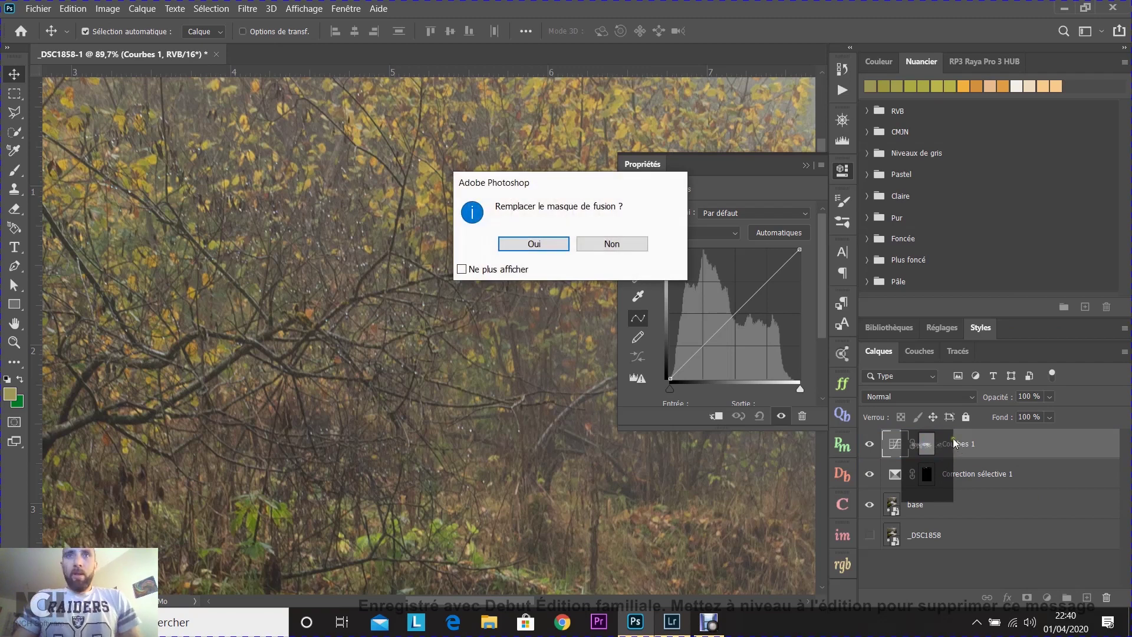
pyautogui.click(504, 245)
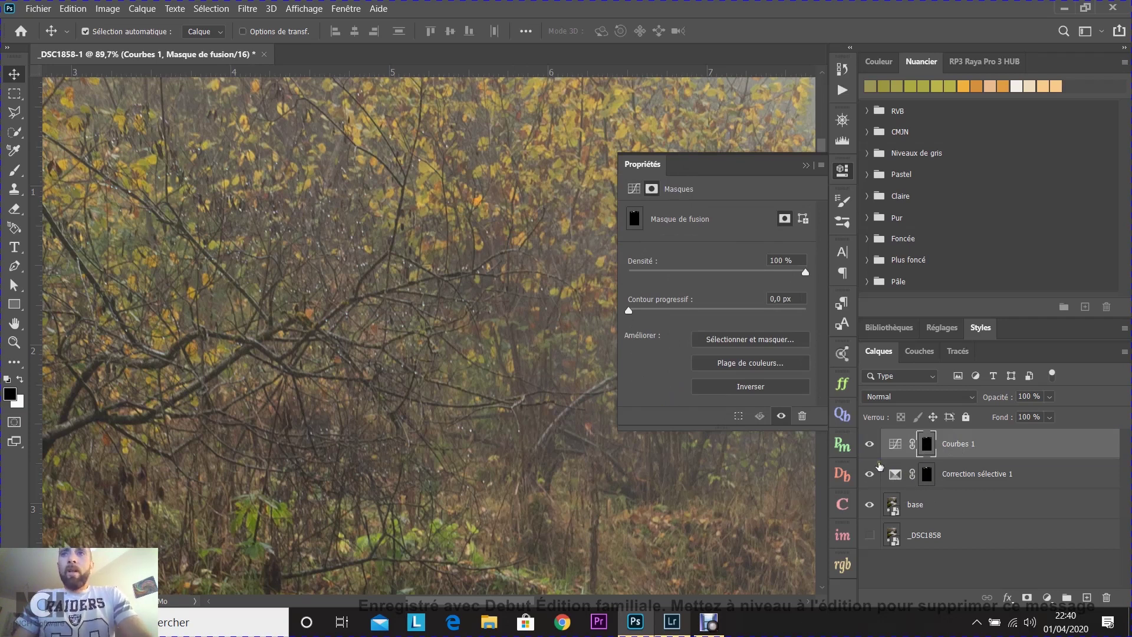
# In the Courbes adjustment, raise the midtones of the Rouge channel to turn the tree foliage orange.
pyautogui.click(889, 447)
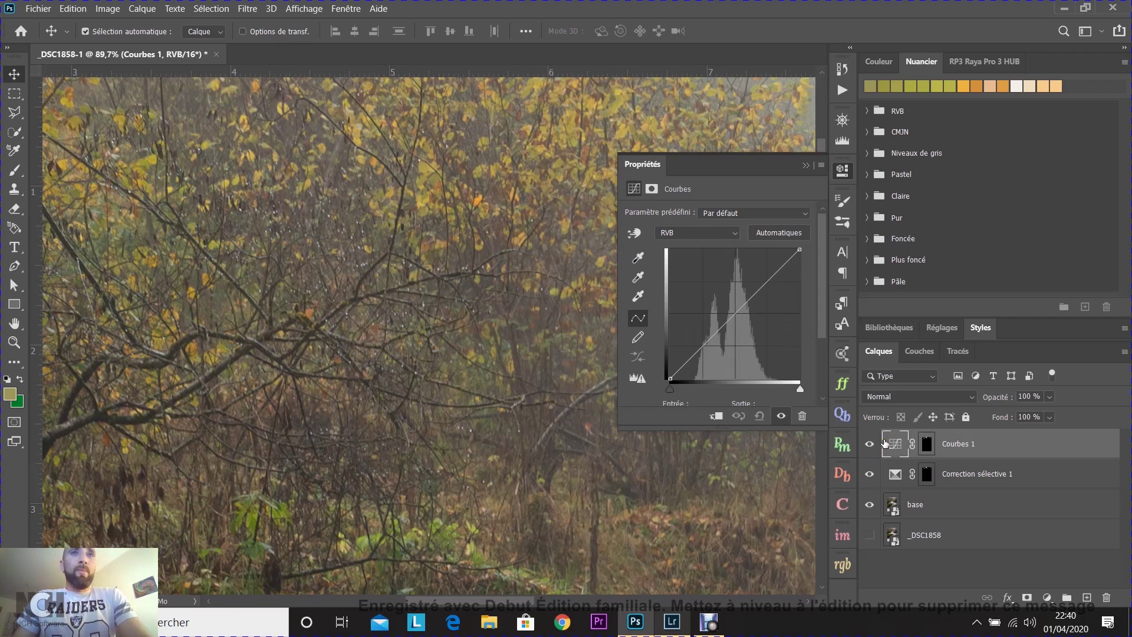
pyautogui.click(706, 228)
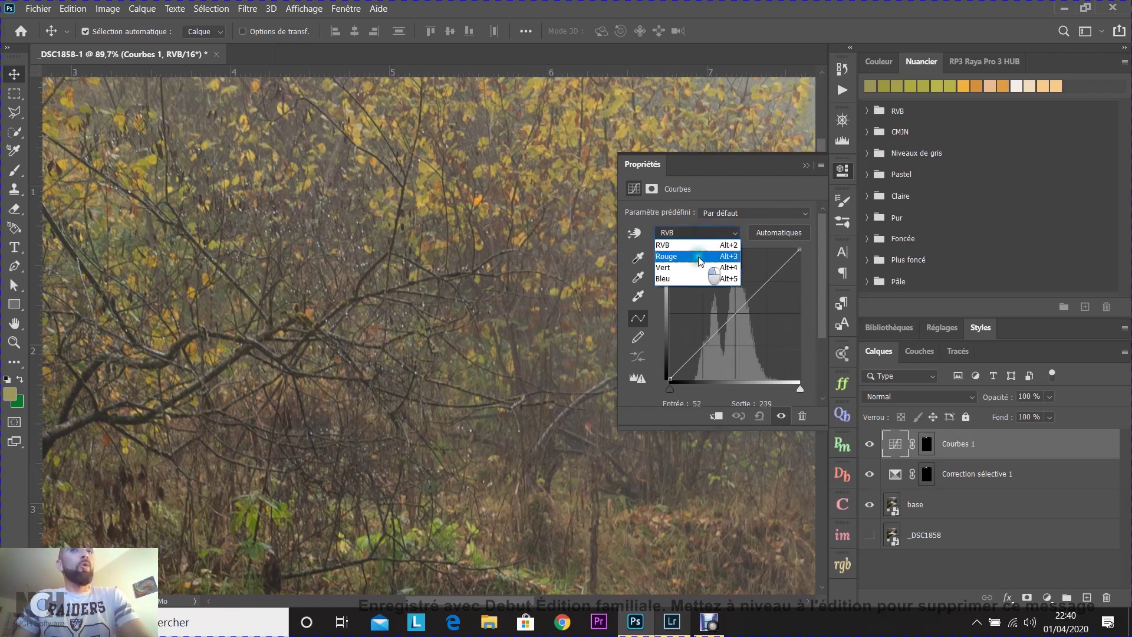
pyautogui.click(700, 261)
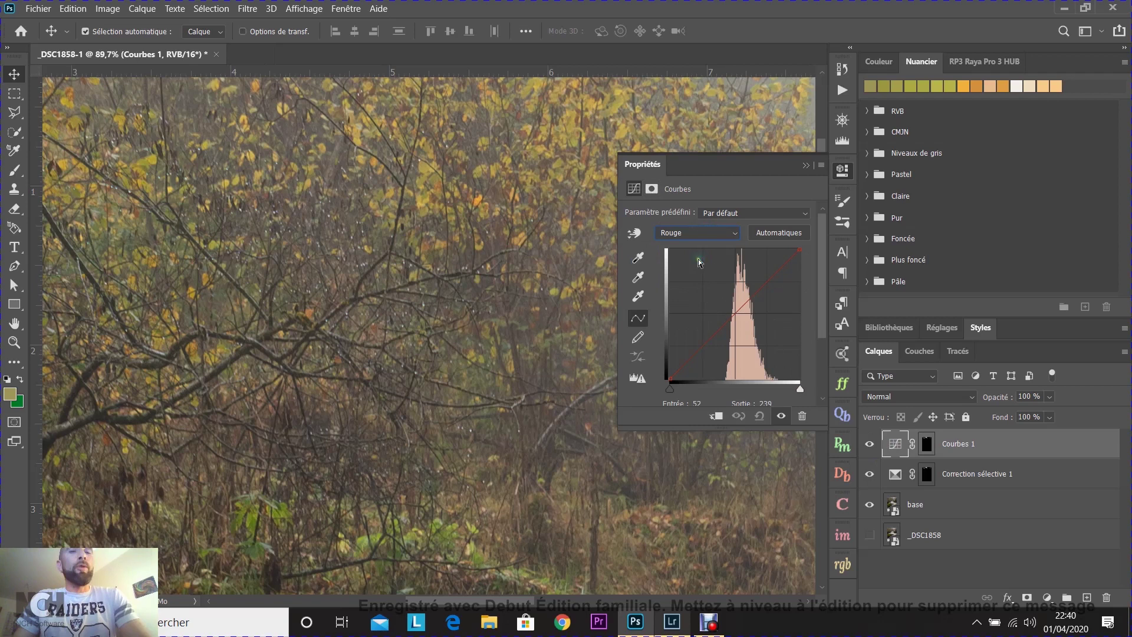
pyautogui.click(749, 297)
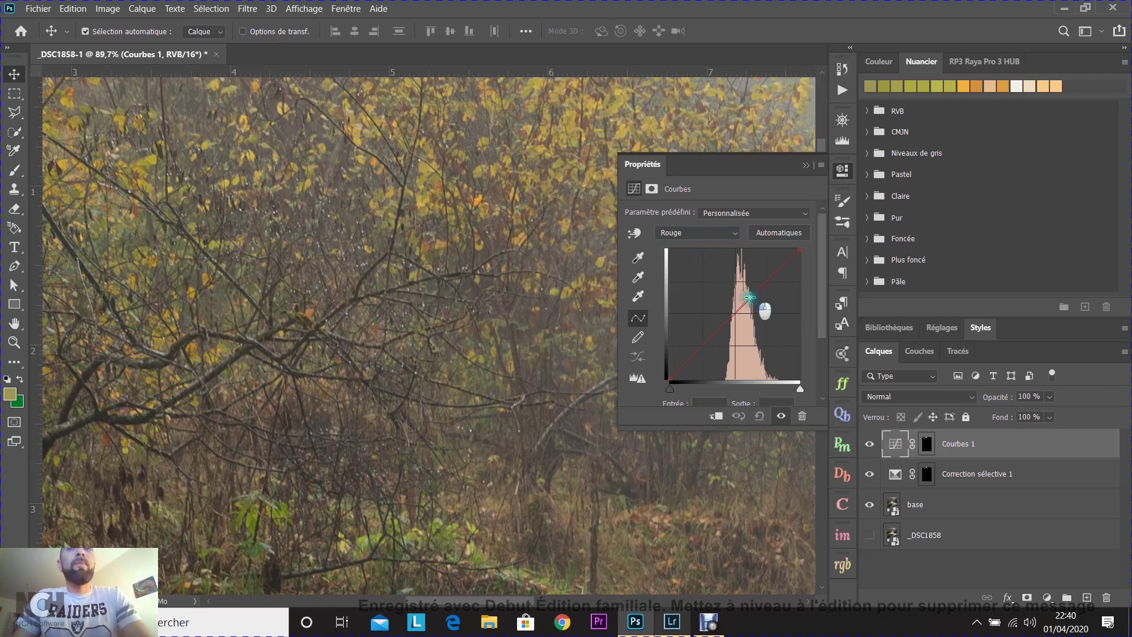
pyautogui.moveTo(749, 296); pyautogui.dragTo(740, 288)
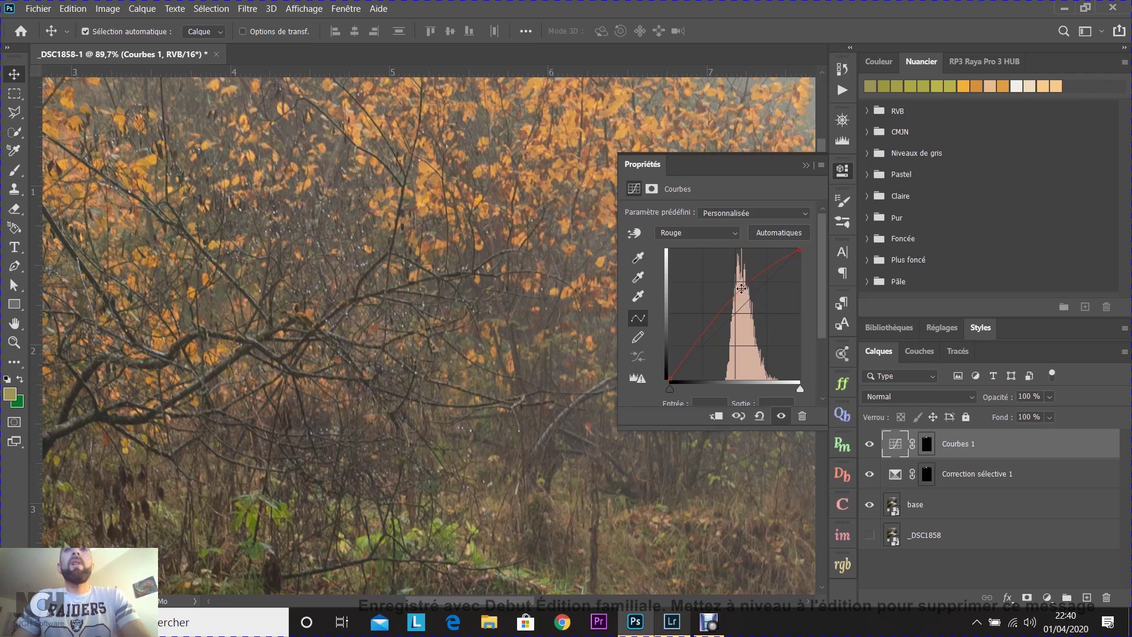
pyautogui.click(742, 289)
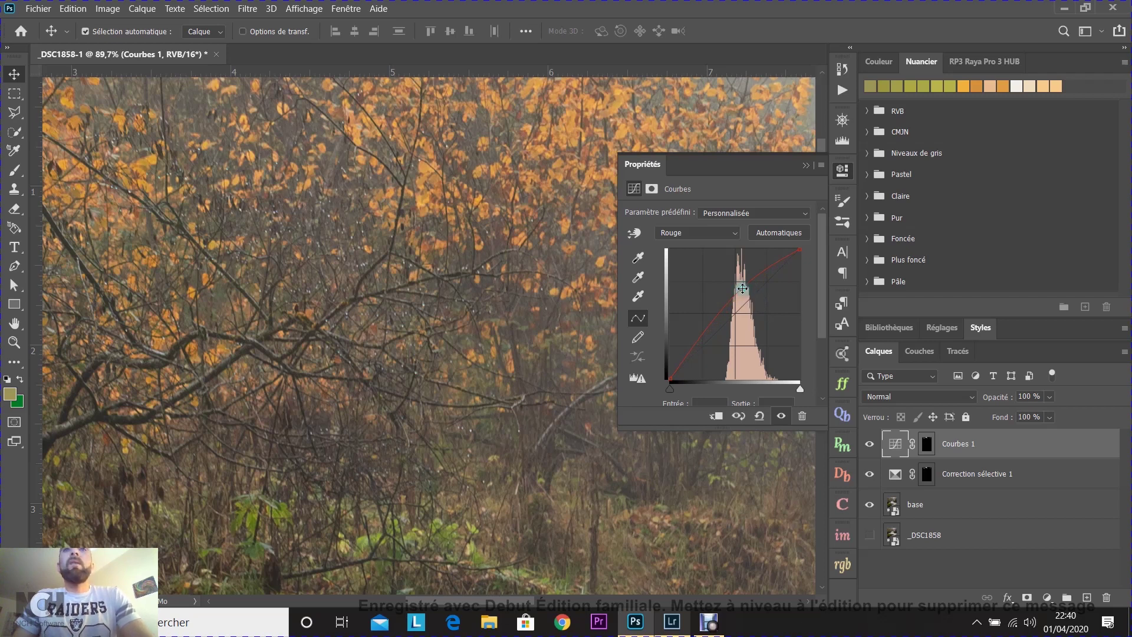
# Lower the Bleu curve slightly in the darker midtones, anchor its lighter tones with a second point, and close the adjustment's properties.
pyautogui.click(696, 232)
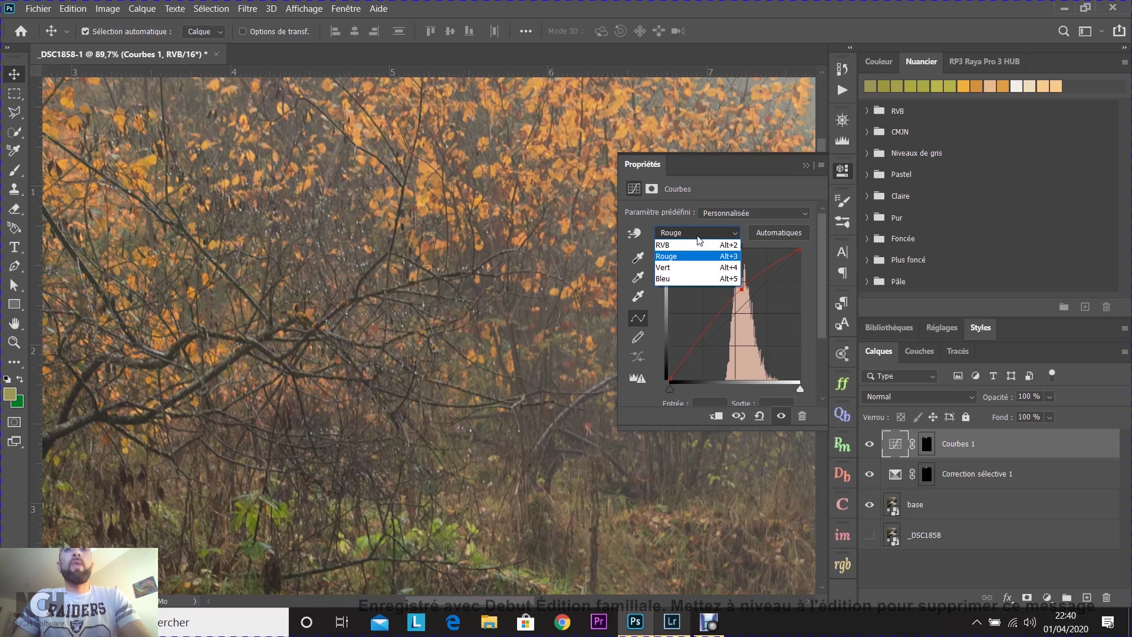
pyautogui.click(695, 281)
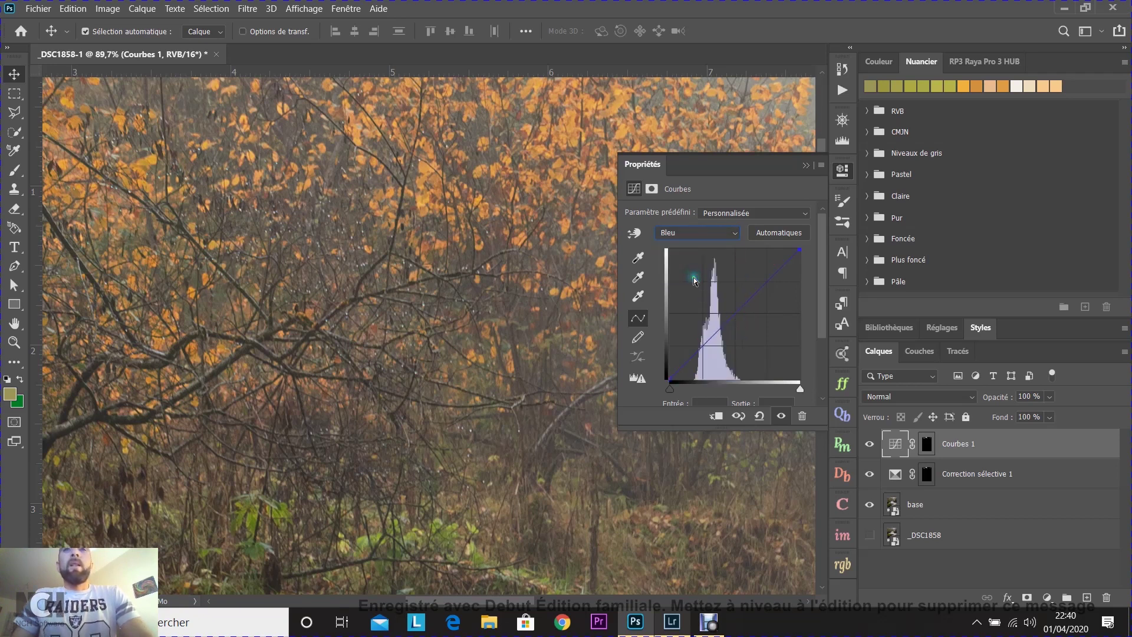
pyautogui.click(716, 332)
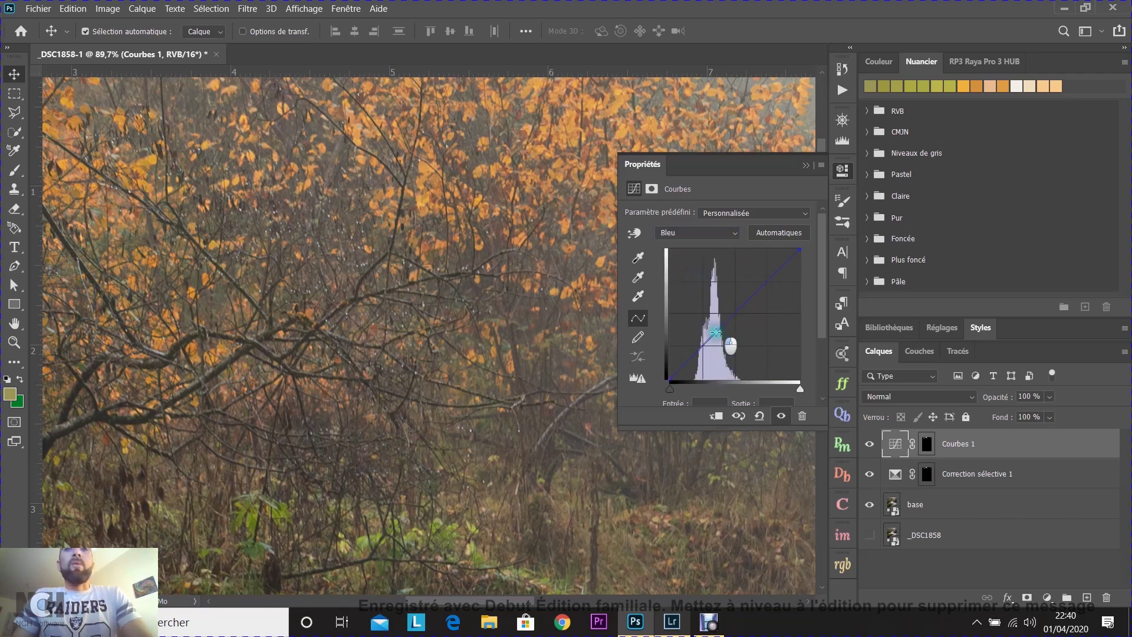
pyautogui.moveTo(716, 332); pyautogui.dragTo(715, 341)
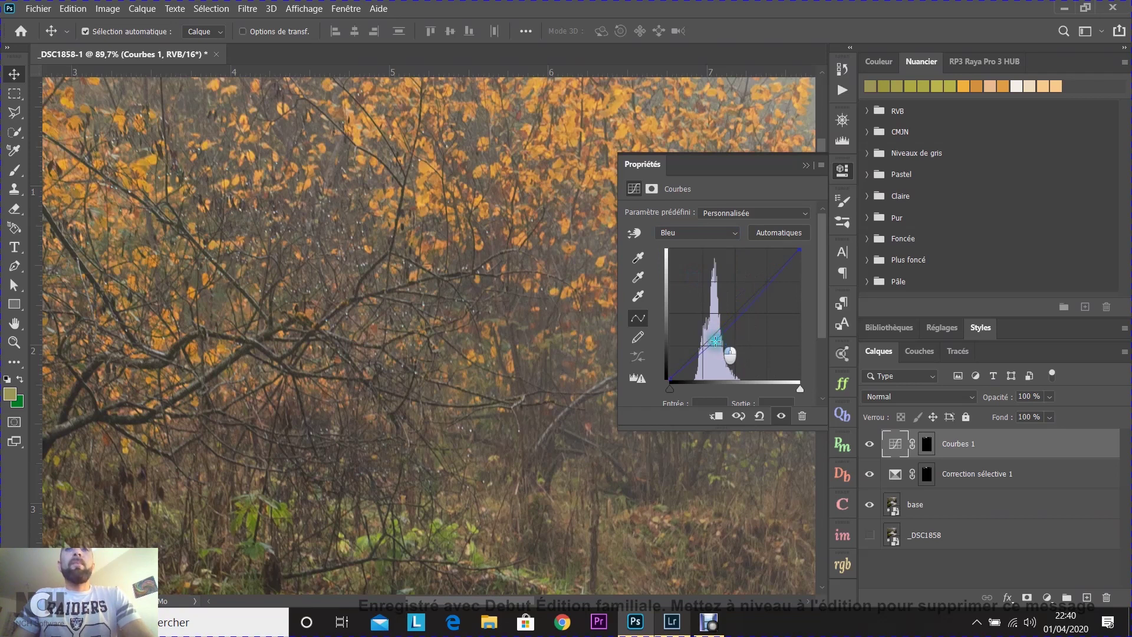
pyautogui.click(757, 295)
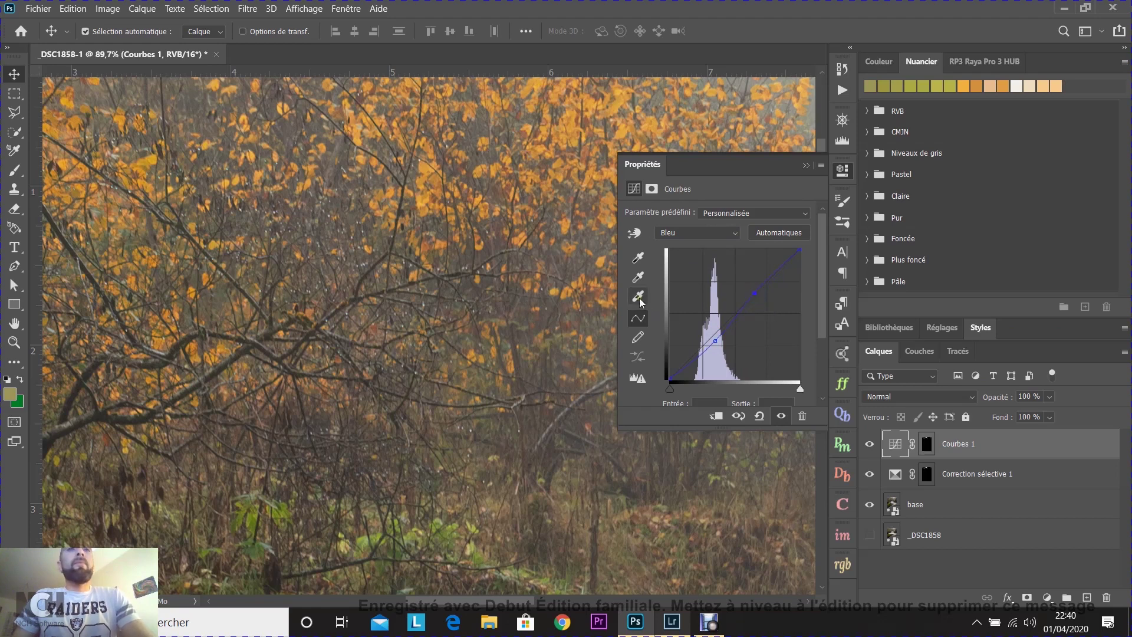
pyautogui.click(804, 166)
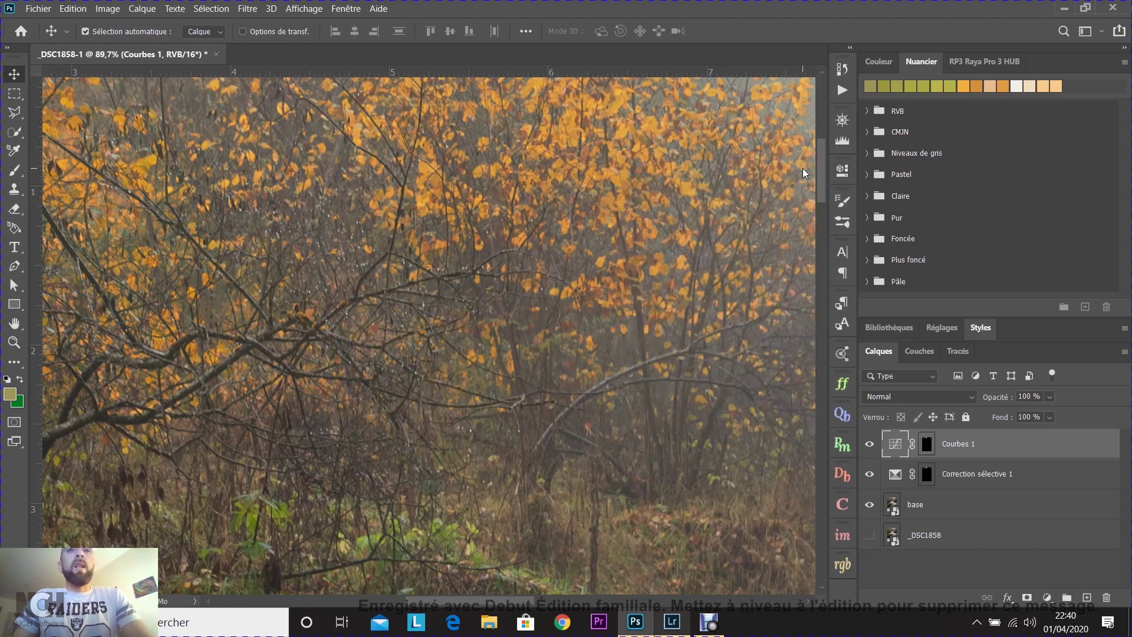
# Group the Courbes and Correction sélective layers and name the group "feuille du haut".
pyautogui.keyDown('shift'); pyautogui.click(1038, 480); pyautogui.keyUp('shift')
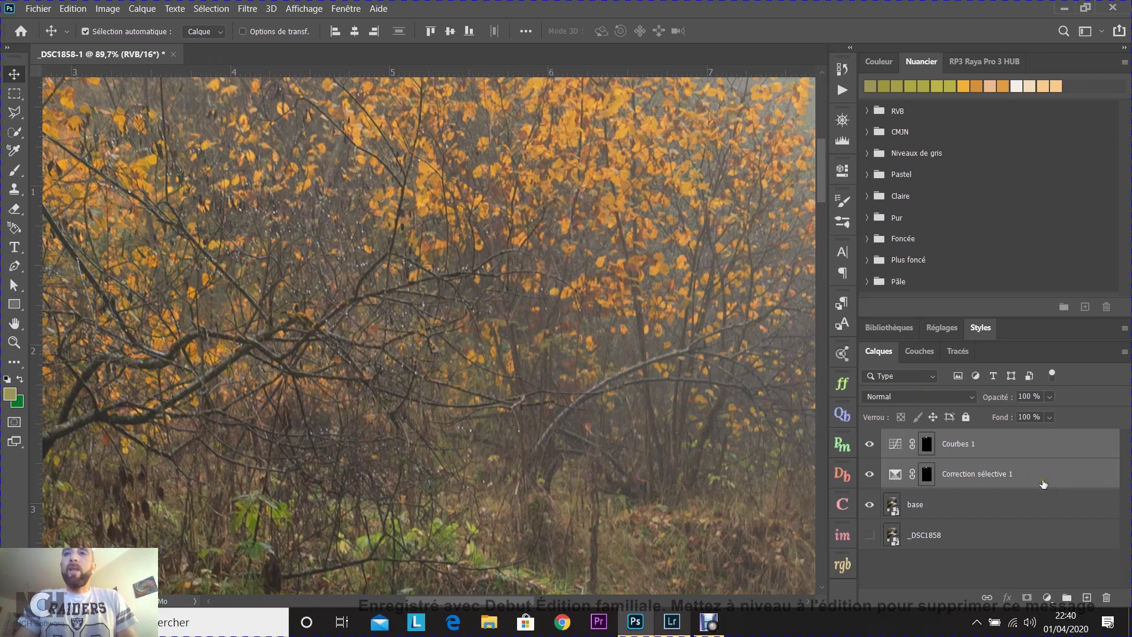
pyautogui.click(1065, 592)
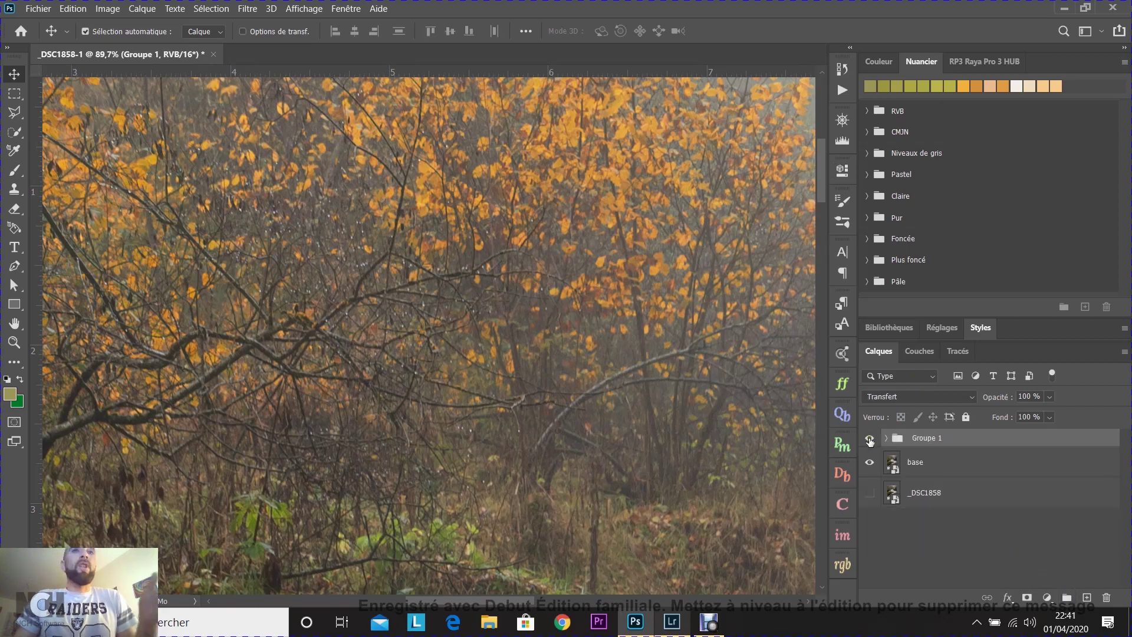
pyautogui.doubleClick(935, 437)
pyautogui.write('feuille')
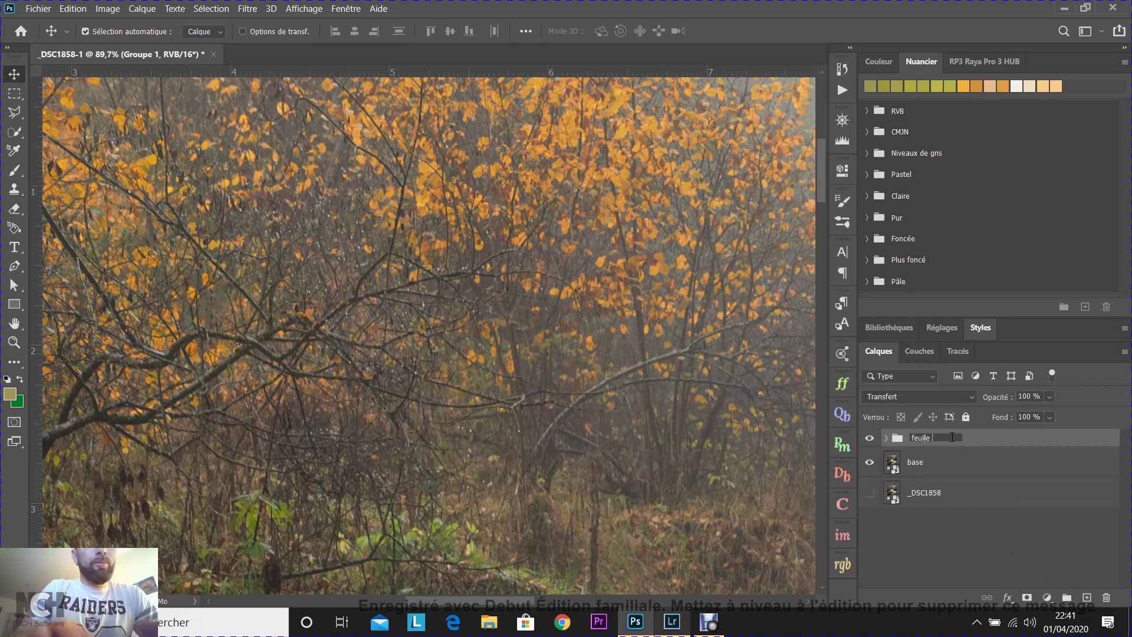
pyautogui.write(' du haut')
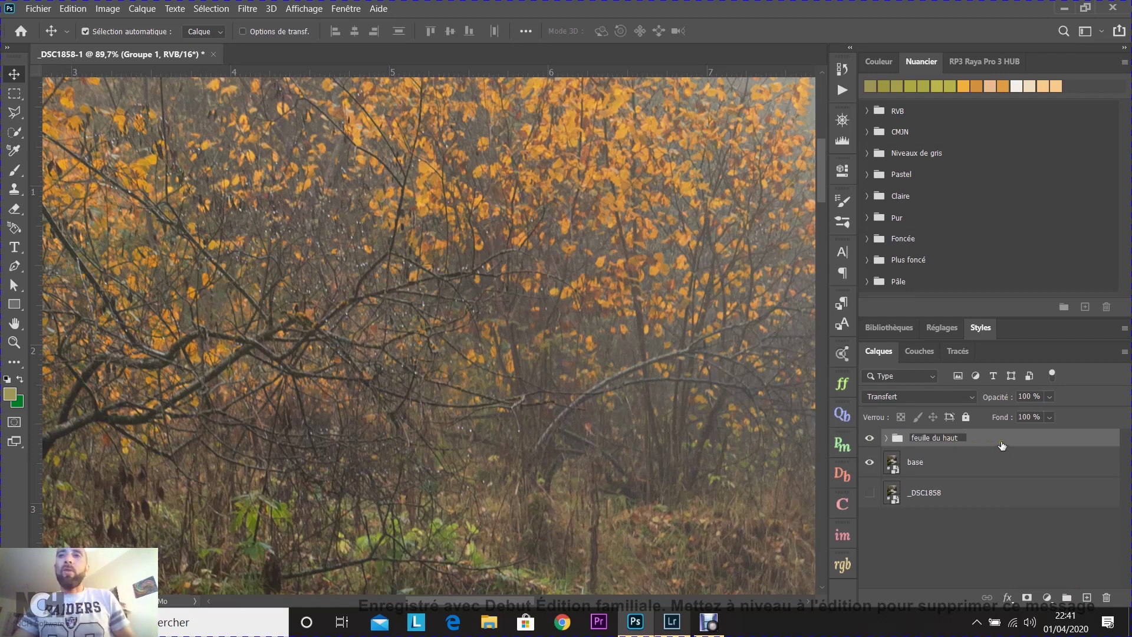
pyautogui.press('Return')
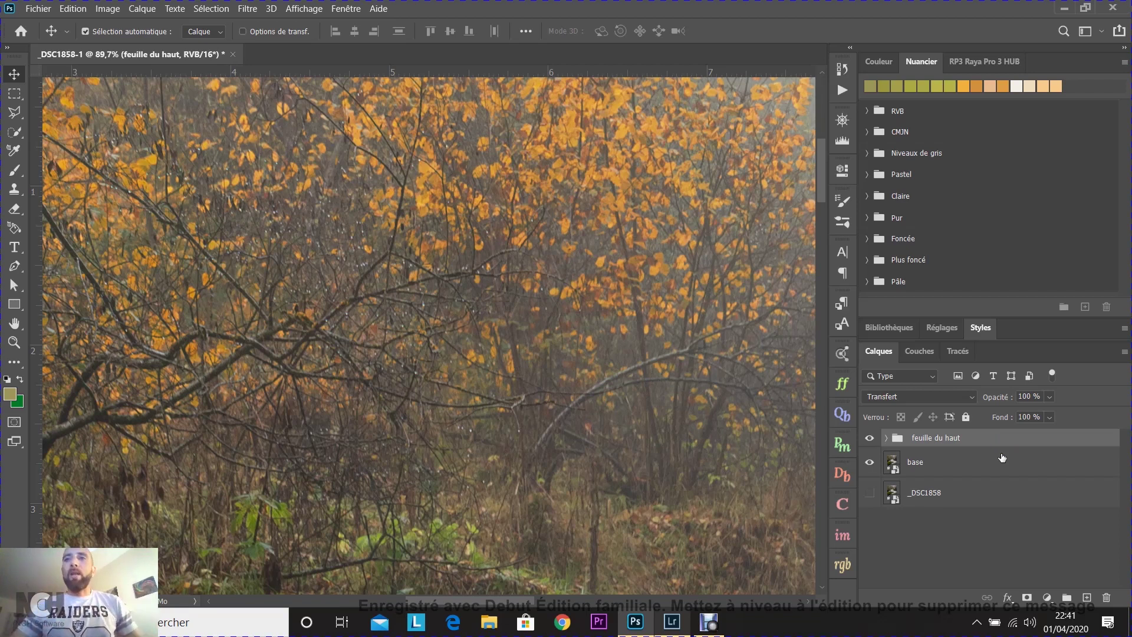
# Compare the photo with and without the "feuille du haut" group, close up on the foliage and across the upper part of the scene.
pyautogui.click(870, 438)
pyautogui.click(871, 440)
pyautogui.click(870, 438)
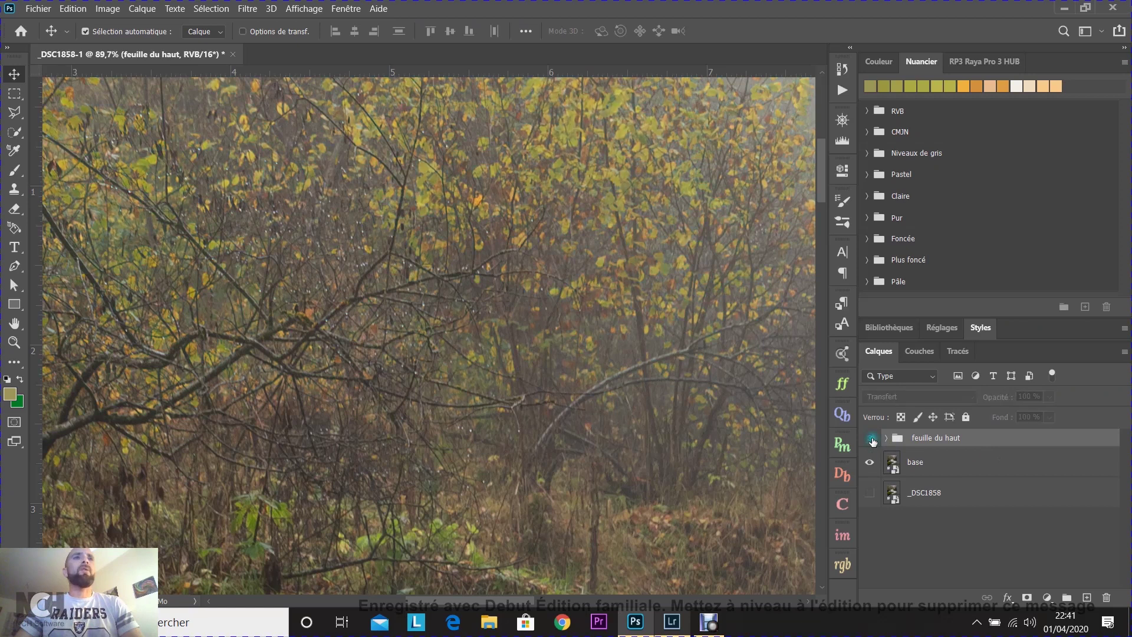
pyautogui.click(870, 438)
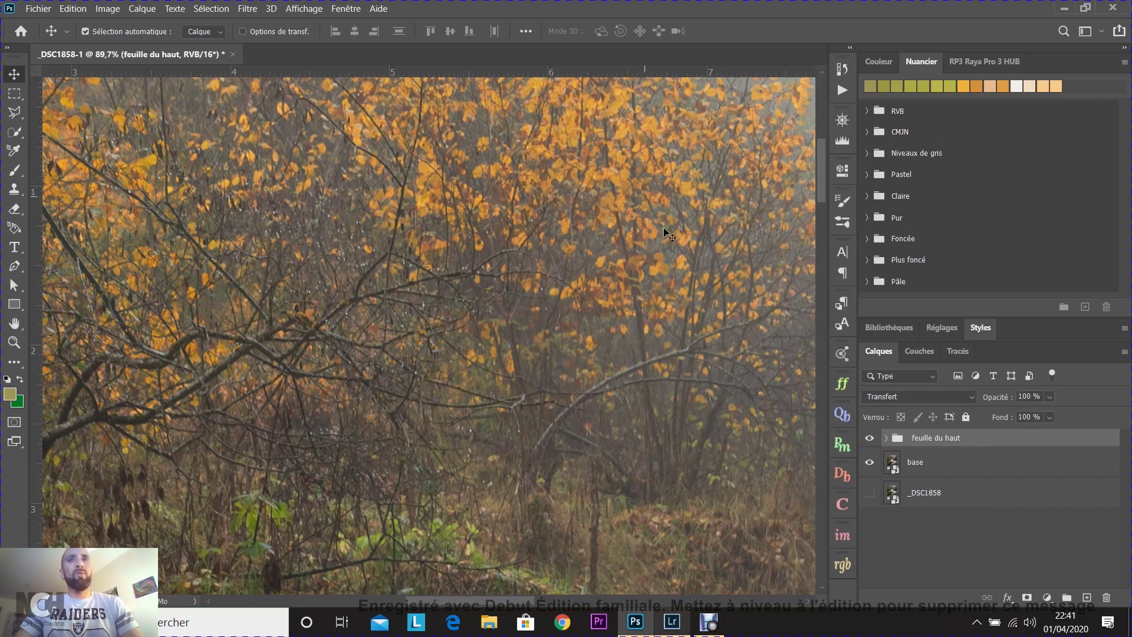
pyautogui.scroll(-1, 680, 454)
pyautogui.scroll(2, 681, 454)
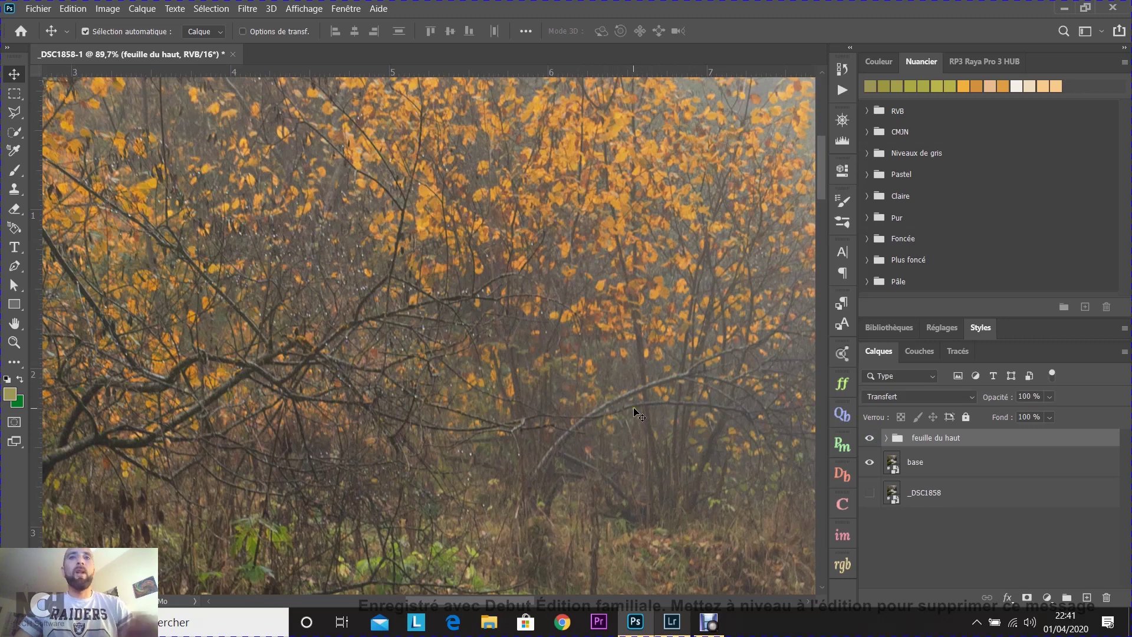
pyautogui.scroll(-5, 634, 408)
pyautogui.scroll(-3, 634, 409)
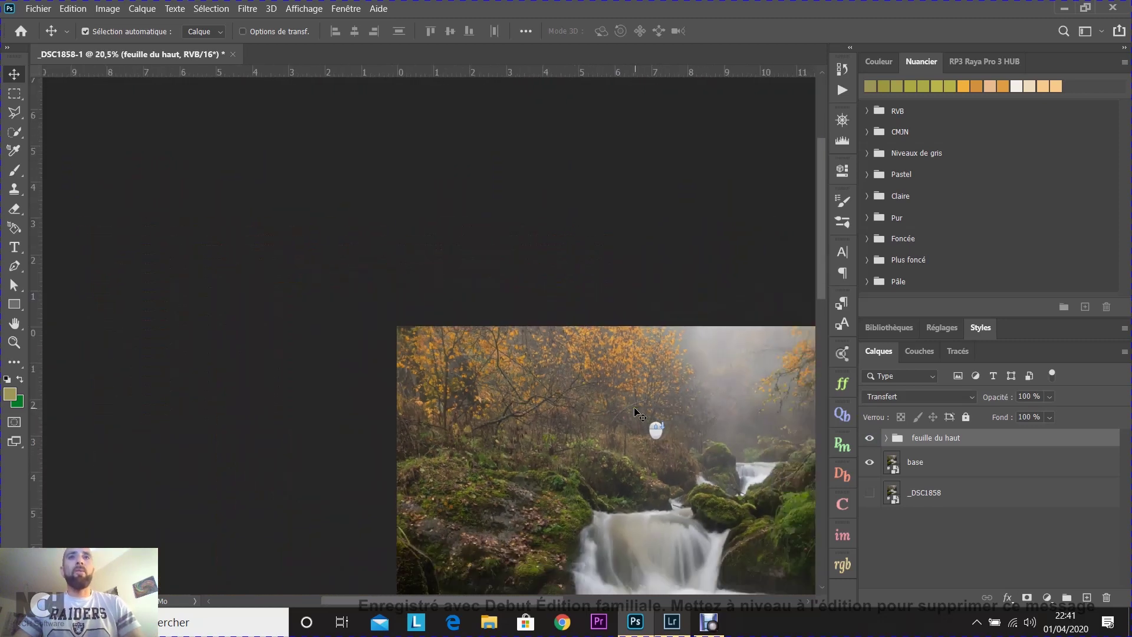
pyautogui.scroll(3, 446, 251)
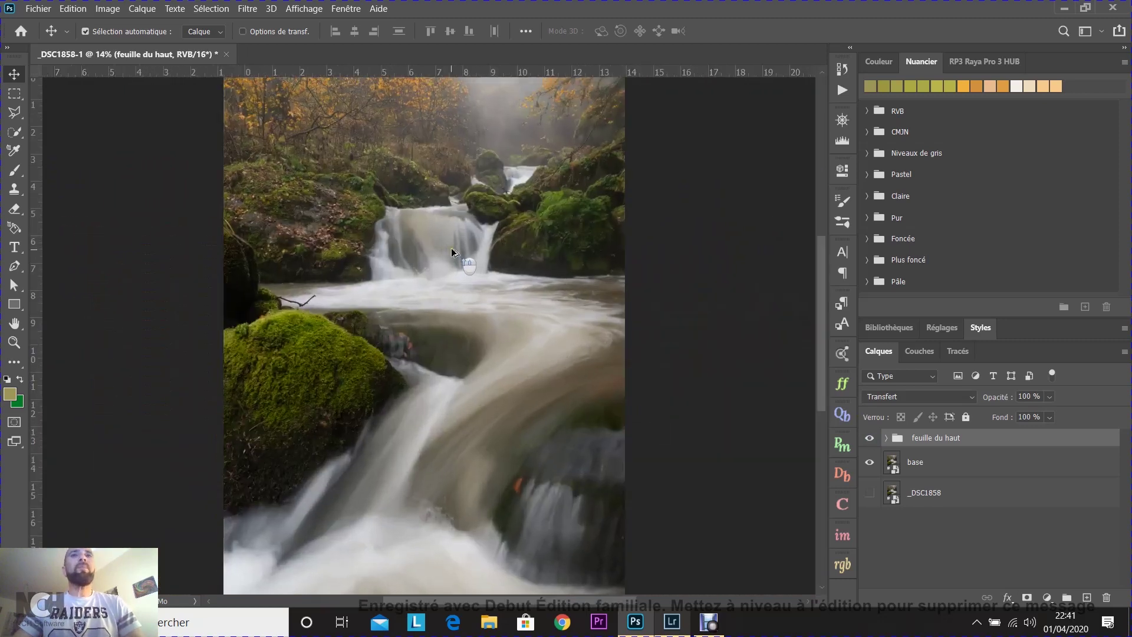
pyautogui.scroll(1, 454, 257)
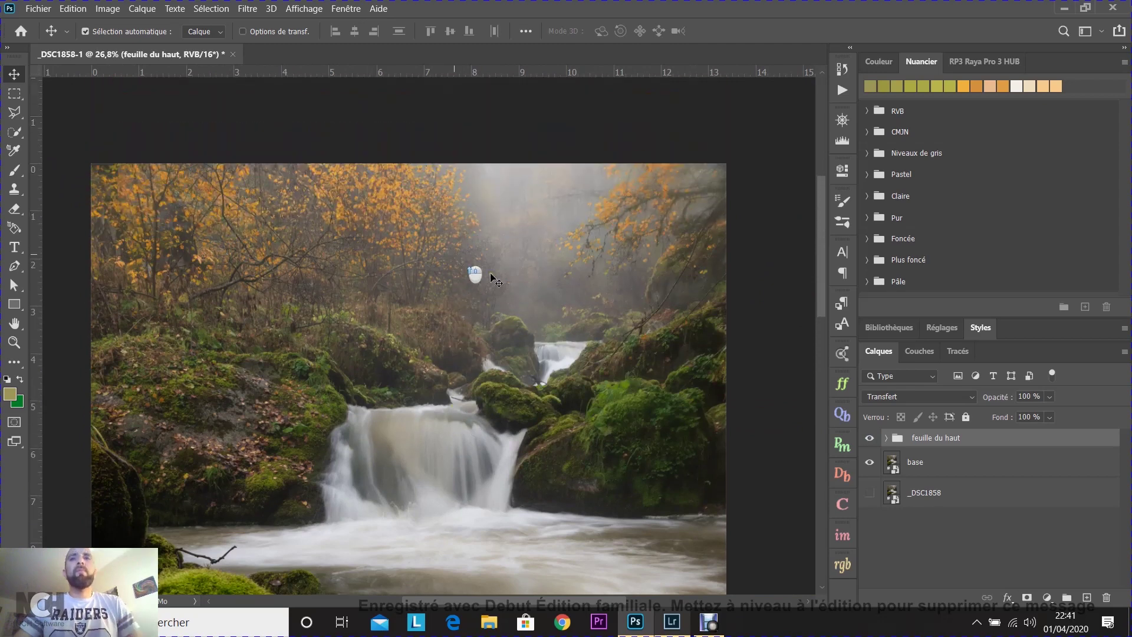
pyautogui.click(870, 438)
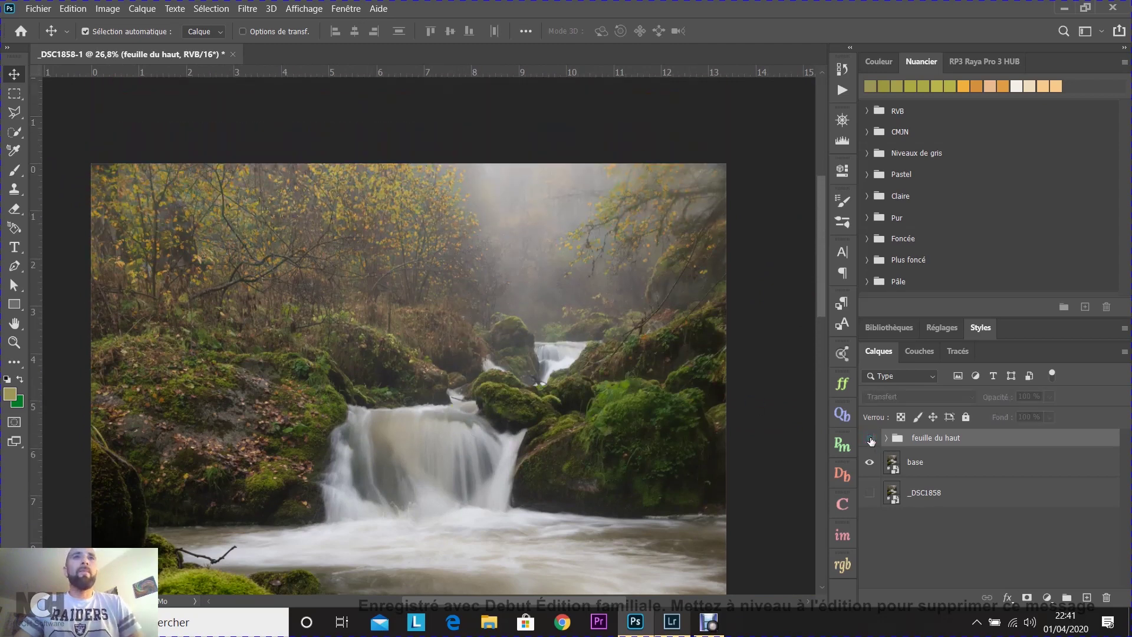
pyautogui.click(870, 438)
pyautogui.click(870, 439)
pyautogui.click(870, 438)
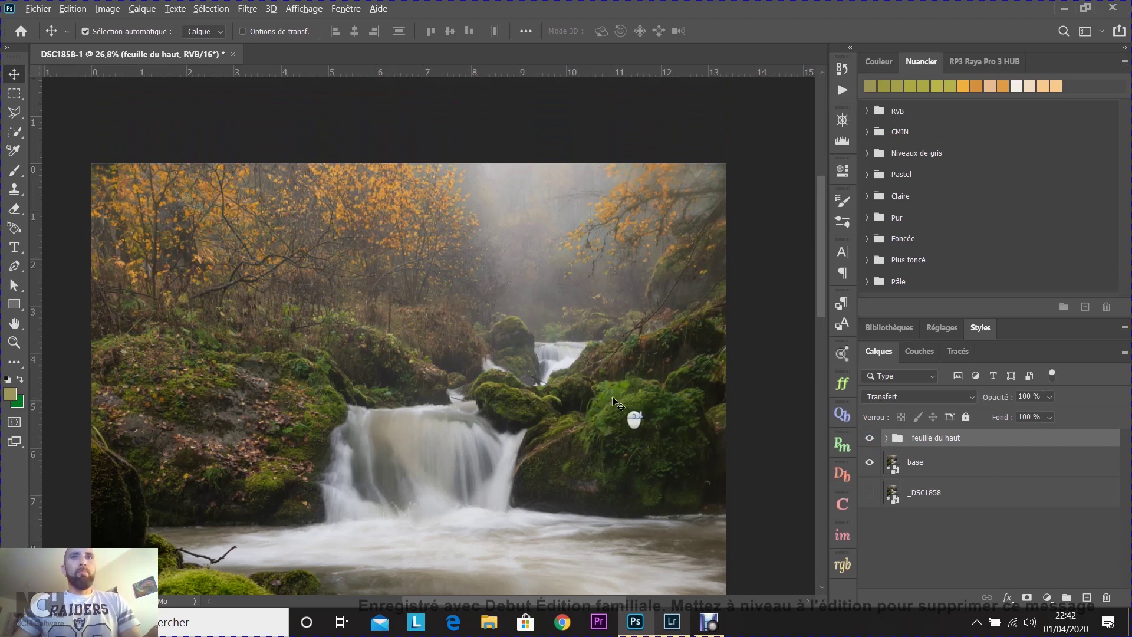
# On the base layer, start a Plage de couleurs selection and sample the green moss on the large foreground rock.
pyautogui.scroll(-3, 612, 396)
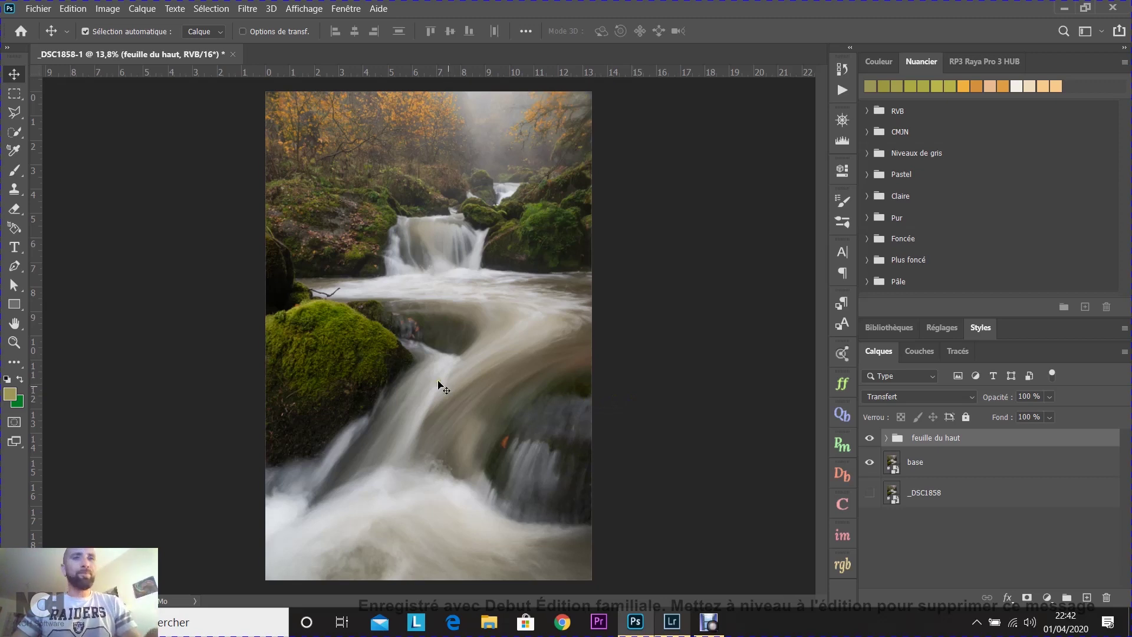
pyautogui.scroll(3, 348, 363)
pyautogui.scroll(3, 333, 351)
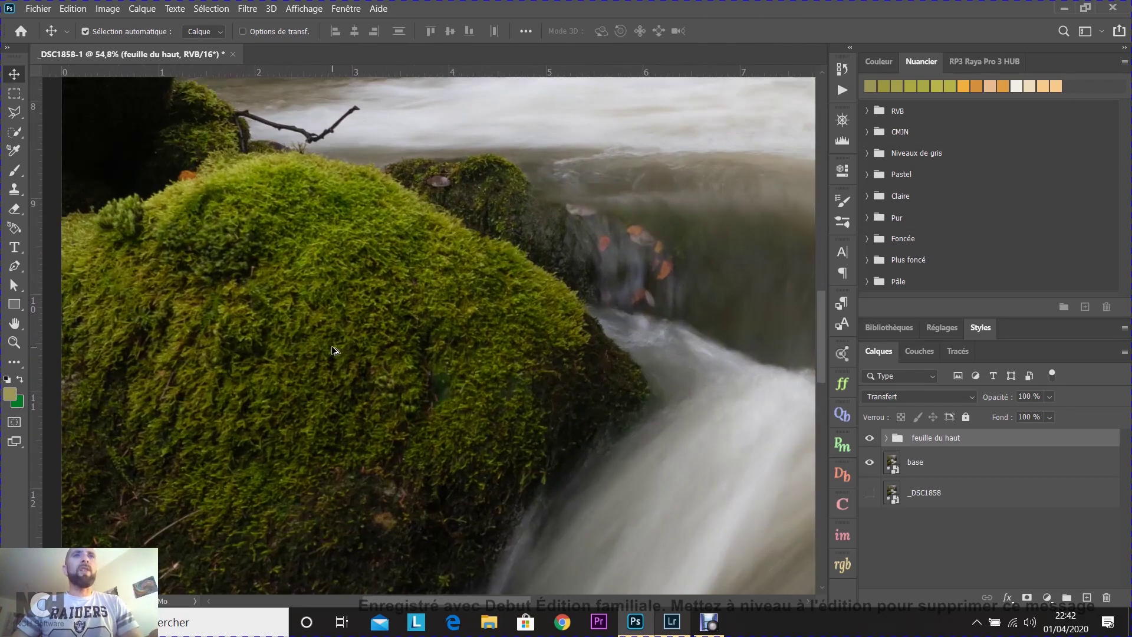
pyautogui.scroll(2, 333, 351)
pyautogui.click(949, 469)
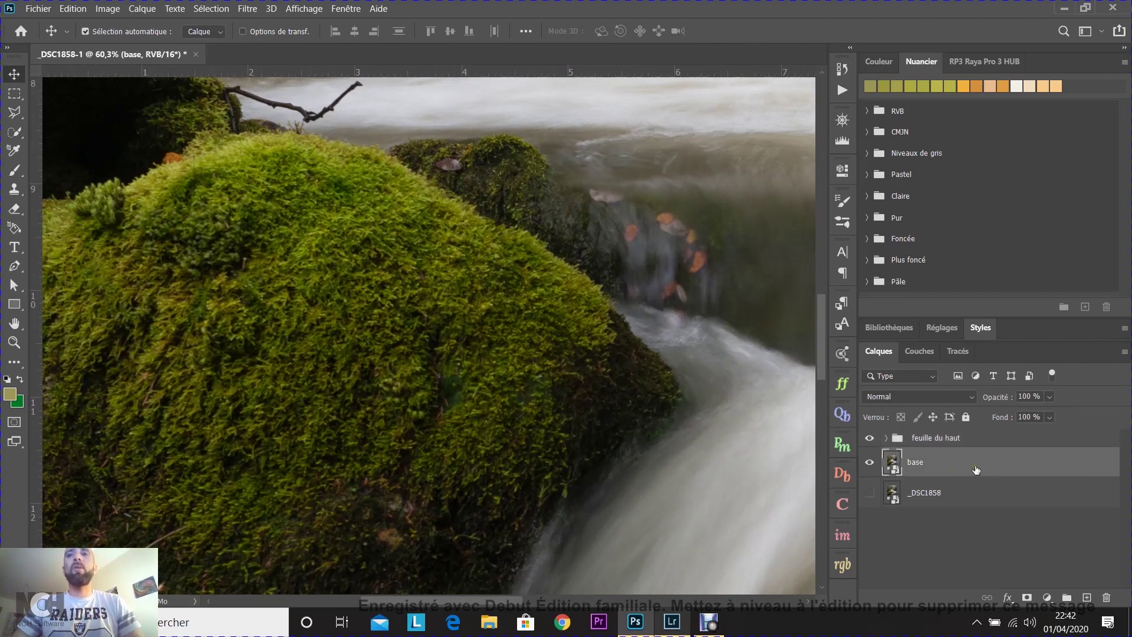
pyautogui.click(200, 9)
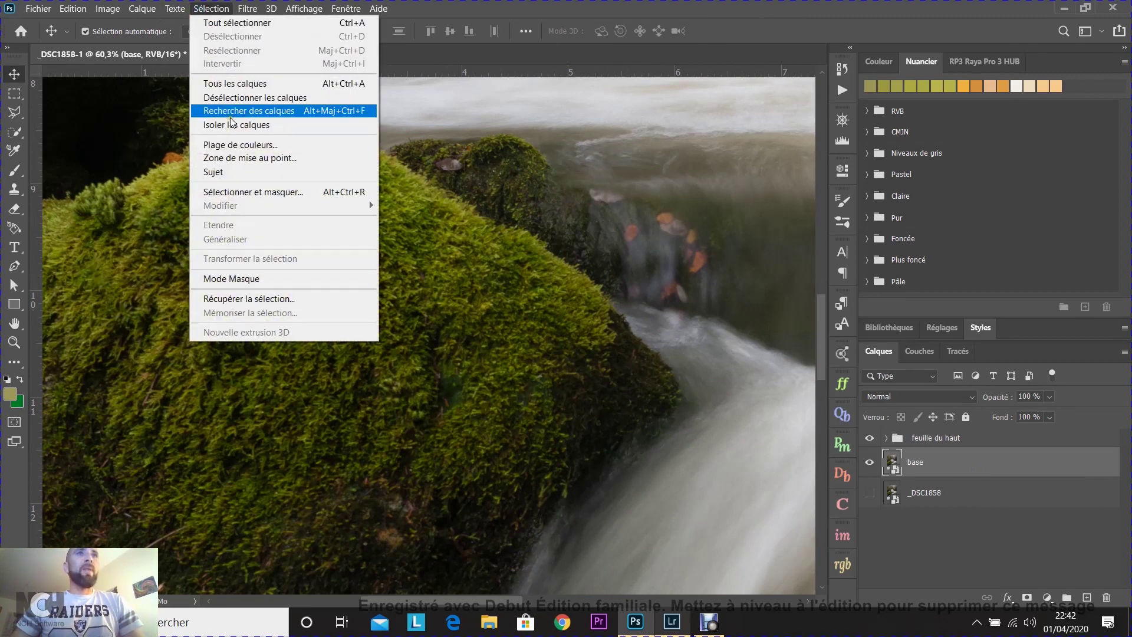
pyautogui.click(232, 143)
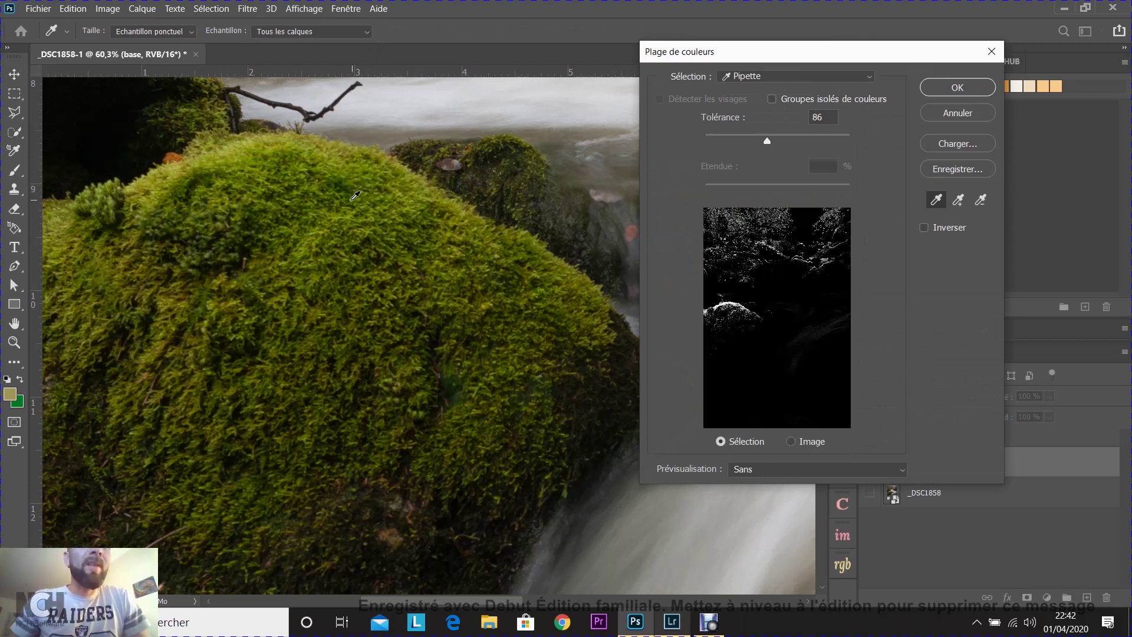
pyautogui.click(301, 217)
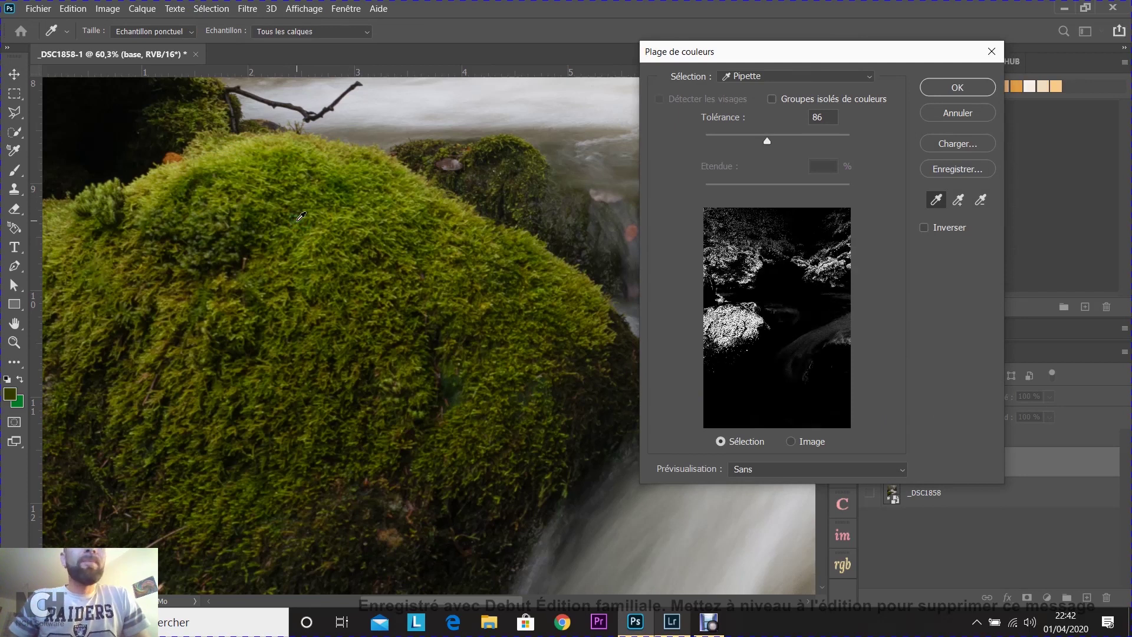
# Add further moss tones from the rock to the colour range sample, set Tolérance to 79 and apply the selection.
pyautogui.click(958, 199)
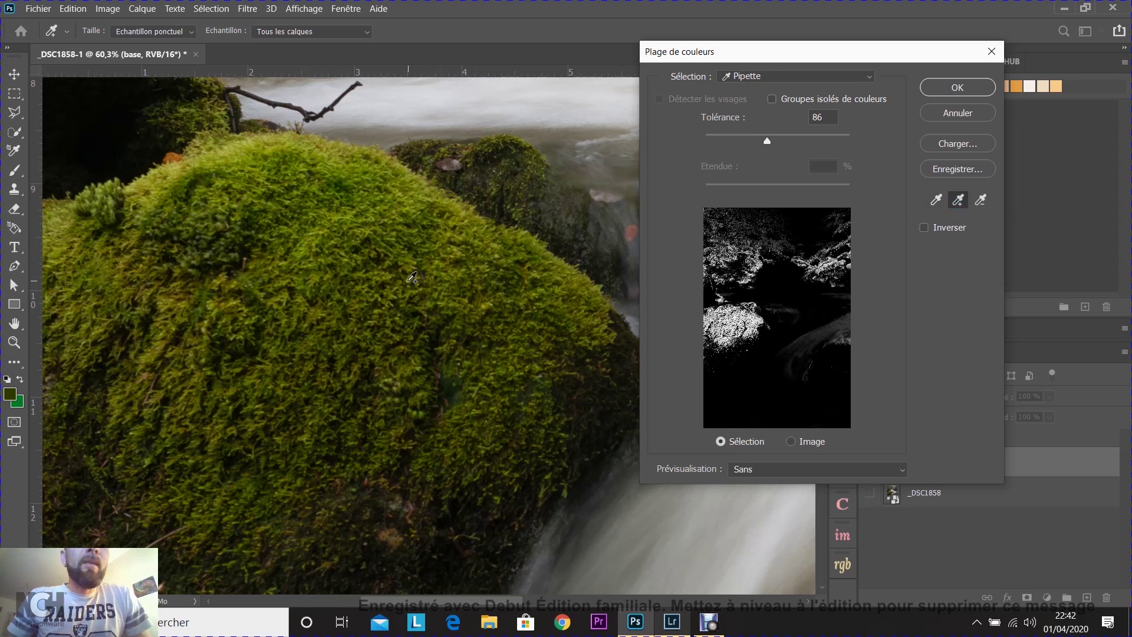
pyautogui.click(410, 280)
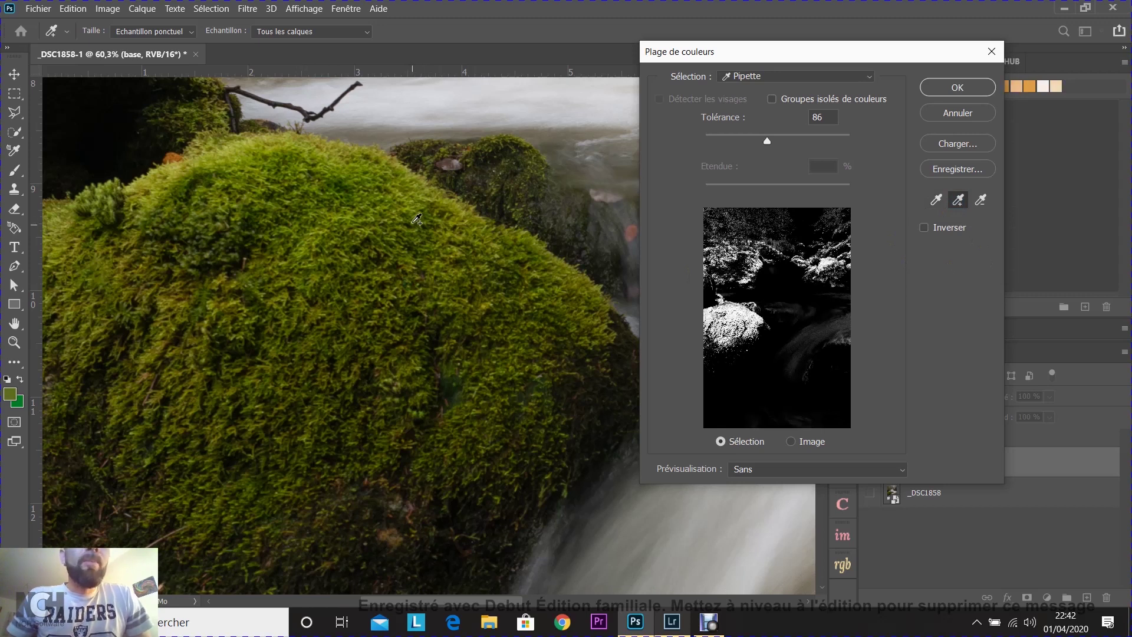
pyautogui.click(407, 207)
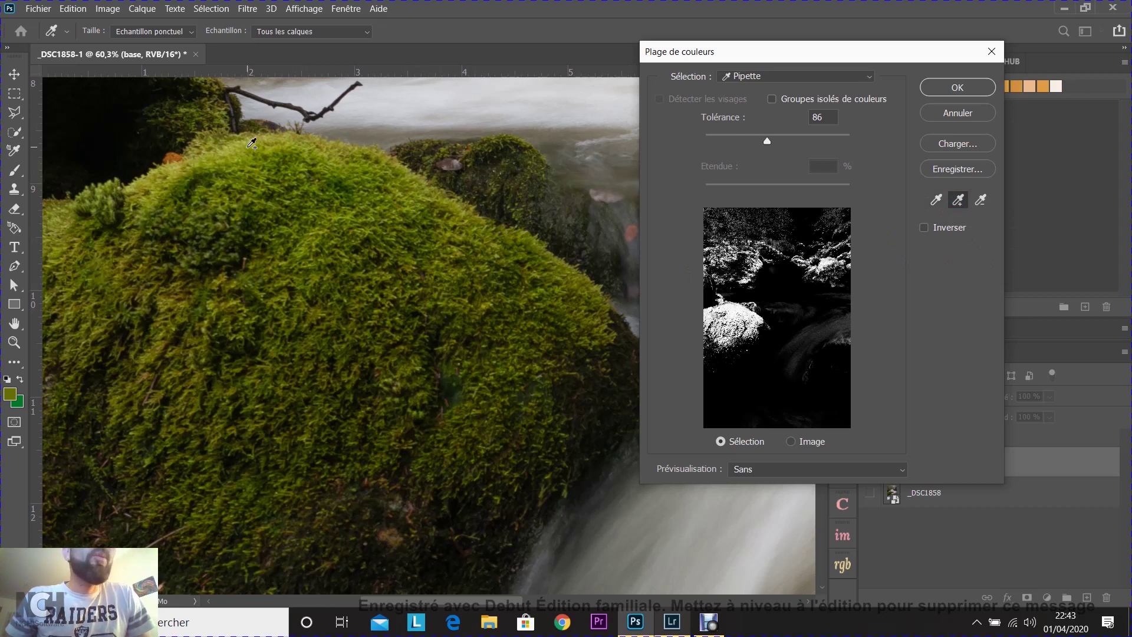
pyautogui.click(266, 155)
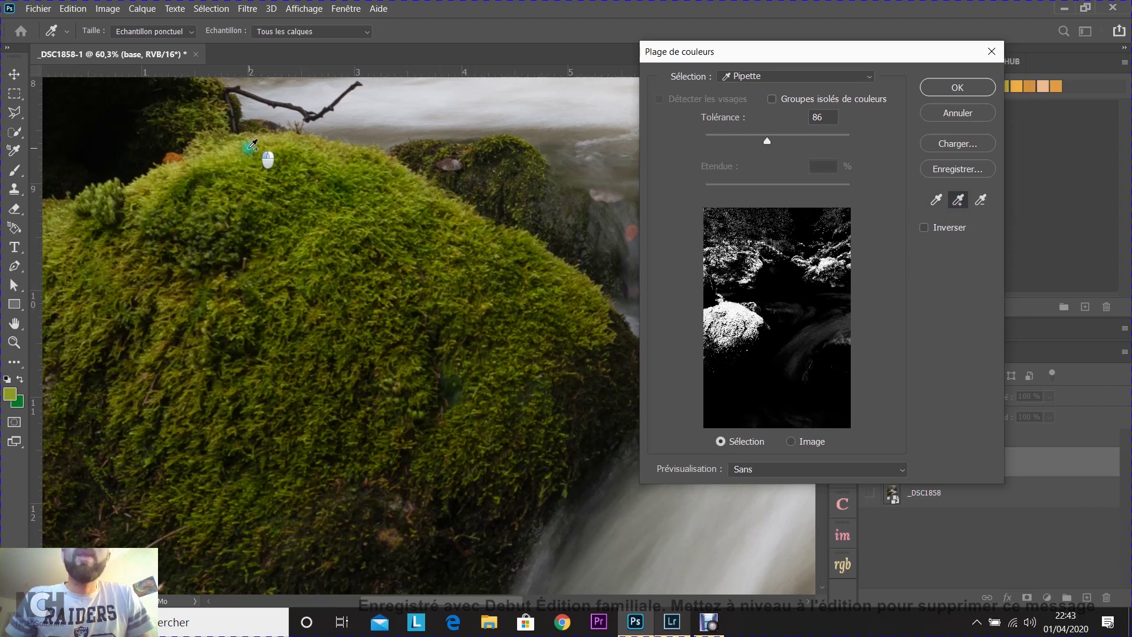
pyautogui.click(220, 150)
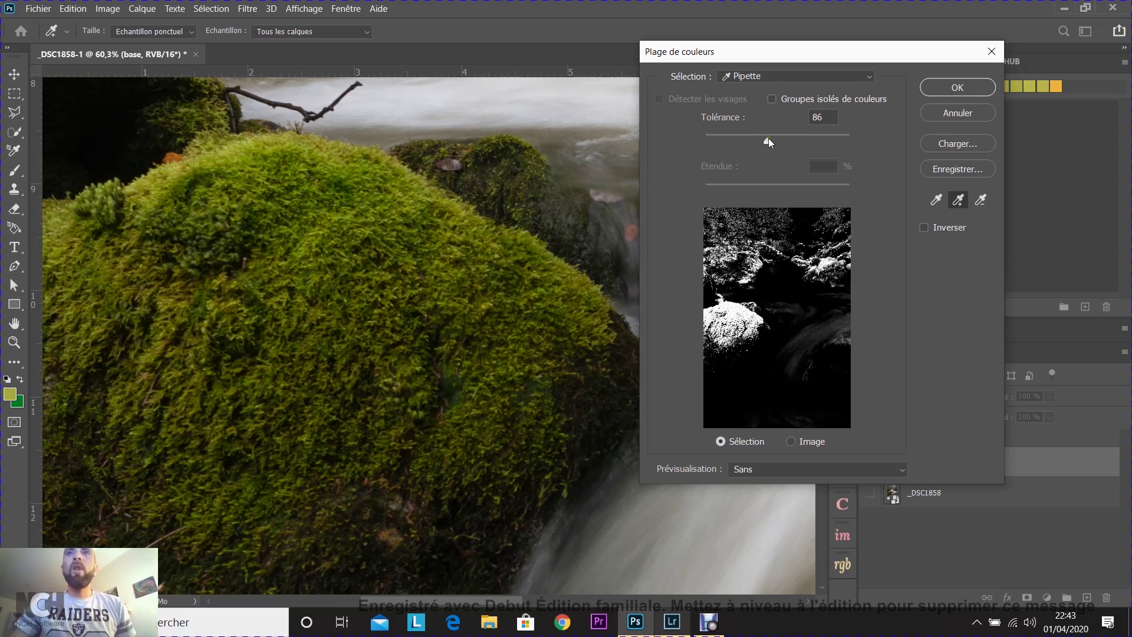
pyautogui.moveTo(767, 140); pyautogui.dragTo(763, 144)
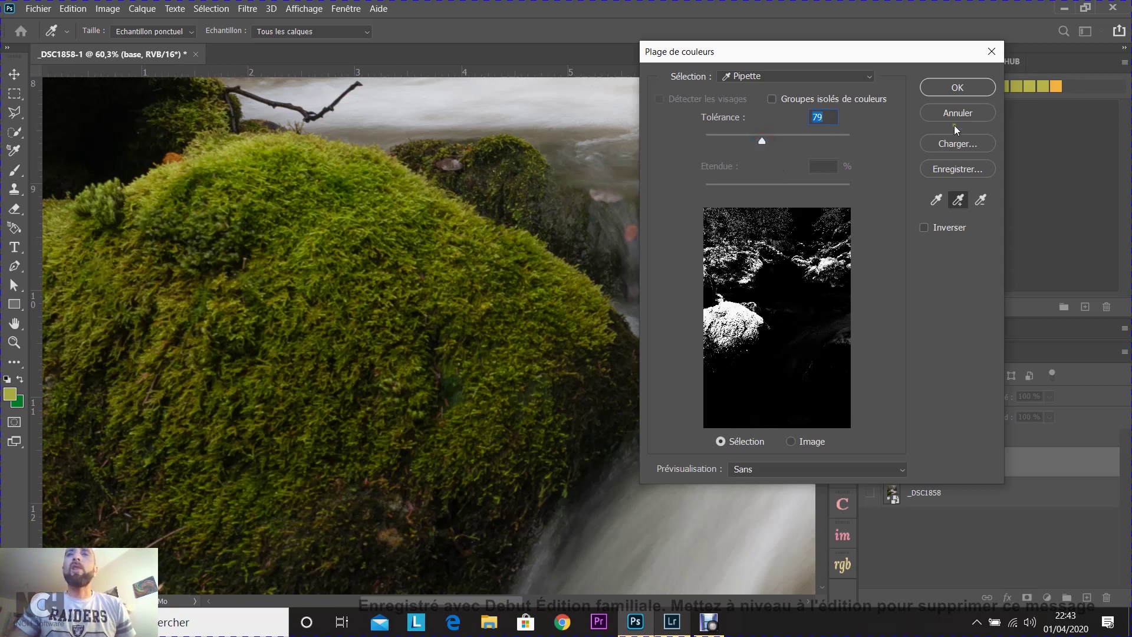
pyautogui.click(957, 88)
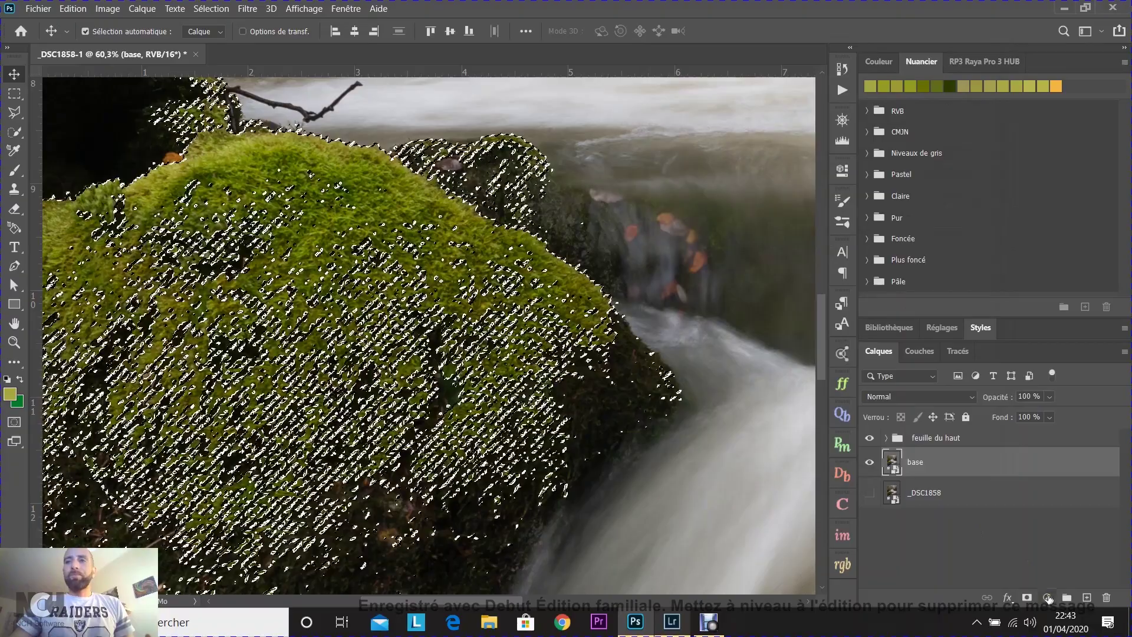
# Add a Correction sélective adjustment layer from the moss selection above base and show its mask alone on the canvas.
pyautogui.click(1047, 597)
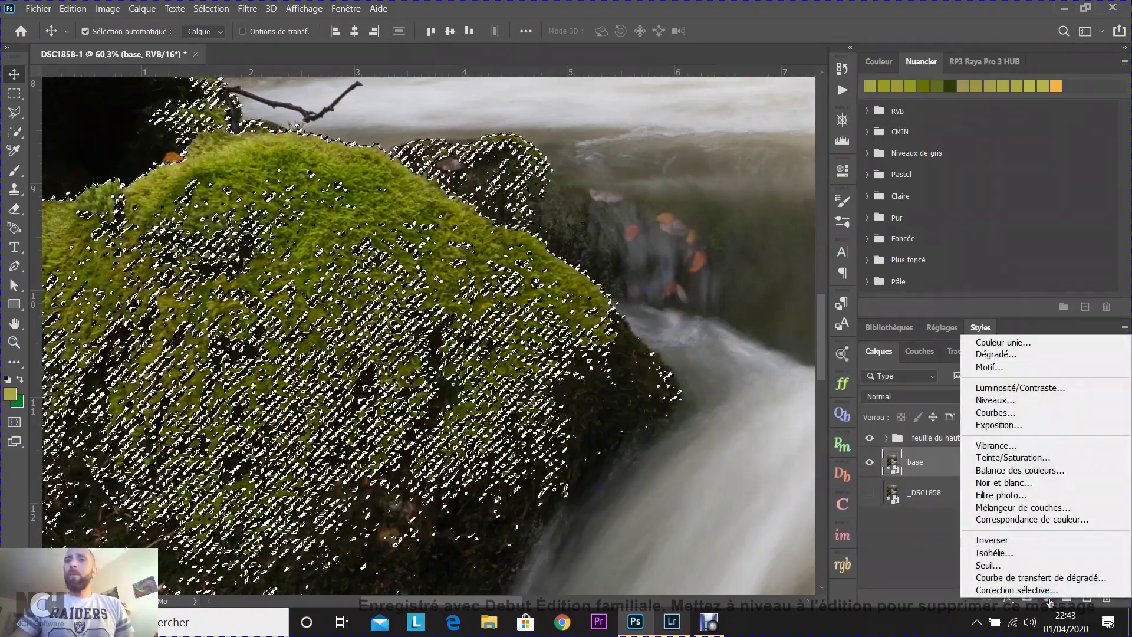
pyautogui.click(1028, 540)
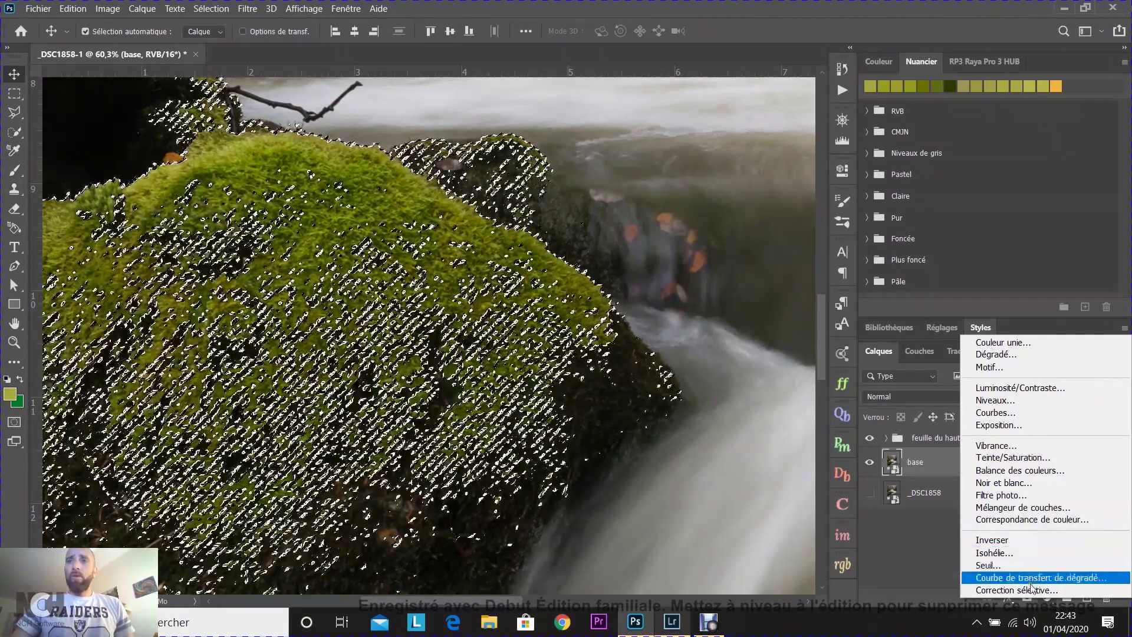
pyautogui.click(1029, 589)
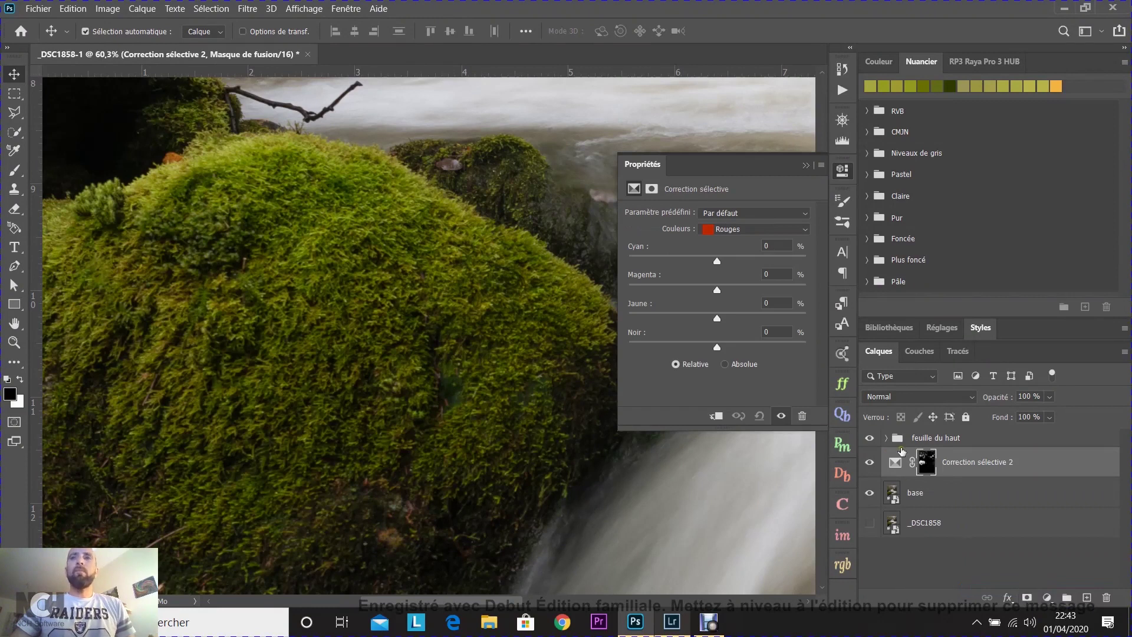
pyautogui.keyDown('alt'); pyautogui.click(930, 468); pyautogui.keyUp('alt')
pyautogui.scroll(-3, 575, 366)
pyautogui.click(837, 222)
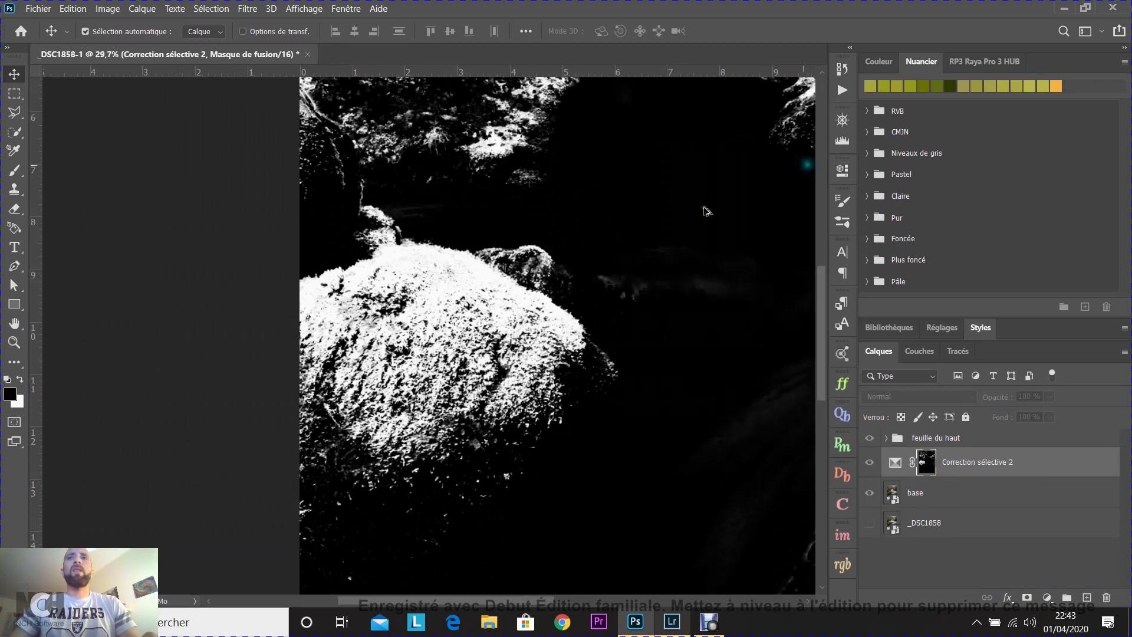
pyautogui.scroll(-3, 564, 289)
pyautogui.scroll(2, 564, 289)
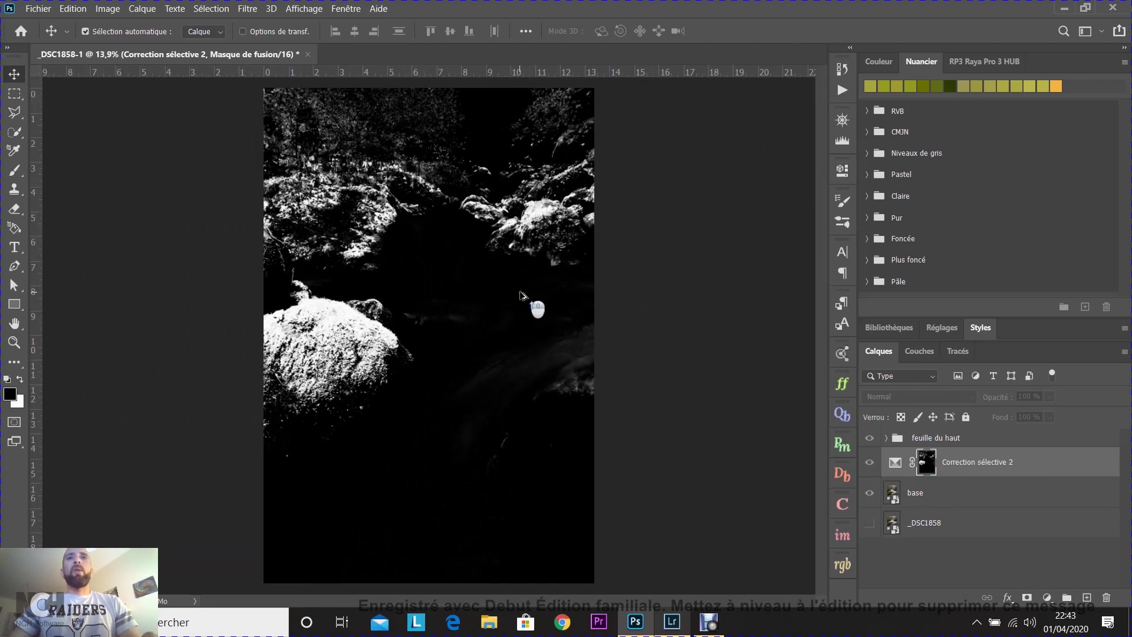
pyautogui.keyDown('alt'); pyautogui.click(928, 464); pyautogui.keyUp('alt')
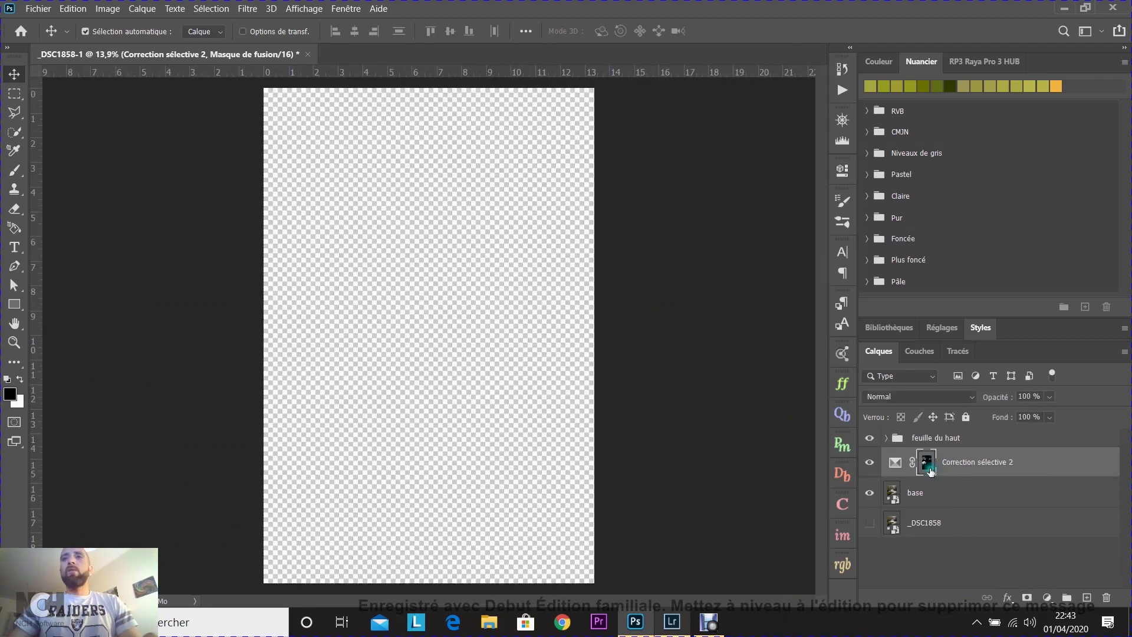
pyautogui.keyDown('alt'); pyautogui.click(928, 466); pyautogui.keyUp('alt')
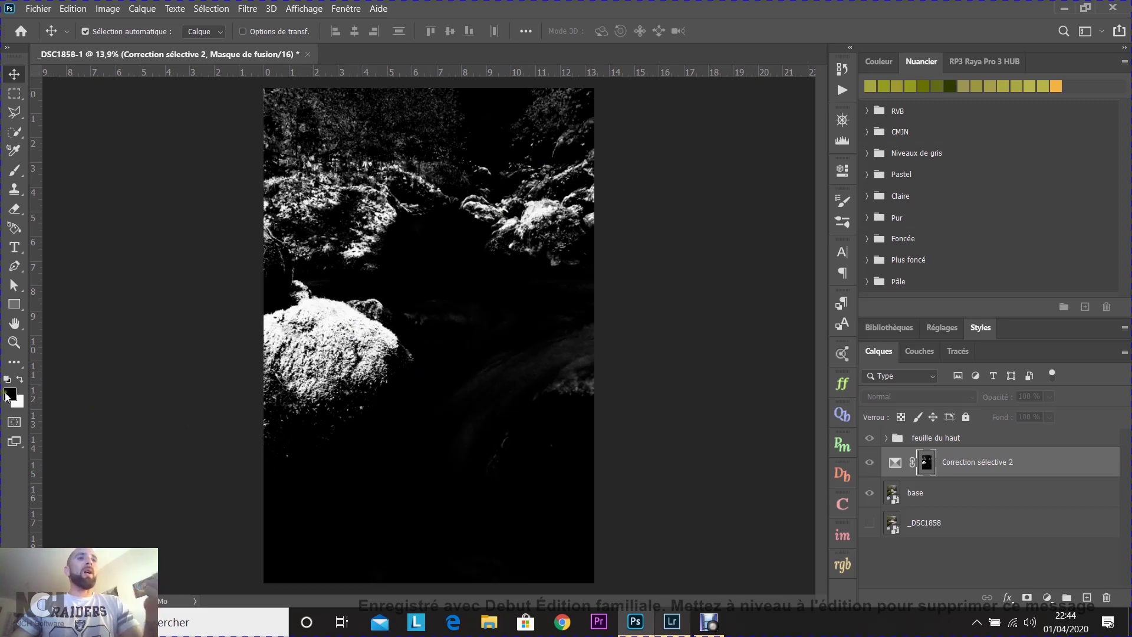
# Paint black with a large soft brush over the flowing water and the upper trees on the Correction sélective 2 mask.
pyautogui.click(14, 170)
pyautogui.moveTo(548, 408)
pyautogui.mouseDown()
pyautogui.moveTo(452, 423)
pyautogui.moveTo(581, 361)
pyautogui.moveTo(534, 391)
pyautogui.moveTo(492, 449)
pyautogui.moveTo(514, 487)
pyautogui.moveTo(491, 492)
pyautogui.moveTo(510, 531)
pyautogui.mouseUp()
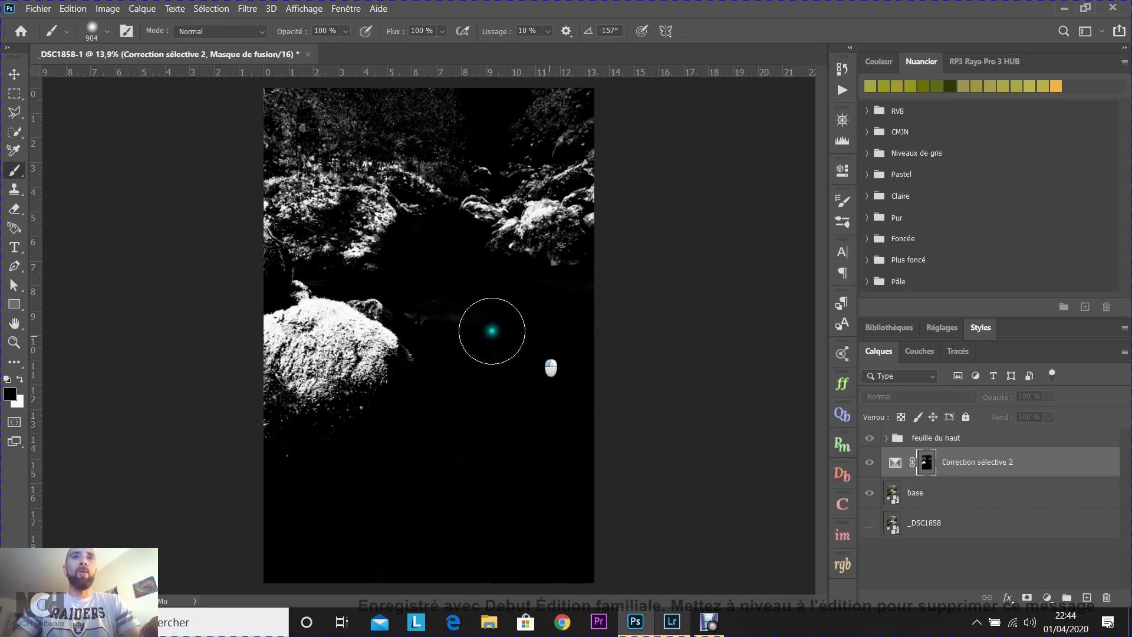
pyautogui.moveTo(467, 308)
pyautogui.mouseDown()
pyautogui.moveTo(475, 415)
pyautogui.moveTo(428, 295)
pyautogui.moveTo(438, 272)
pyautogui.moveTo(450, 296)
pyautogui.moveTo(534, 323)
pyautogui.moveTo(553, 347)
pyautogui.moveTo(483, 325)
pyautogui.moveTo(469, 299)
pyautogui.moveTo(496, 326)
pyautogui.moveTo(586, 296)
pyautogui.mouseUp()
pyautogui.moveTo(566, 268); pyautogui.dragTo(537, 133)
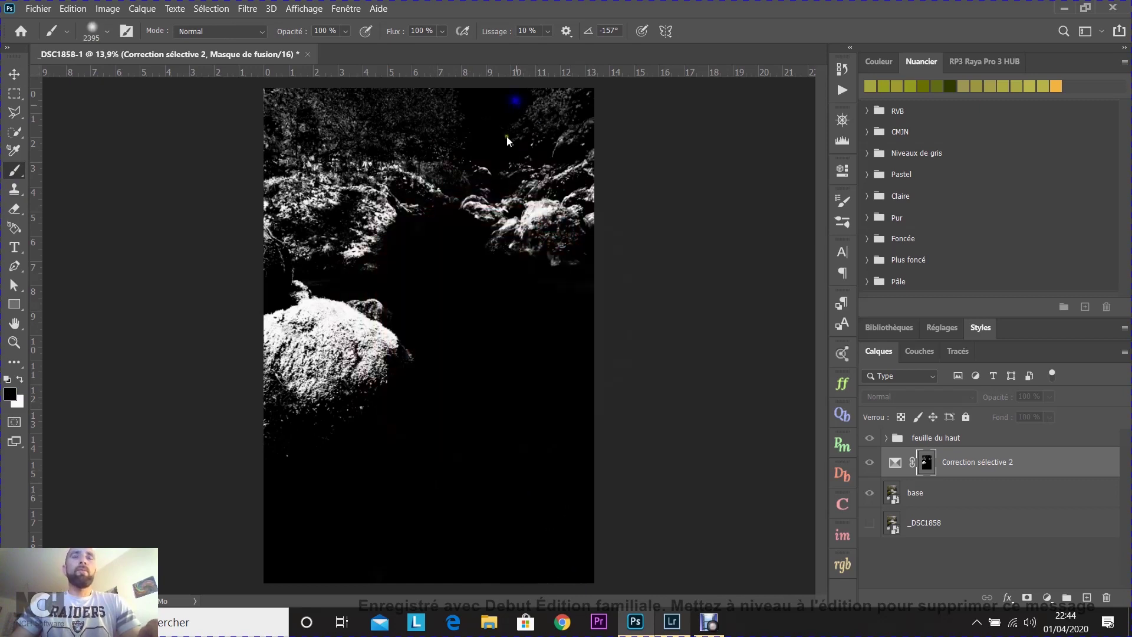
pyautogui.moveTo(407, 209); pyautogui.dragTo(352, 217)
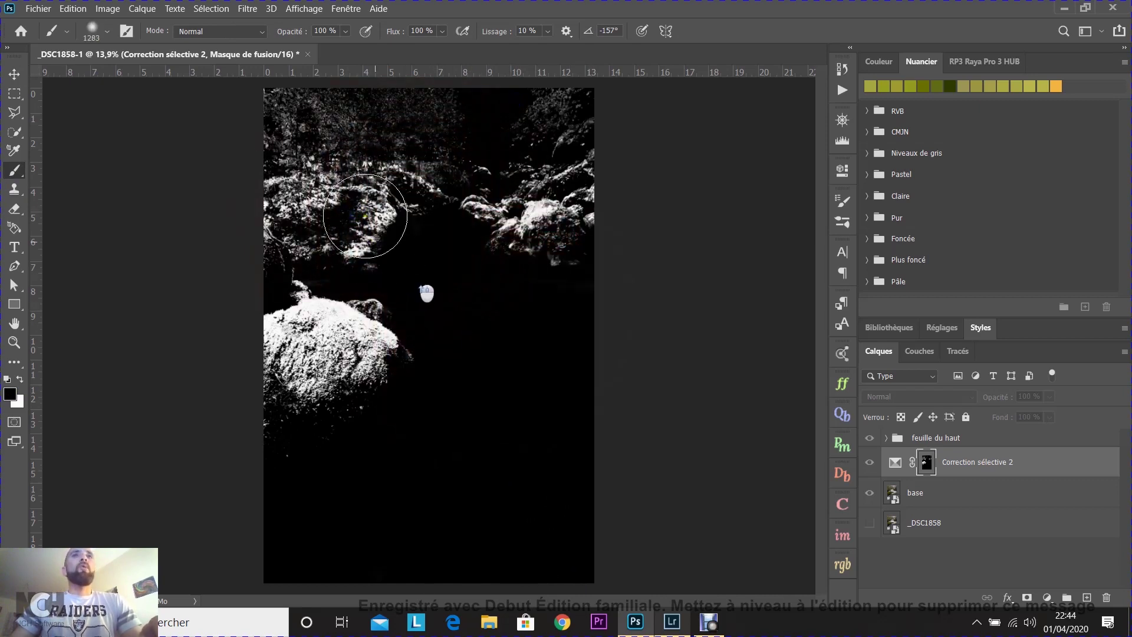
pyautogui.moveTo(232, 114)
pyautogui.mouseDown()
pyautogui.moveTo(505, 111)
pyautogui.moveTo(598, 93)
pyautogui.moveTo(266, 106)
pyautogui.moveTo(295, 108)
pyautogui.mouseUp()
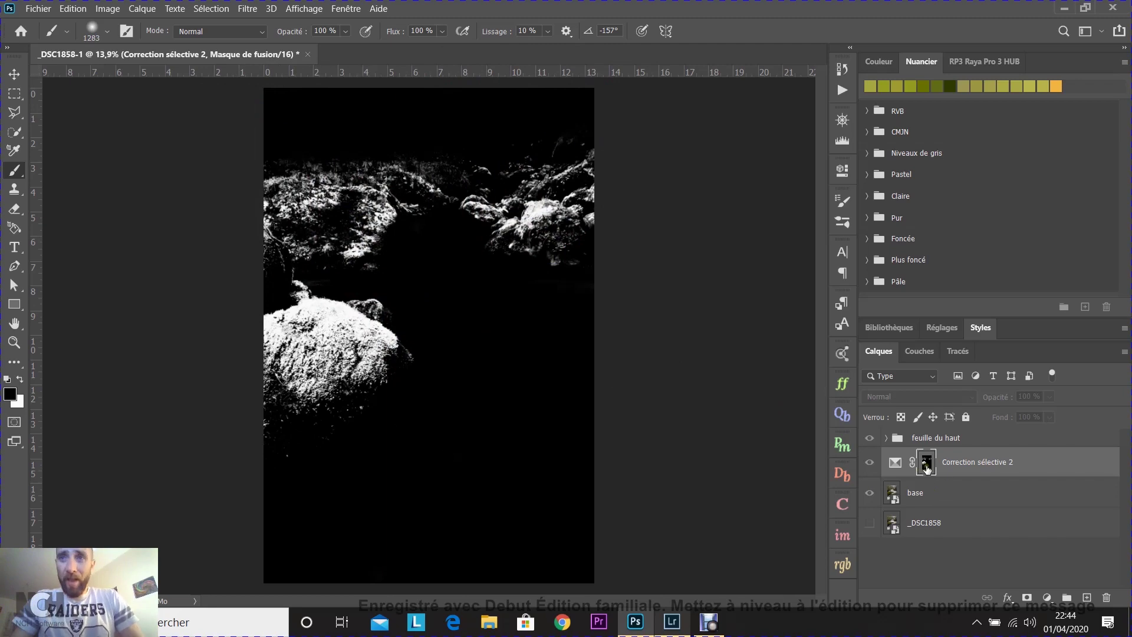
# In the Correction sélective 2 adjustment, set the Jaunes to Cyan +16, Magenta -5 and Jaune -3.
pyautogui.click(894, 463)
pyautogui.doubleClick(895, 463)
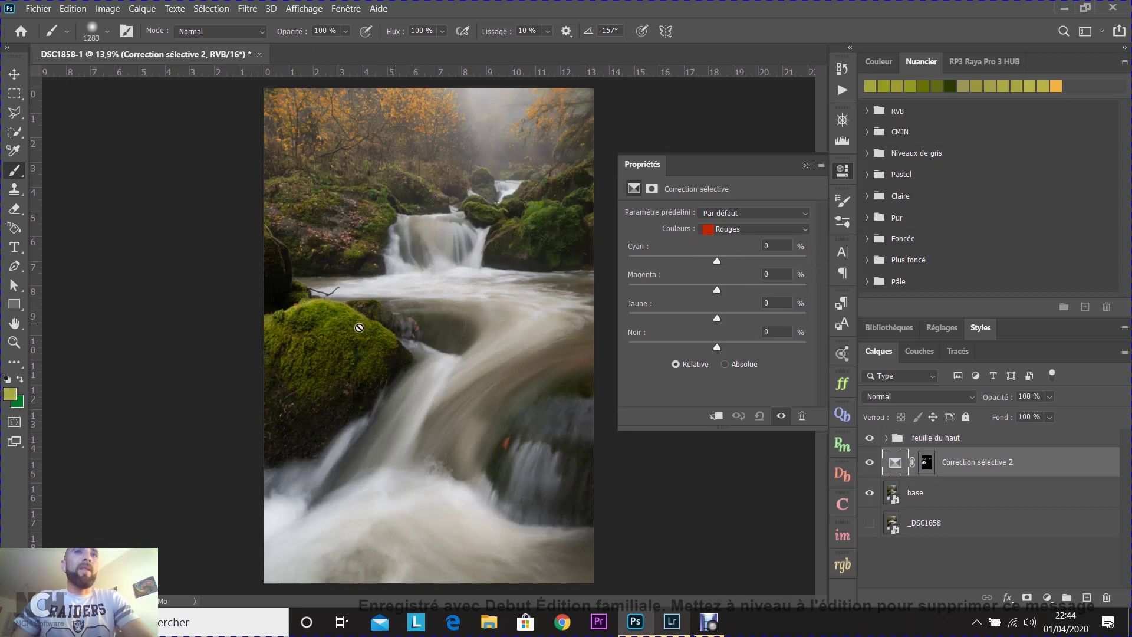
pyautogui.click(745, 232)
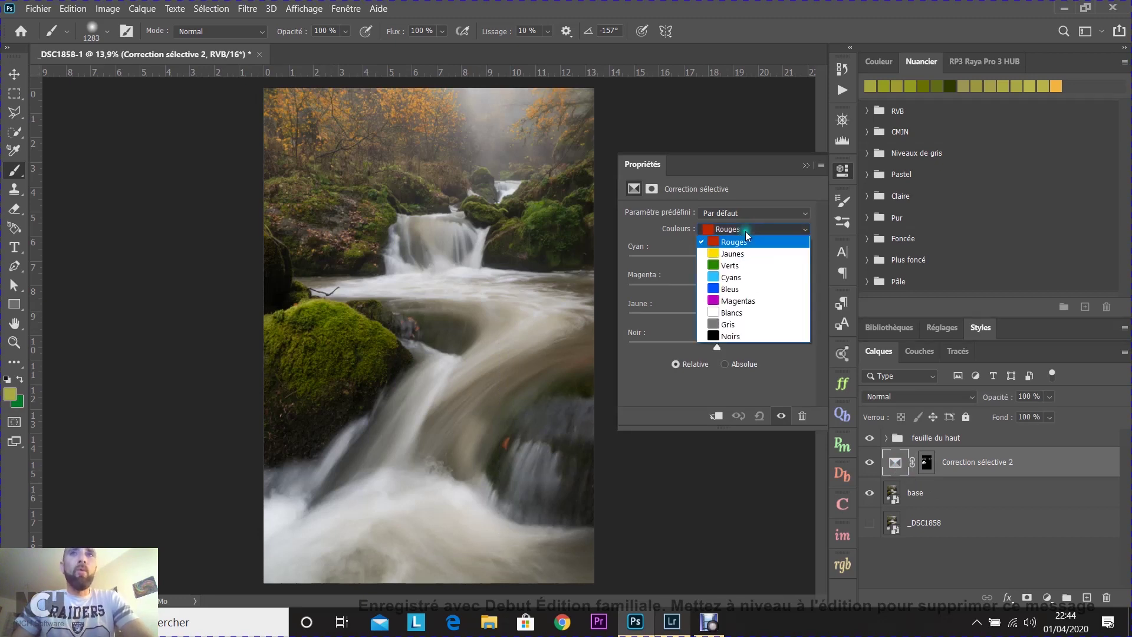
pyautogui.click(733, 242)
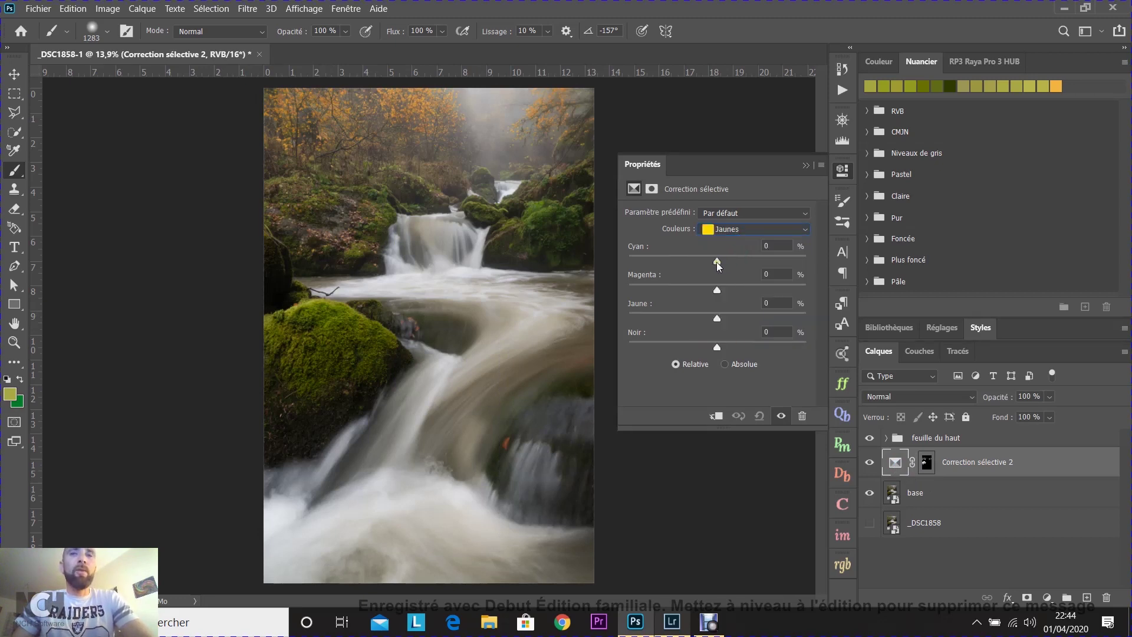
pyautogui.moveTo(717, 262); pyautogui.dragTo(729, 269)
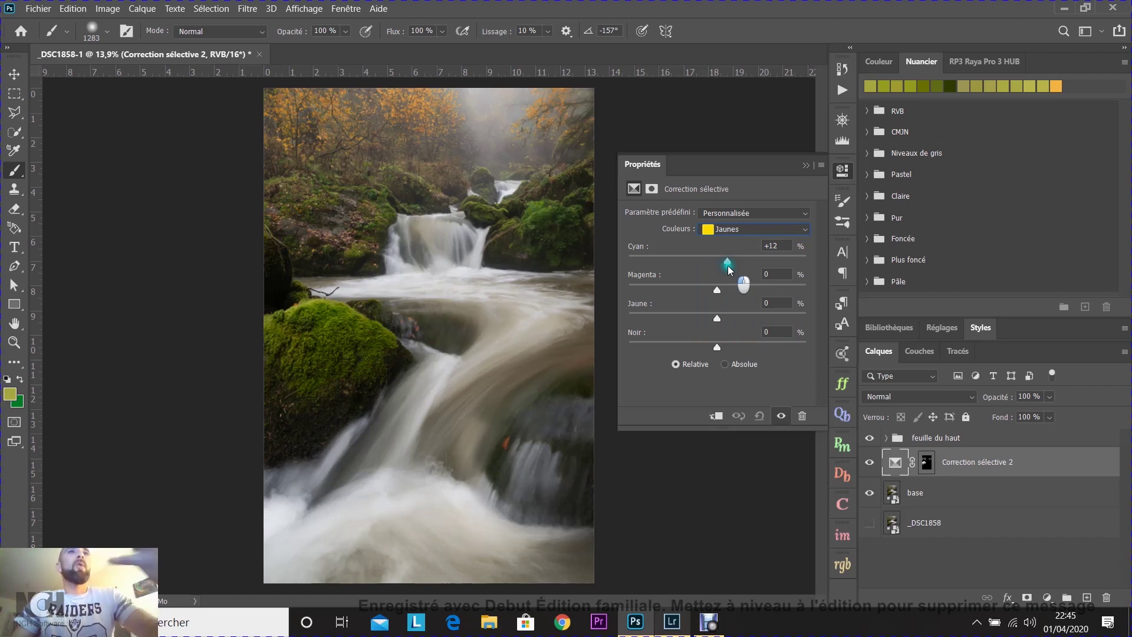
pyautogui.moveTo(729, 269); pyautogui.dragTo(713, 322)
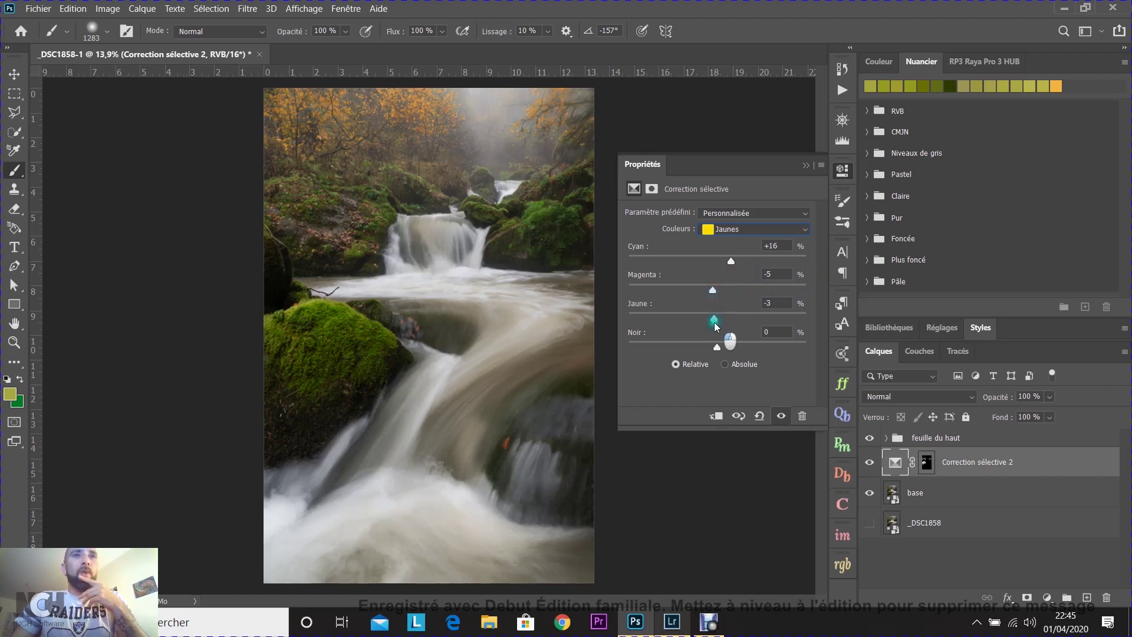
# Set the Verts to Cyan +4, Magenta -2 and Jaune -5, and close the adjustment's properties.
pyautogui.click(769, 232)
pyautogui.click(734, 265)
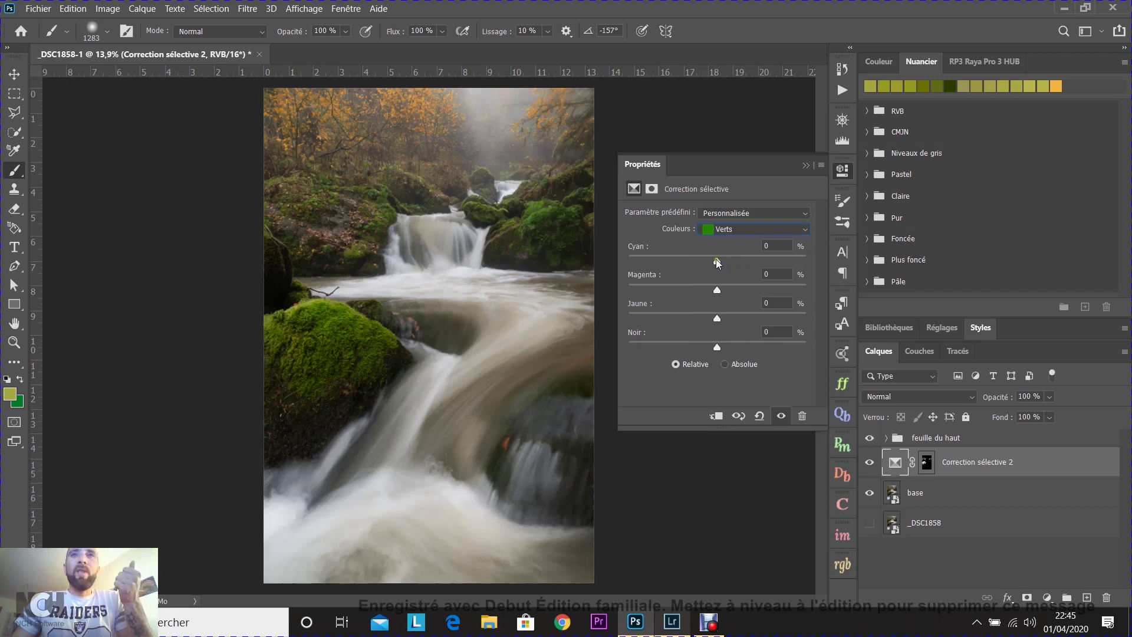
pyautogui.moveTo(717, 262); pyautogui.dragTo(722, 263)
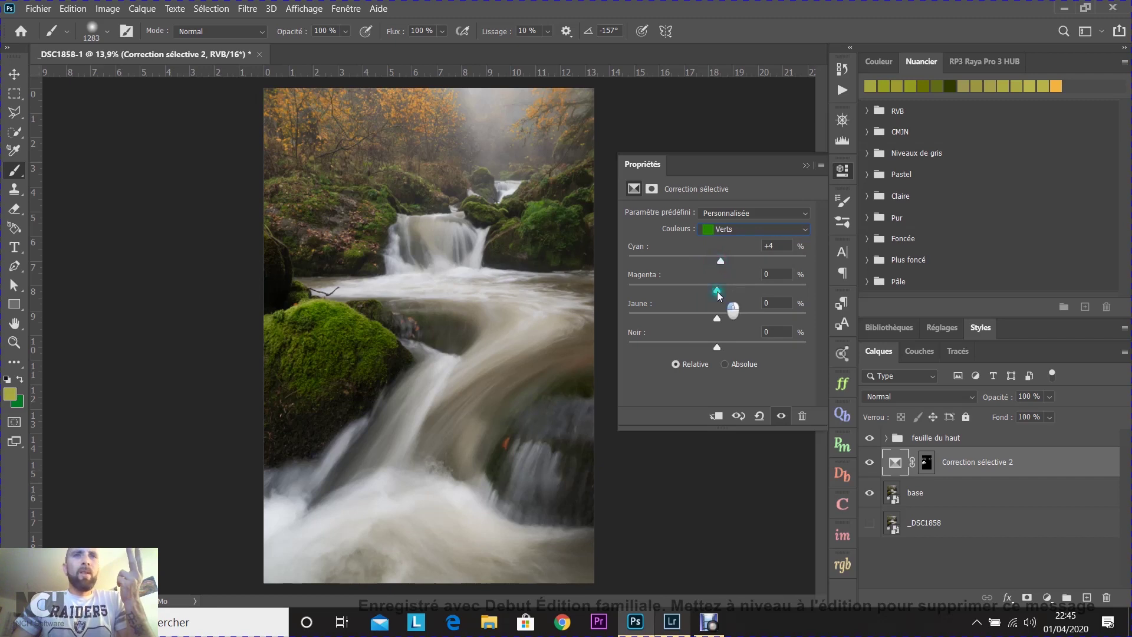
pyautogui.moveTo(718, 295); pyautogui.dragTo(714, 327)
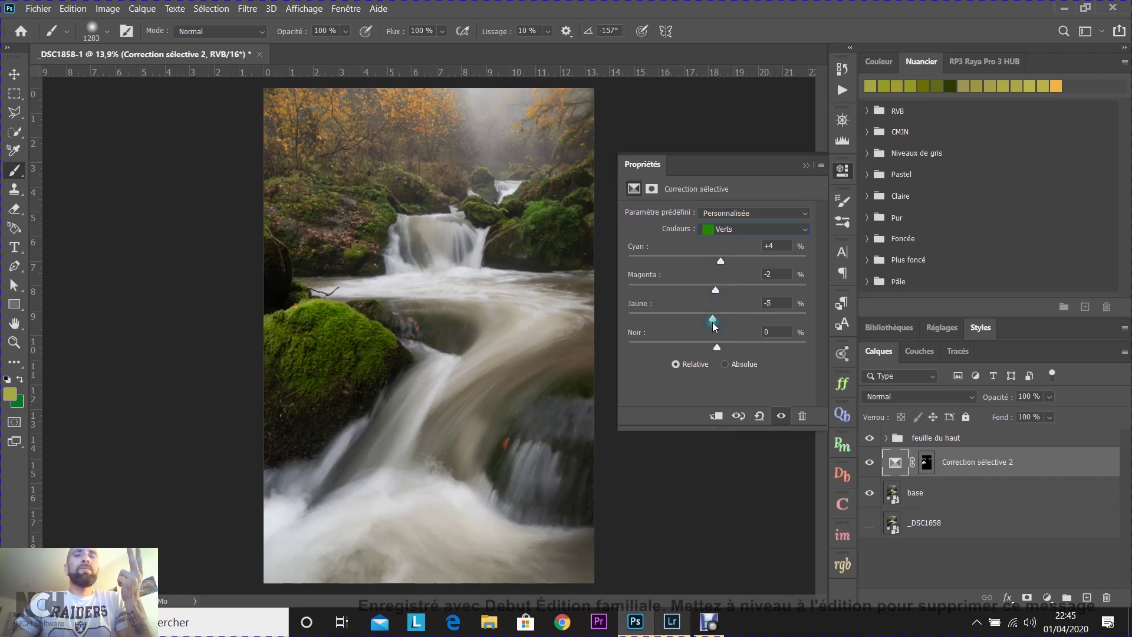
pyautogui.click(806, 165)
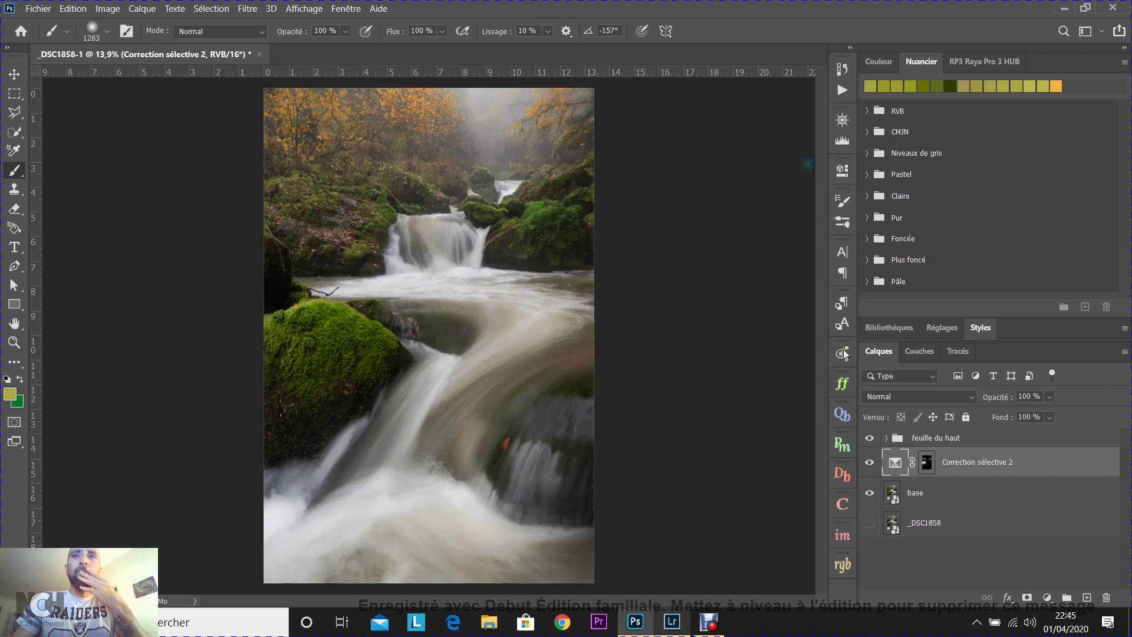
# Compare the photo with and without the Correction sélective 2 layer and examine the mossy foreground rock close up.
pyautogui.click(870, 464)
pyautogui.click(871, 464)
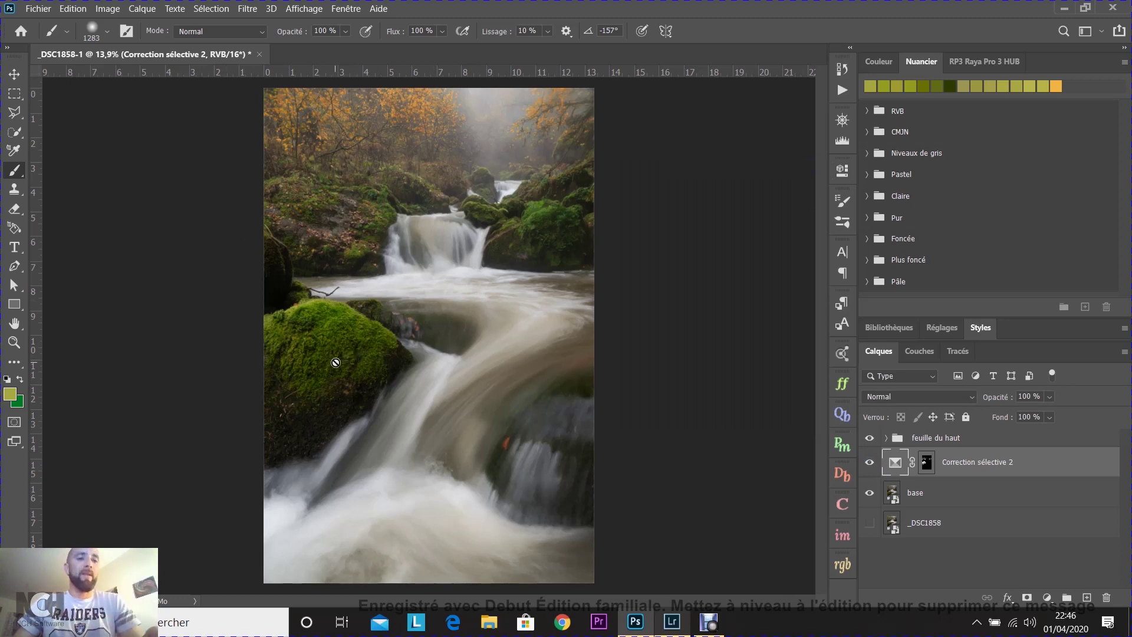
pyautogui.scroll(1, 335, 350)
pyautogui.scroll(4, 335, 350)
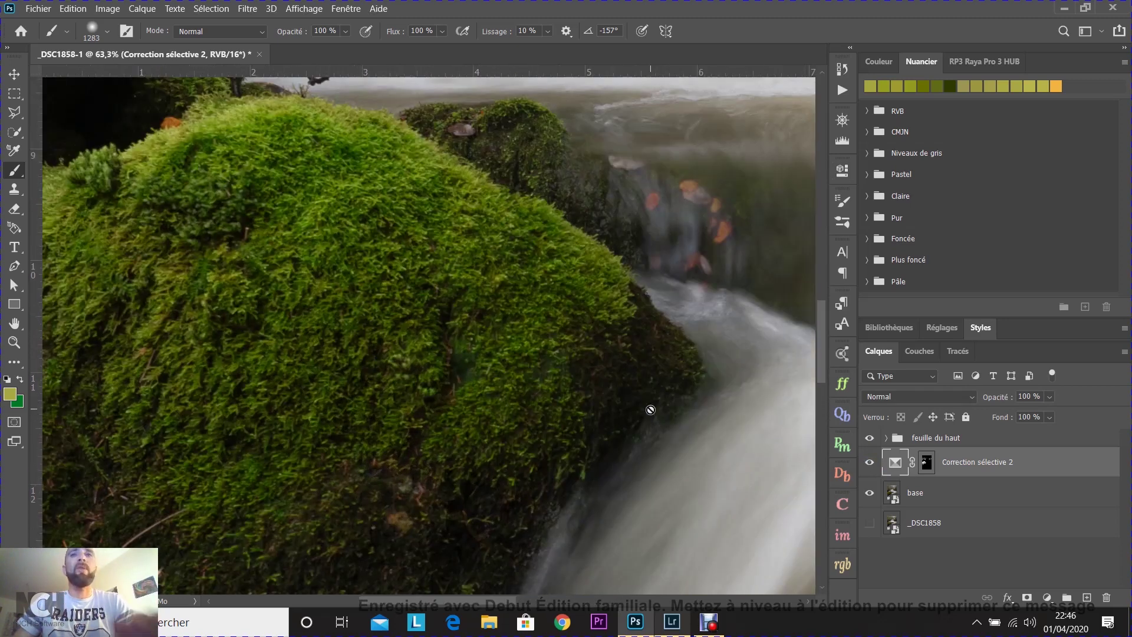
# Toggle the Correction sélective 2 layer to check its effect on the foreground moss, and view the whole photo.
pyautogui.click(869, 464)
pyautogui.click(869, 463)
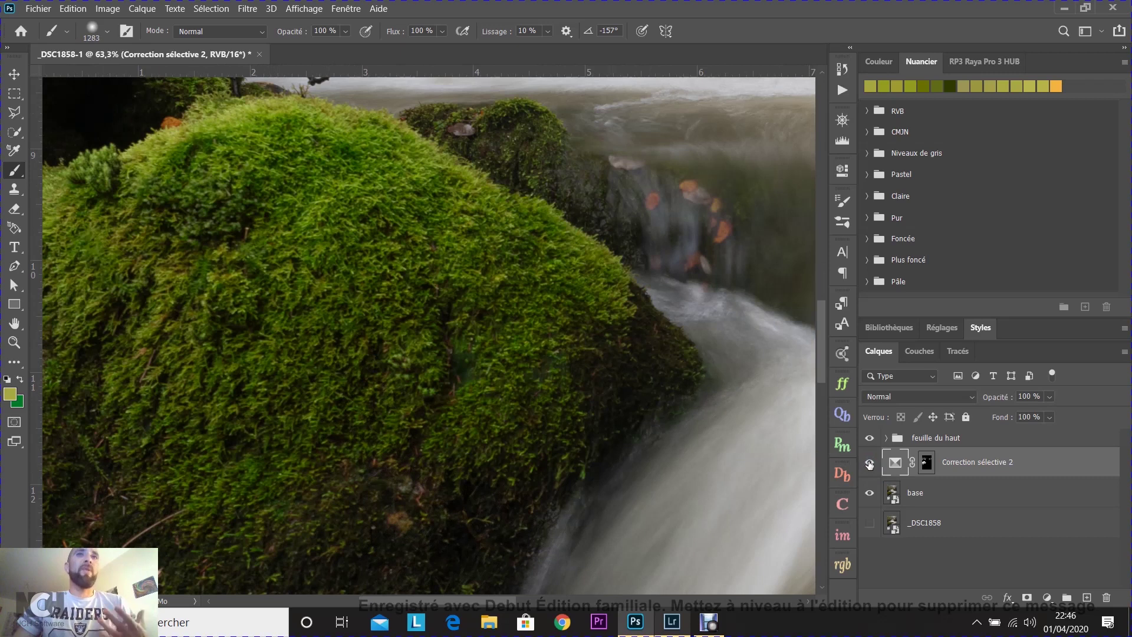
pyautogui.scroll(-5, 548, 373)
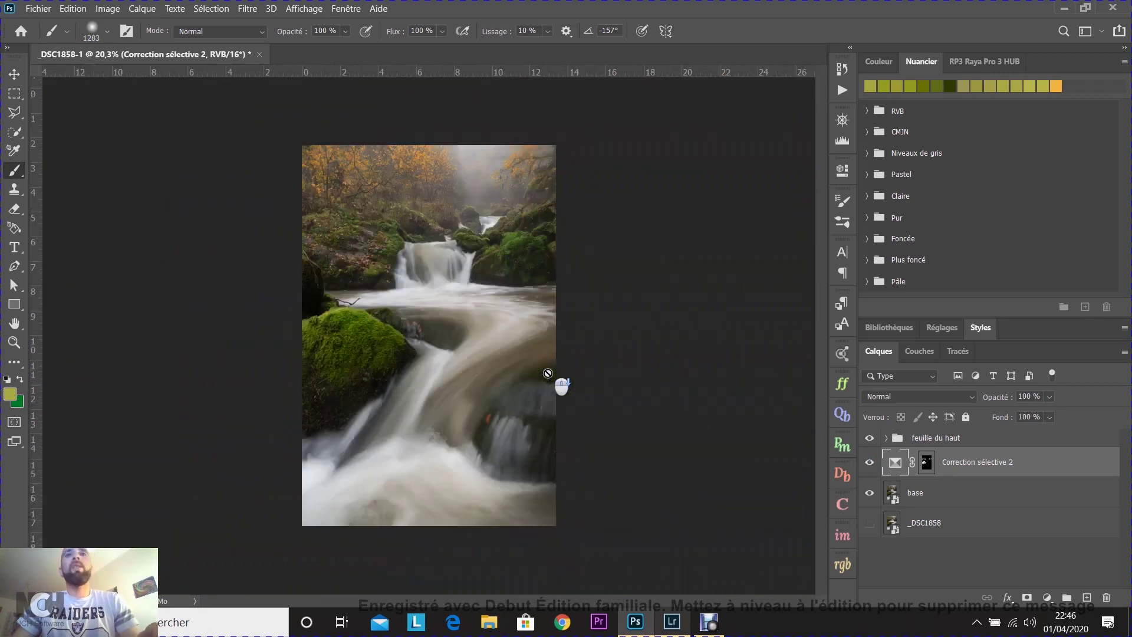
pyautogui.hotkey('ctrl', '0')
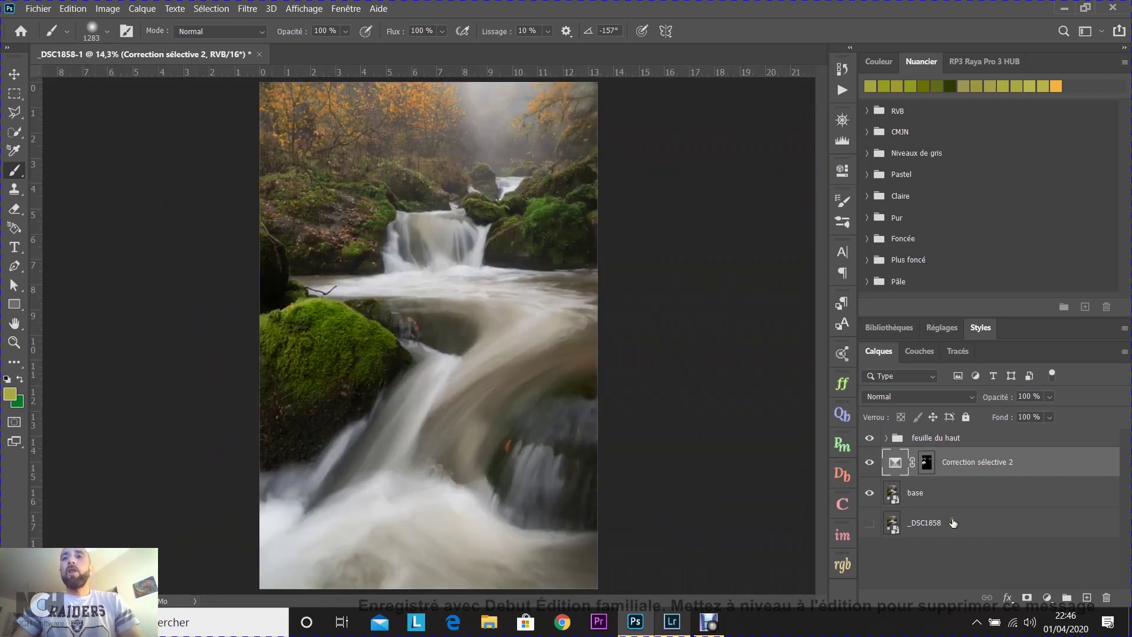
# Add a Courbes adjustment layer above Correction sélective 2 and replace its mask with a copy of the Correction sélective 2 mask.
pyautogui.click(1047, 597)
pyautogui.click(1021, 411)
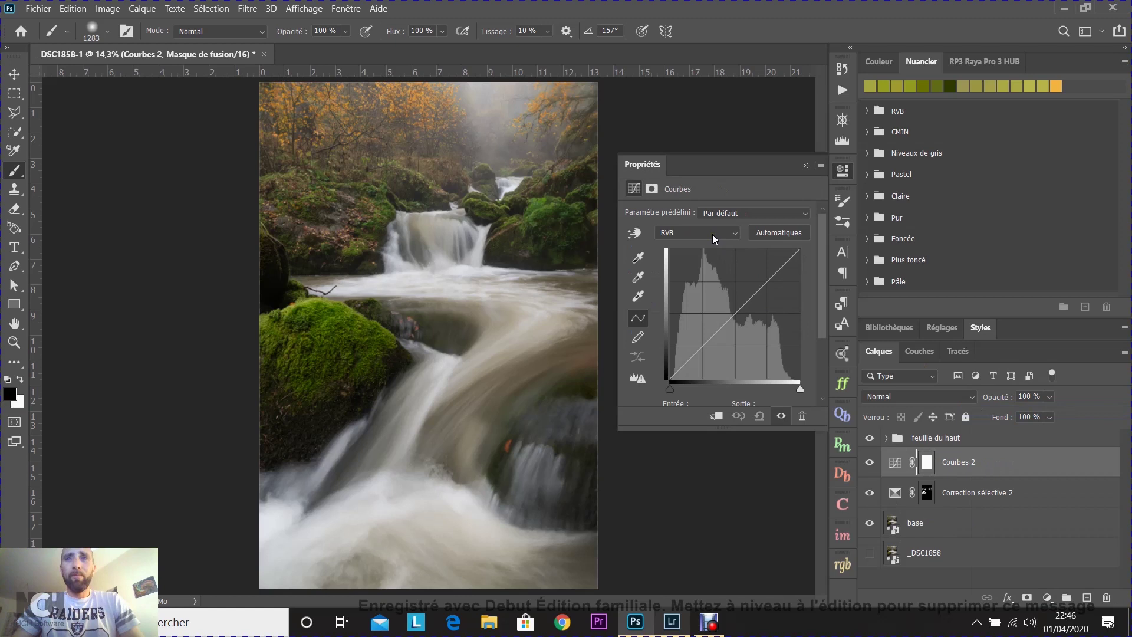
pyautogui.click(929, 500)
pyautogui.moveTo(928, 500); pyautogui.dragTo(928, 461)
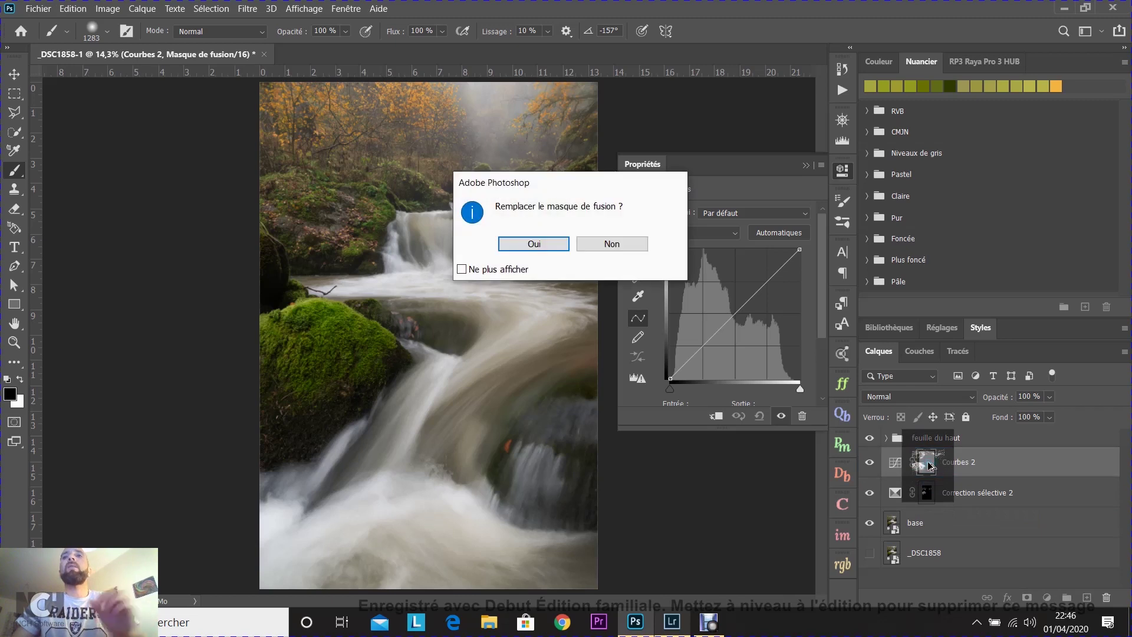
pyautogui.click(527, 244)
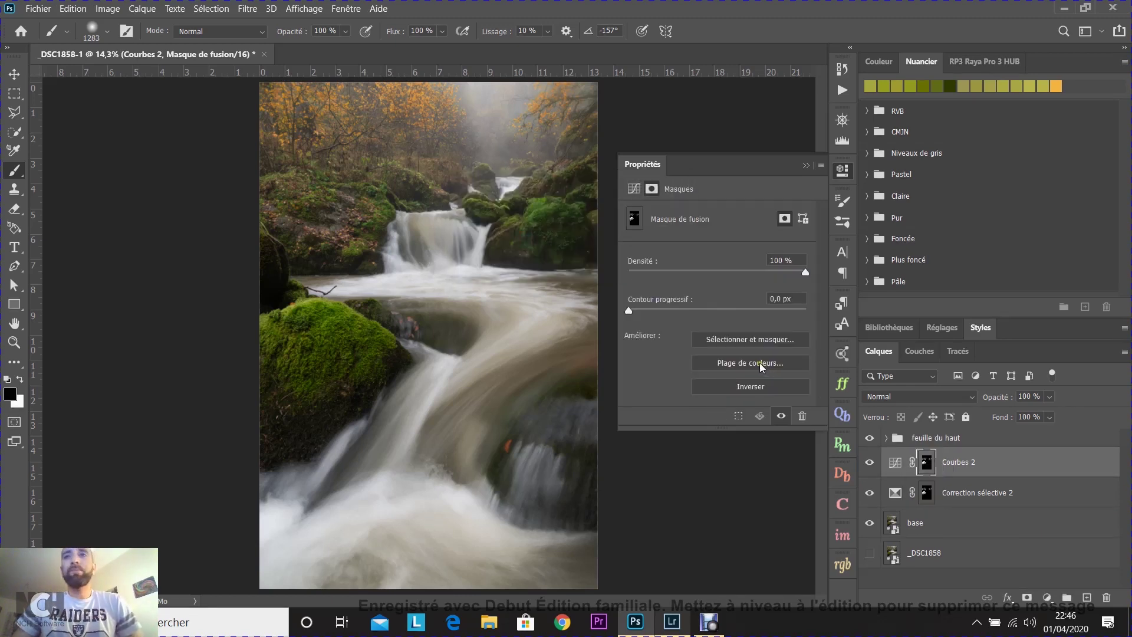
# In the Courbes 2 adjustment, raise the Vert curve slightly in the darker midtones and anchor its upper part near the diagonal.
pyautogui.click(893, 464)
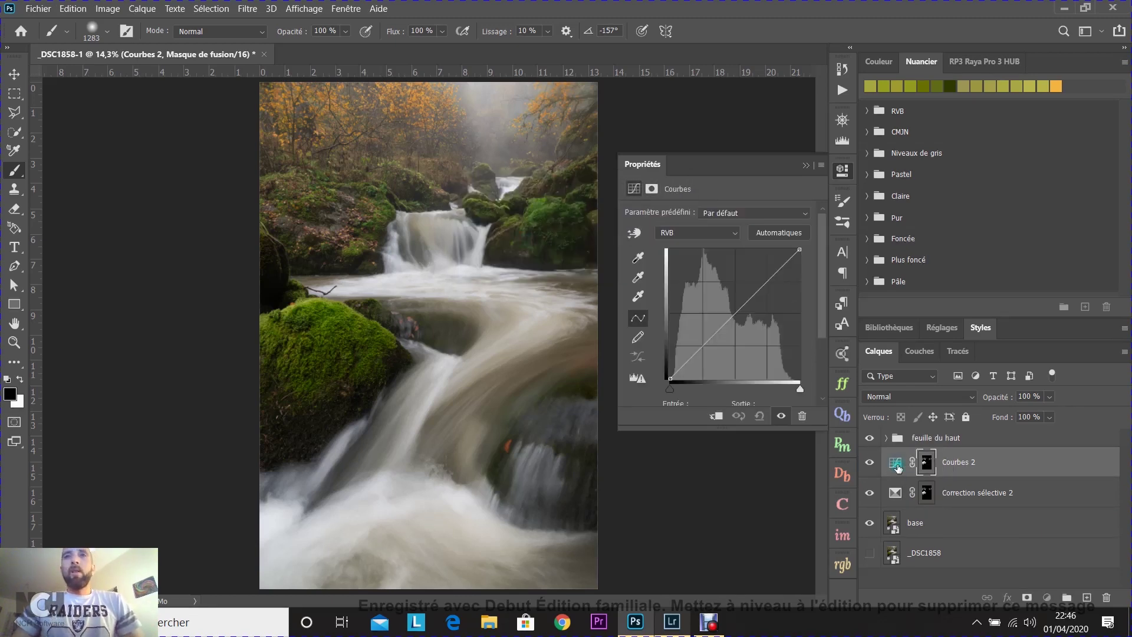
pyautogui.click(717, 232)
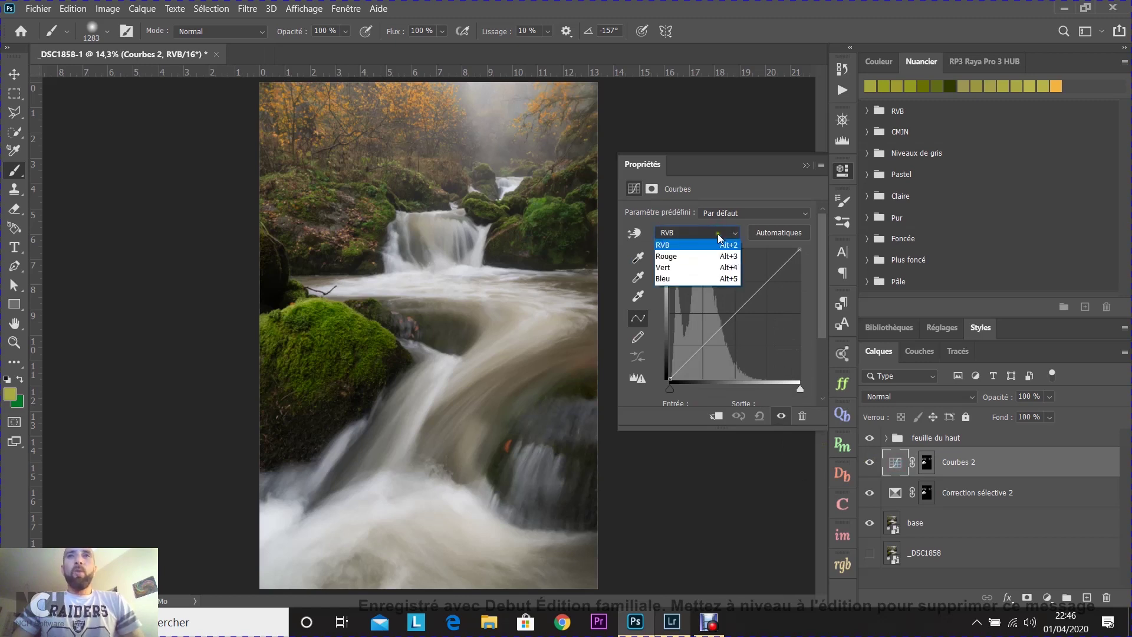
pyautogui.click(708, 268)
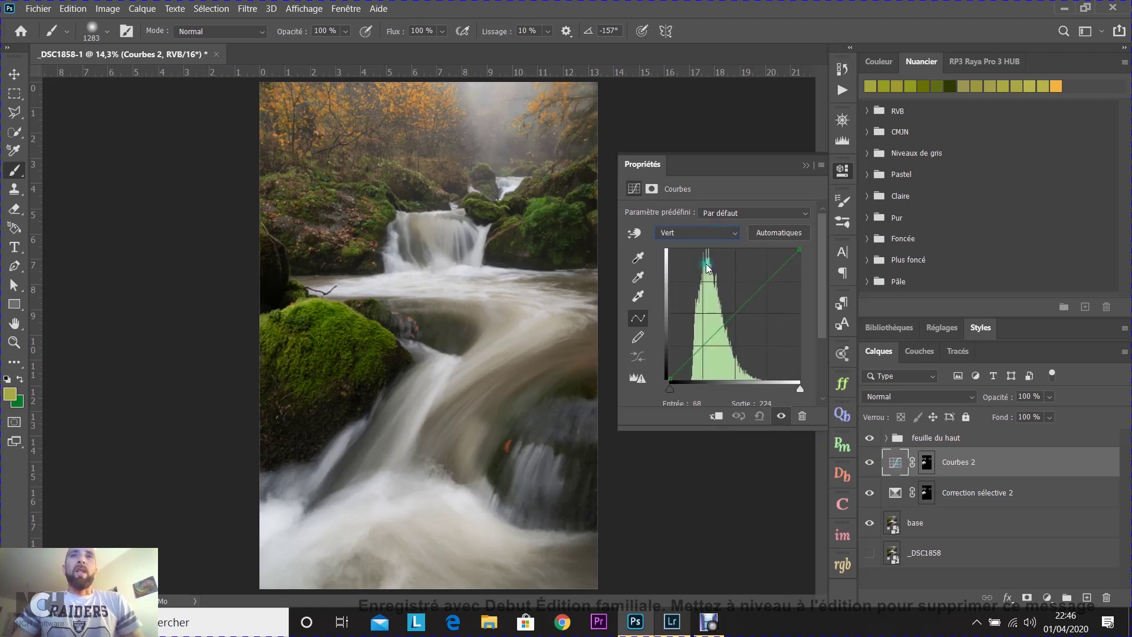
pyautogui.click(715, 333)
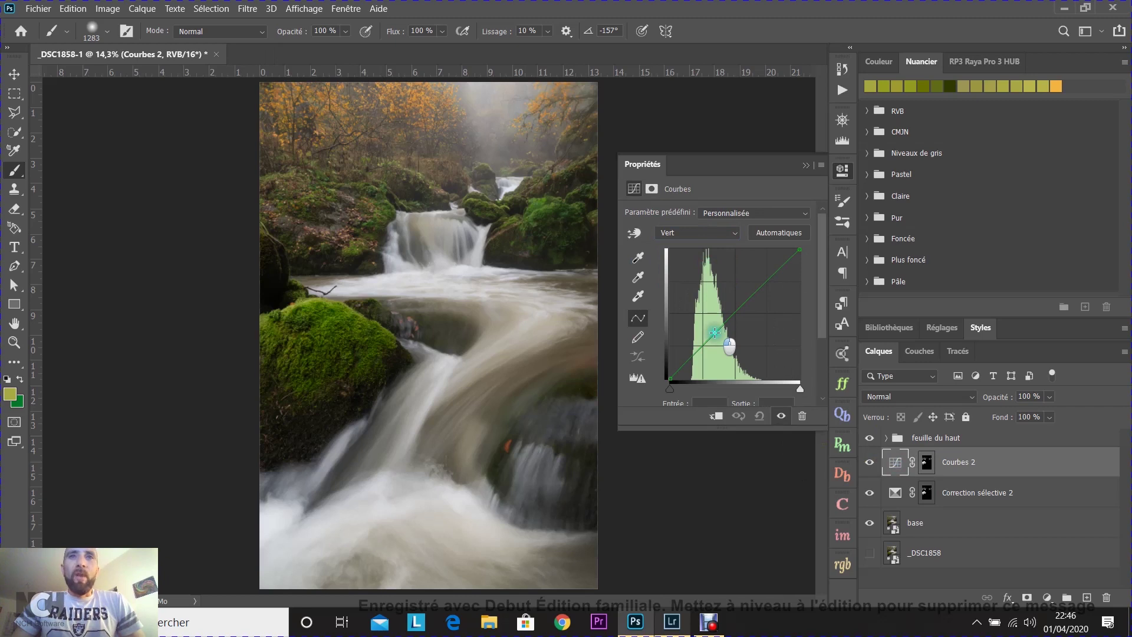
pyautogui.moveTo(714, 333); pyautogui.dragTo(710, 333)
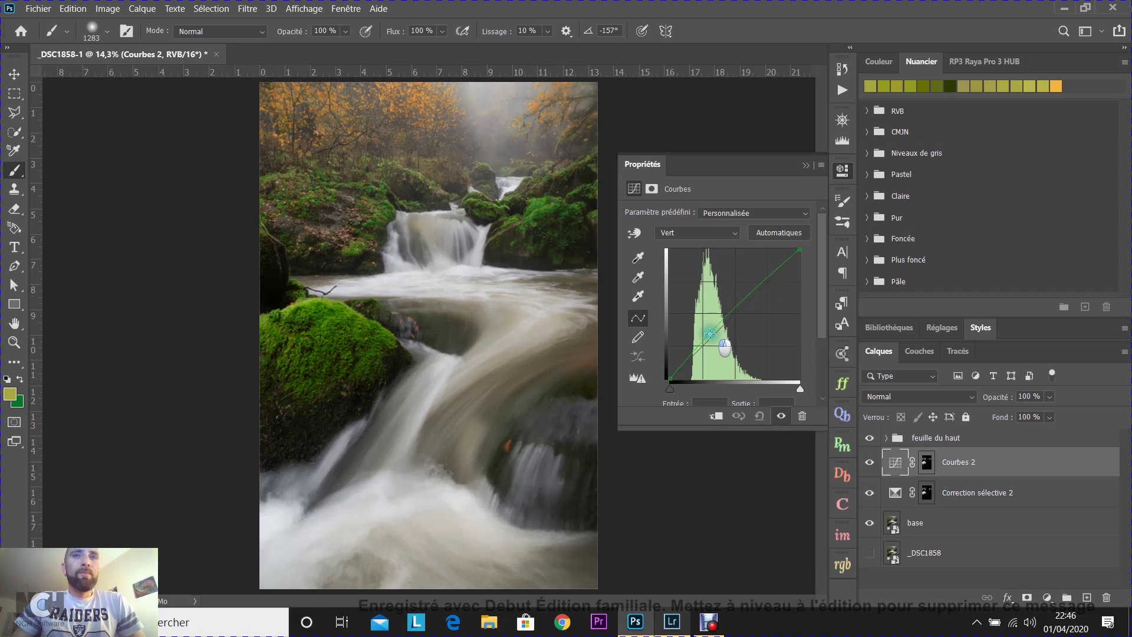
pyautogui.click(750, 296)
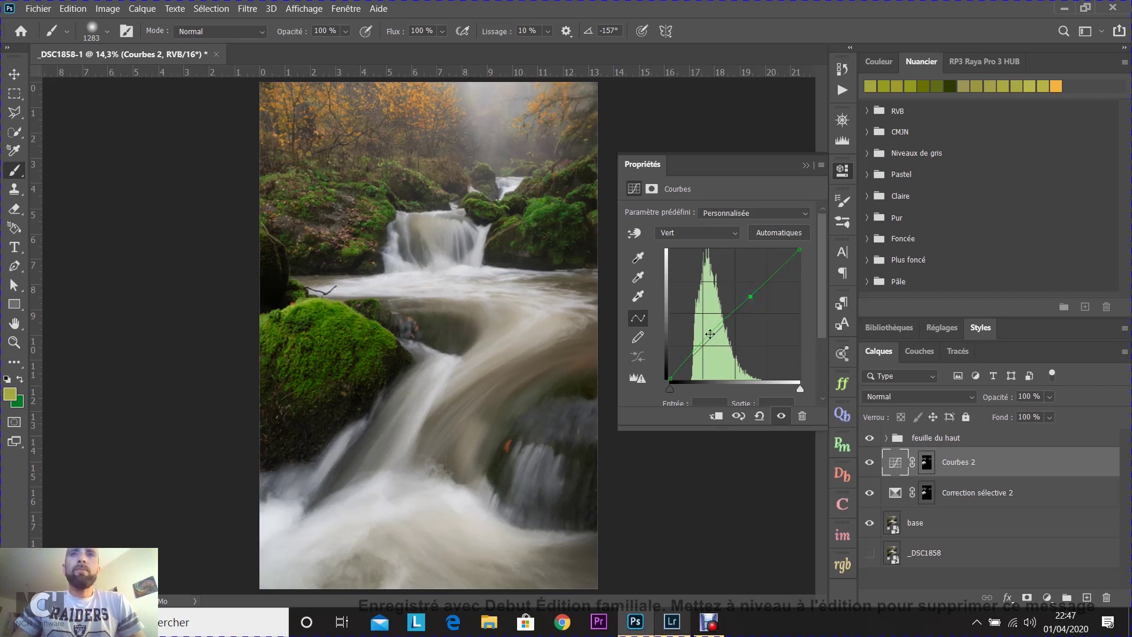
# Raise the Rouge curve of Courbes 2 slightly in the darker midtones to warm the green of the moss.
pyautogui.click(724, 236)
pyautogui.click(703, 259)
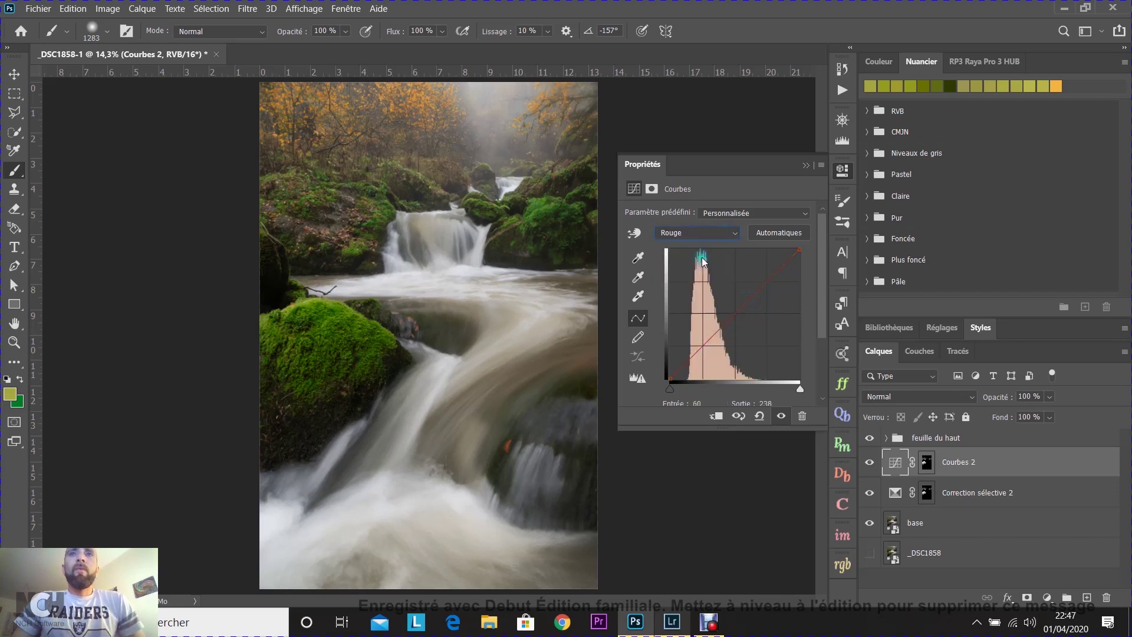
pyautogui.click(713, 335)
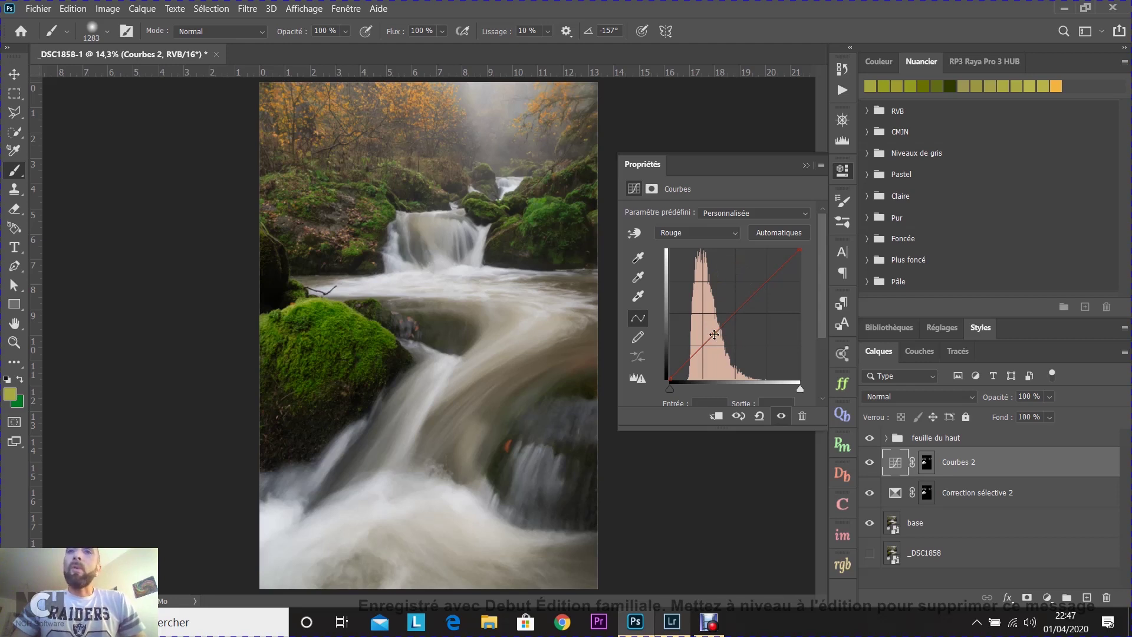
pyautogui.moveTo(714, 334)
pyautogui.mouseDown()
pyautogui.moveTo(712, 313)
pyautogui.moveTo(714, 359)
pyautogui.moveTo(717, 326)
pyautogui.mouseUp()
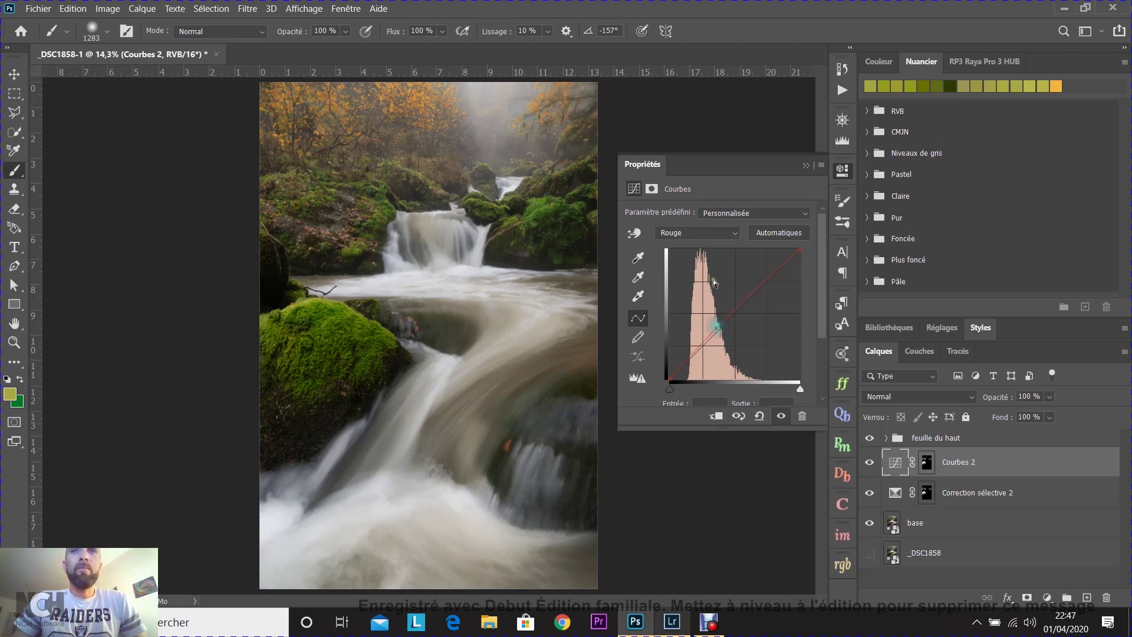
# Lift the Bleu curve of Courbes 2 slightly in the shadows and anchor its centre on the diagonal.
pyautogui.click(703, 235)
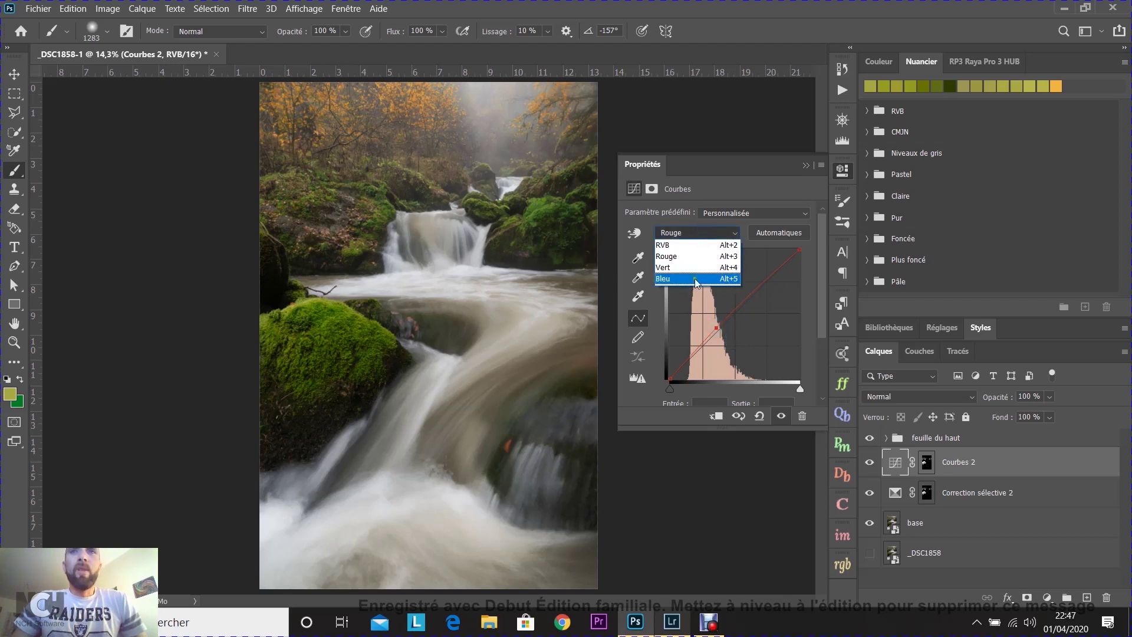
pyautogui.click(687, 282)
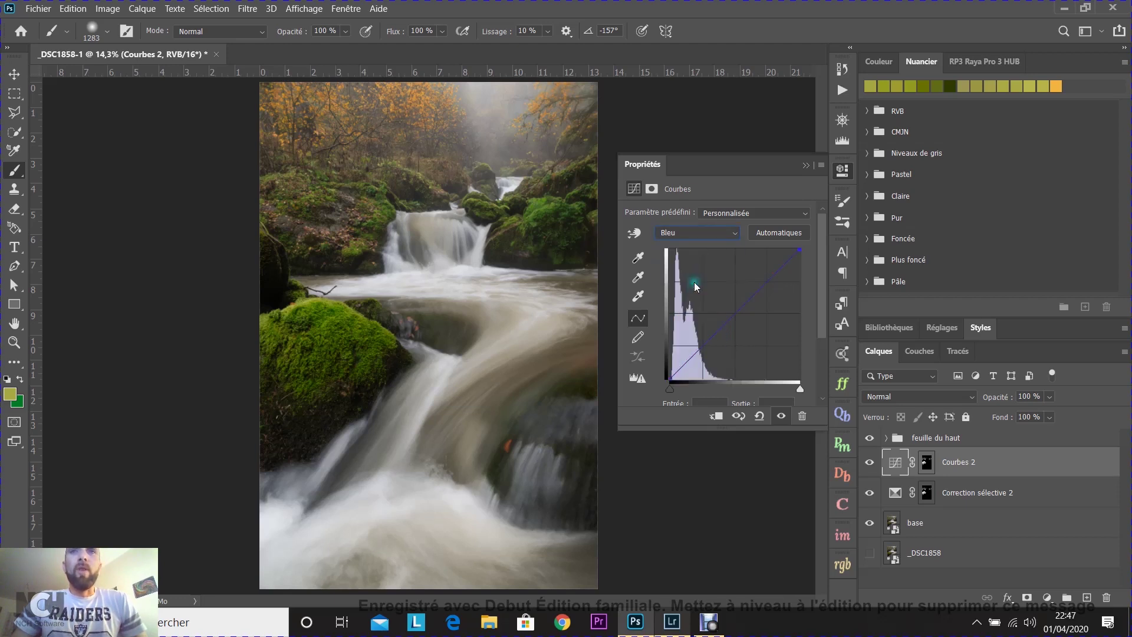
pyautogui.click(695, 353)
pyautogui.moveTo(695, 354); pyautogui.dragTo(692, 351)
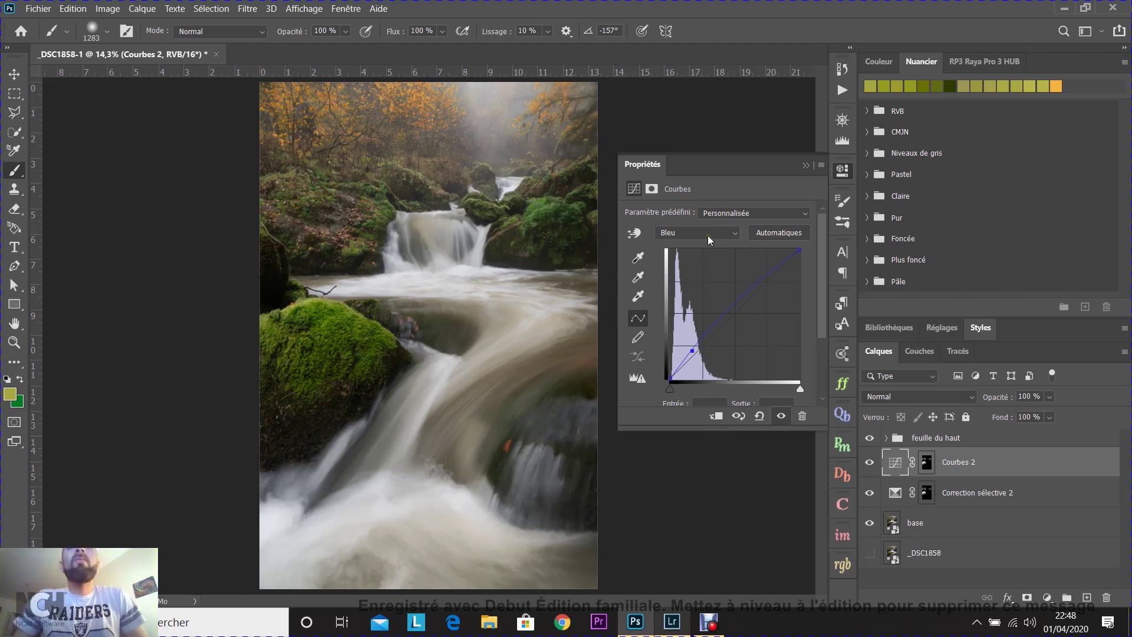
pyautogui.click(731, 307)
pyautogui.moveTo(732, 307); pyautogui.dragTo(736, 312)
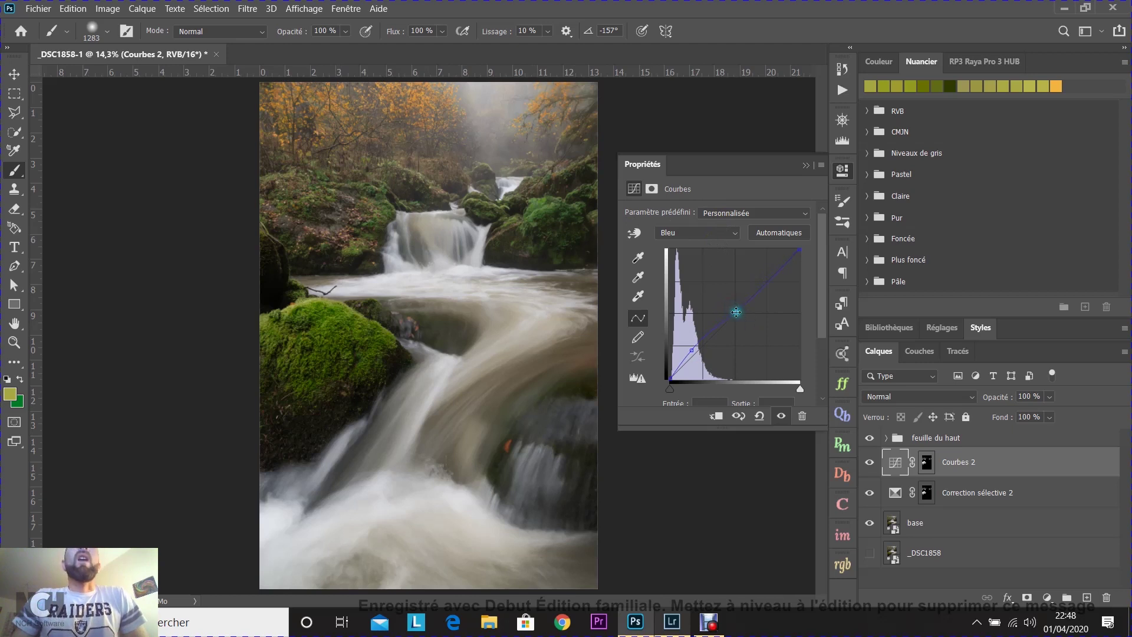
# Fine-tune the midtone point of the Rouge curve and add an anchor point in its upper part.
pyautogui.click(691, 234)
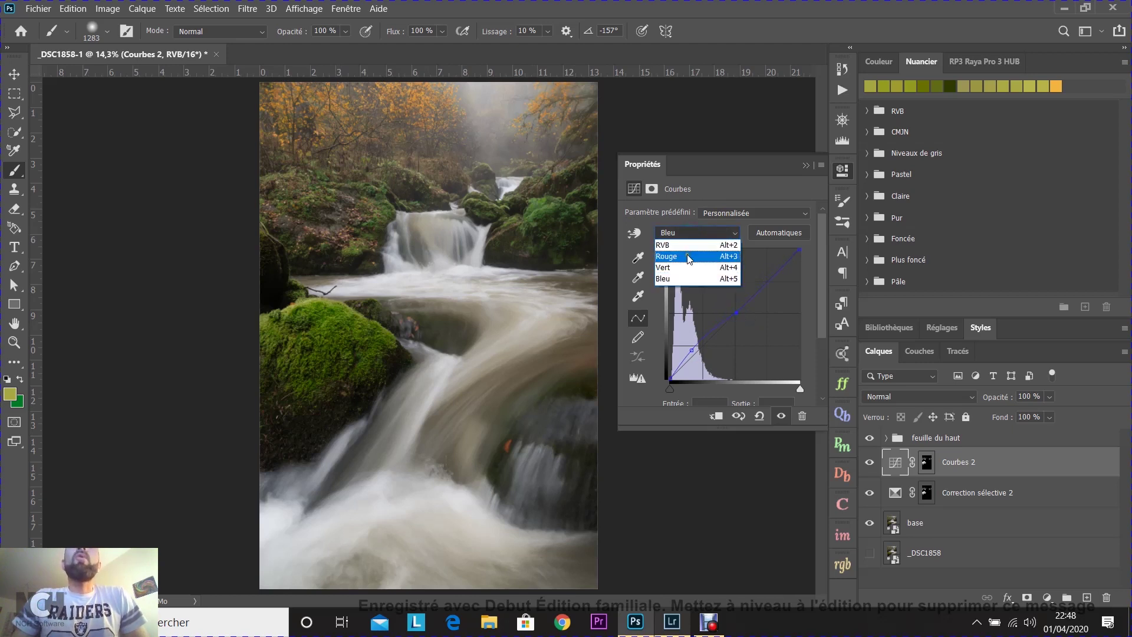
pyautogui.click(688, 252)
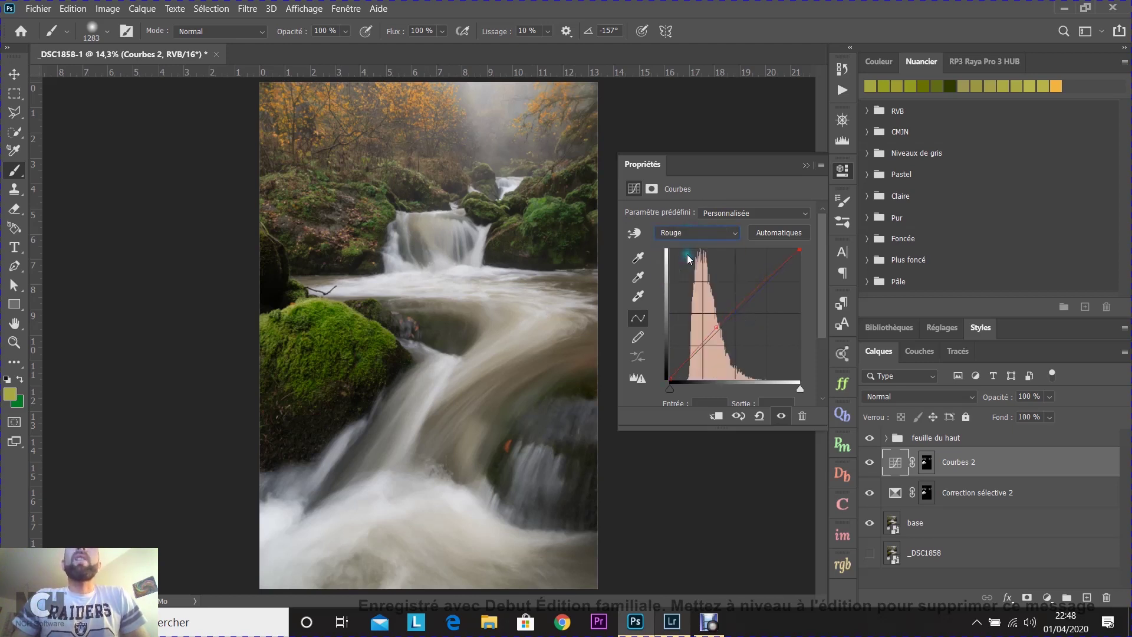
pyautogui.click(717, 328)
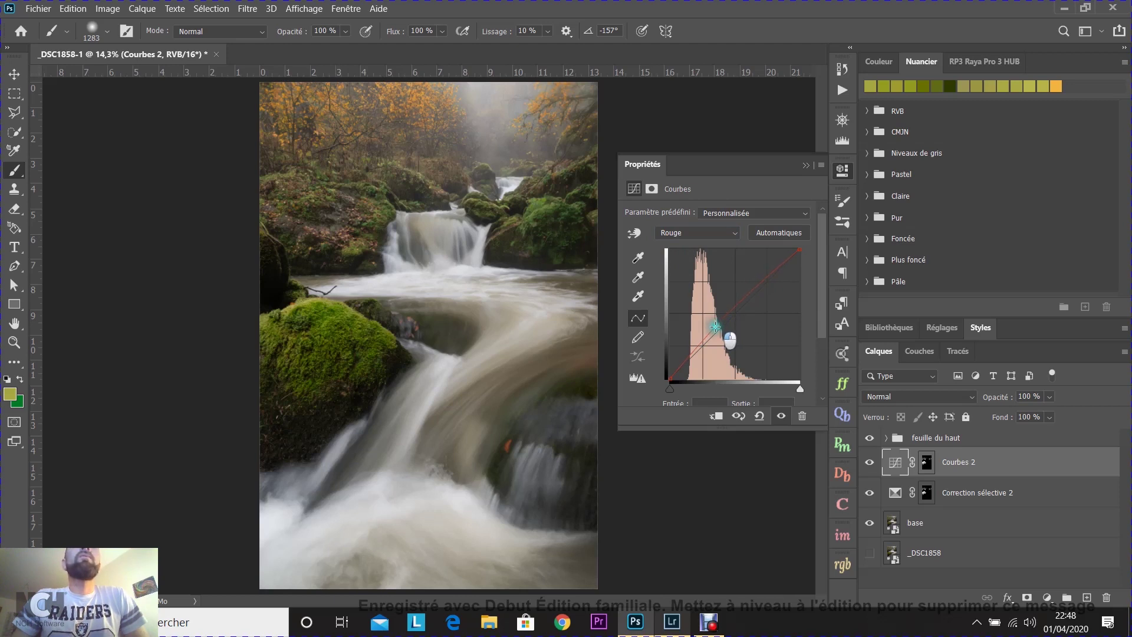
pyautogui.click(756, 290)
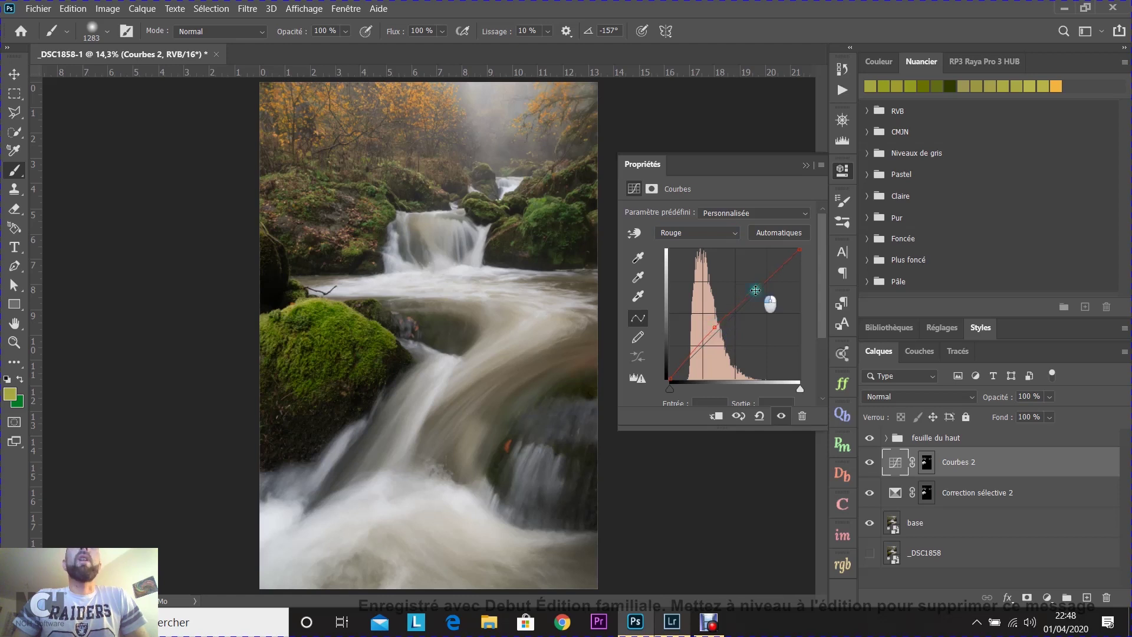
# Close the curve properties and compare the photo with and without the Courbes 2 layer.
pyautogui.click(804, 164)
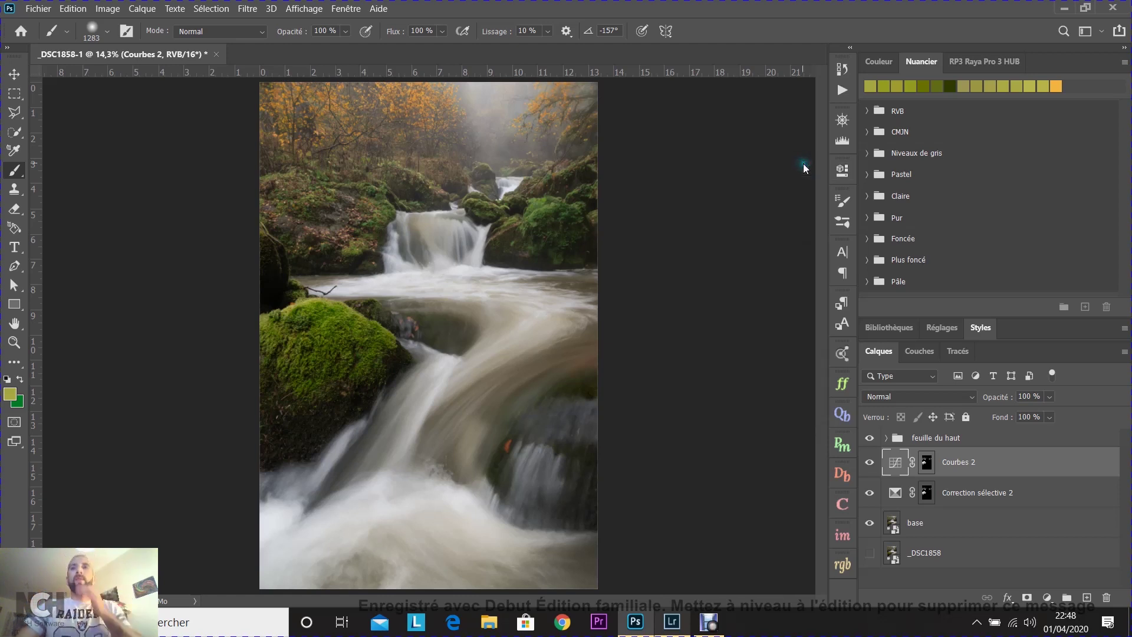
pyautogui.click(870, 463)
pyautogui.click(869, 463)
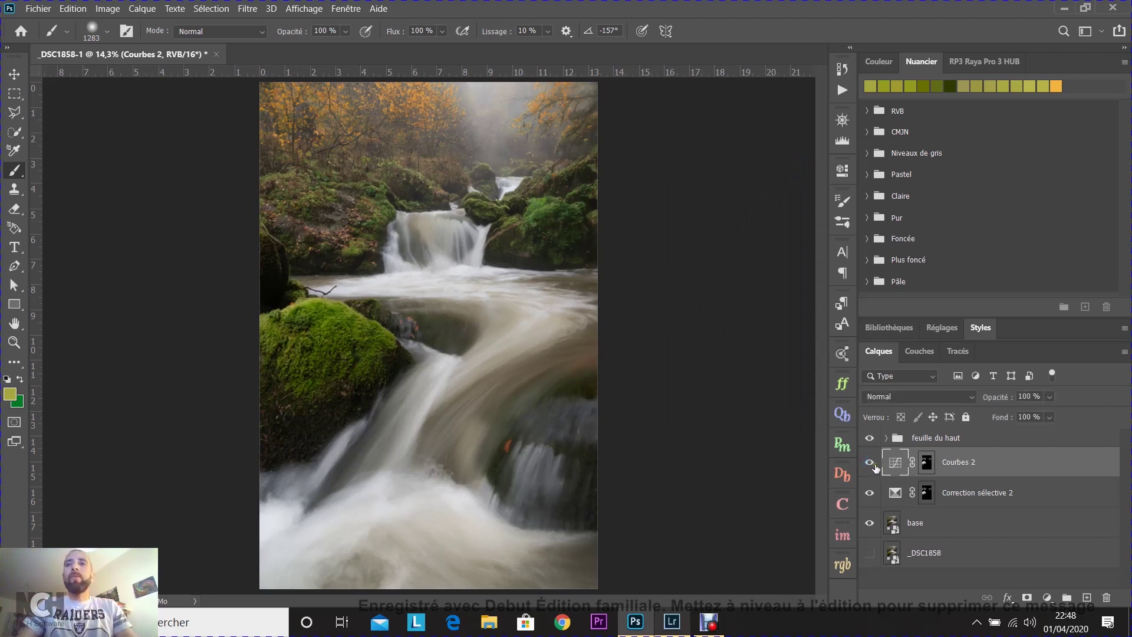
# Group the Courbes 2 and Correction sélective 2 layers, name the group mousse, and select the base layer.
pyautogui.keyDown('shift'); pyautogui.click(1027, 496); pyautogui.keyUp('shift')
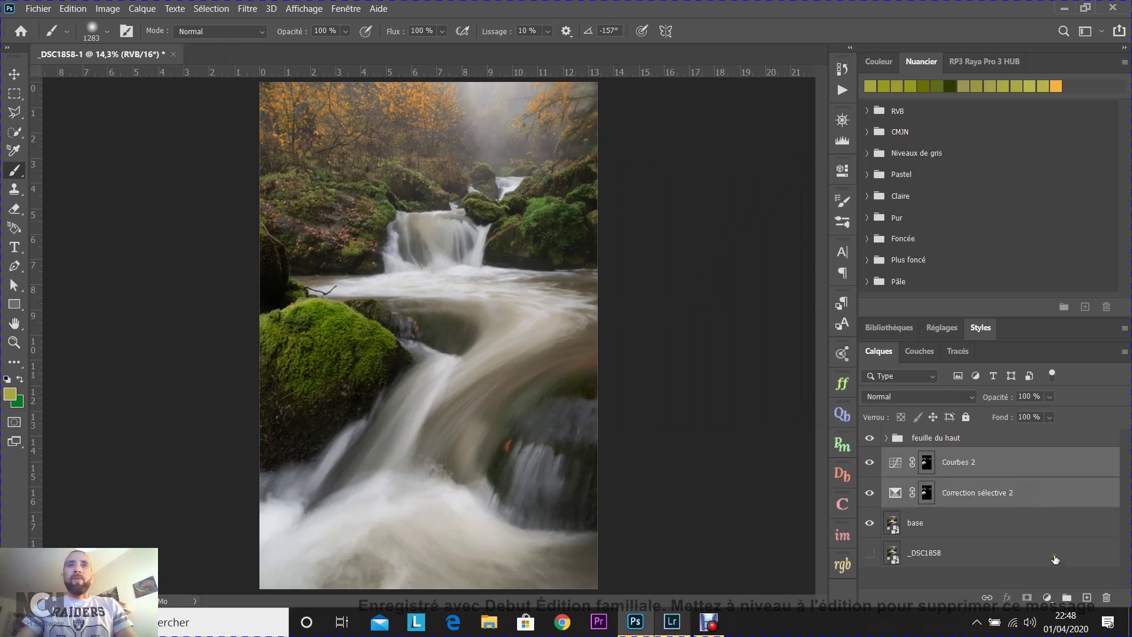
pyautogui.click(1067, 598)
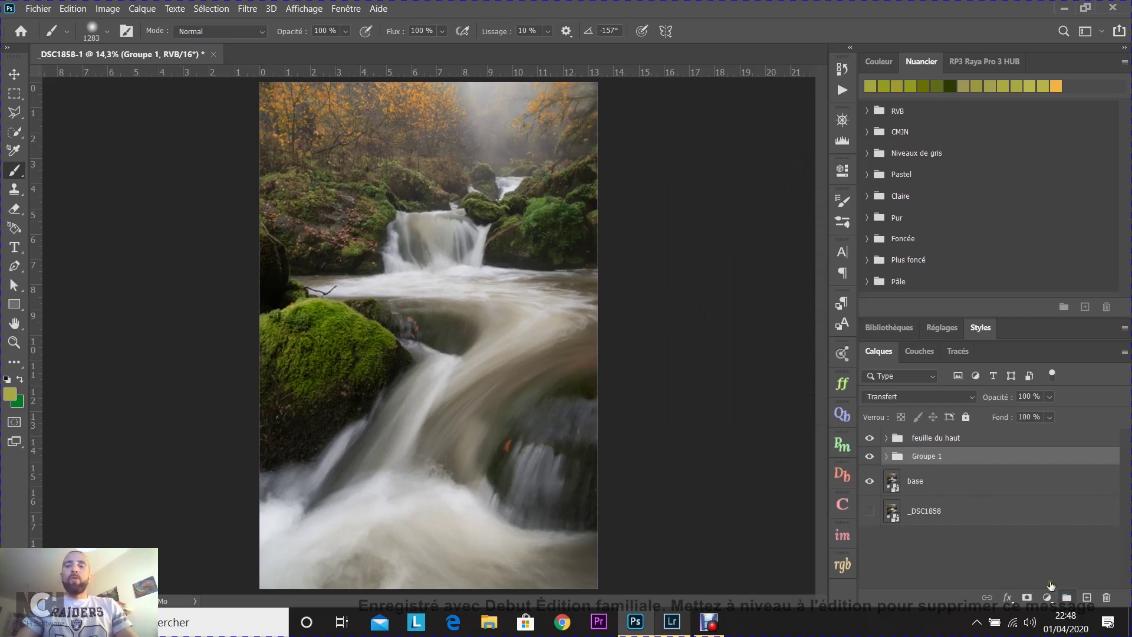
pyautogui.doubleClick(934, 456)
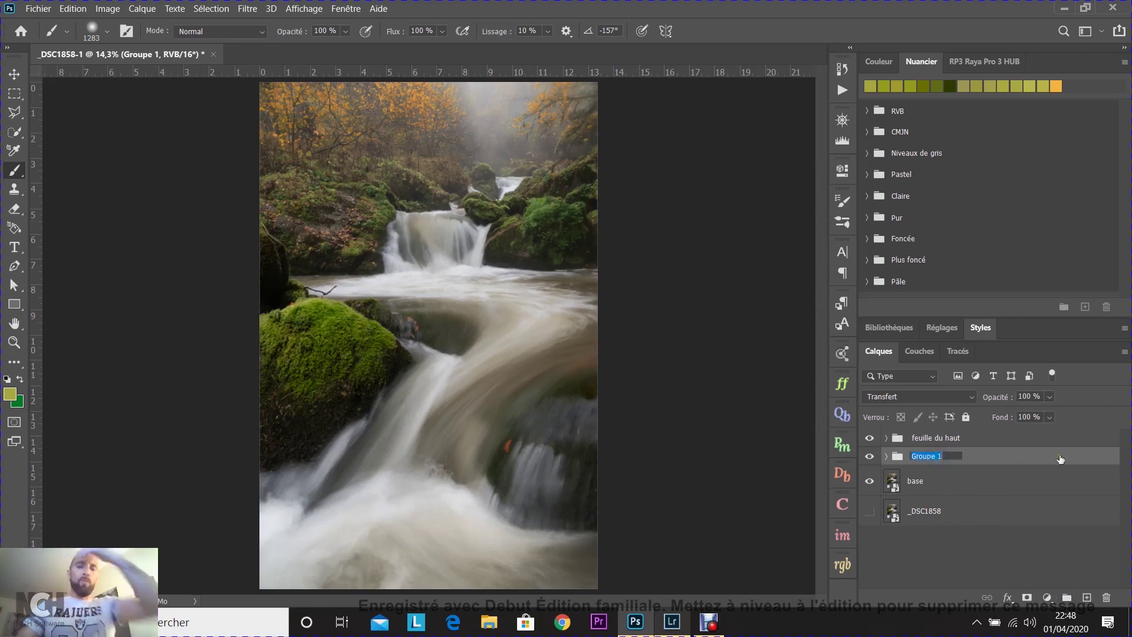
pyautogui.write('mousse')
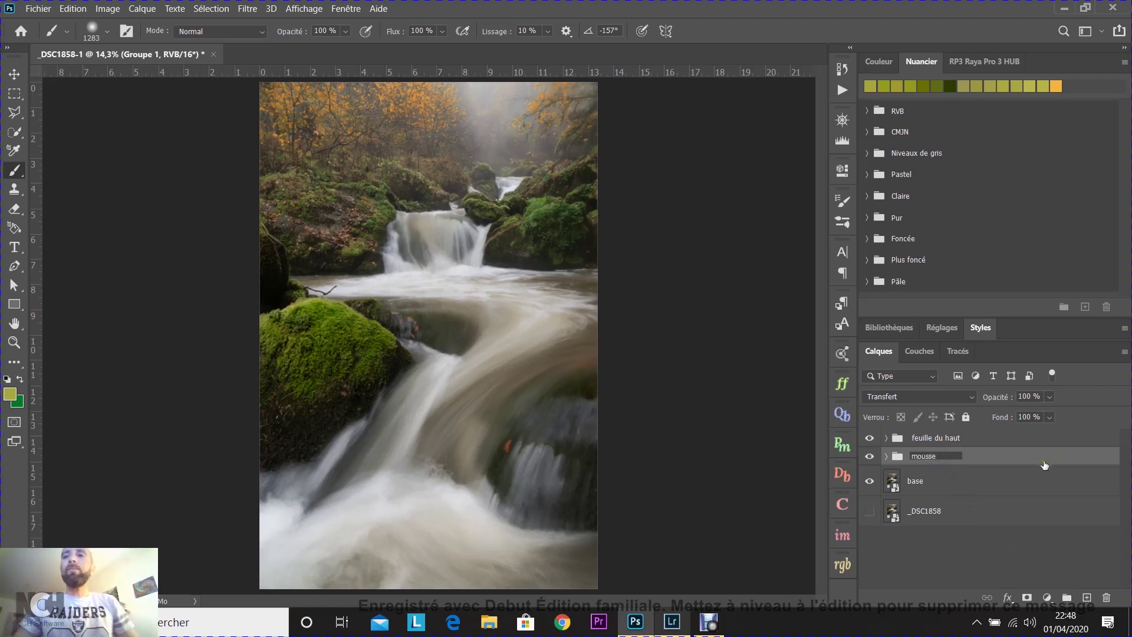
pyautogui.click(1020, 492)
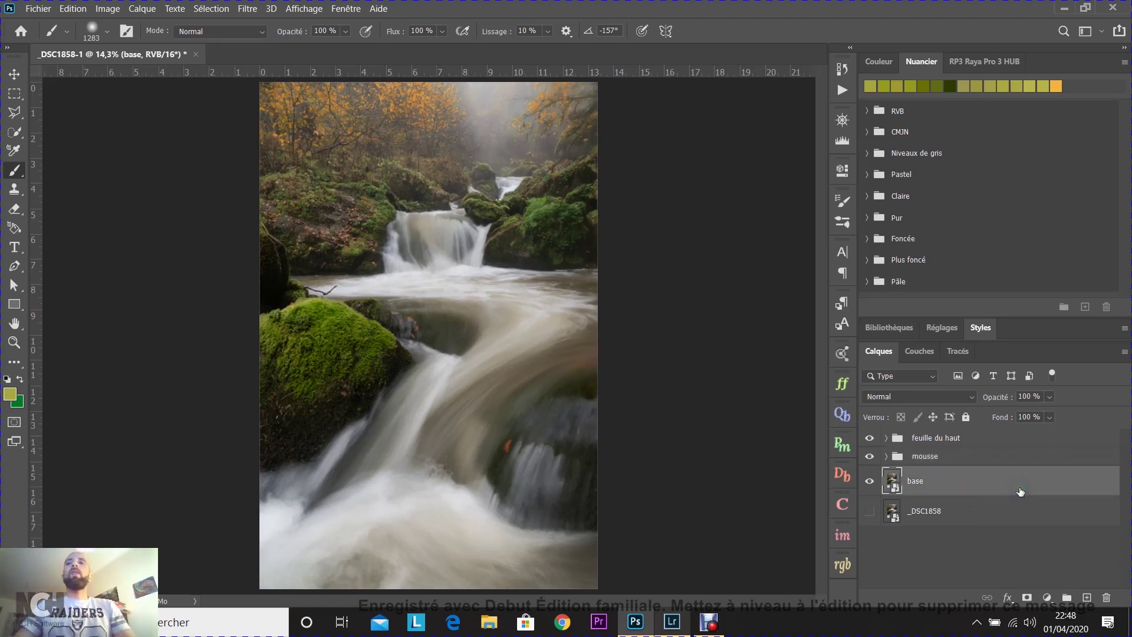
# Compare the photo with and without the mousse group, leaving the group visible.
pyautogui.click(870, 456)
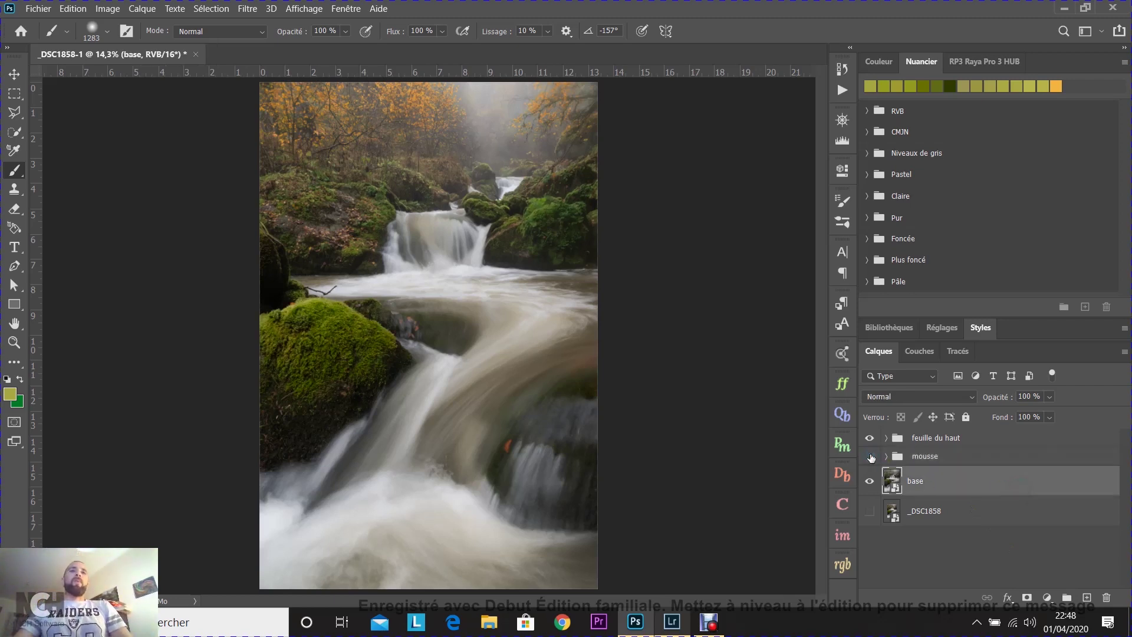
pyautogui.click(870, 456)
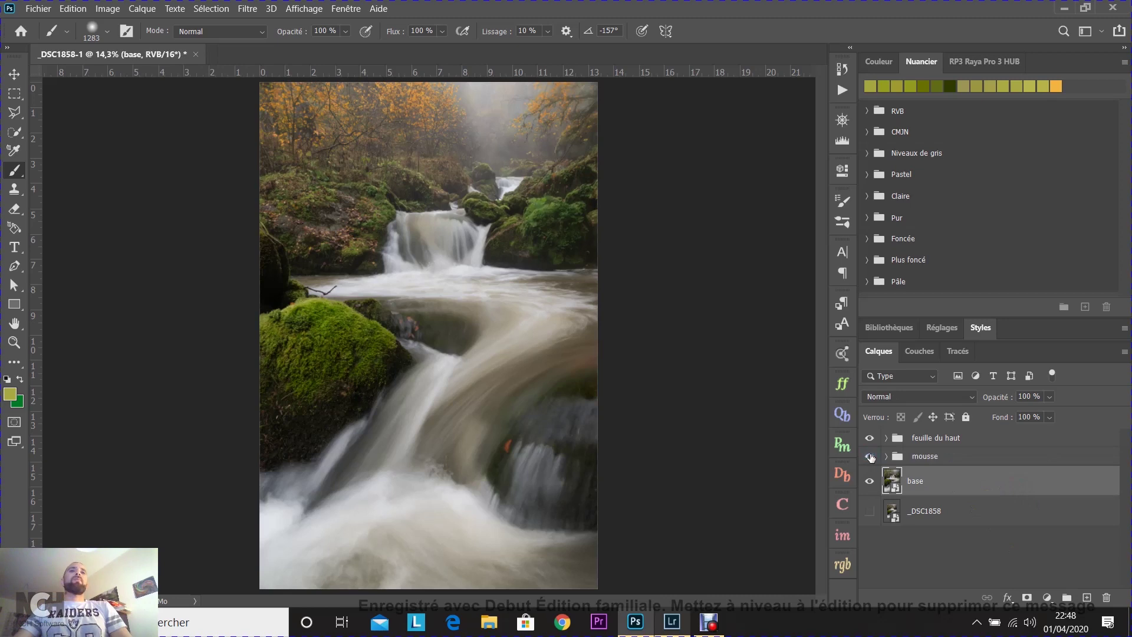
pyautogui.click(870, 457)
pyautogui.click(870, 456)
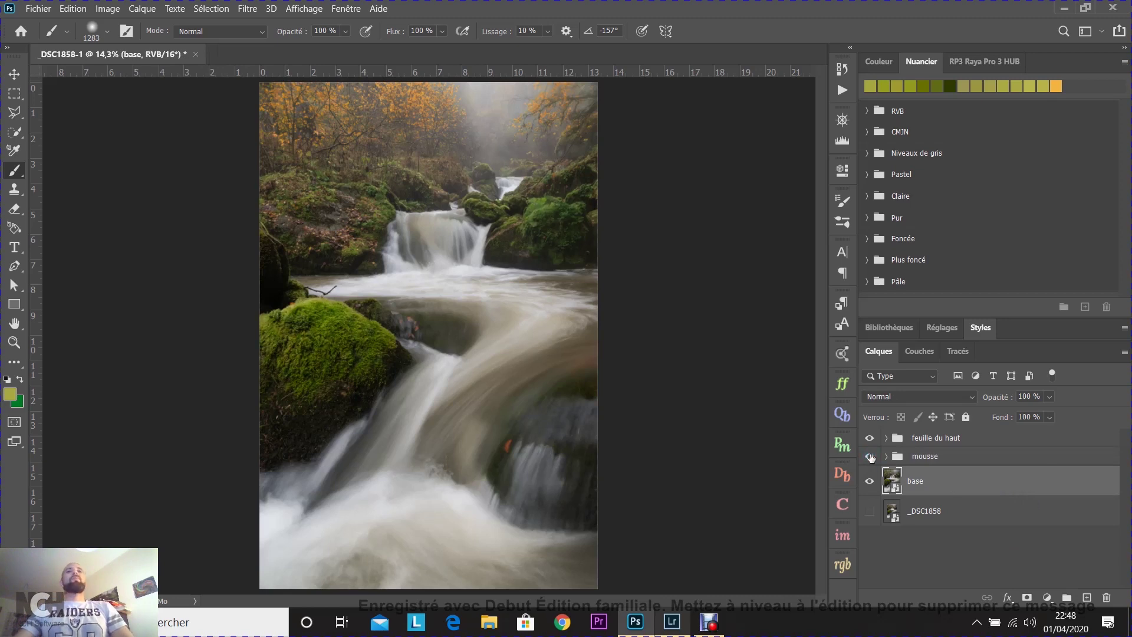
pyautogui.click(870, 456)
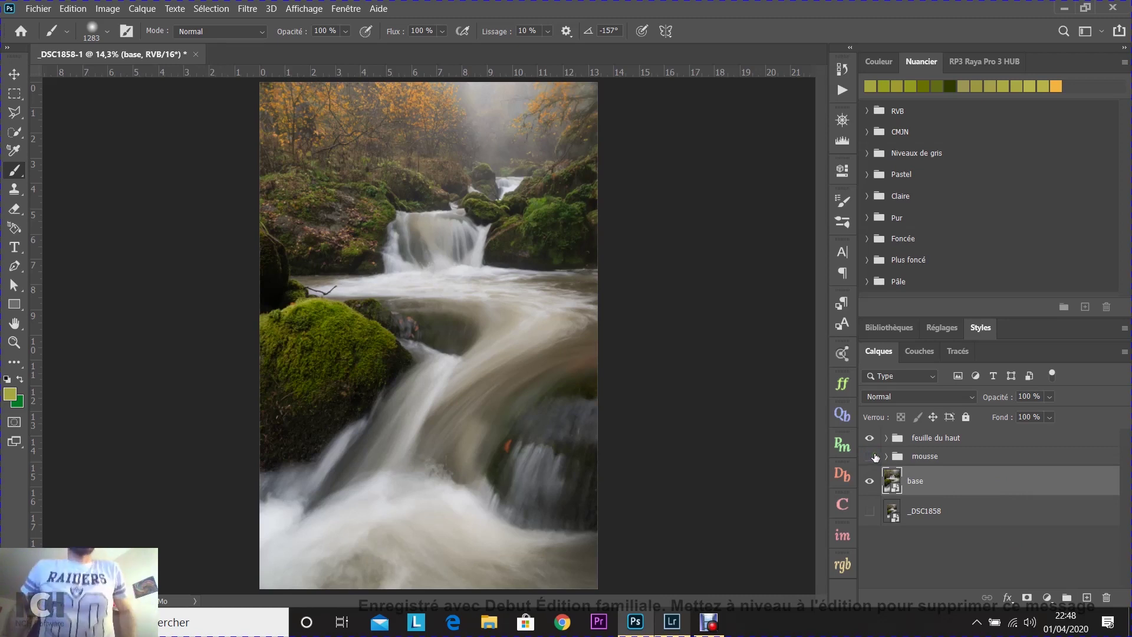
pyautogui.click(871, 457)
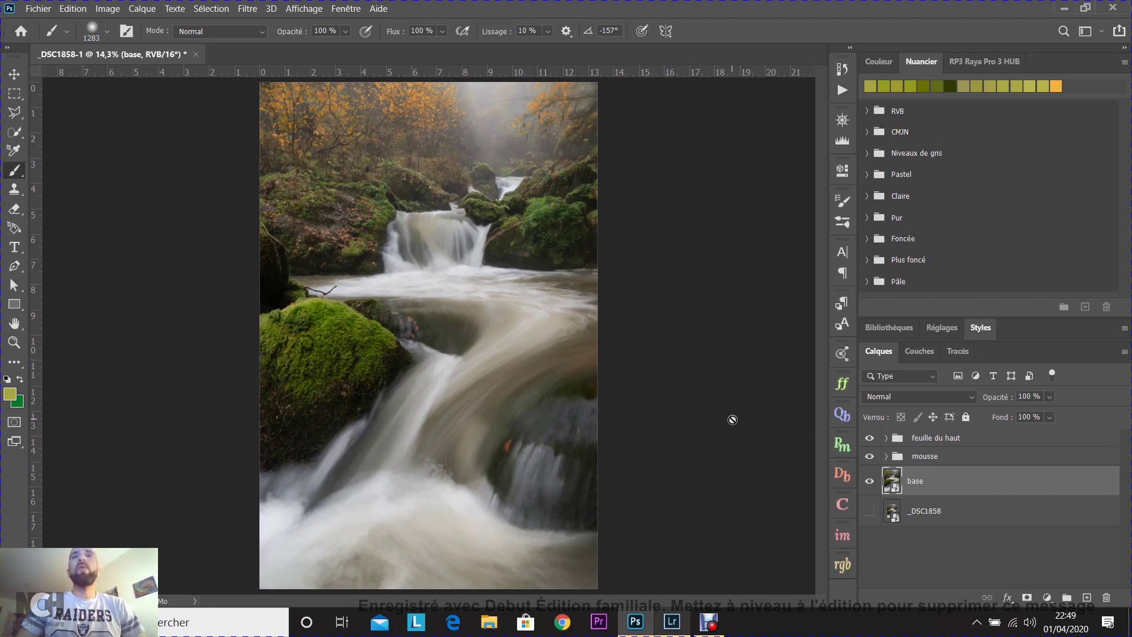
# Start a Color Range selection on the base layer and sample an orange fallen leaf on the rocky bank beside the waterfall.
pyautogui.click(976, 439)
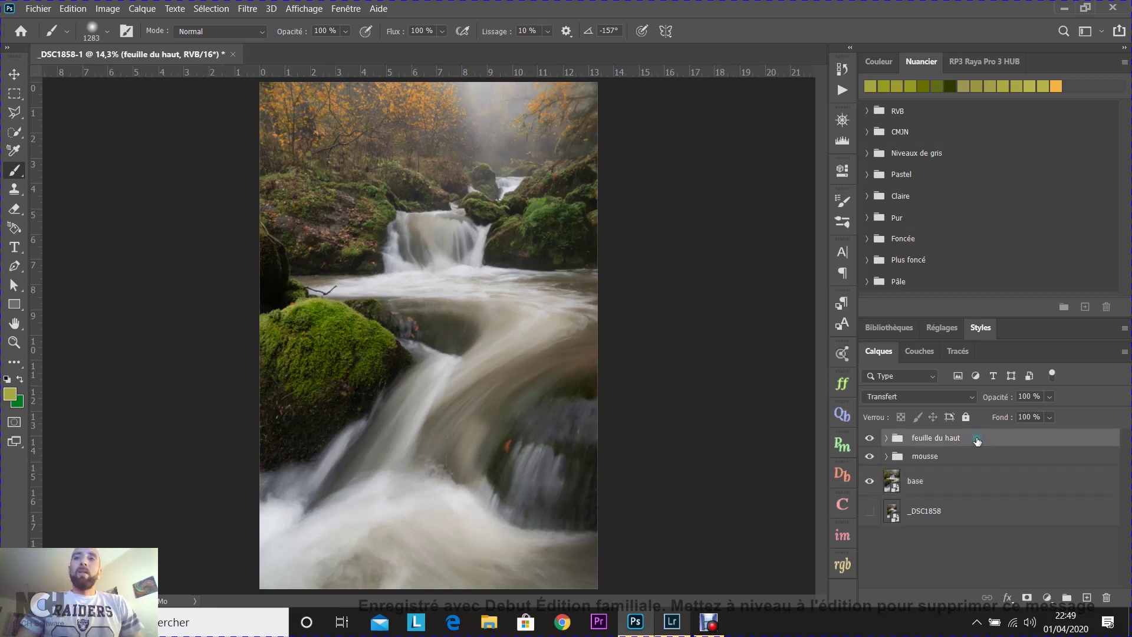
pyautogui.click(970, 481)
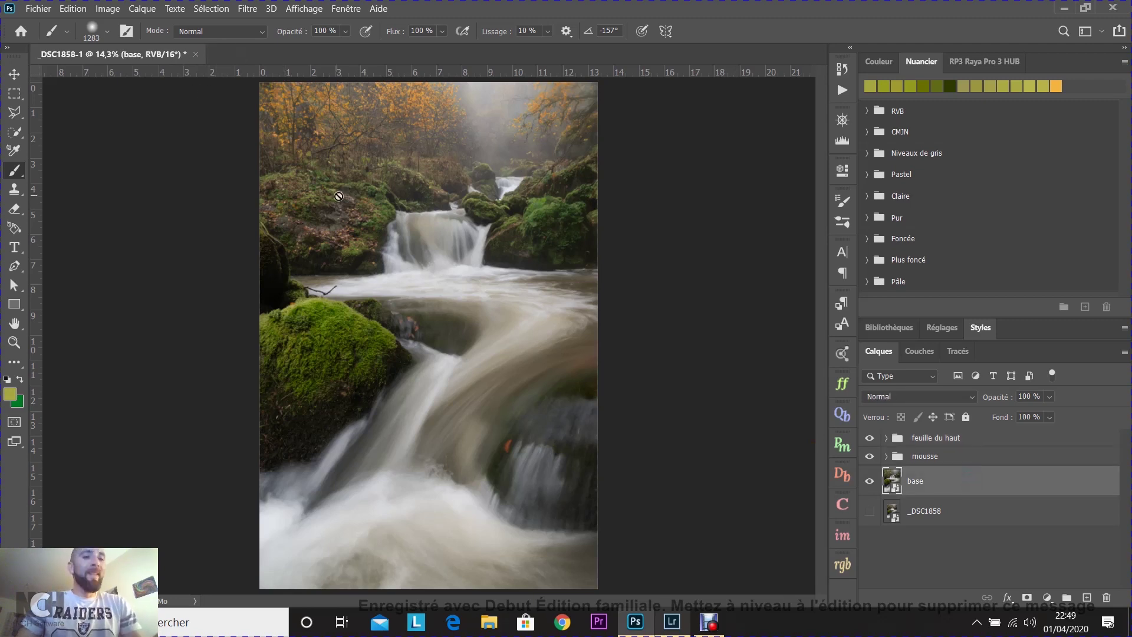
pyautogui.scroll(3, 336, 197)
pyautogui.scroll(2, 348, 224)
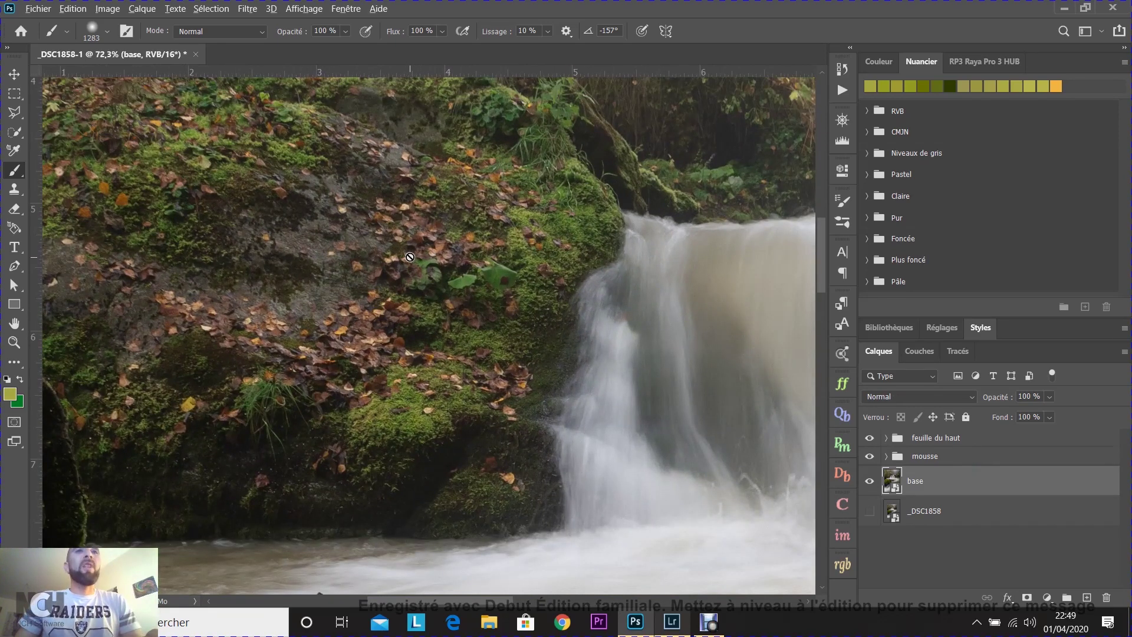
pyautogui.scroll(1, 409, 257)
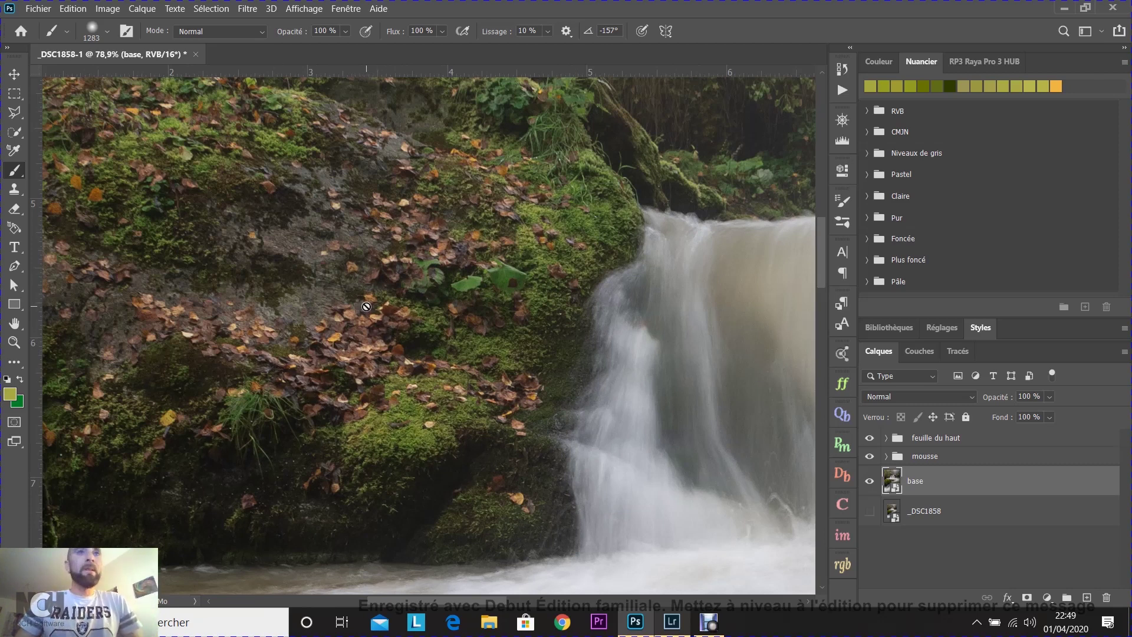
pyautogui.click(214, 9)
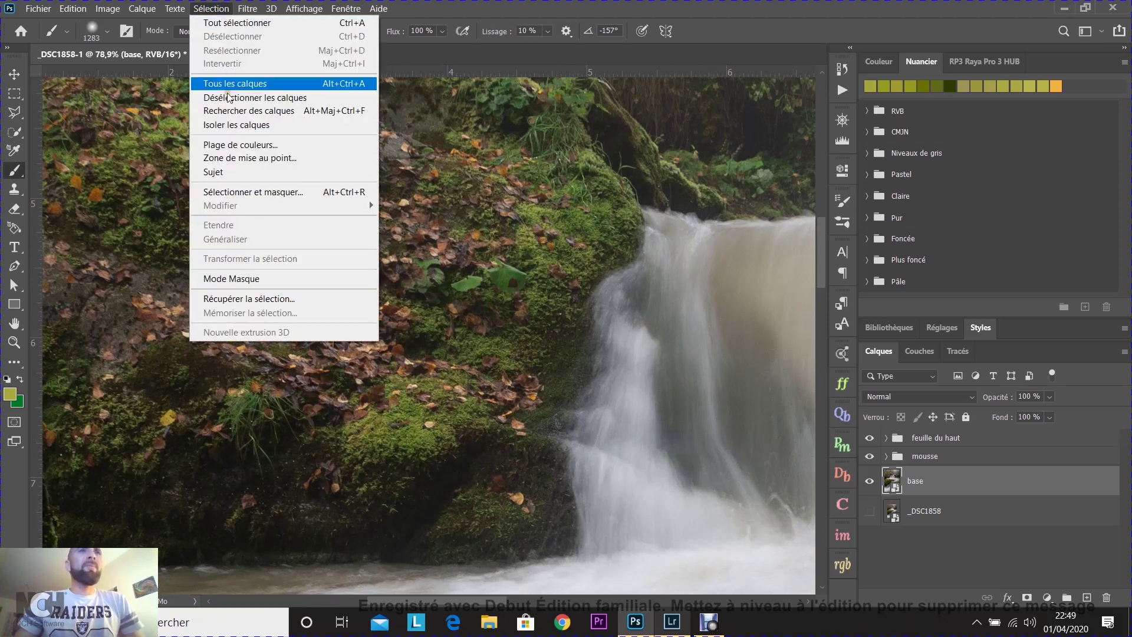
pyautogui.click(231, 147)
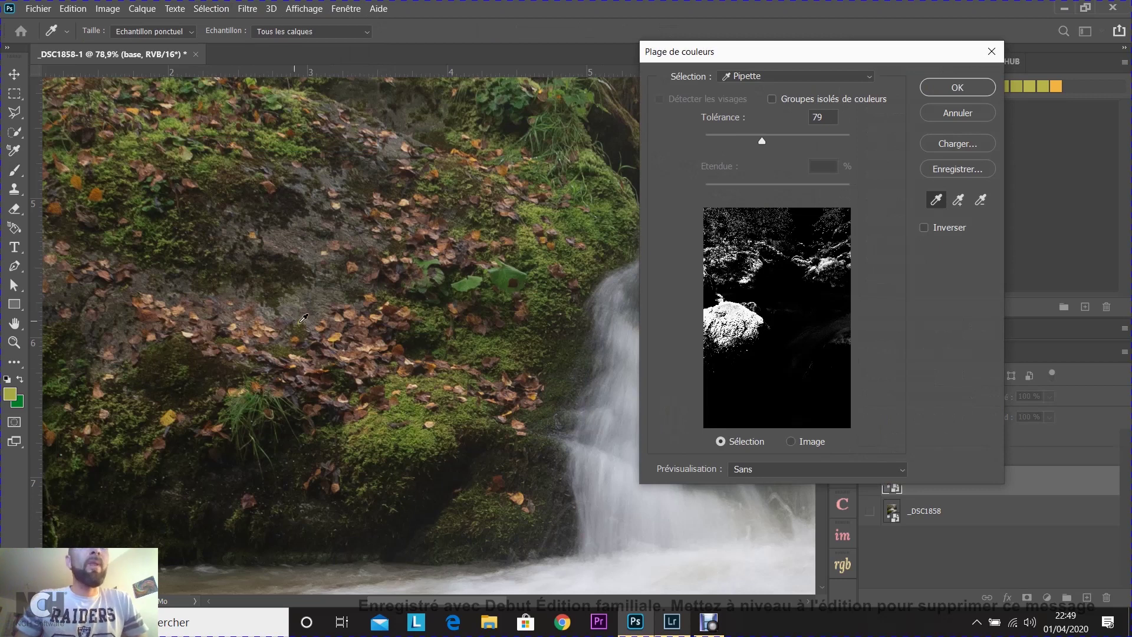
pyautogui.click(335, 338)
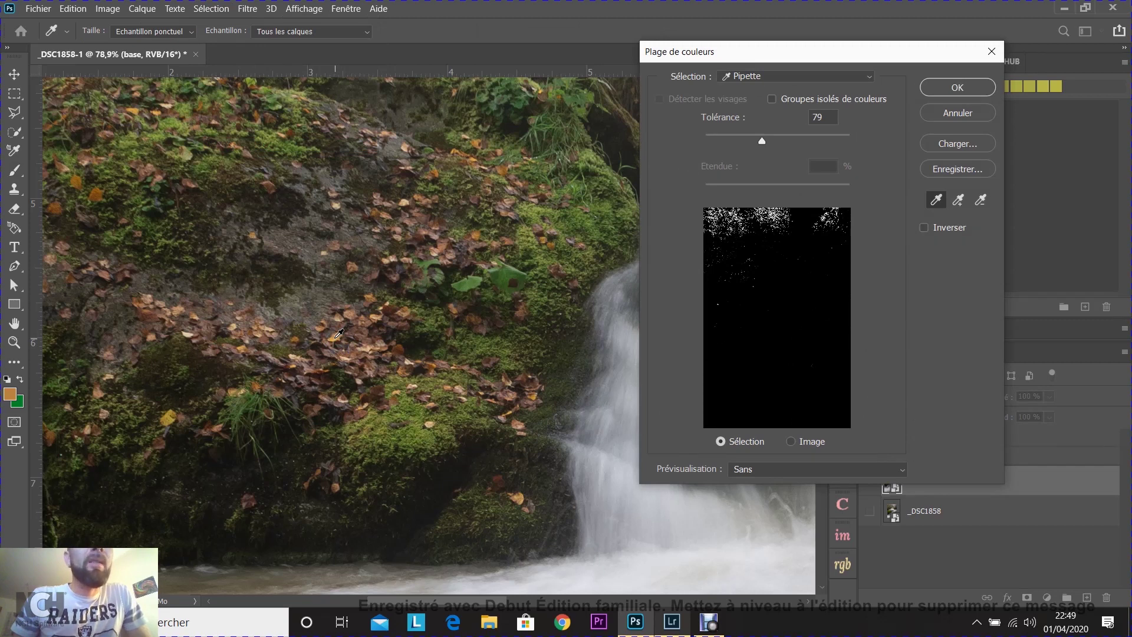
# Add three more fallen-leaf tones to the colour range, set the tolerance to 55, and create the selection.
pyautogui.click(957, 199)
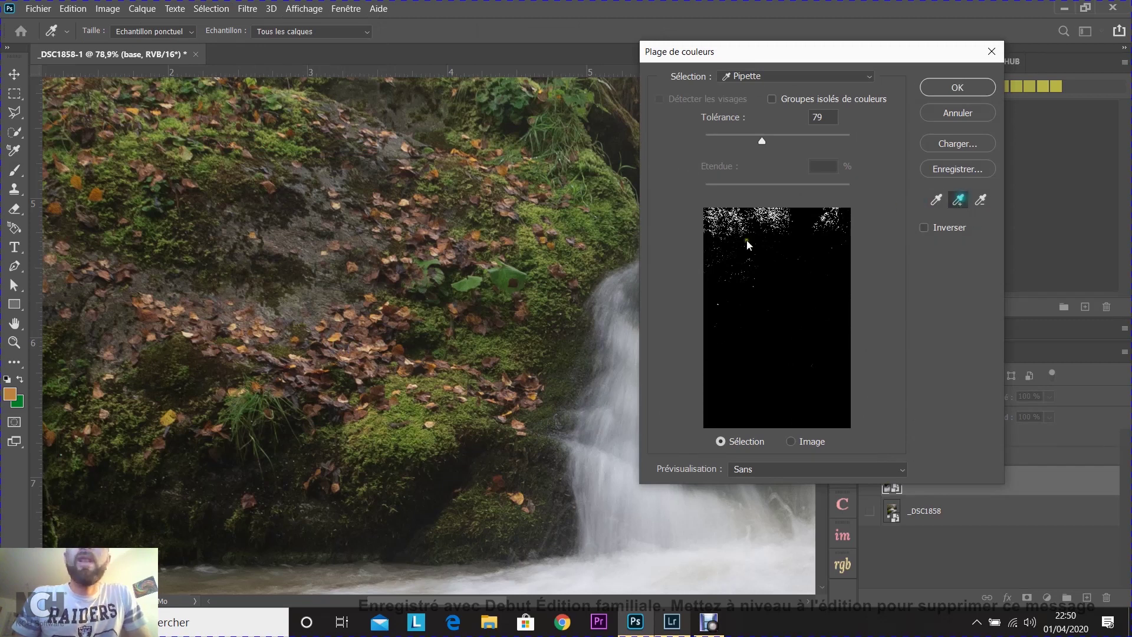
pyautogui.click(175, 409)
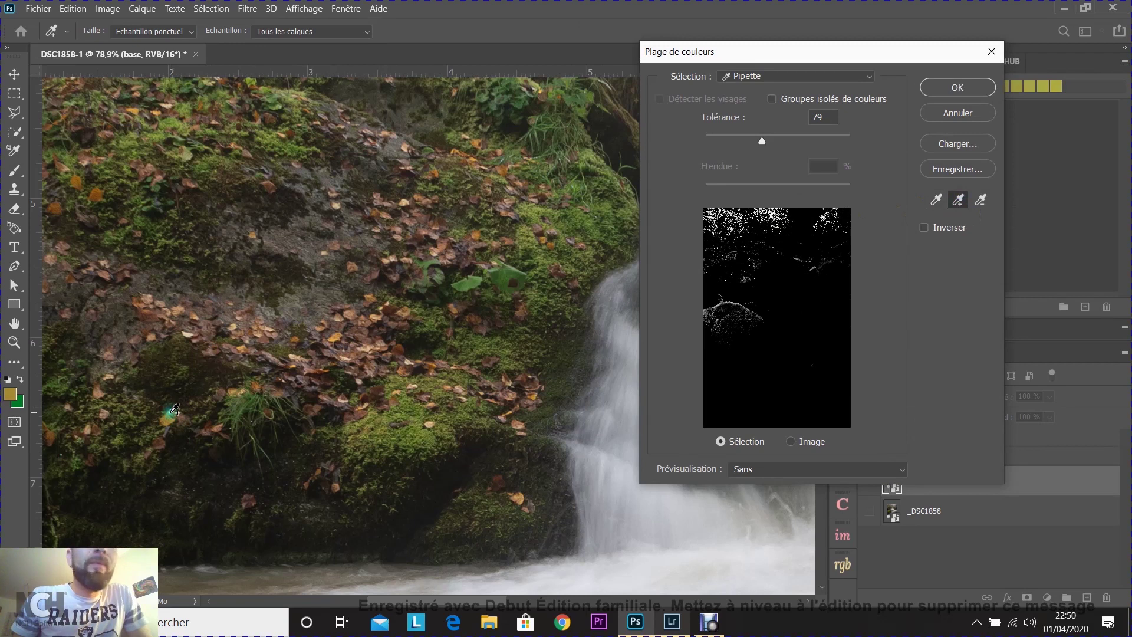
pyautogui.click(158, 334)
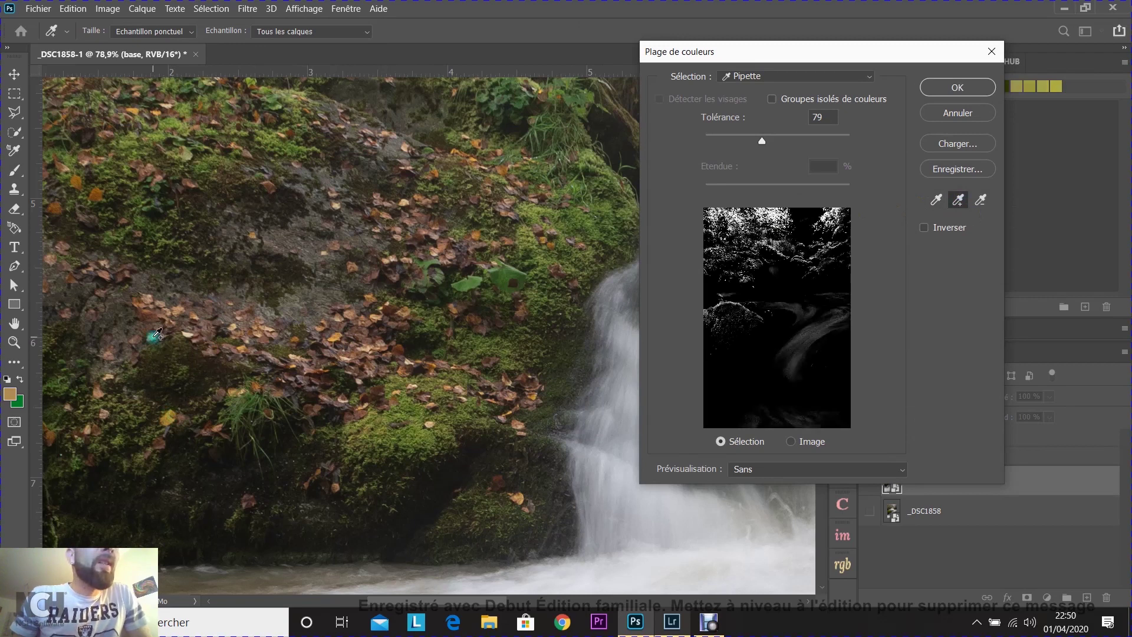
pyautogui.click(345, 313)
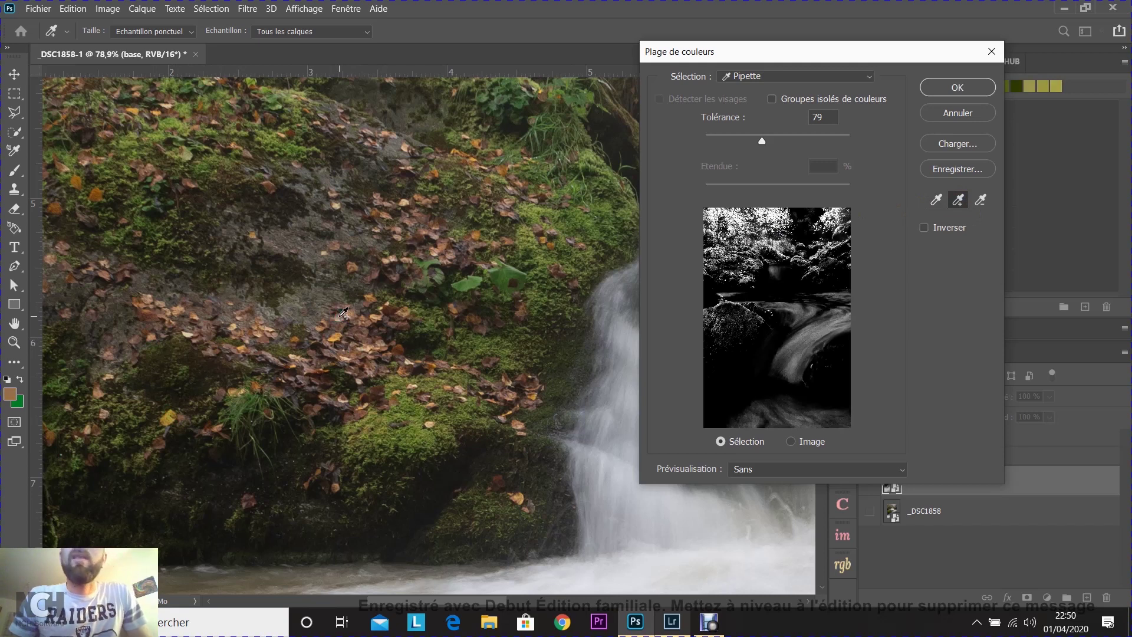
pyautogui.moveTo(762, 142); pyautogui.dragTo(745, 141)
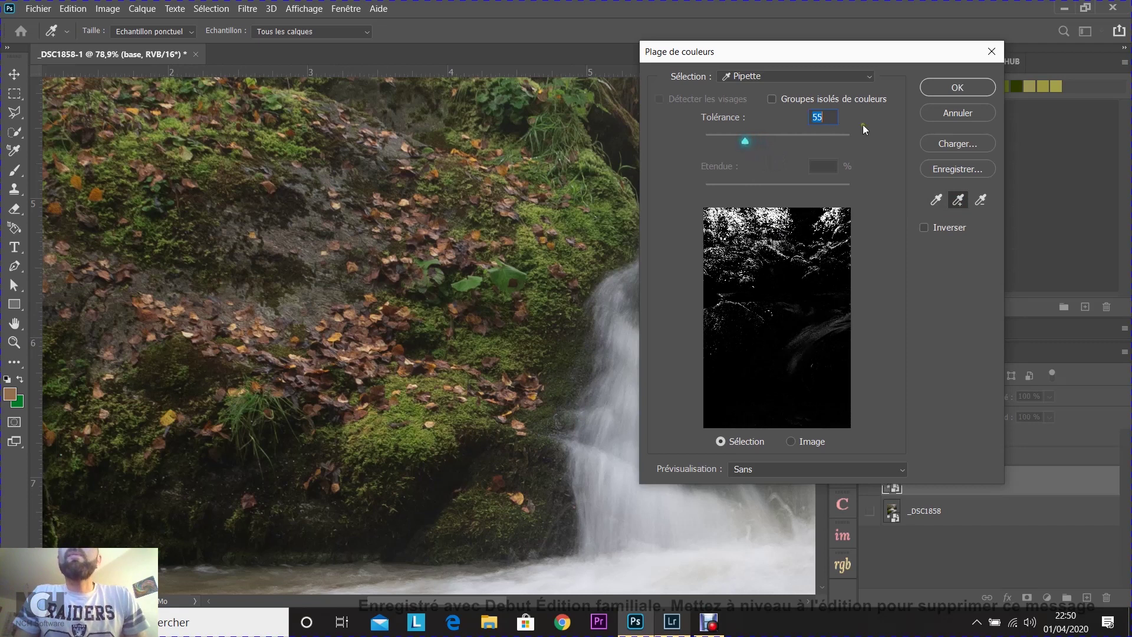
pyautogui.click(949, 89)
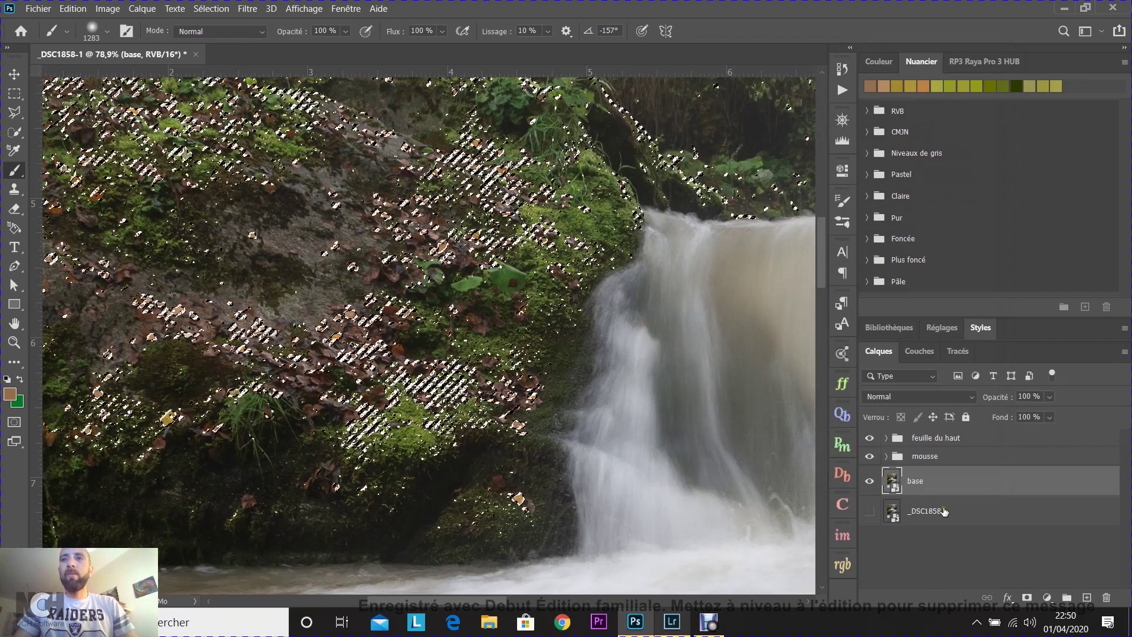
# Add a Selective Color layer masked by the leaf selection and display its mask alone on the canvas.
pyautogui.click(1047, 598)
pyautogui.click(1047, 589)
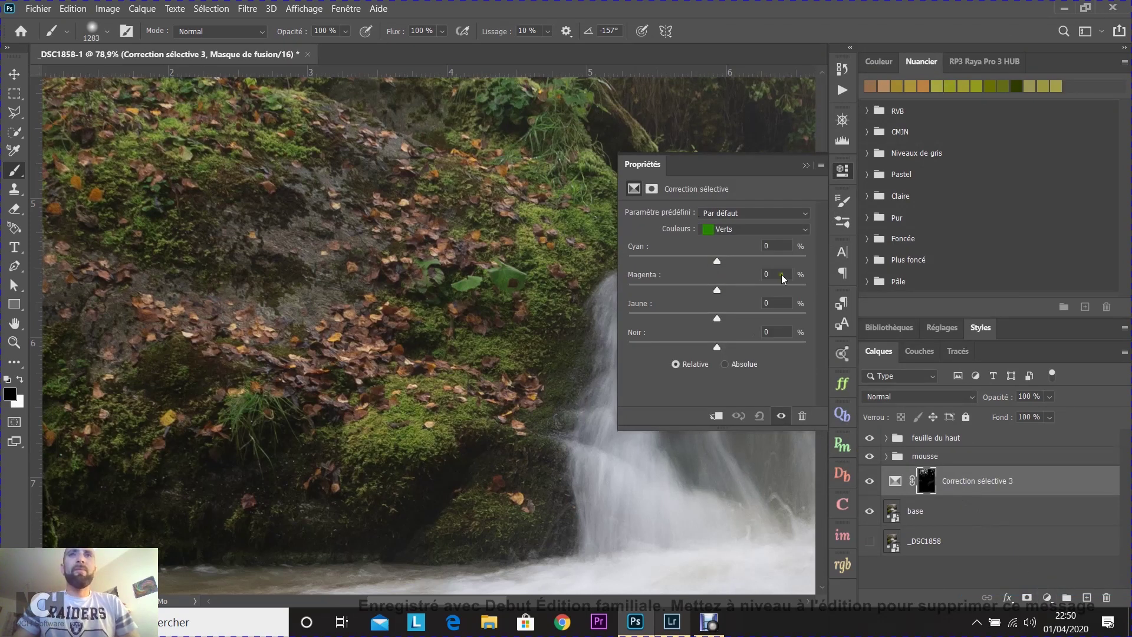
pyautogui.keyDown('alt'); pyautogui.click(928, 481); pyautogui.keyUp('alt')
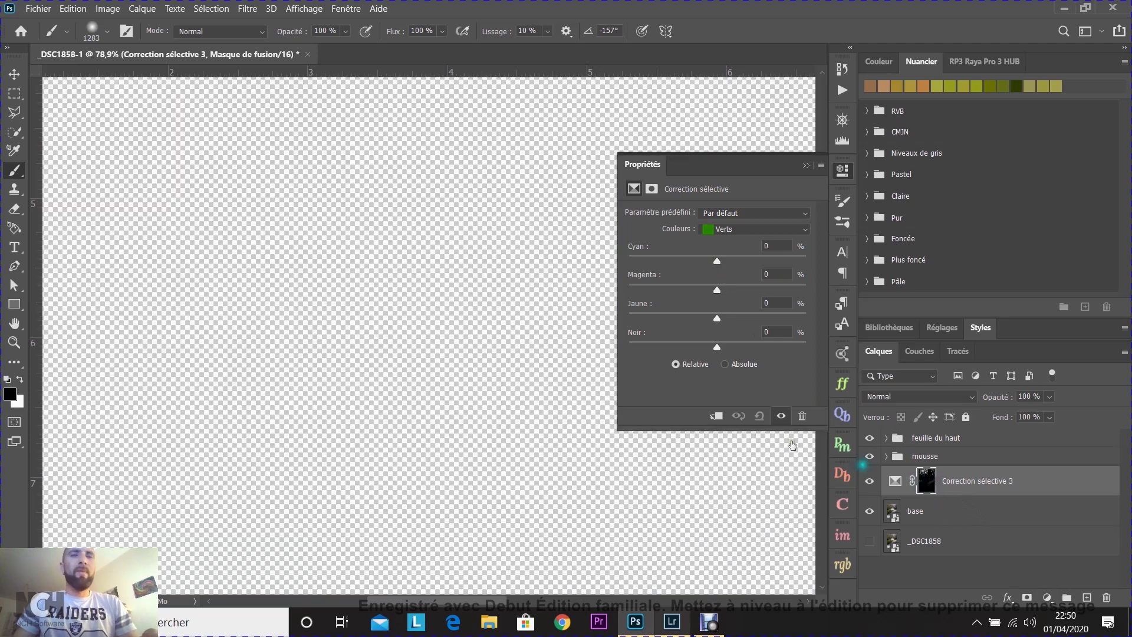
pyautogui.click(802, 167)
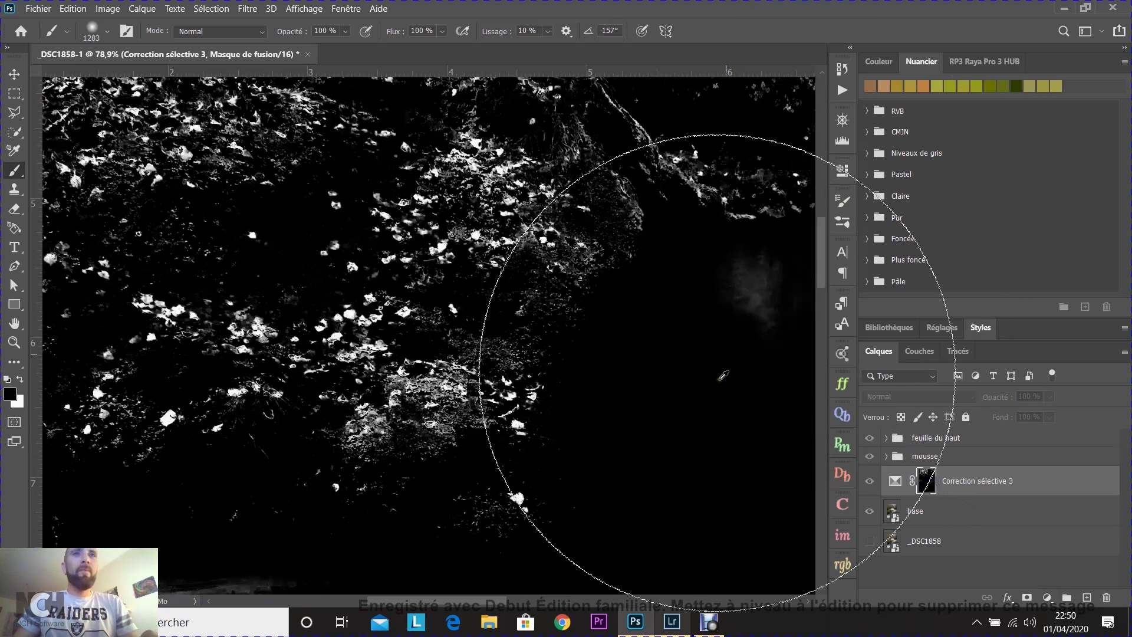
# Paint black with a brush of size 1137 over the foreground rock, stream and whole lower part of the mask.
pyautogui.scroll(-3, 448, 348)
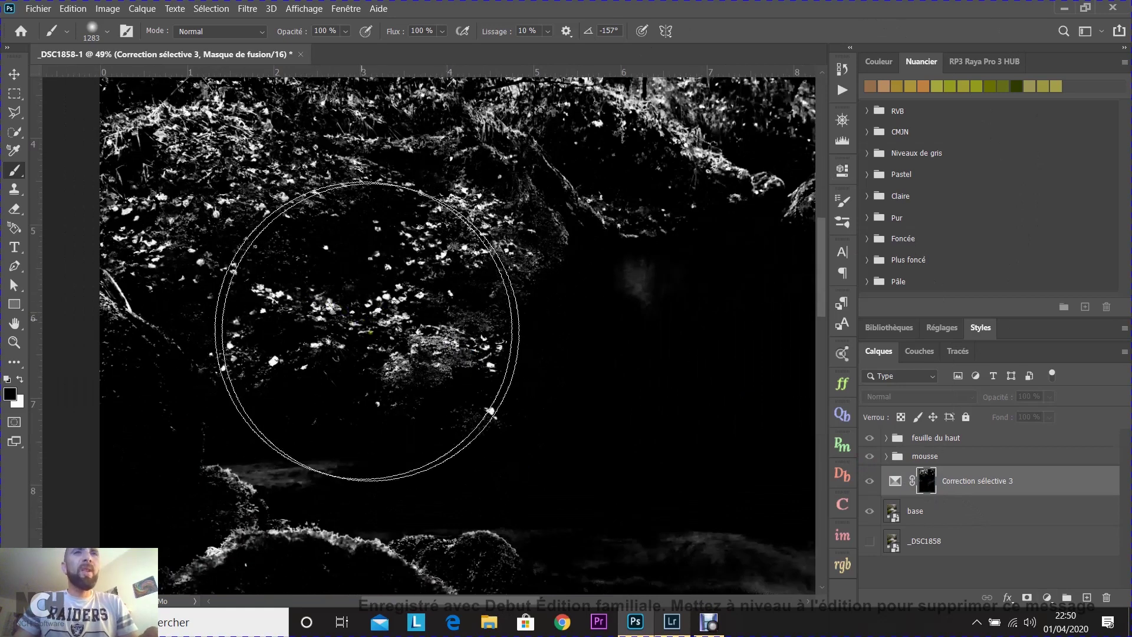
pyautogui.scroll(-2, 492, 336)
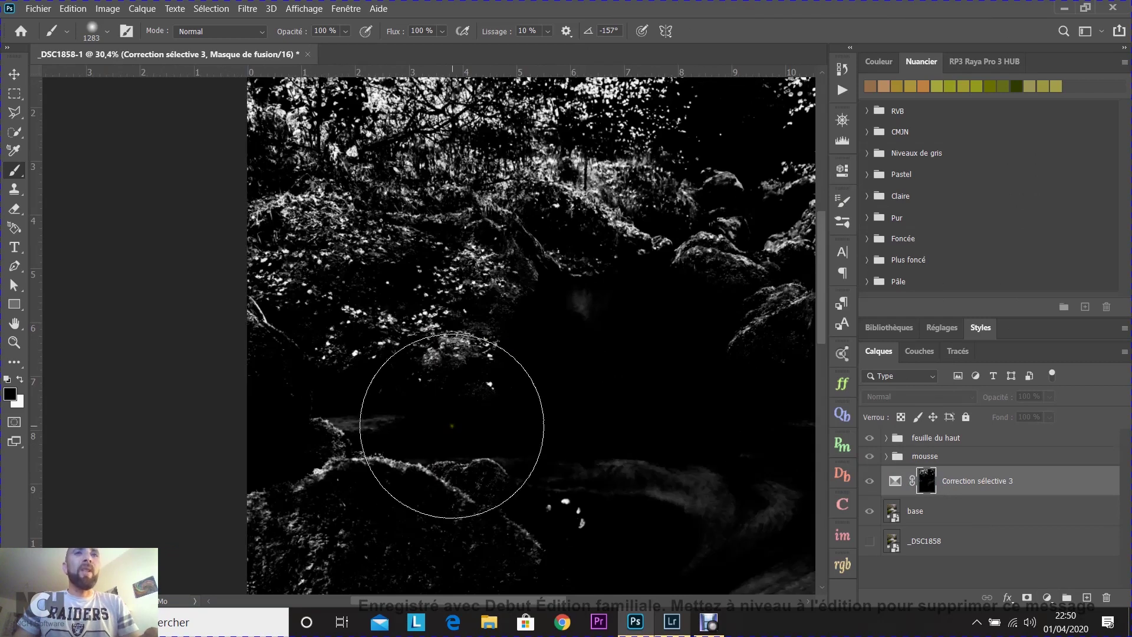
pyautogui.click(13, 75)
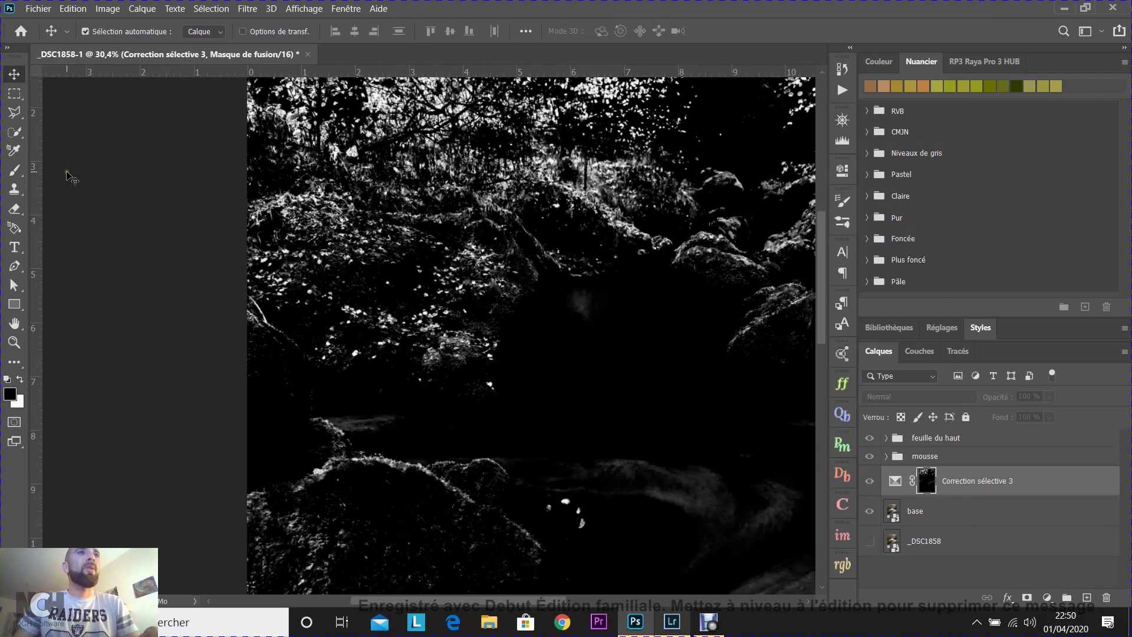
pyautogui.click(14, 169)
pyautogui.scroll(-2, 375, 376)
pyautogui.scroll(-1, 375, 376)
pyautogui.moveTo(392, 401)
pyautogui.mouseDown()
pyautogui.moveTo(407, 406)
pyautogui.moveTo(356, 439)
pyautogui.moveTo(386, 511)
pyautogui.moveTo(324, 404)
pyautogui.mouseUp()
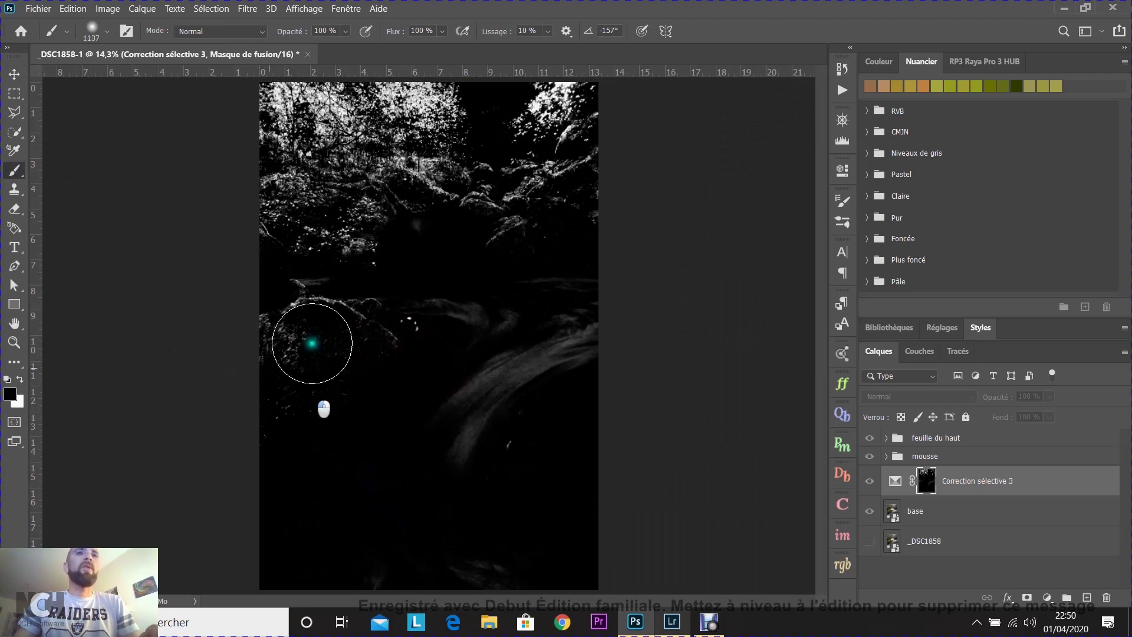
pyautogui.moveTo(292, 318)
pyautogui.mouseDown()
pyautogui.moveTo(539, 308)
pyautogui.moveTo(447, 305)
pyautogui.moveTo(436, 273)
pyautogui.moveTo(460, 319)
pyautogui.moveTo(569, 383)
pyautogui.moveTo(559, 409)
pyautogui.moveTo(467, 435)
pyautogui.moveTo(270, 448)
pyautogui.mouseUp()
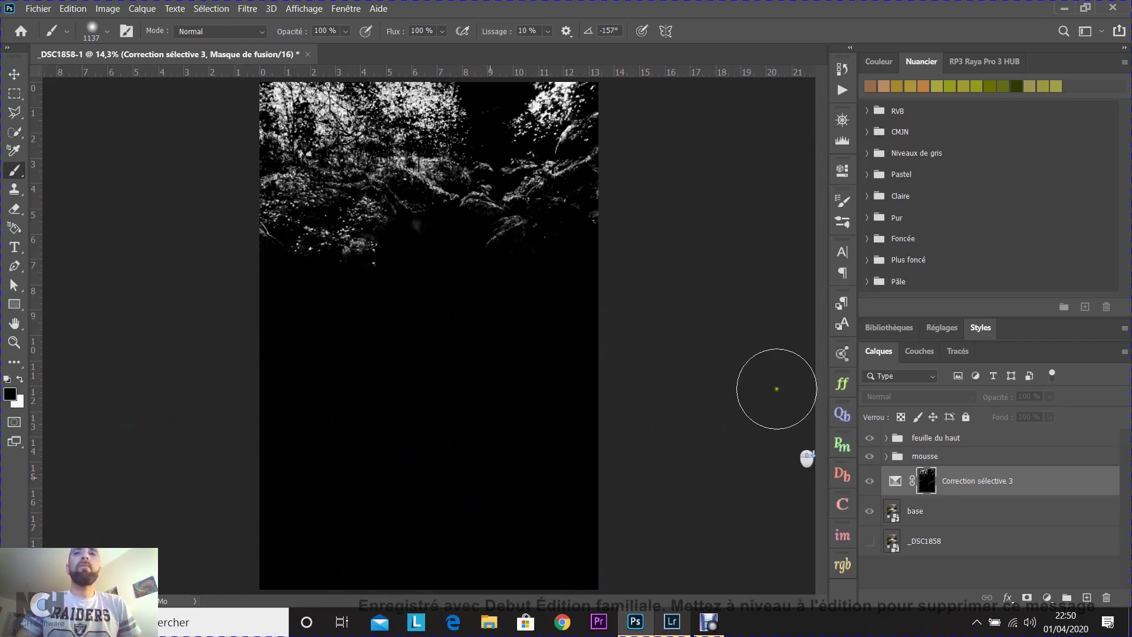
pyautogui.scroll(-1, 590, 396)
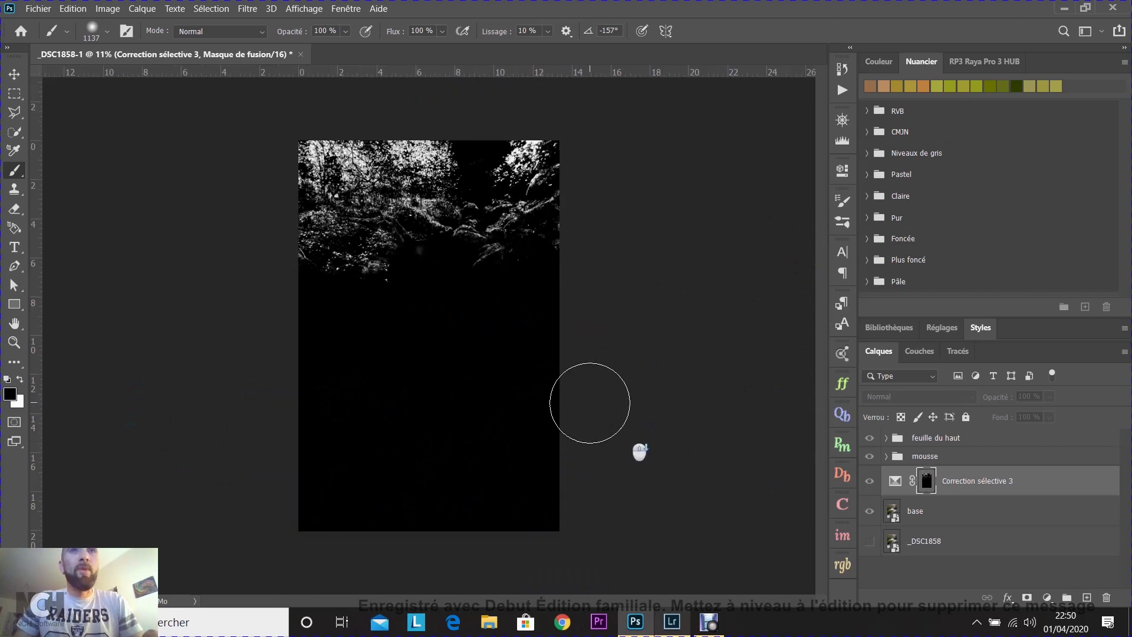
# Paint black over the mask's treetops and far-bank rocks, keeping only the fallen leaves on the bank beside the waterfall.
pyautogui.scroll(2, 369, 267)
pyautogui.scroll(2, 369, 267)
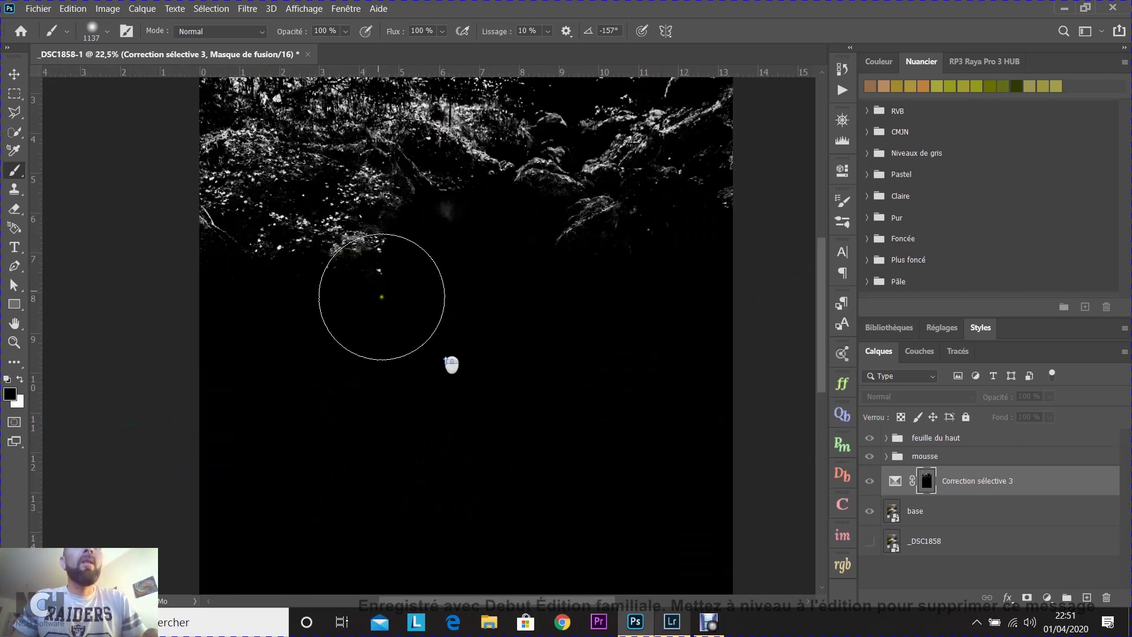
pyautogui.moveTo(397, 165)
pyautogui.mouseDown()
pyautogui.moveTo(148, 146)
pyautogui.moveTo(570, 122)
pyautogui.moveTo(299, 120)
pyautogui.moveTo(174, 145)
pyautogui.moveTo(160, 180)
pyautogui.moveTo(269, 179)
pyautogui.moveTo(308, 205)
pyautogui.moveTo(324, 174)
pyautogui.moveTo(338, 174)
pyautogui.moveTo(342, 210)
pyautogui.moveTo(374, 212)
pyautogui.moveTo(385, 195)
pyautogui.moveTo(443, 207)
pyautogui.moveTo(467, 237)
pyautogui.moveTo(479, 351)
pyautogui.moveTo(517, 331)
pyautogui.moveTo(560, 246)
pyautogui.moveTo(555, 304)
pyautogui.moveTo(578, 428)
pyautogui.moveTo(554, 401)
pyautogui.moveTo(671, 228)
pyautogui.moveTo(662, 134)
pyautogui.mouseUp()
pyautogui.moveTo(654, 140)
pyautogui.mouseDown()
pyautogui.moveTo(682, 237)
pyautogui.moveTo(692, 398)
pyautogui.moveTo(724, 83)
pyautogui.moveTo(677, 241)
pyautogui.moveTo(624, 251)
pyautogui.moveTo(578, 161)
pyautogui.moveTo(618, 257)
pyautogui.mouseUp()
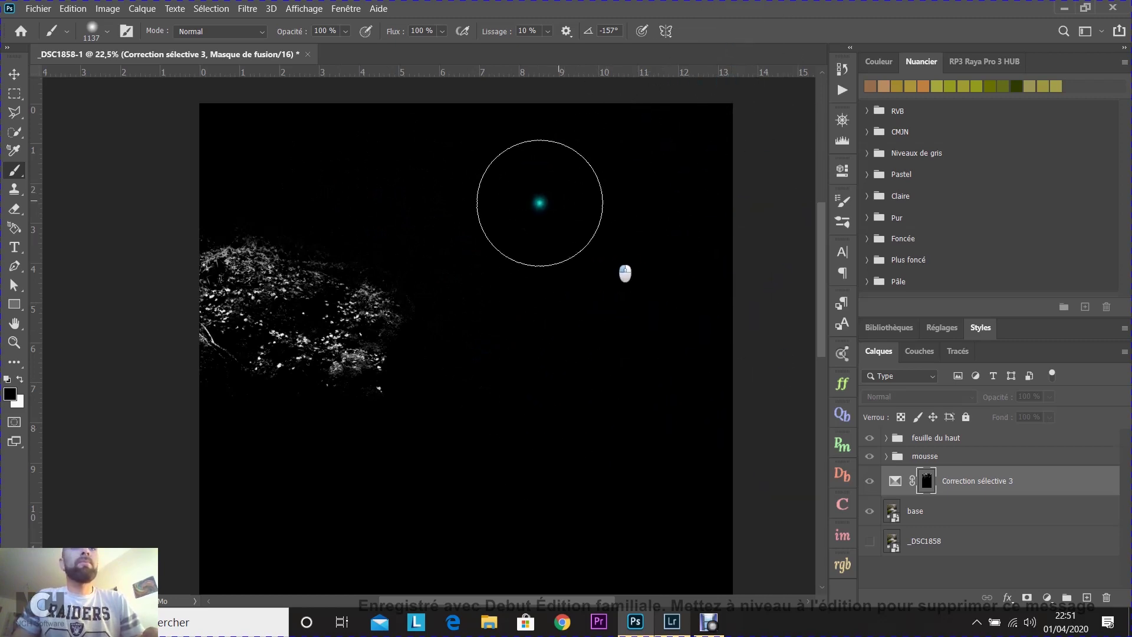
pyautogui.moveTo(365, 210)
pyautogui.mouseDown()
pyautogui.moveTo(274, 189)
pyautogui.moveTo(221, 189)
pyautogui.moveTo(299, 190)
pyautogui.moveTo(208, 210)
pyautogui.moveTo(257, 188)
pyautogui.moveTo(209, 220)
pyautogui.moveTo(306, 198)
pyautogui.moveTo(240, 212)
pyautogui.moveTo(336, 216)
pyautogui.moveTo(265, 199)
pyautogui.moveTo(378, 186)
pyautogui.mouseUp()
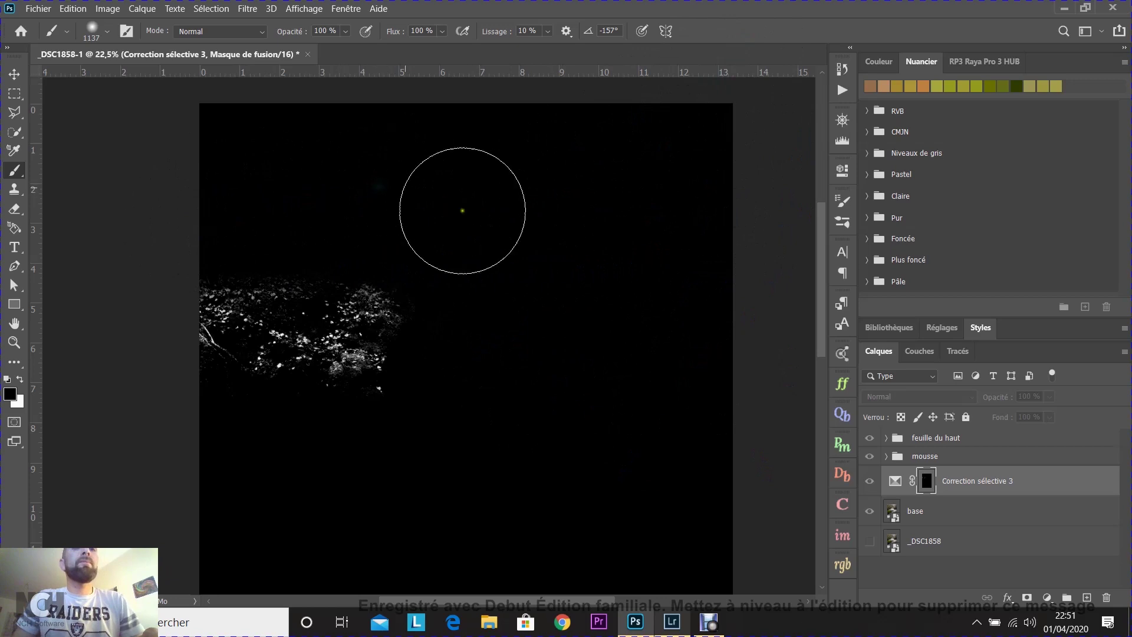
pyautogui.scroll(1, 336, 308)
pyautogui.scroll(2, 337, 308)
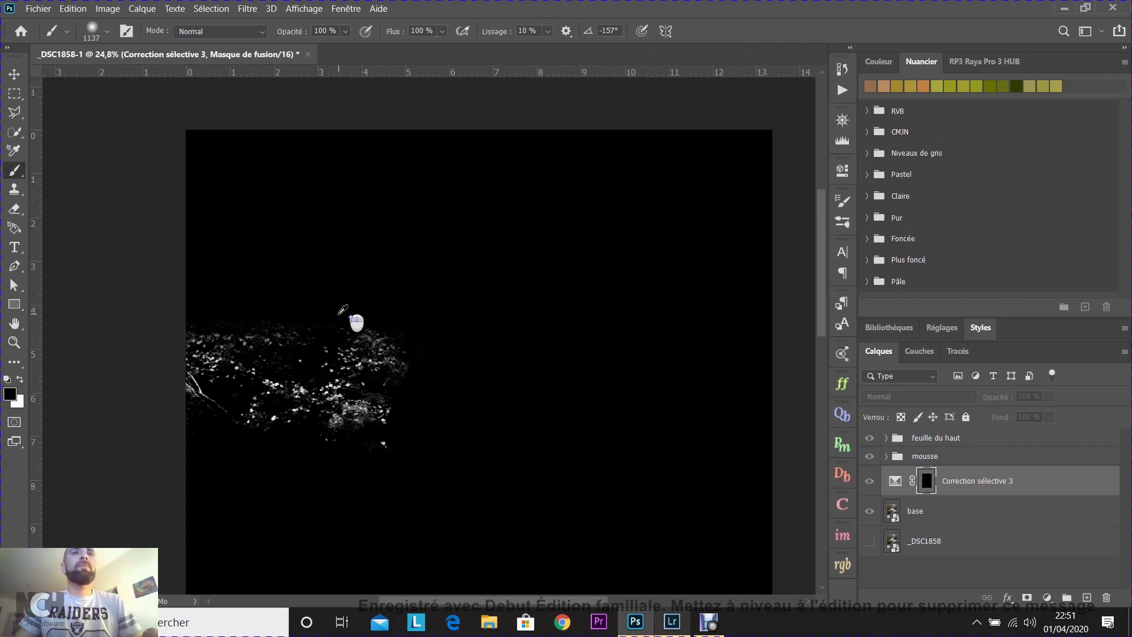
pyautogui.scroll(-2, 453, 410)
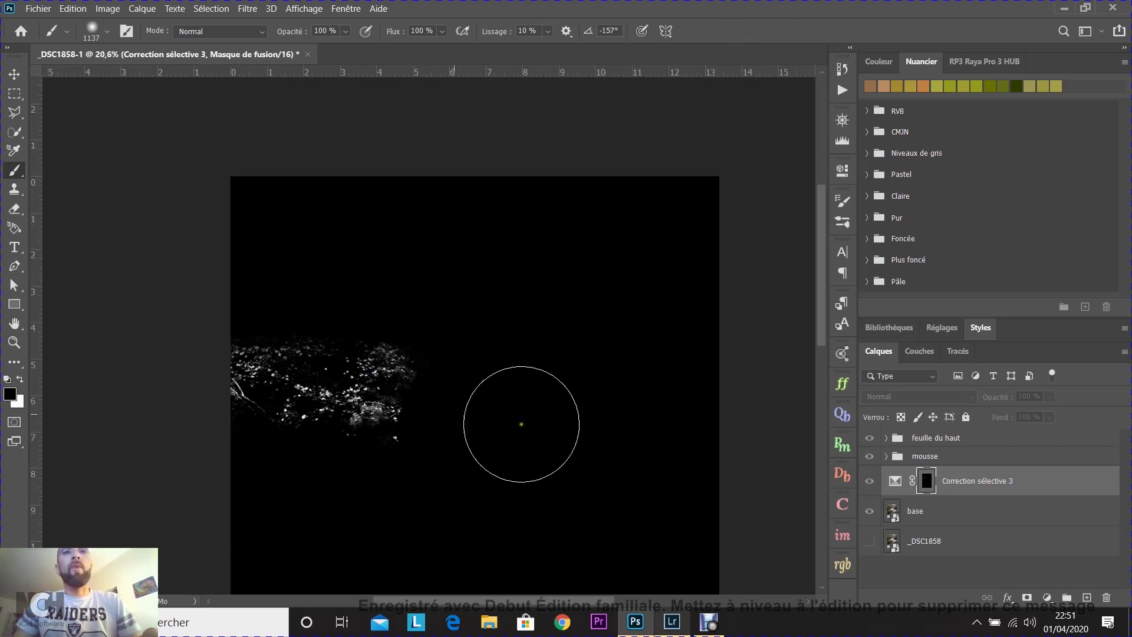
# Return to the photo and set the Jaunes of Correction sélective 3 to Cyan -27 % and Magenta +32 %.
pyautogui.click(896, 482)
pyautogui.scroll(5, 345, 410)
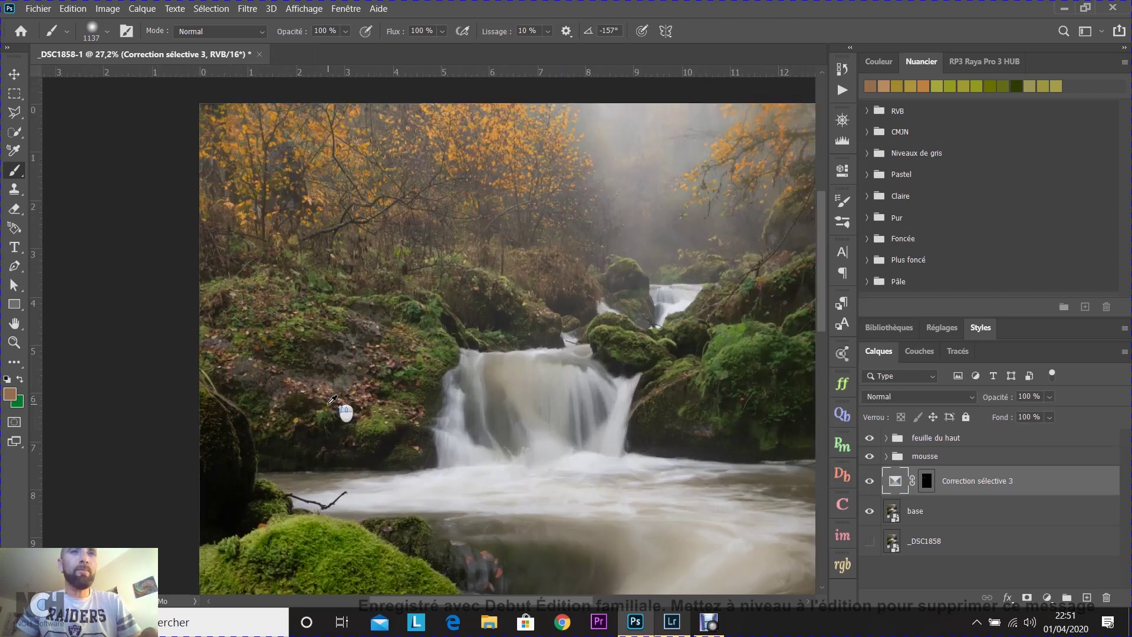
pyautogui.scroll(3, 356, 391)
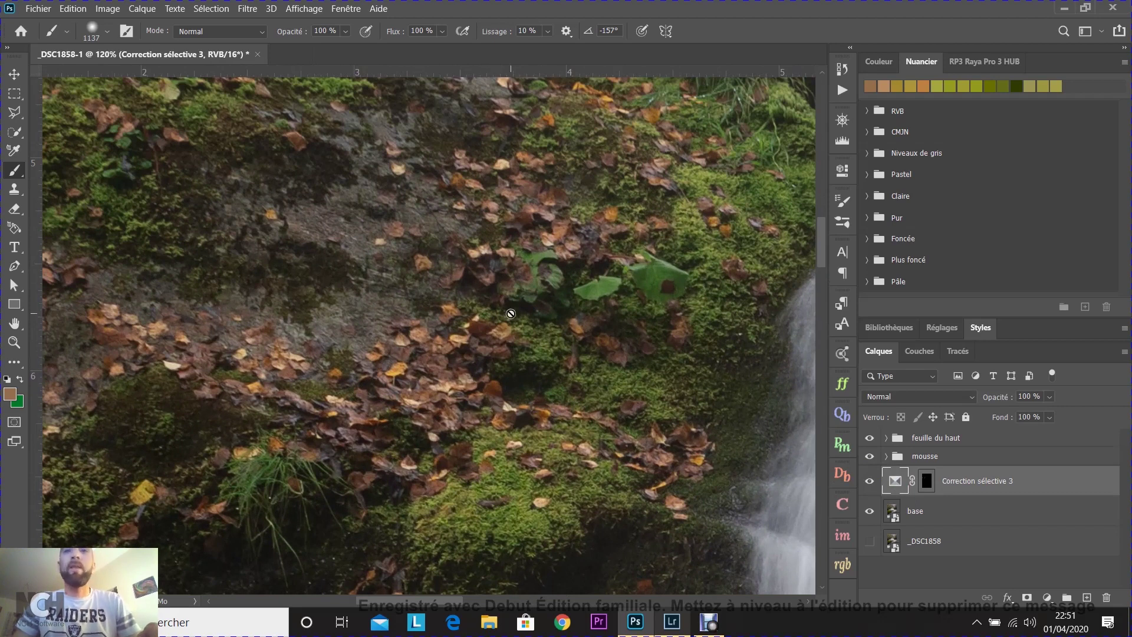
pyautogui.doubleClick(905, 490)
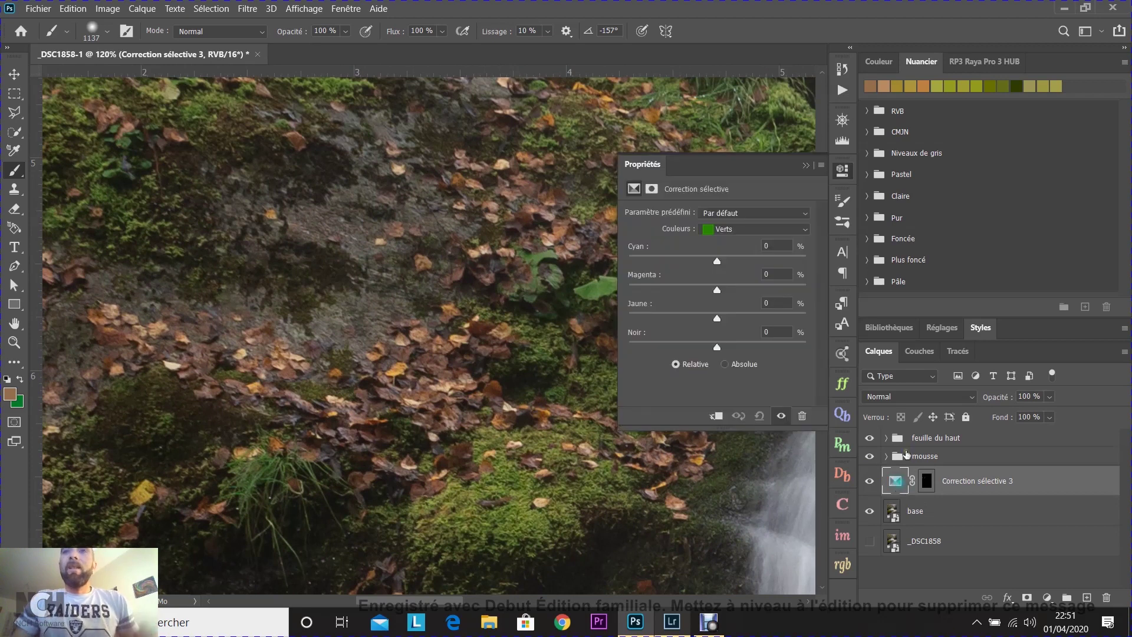
pyautogui.click(746, 229)
pyautogui.click(733, 253)
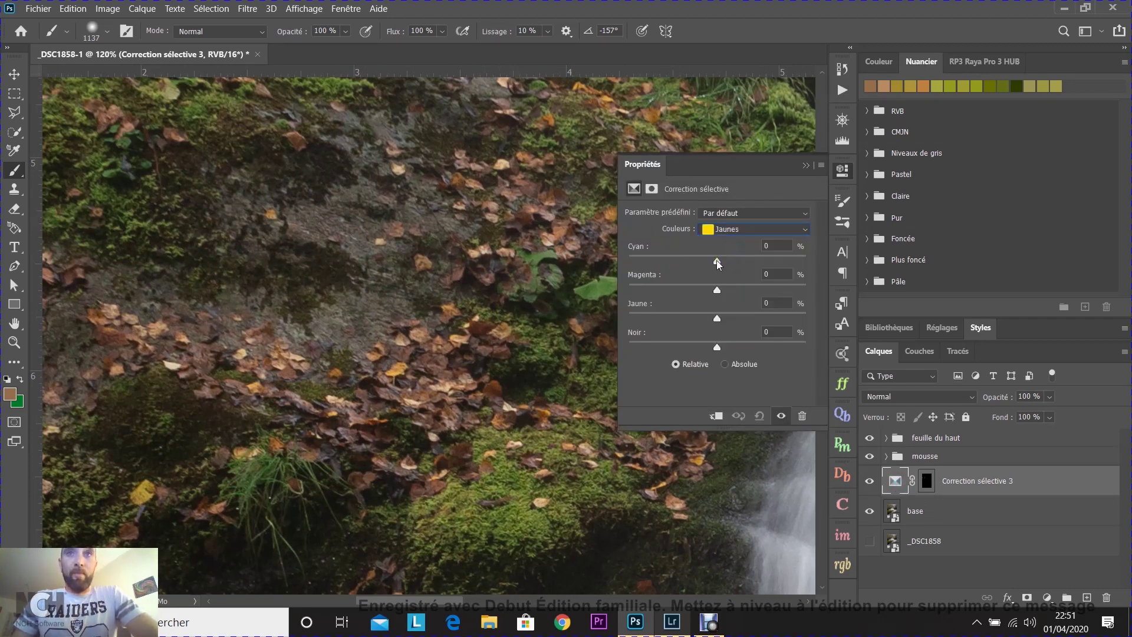
pyautogui.moveTo(718, 264); pyautogui.dragTo(747, 296)
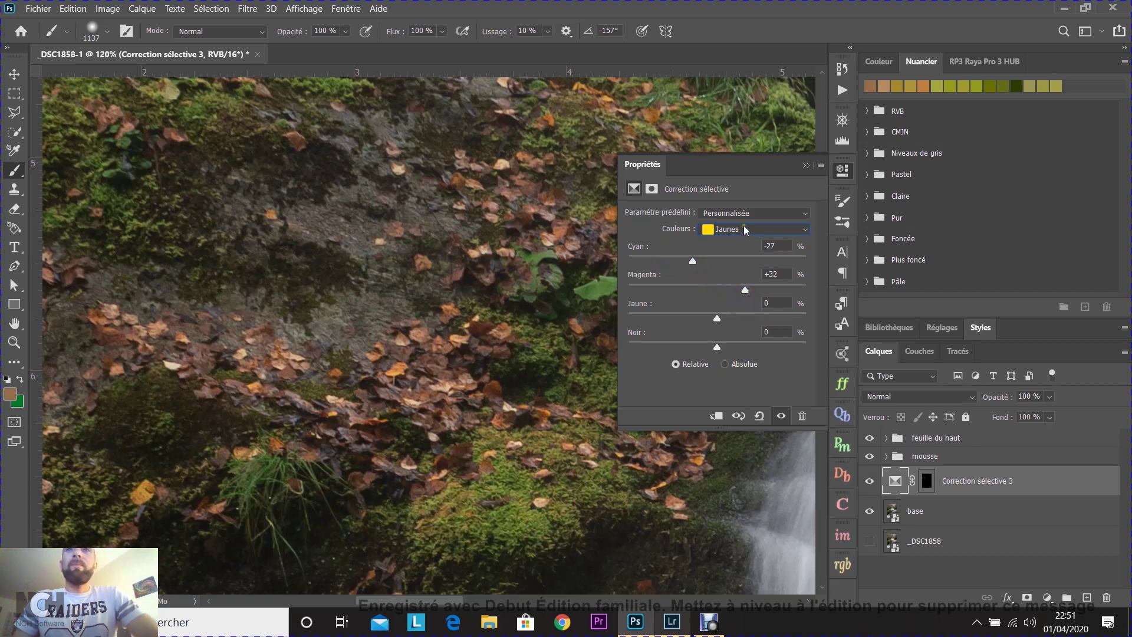
# Close the Selective Color properties and add a Curves adjustment layer above Correction sélective 3.
pyautogui.click(806, 167)
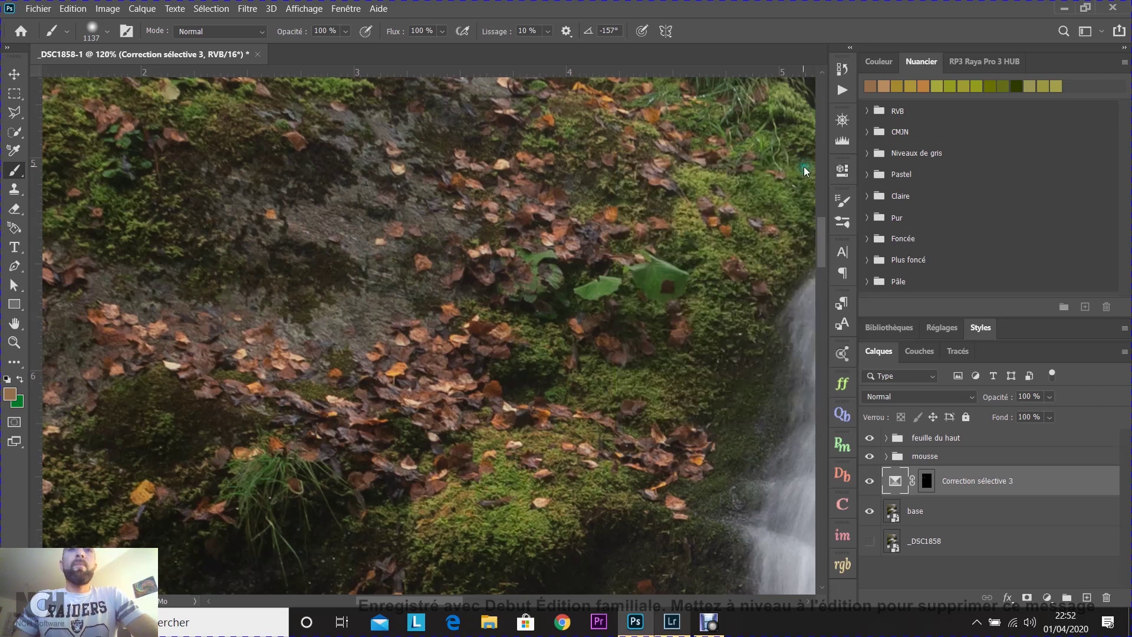
pyautogui.click(1047, 598)
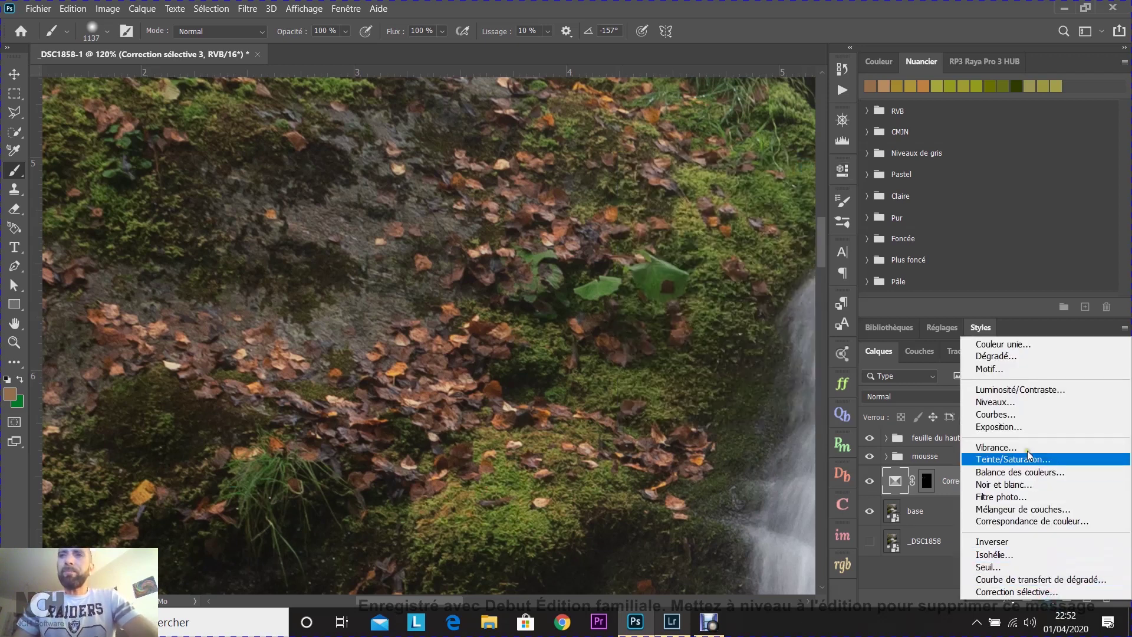
pyautogui.click(1018, 415)
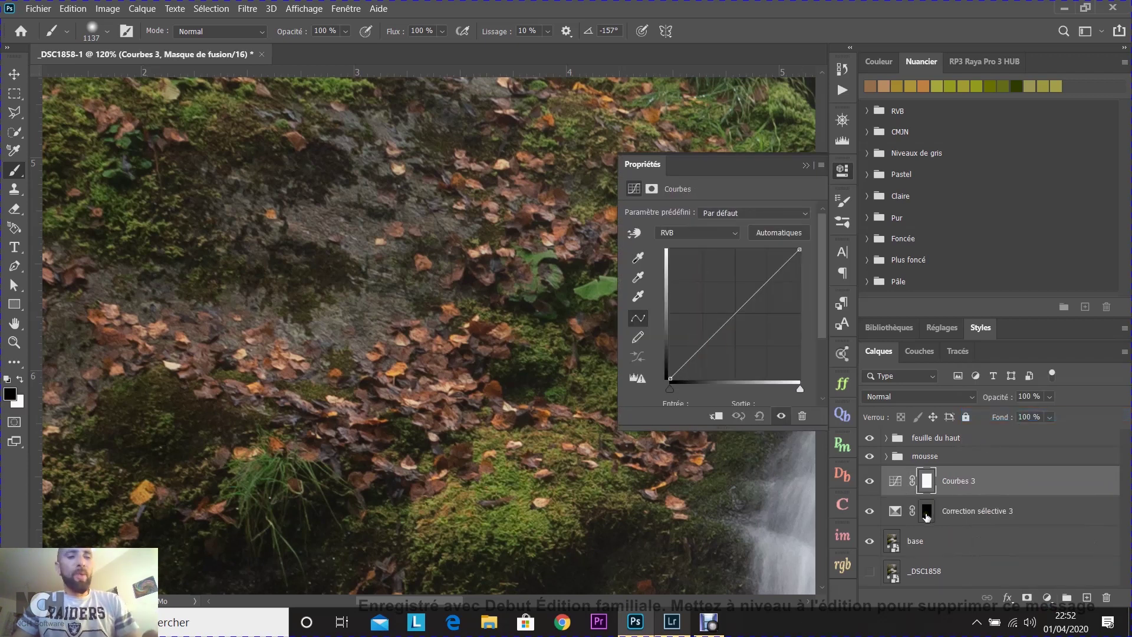
# Replace the mask of Courbes 3 with a copy of the Correction sélective 3 mask and make its curve adjustment active.
pyautogui.moveTo(927, 516); pyautogui.dragTo(926, 480)
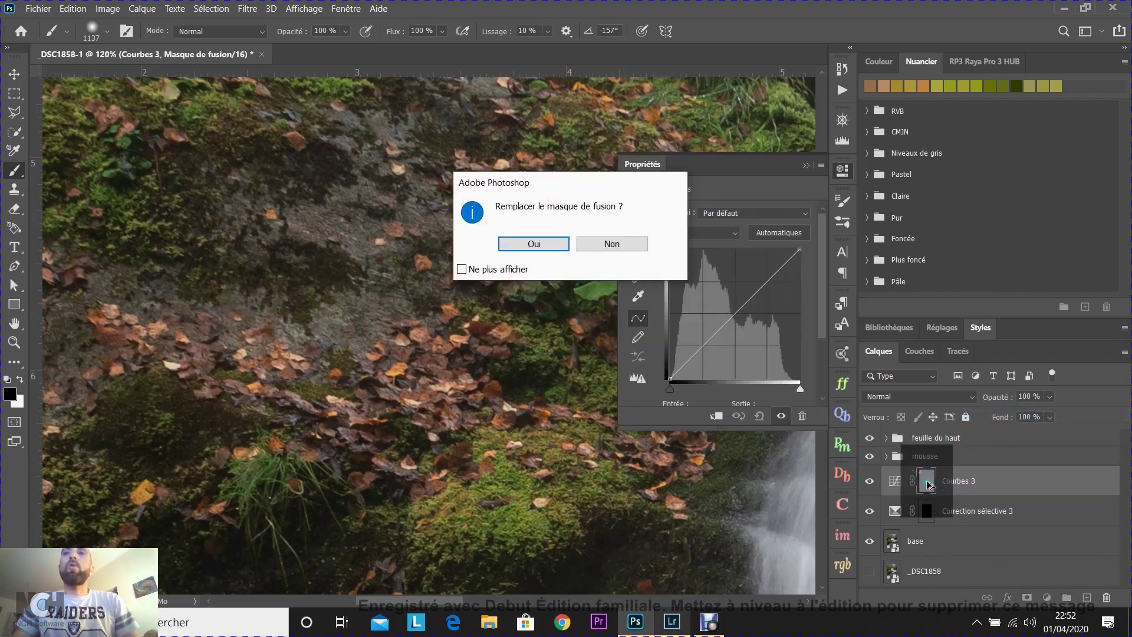
pyautogui.click(537, 242)
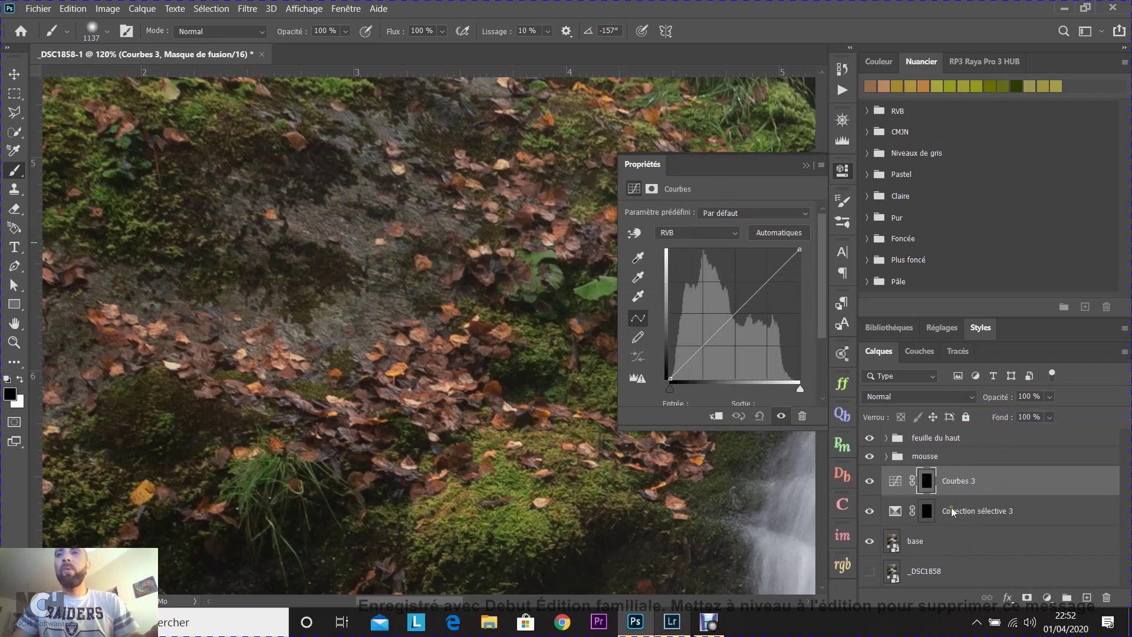
pyautogui.click(895, 484)
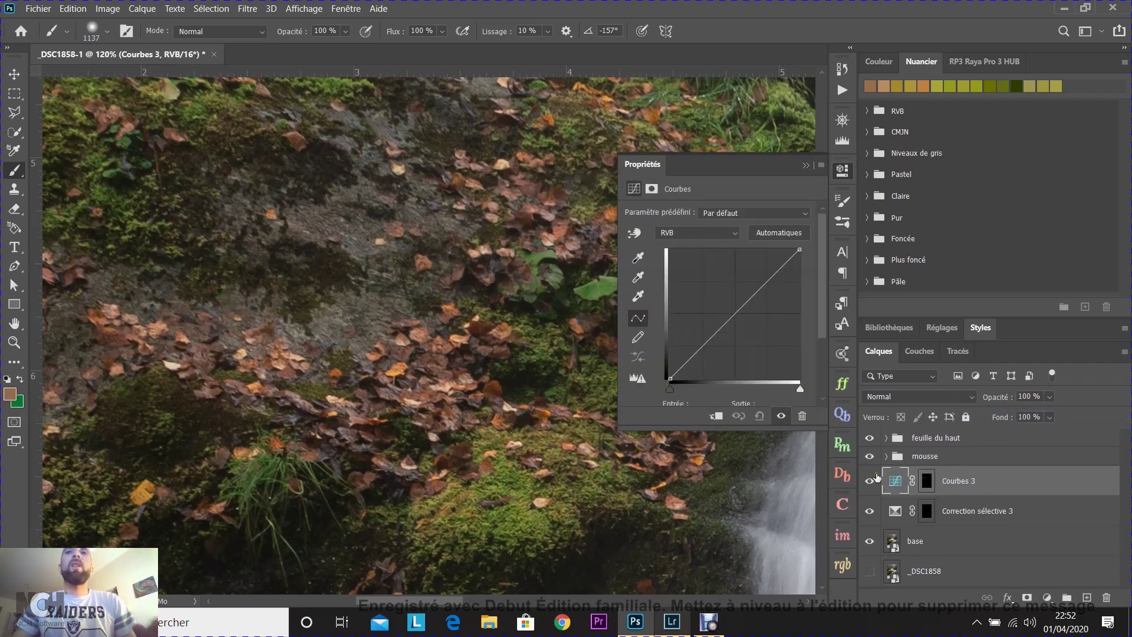
# Raise the highlights of the Rouge channel in Courbes 3 and anchor the curve with a second point in the shadows.
pyautogui.click(706, 233)
pyautogui.click(708, 243)
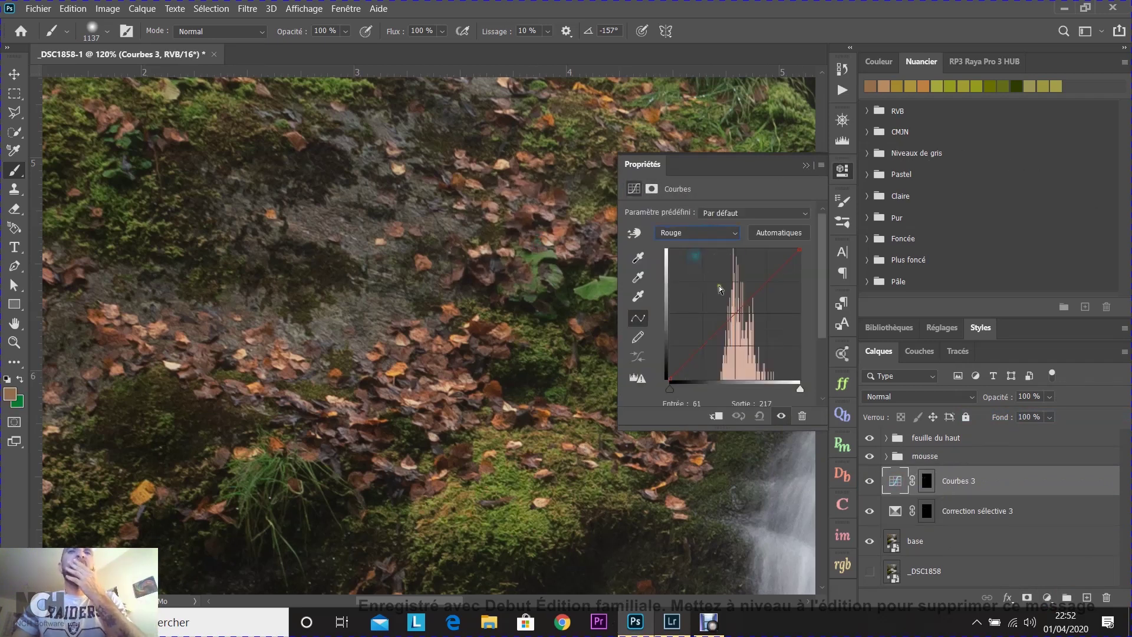
pyautogui.click(761, 287)
pyautogui.moveTo(761, 287); pyautogui.dragTo(753, 280)
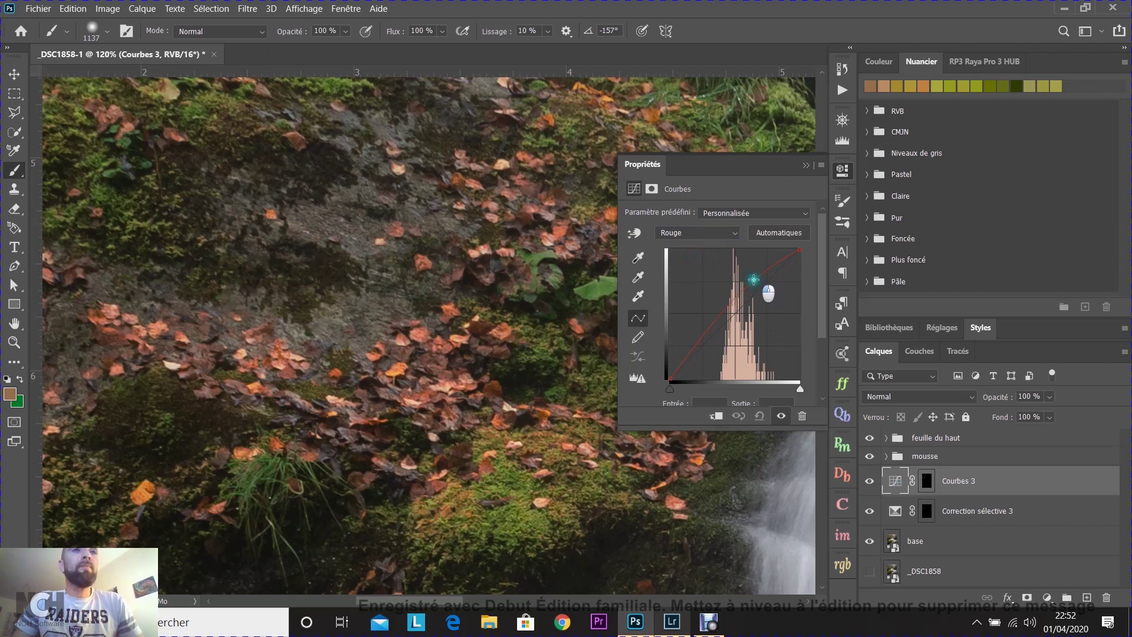
pyautogui.moveTo(753, 280); pyautogui.dragTo(755, 283)
pyautogui.click(710, 334)
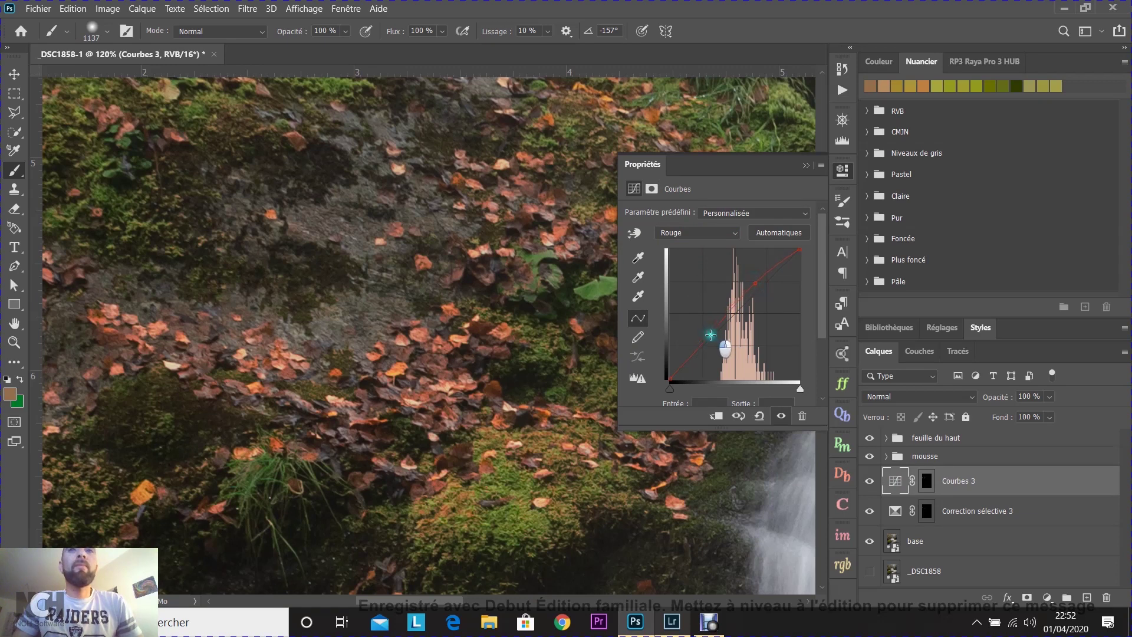
# Lower the Bleu channel of Courbes 3 slightly with one point in the darker midtones.
pyautogui.click(696, 232)
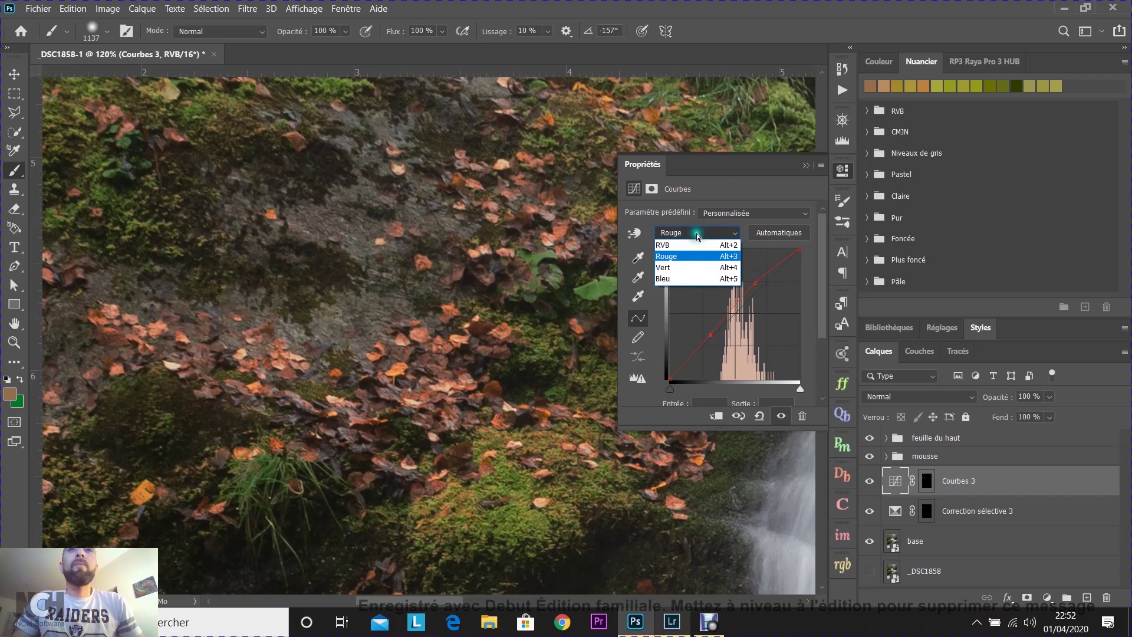
pyautogui.click(685, 279)
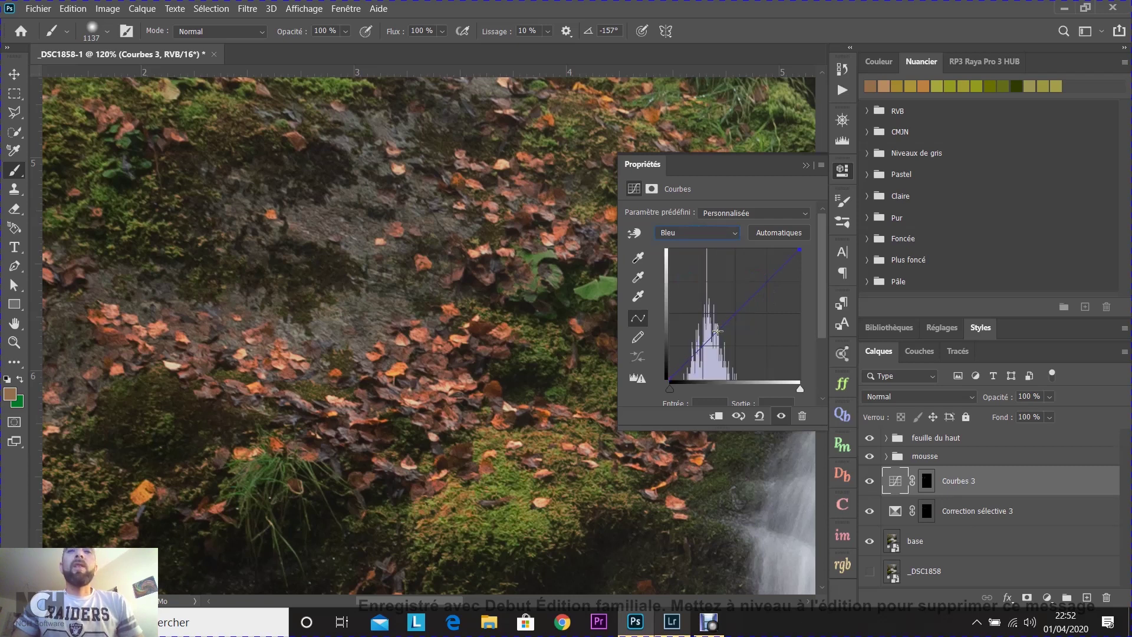
pyautogui.click(718, 332)
pyautogui.moveTo(717, 331); pyautogui.dragTo(719, 334)
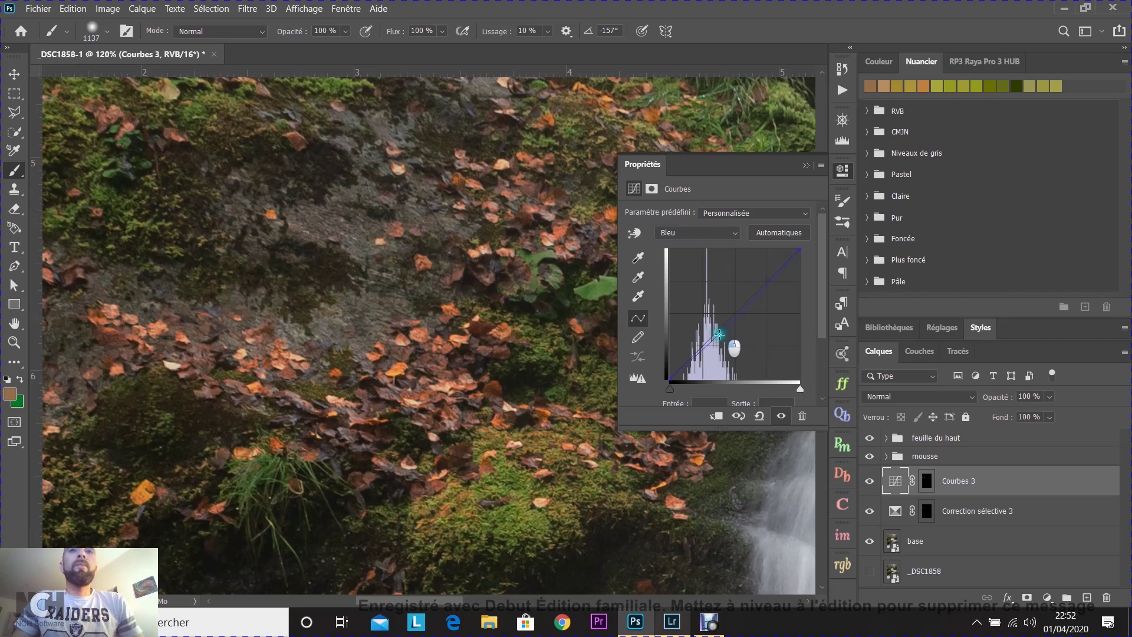
# Lower the Vert channel of Courbes 3 slightly in the midtones and close the curve properties.
pyautogui.click(720, 233)
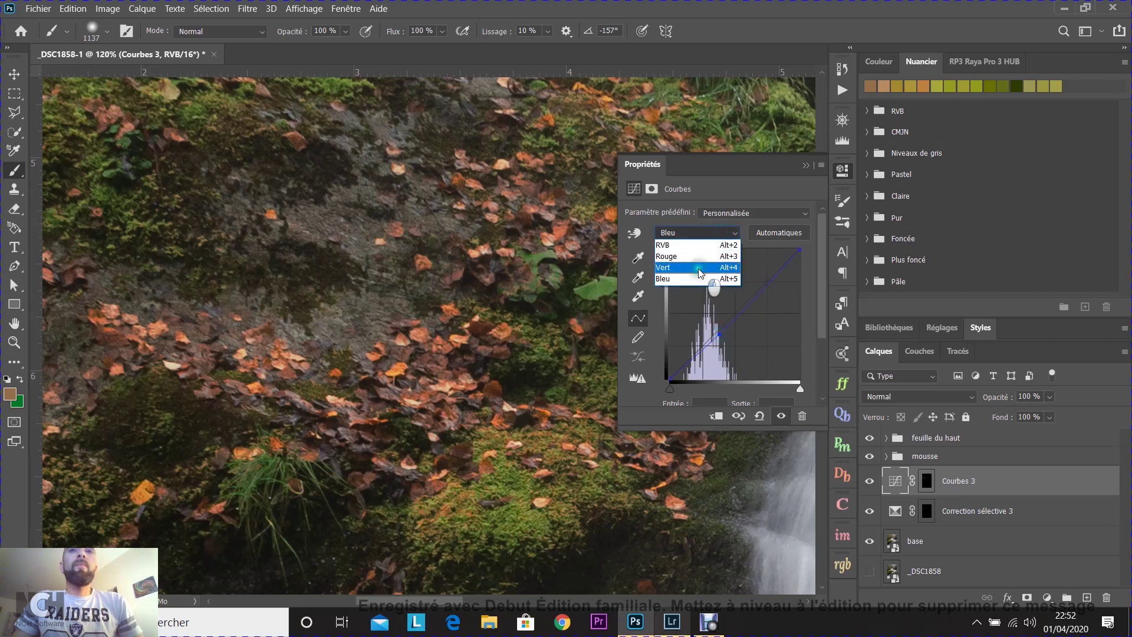
pyautogui.click(700, 270)
pyautogui.moveTo(729, 317); pyautogui.dragTo(731, 323)
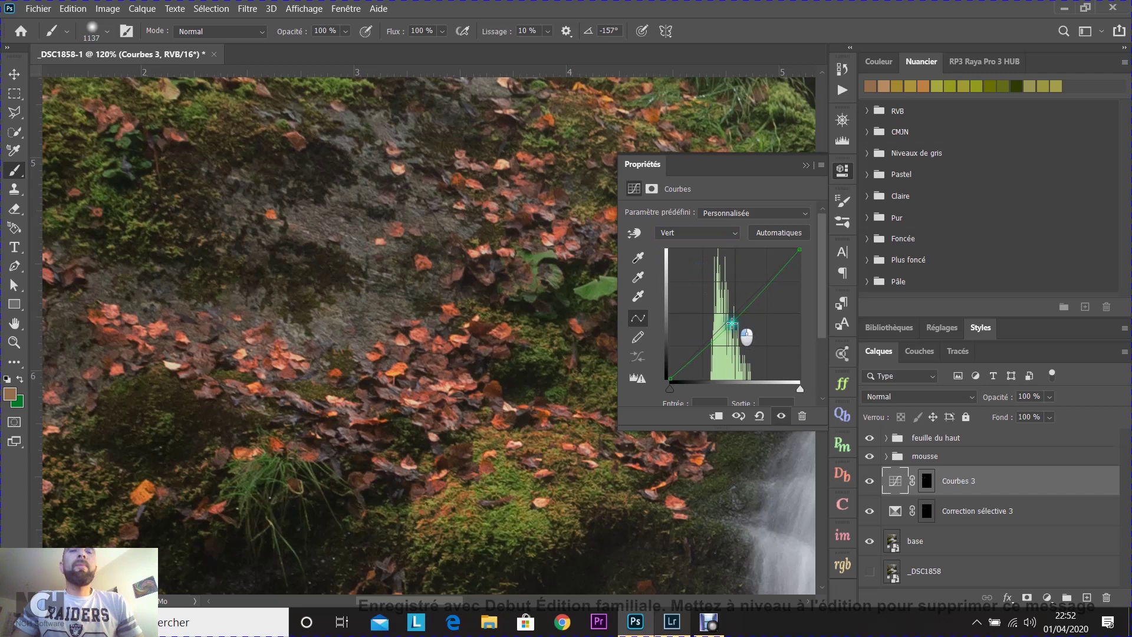
pyautogui.moveTo(732, 323); pyautogui.dragTo(731, 322)
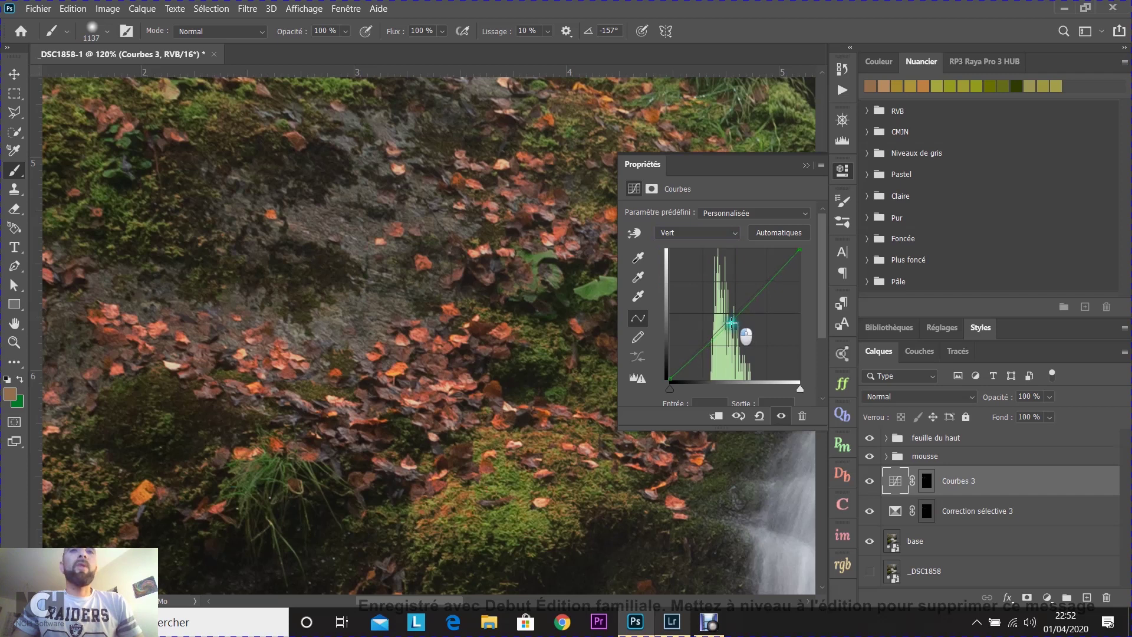
pyautogui.moveTo(731, 323); pyautogui.dragTo(731, 323)
pyautogui.click(808, 167)
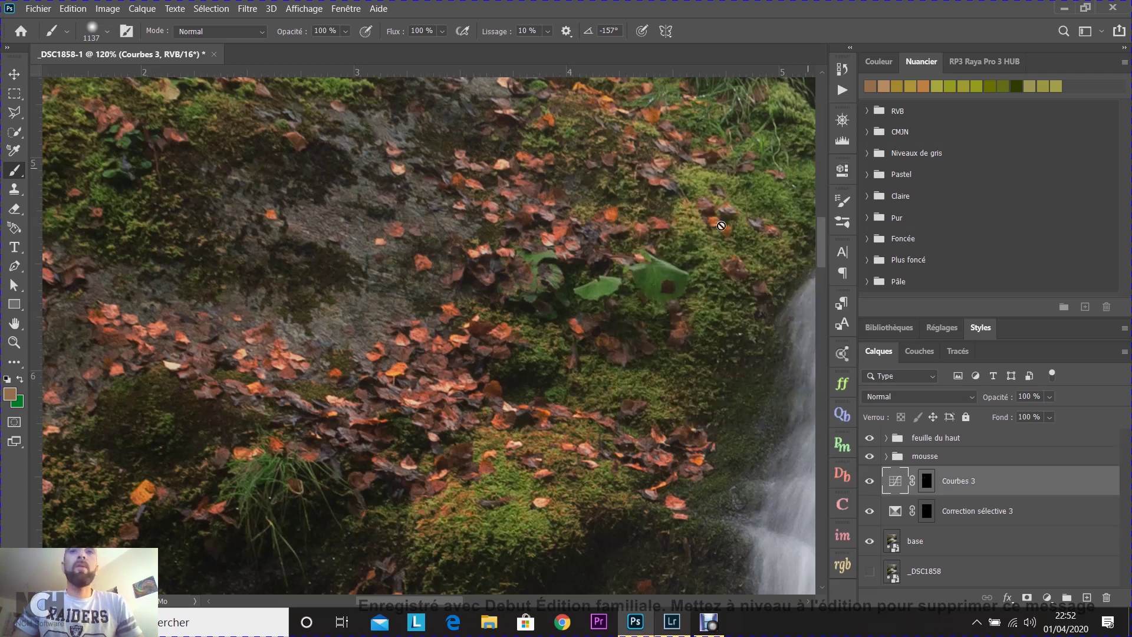
# Paint black on the Courbes 3 mask with a brush of size 107 over the mossy areas around the fallen leaves.
pyautogui.click(925, 482)
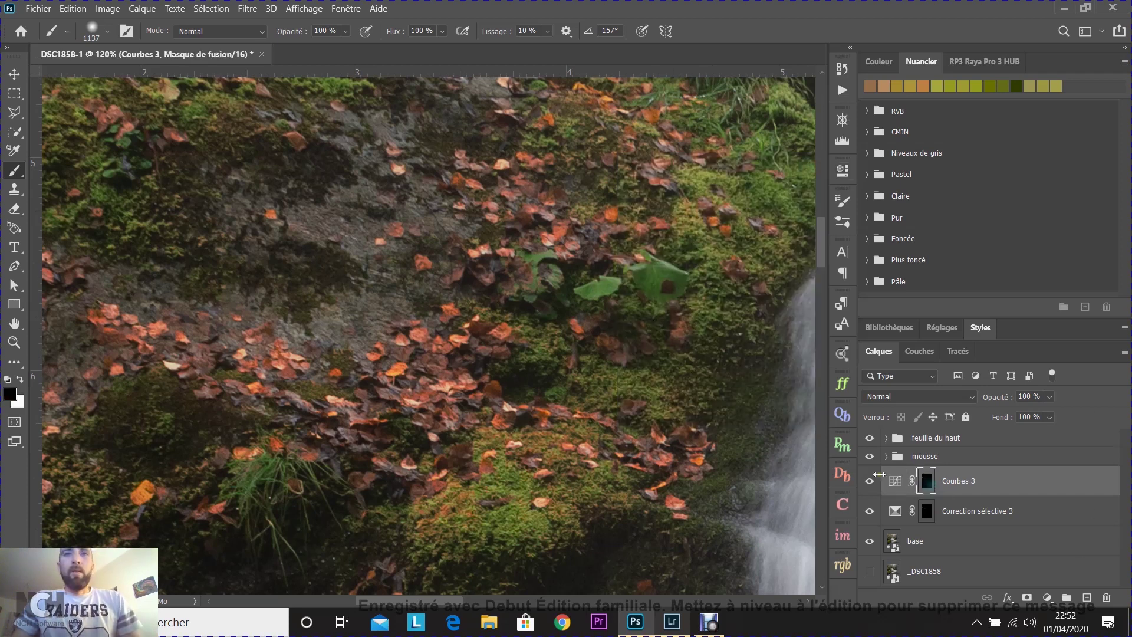
pyautogui.moveTo(523, 318); pyautogui.dragTo(412, 323)
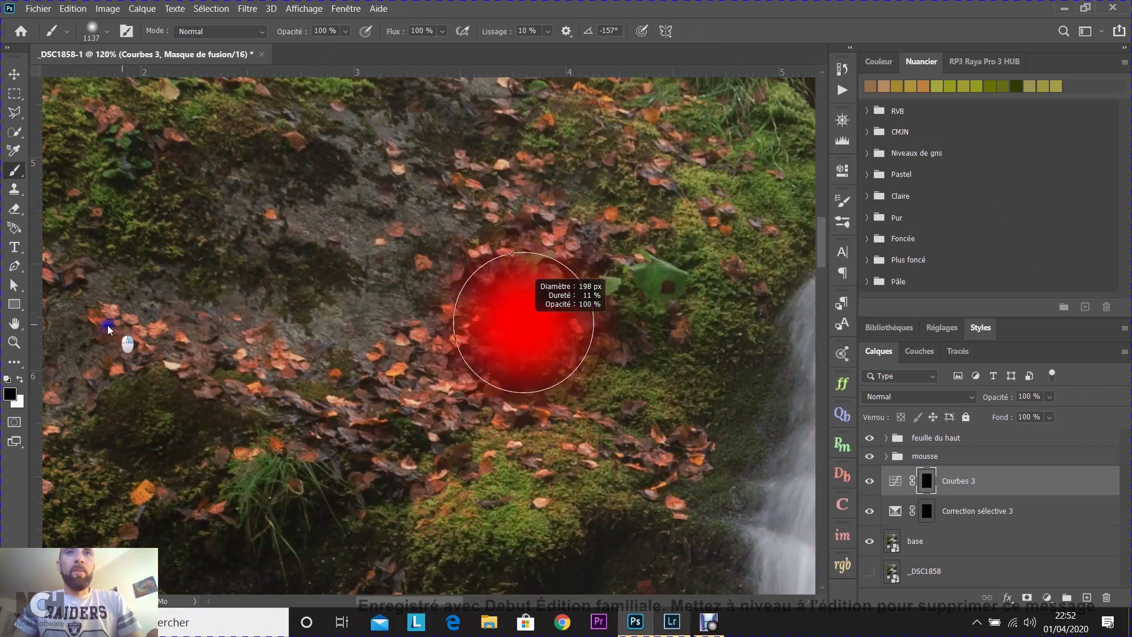
pyautogui.scroll(-1, 471, 401)
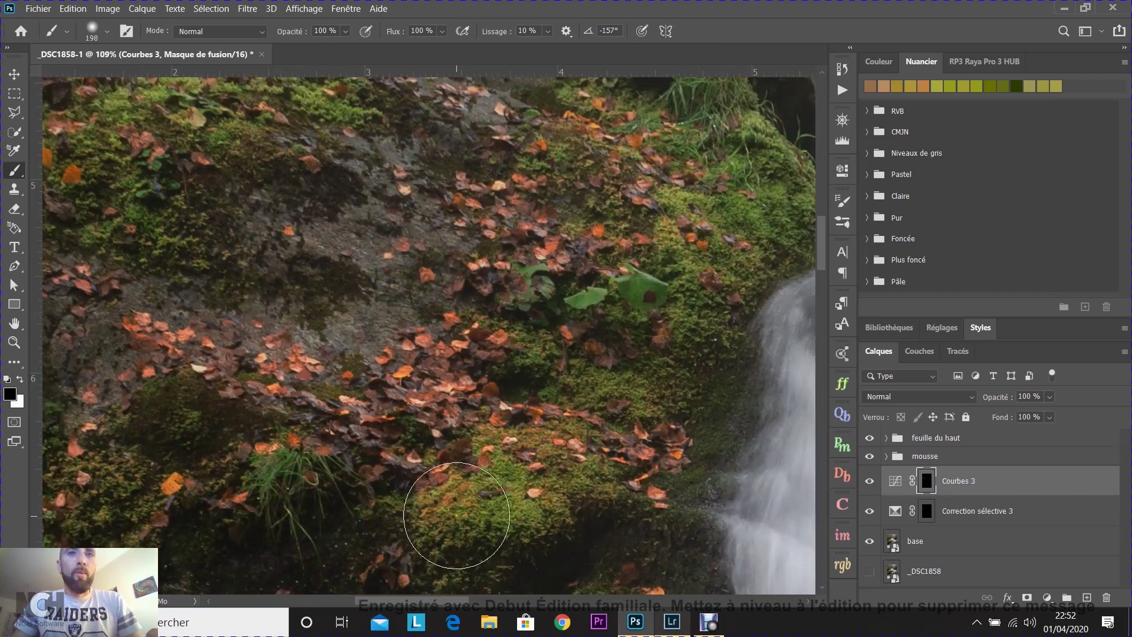
pyautogui.moveTo(457, 518)
pyautogui.mouseDown()
pyautogui.moveTo(404, 536)
pyautogui.moveTo(422, 531)
pyautogui.mouseUp()
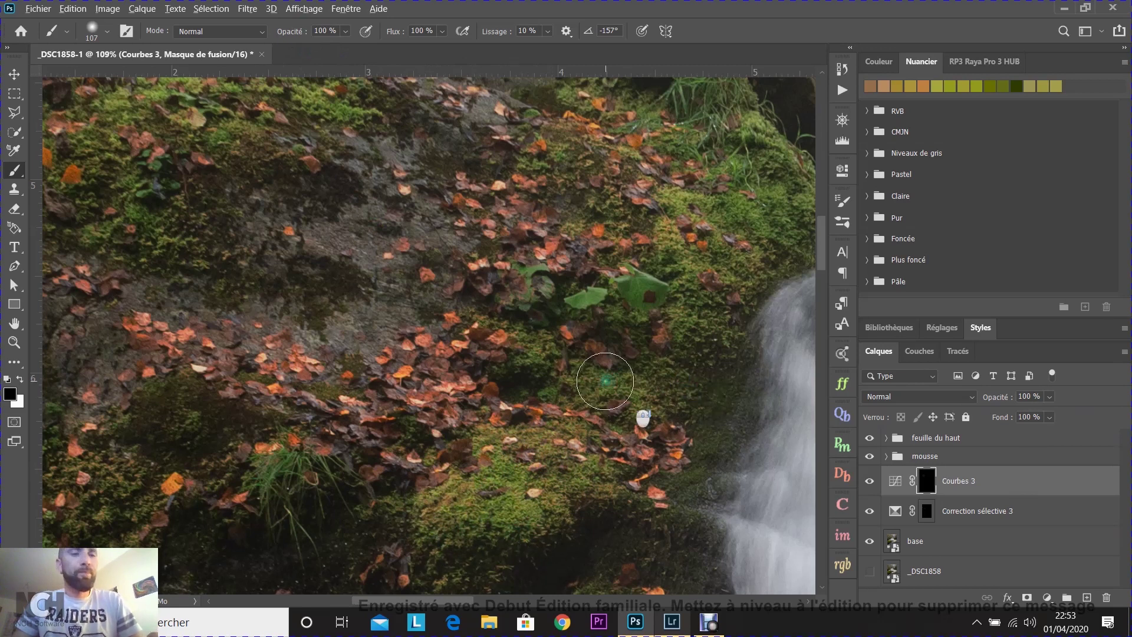
pyautogui.scroll(-4, 605, 380)
pyautogui.scroll(2, 605, 381)
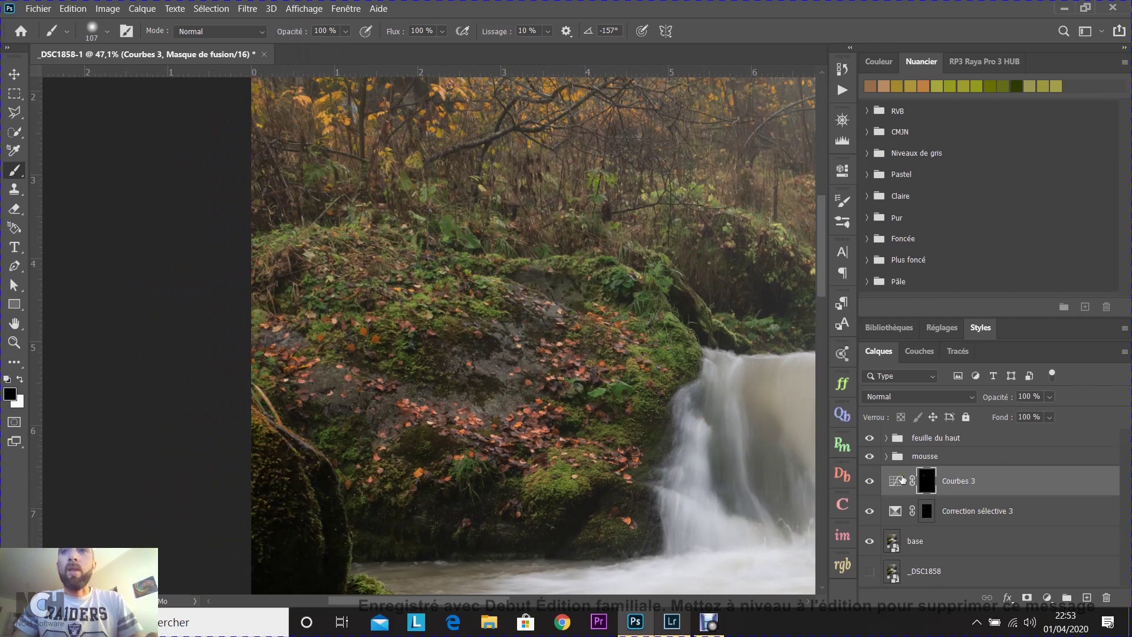
# Group Courbes 3 and Correction sélective 3 as "feuille rocher" and compare the photo with the group hidden and shown.
pyautogui.keyDown('shift'); pyautogui.click(1038, 509); pyautogui.keyUp('shift')
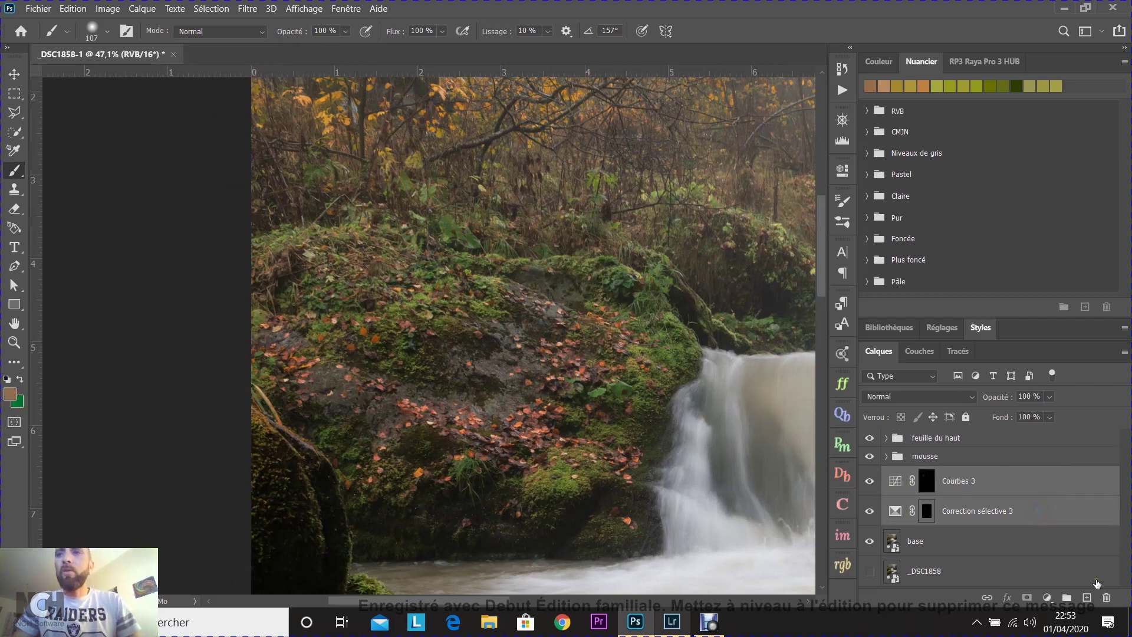
pyautogui.click(1066, 595)
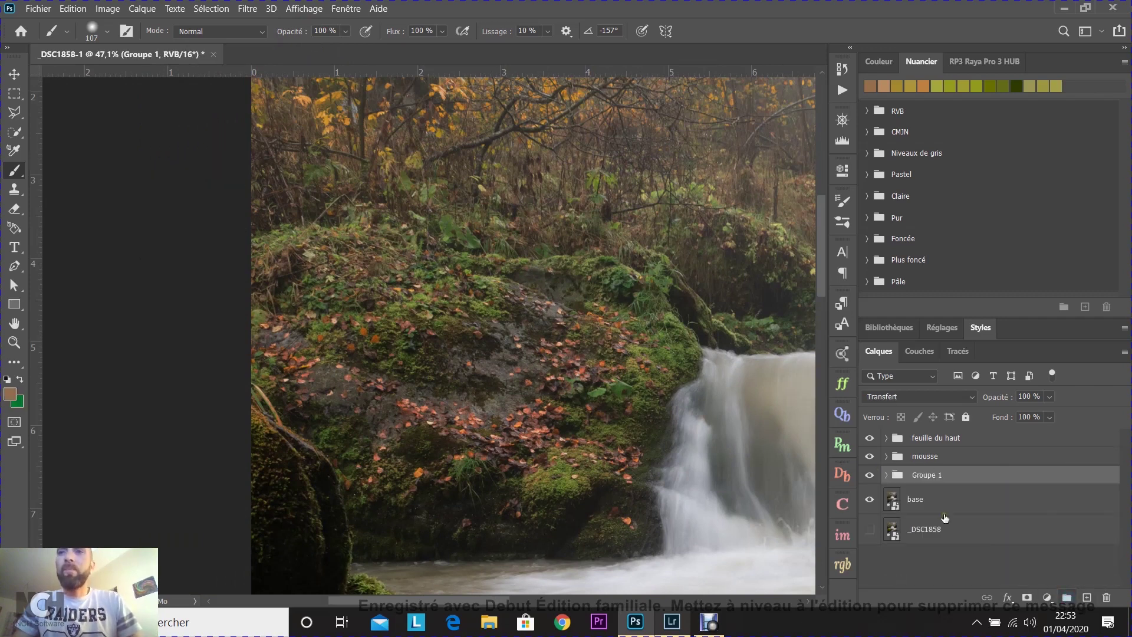
pyautogui.doubleClick(935, 475)
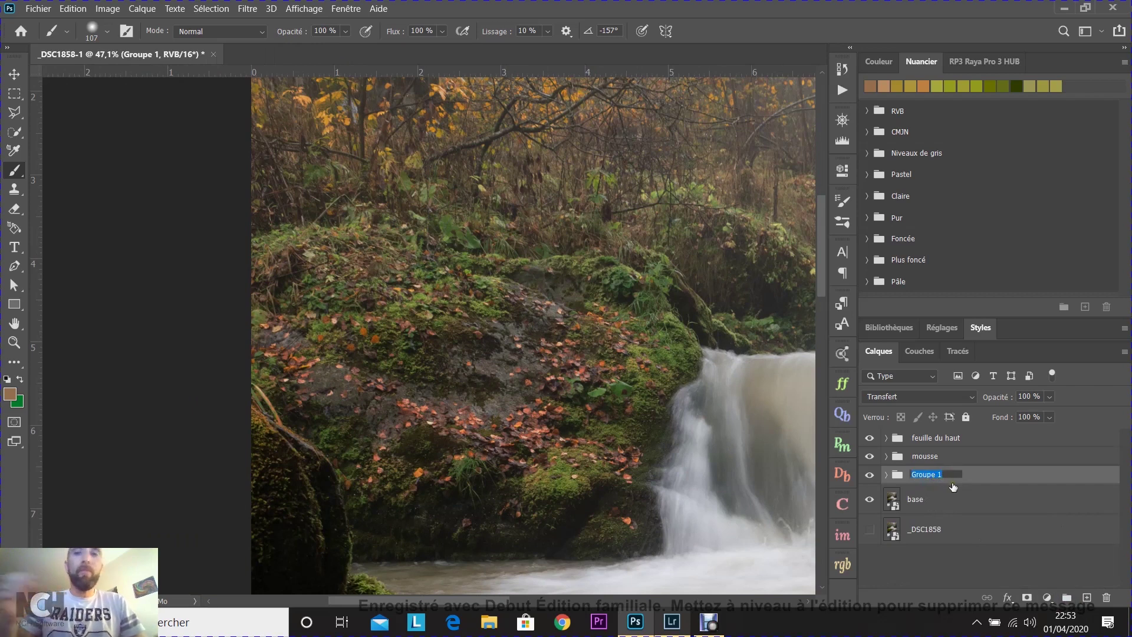
pyautogui.write('feuille rocher')
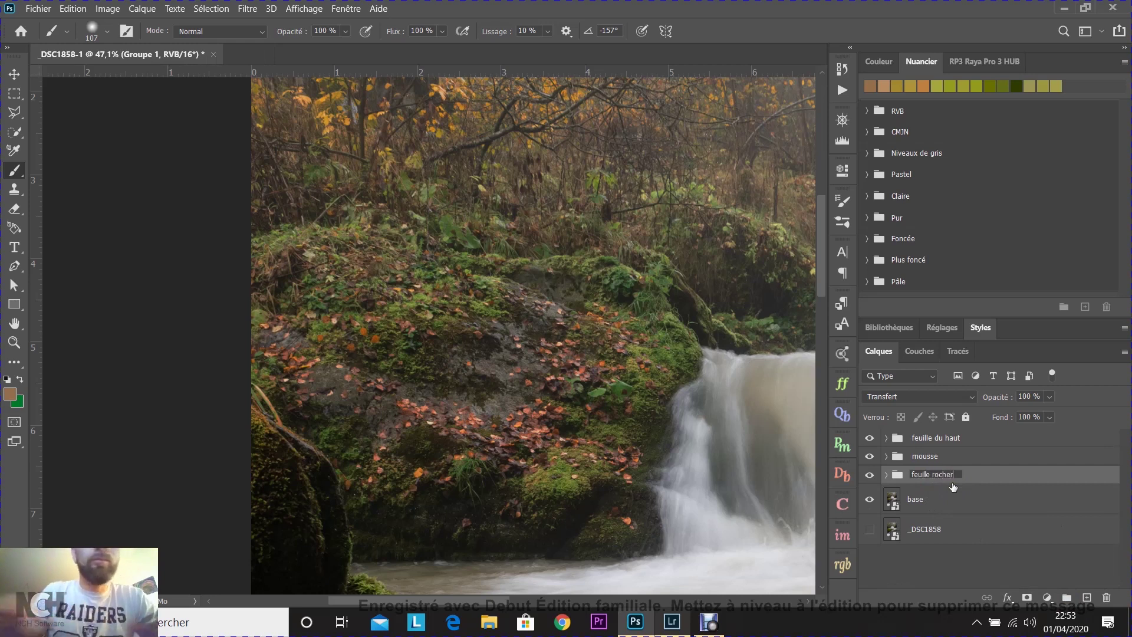
pyautogui.click(994, 479)
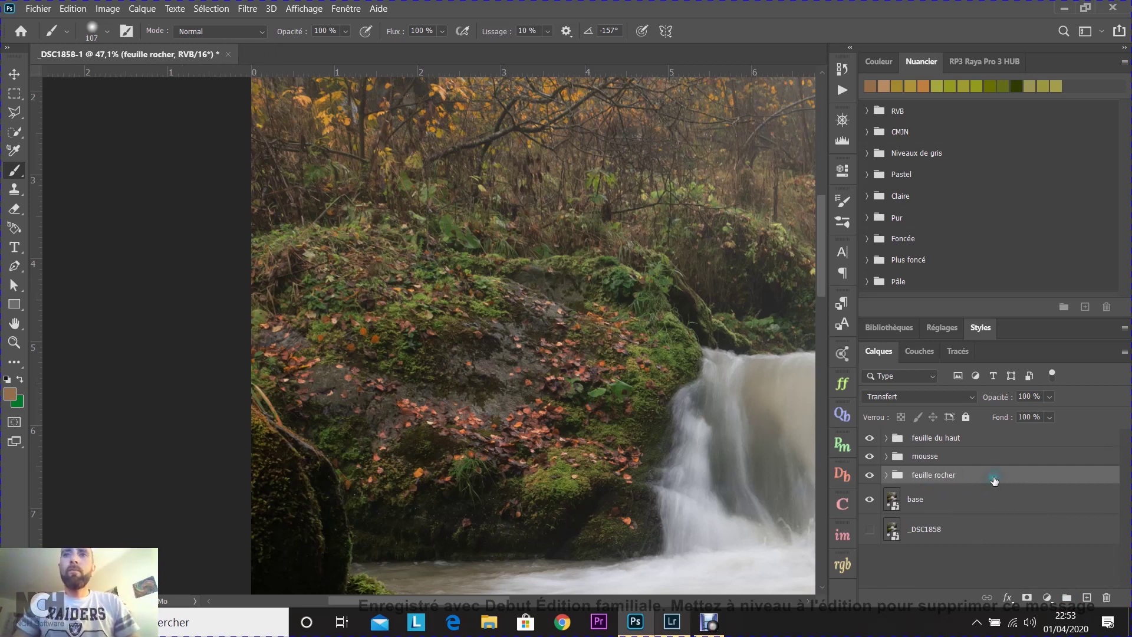
pyautogui.click(870, 476)
pyautogui.click(872, 477)
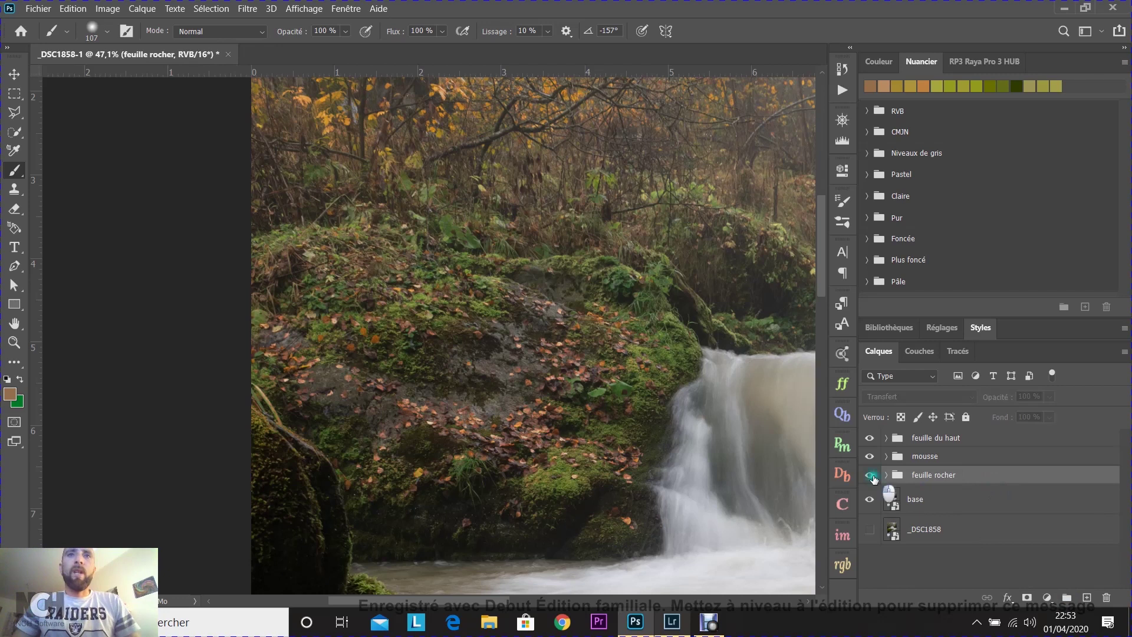
pyautogui.click(872, 477)
pyautogui.click(872, 476)
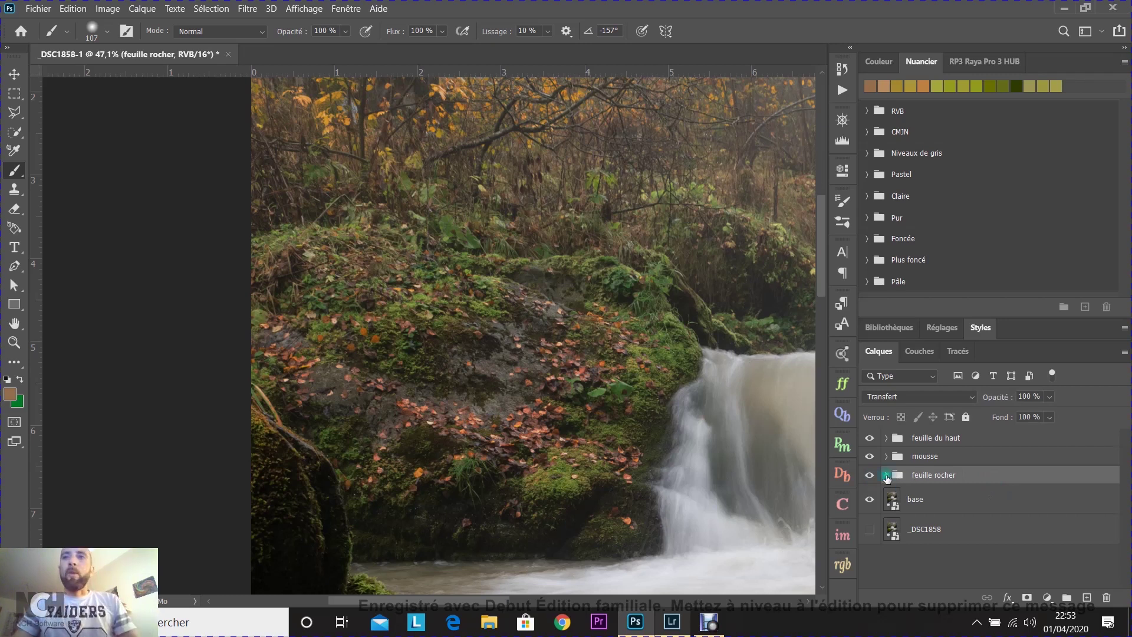
# Reopen Courbes 3 in the feuille rocher group and raise the upper point of its Rouge curve further.
pyautogui.click(886, 476)
pyautogui.doubleClick(908, 500)
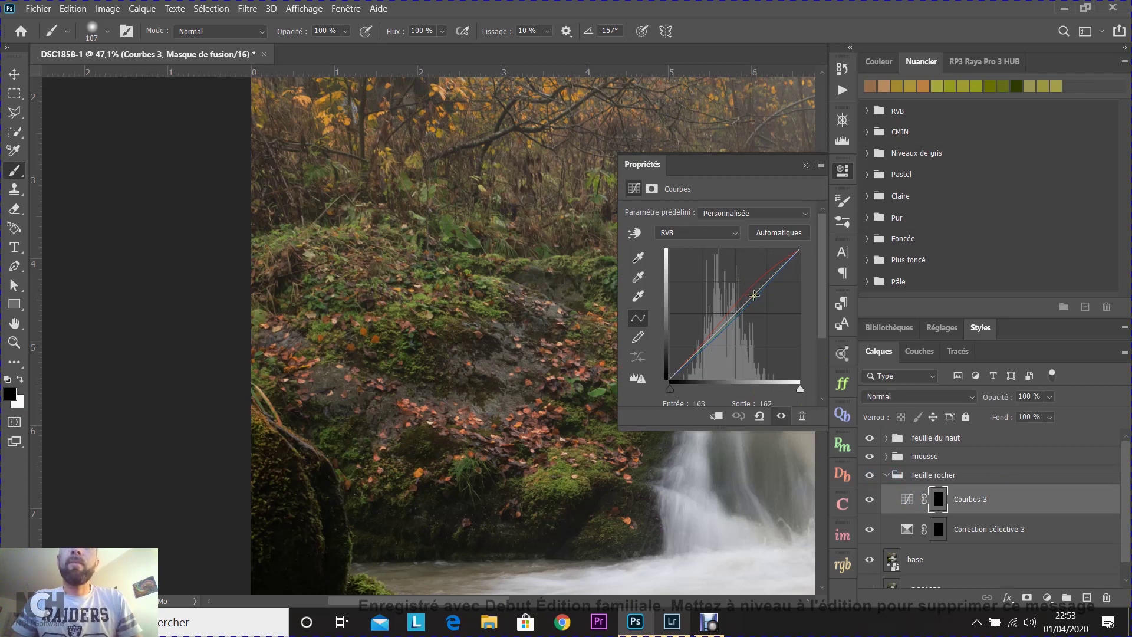
pyautogui.click(720, 235)
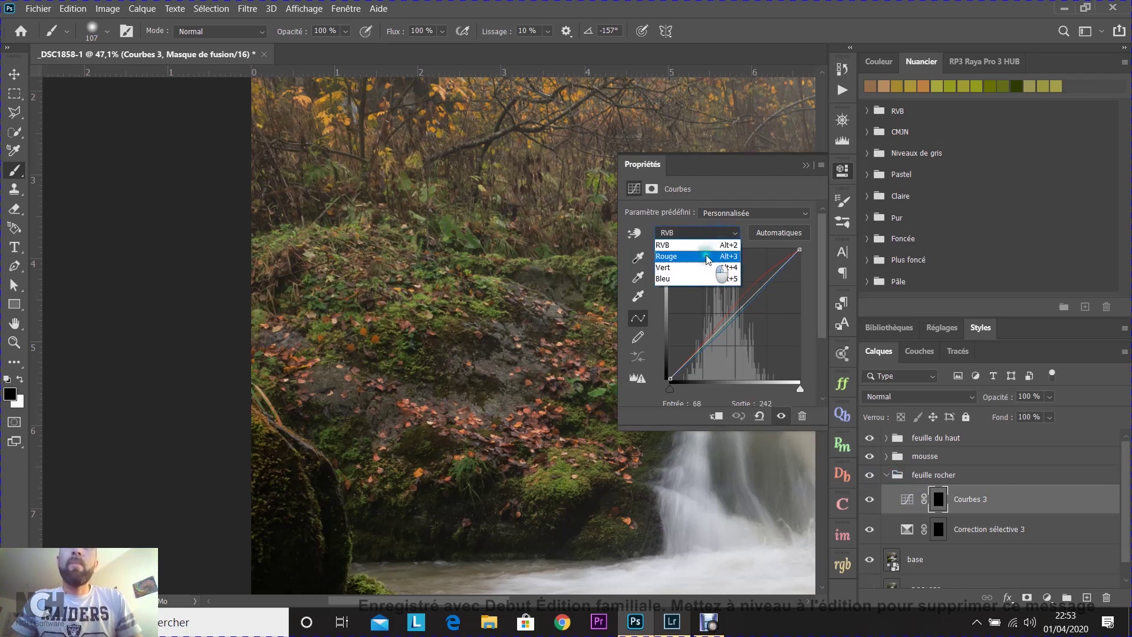
pyautogui.click(706, 247)
pyautogui.click(756, 283)
pyautogui.moveTo(753, 281); pyautogui.dragTo(748, 276)
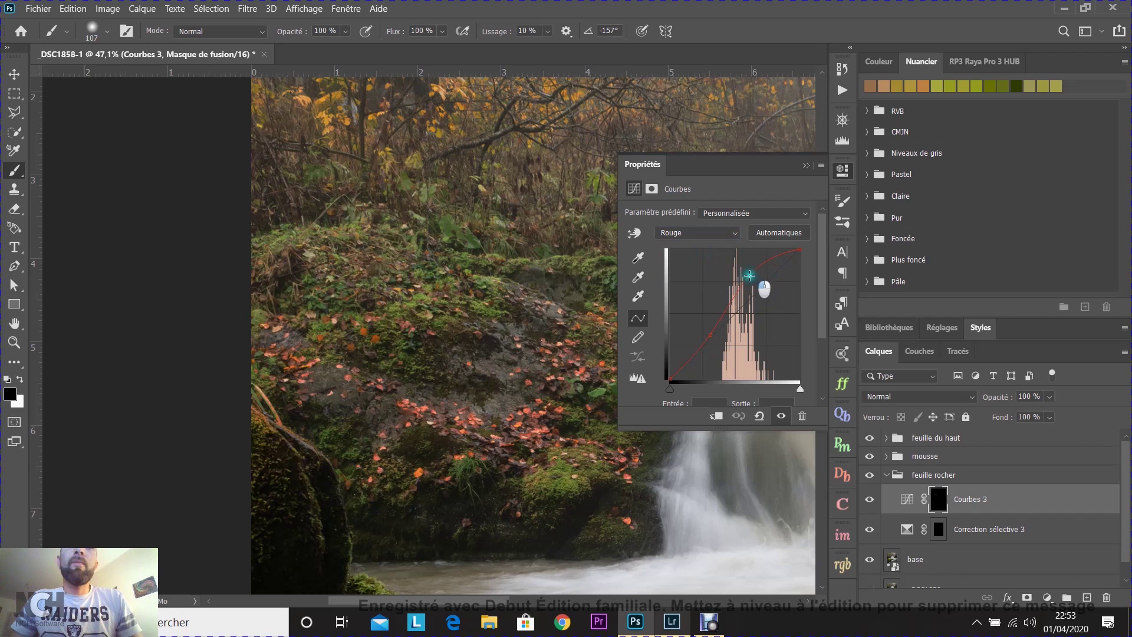
pyautogui.moveTo(749, 275); pyautogui.dragTo(748, 277)
pyautogui.click(805, 164)
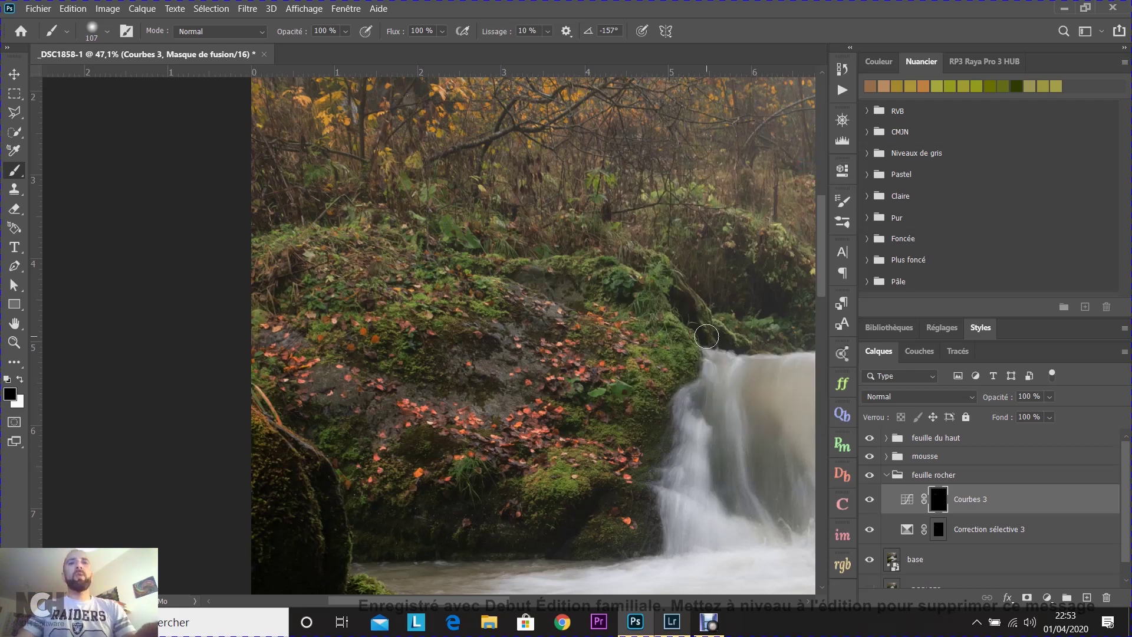
# Compare the fallen leaves with Courbes 3 hidden and shown, and examine the effect on the whole photo.
pyautogui.scroll(-3, 648, 398)
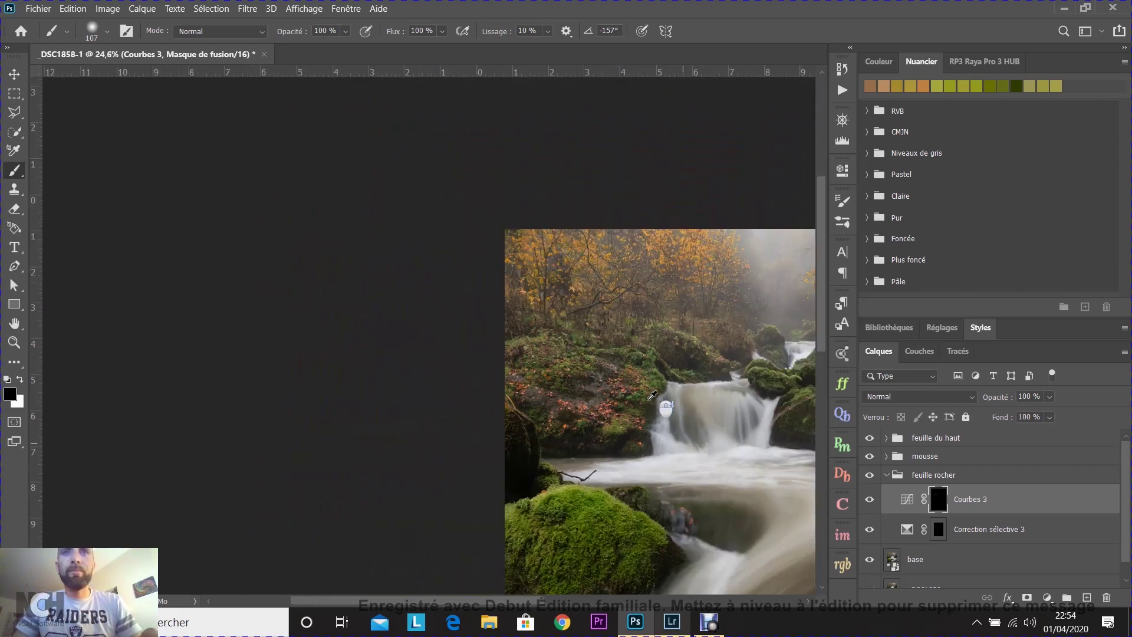
pyautogui.scroll(3, 652, 396)
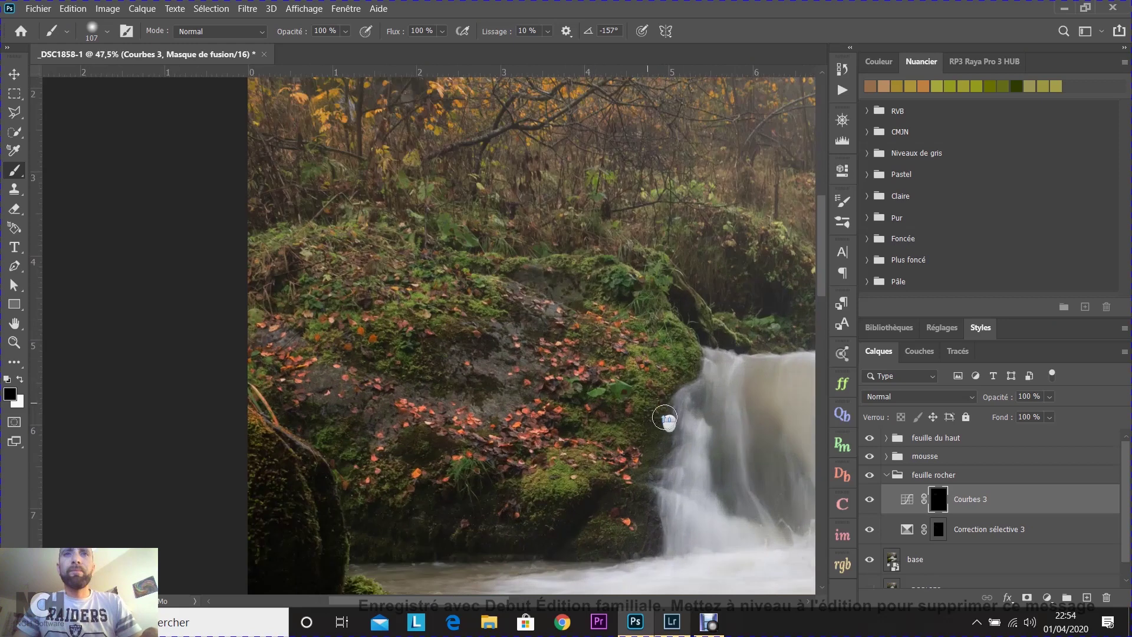
pyautogui.click(871, 501)
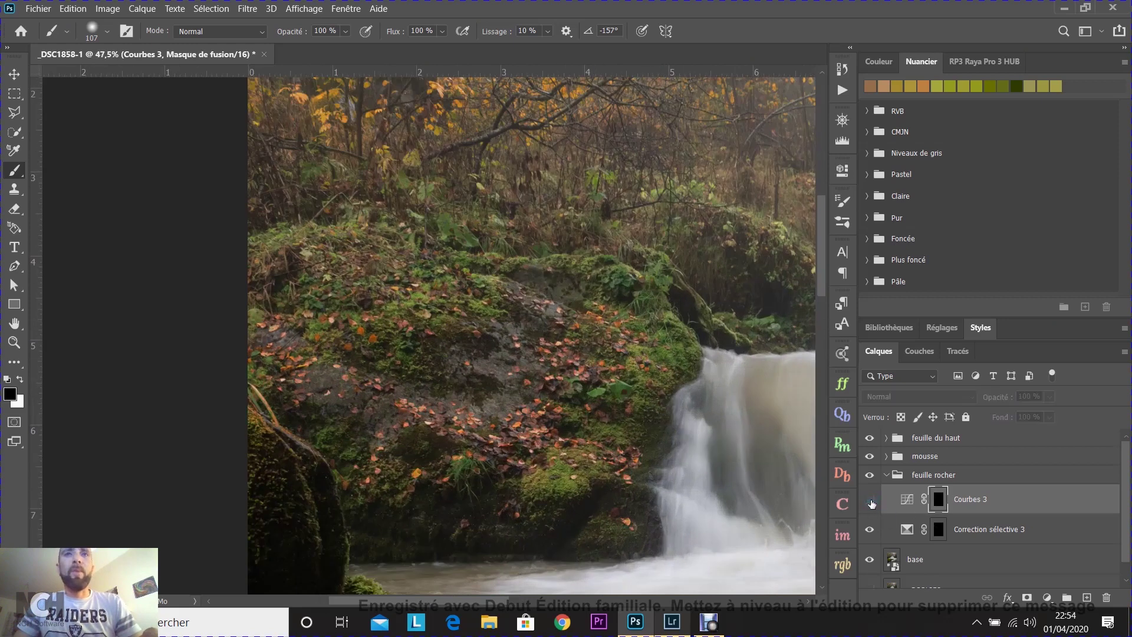
pyautogui.click(871, 501)
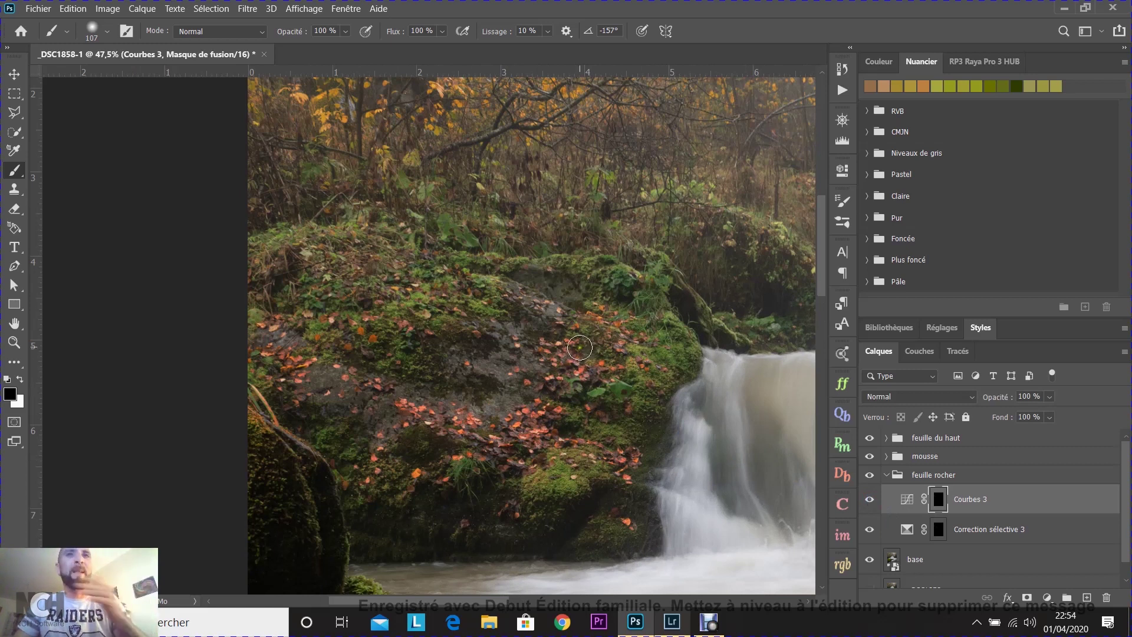
pyautogui.scroll(-2, 579, 353)
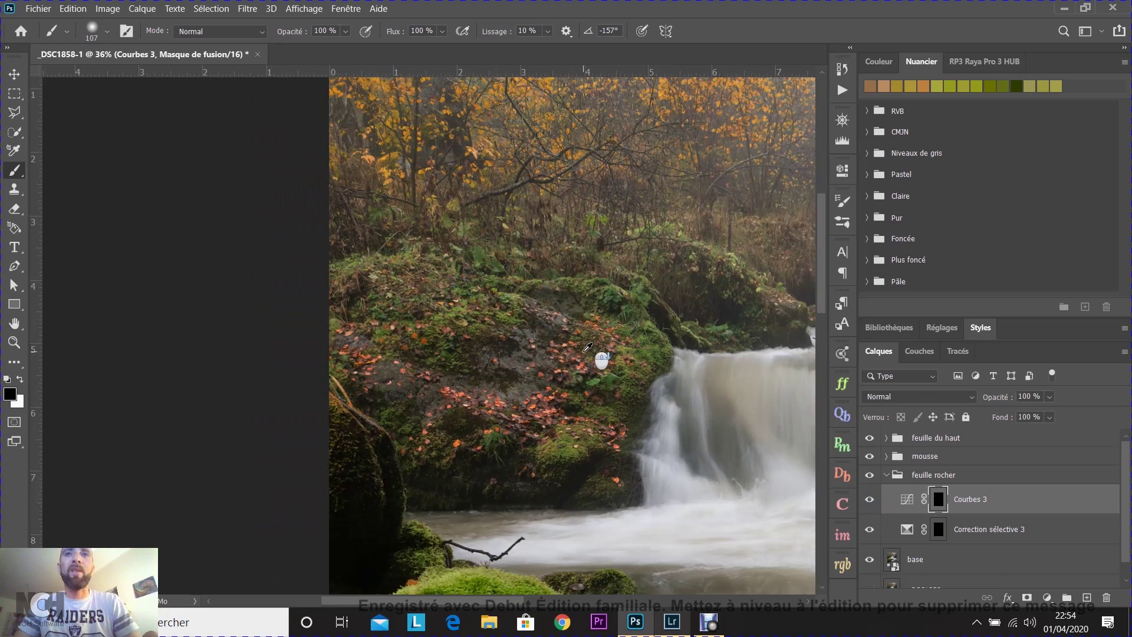
pyautogui.scroll(-2, 576, 363)
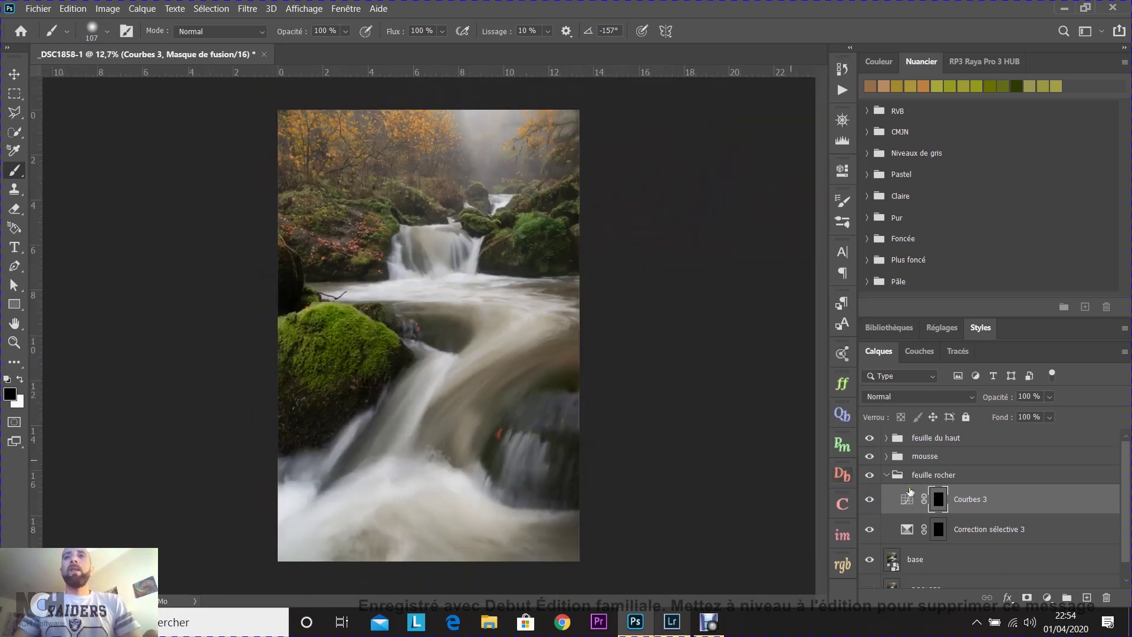
# Collapse the feuille rocher group and examine the fallen leaves and mossy rocks up close, as well as the whole photo.
pyautogui.click(893, 476)
pyautogui.click(887, 475)
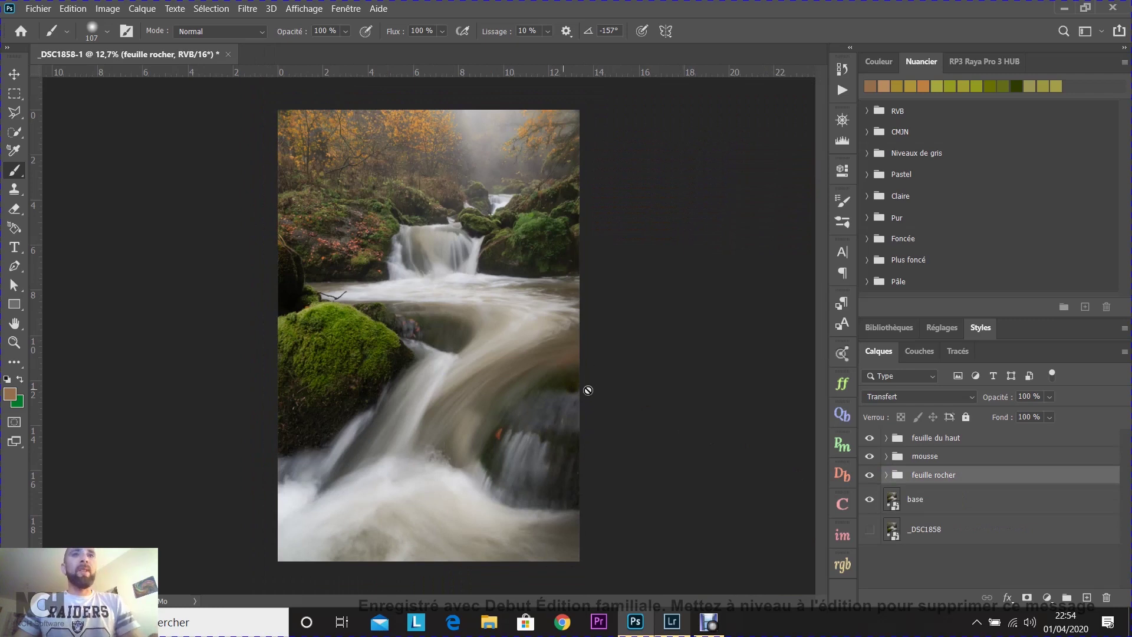
pyautogui.scroll(2, 382, 333)
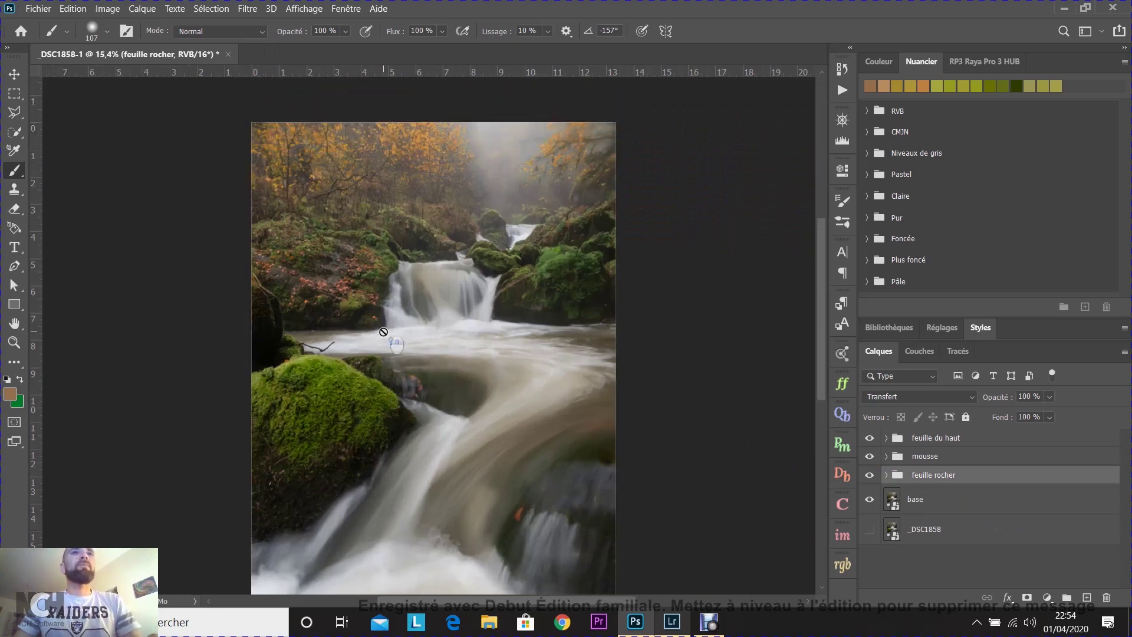
pyautogui.scroll(4, 382, 332)
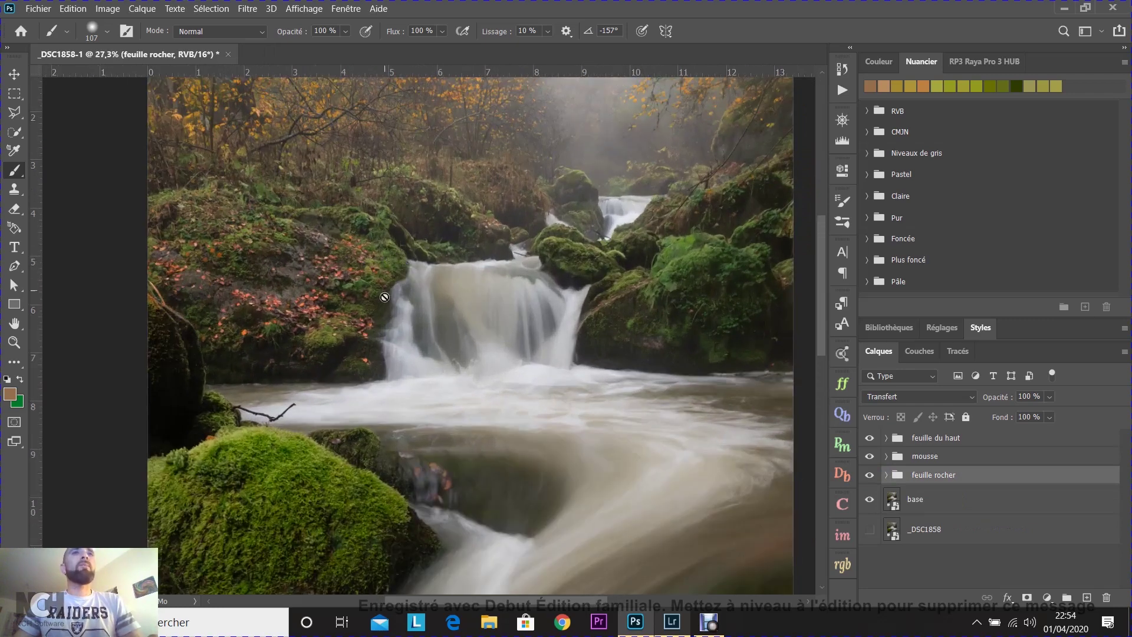
pyautogui.scroll(3, 390, 325)
pyautogui.scroll(-1, 390, 325)
pyautogui.scroll(-3, 394, 327)
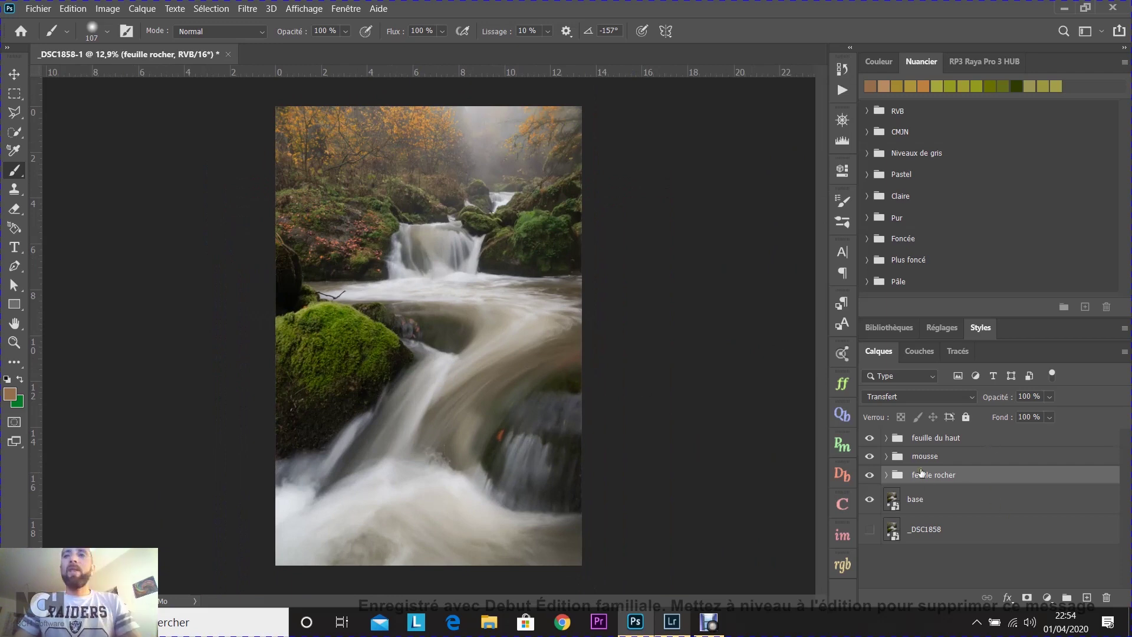
# Add a Curves adjustment layer above the feuille du haut group.
pyautogui.click(992, 438)
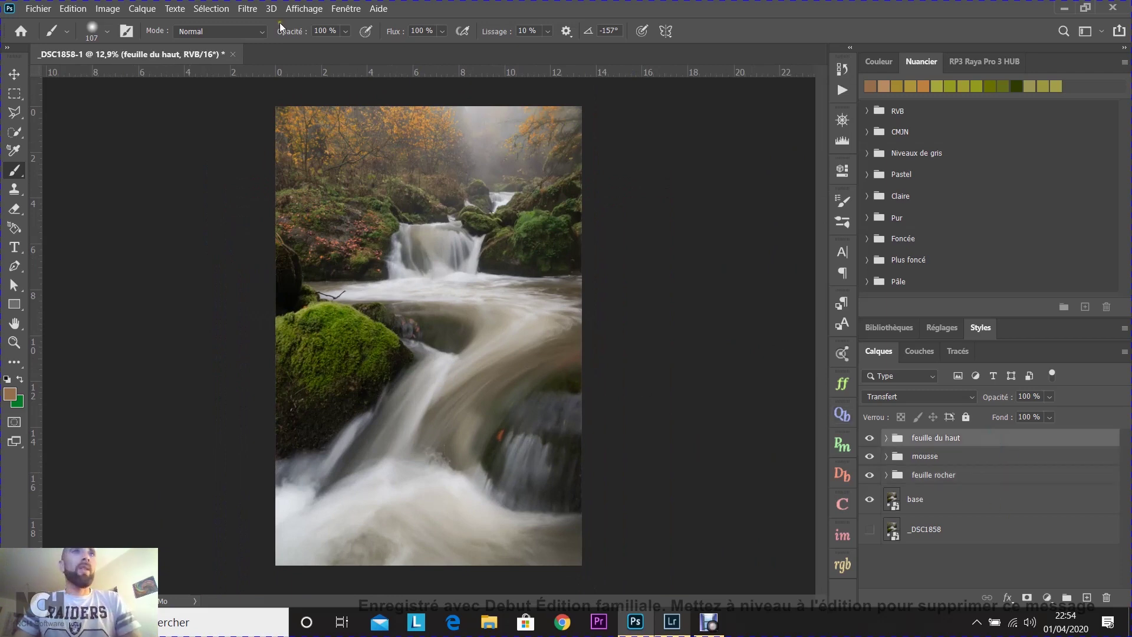
pyautogui.click(1049, 597)
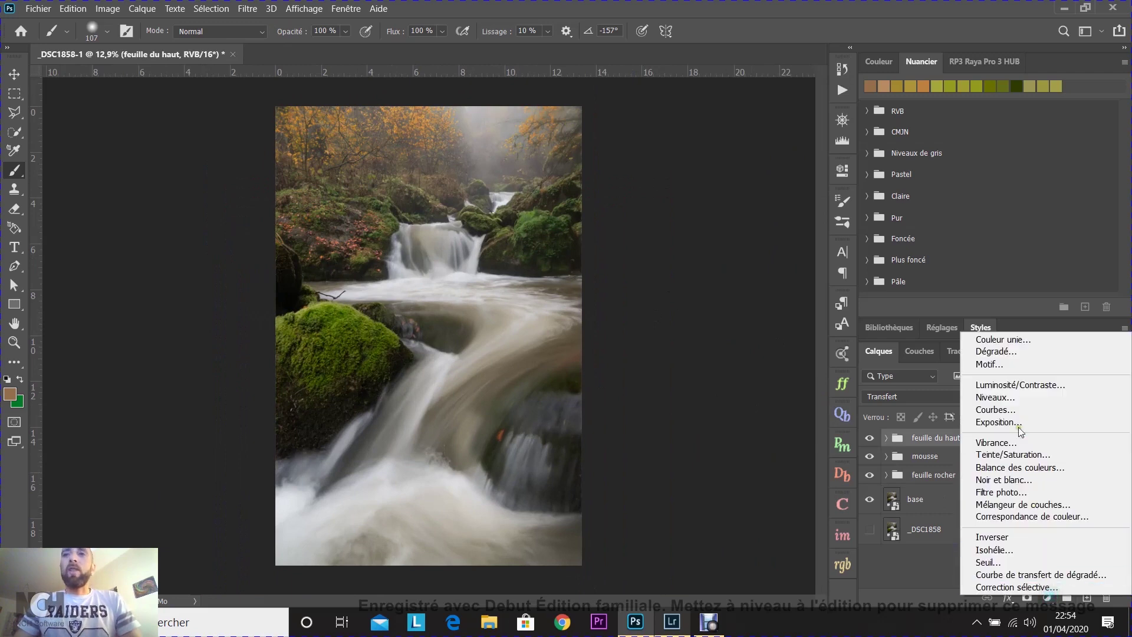
pyautogui.click(1018, 411)
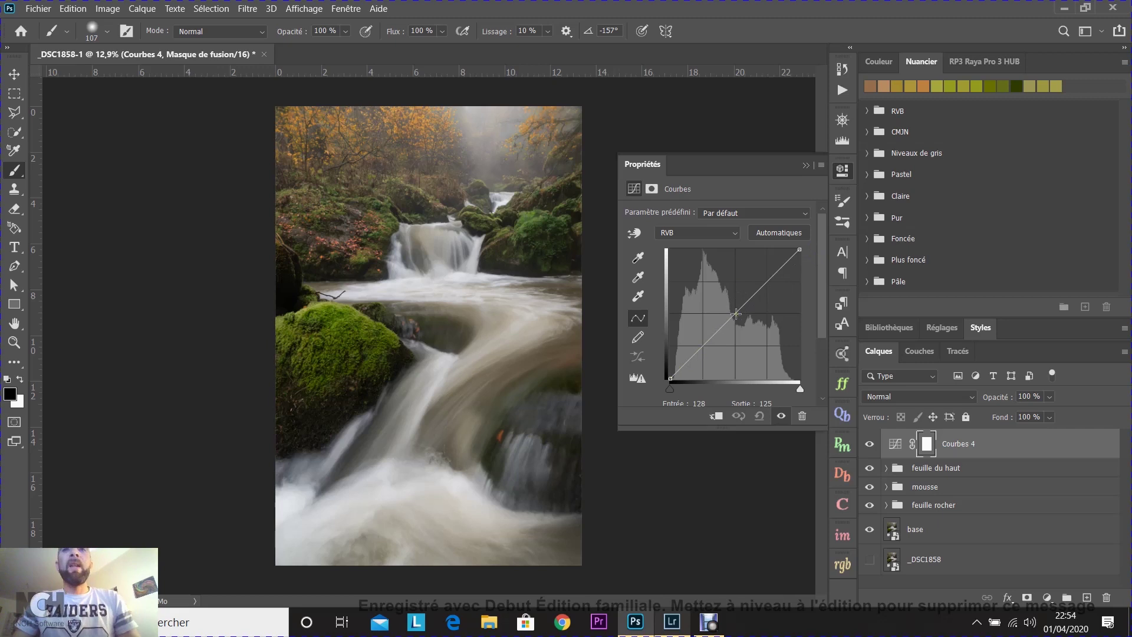
pyautogui.click(703, 346)
pyautogui.click(781, 272)
pyautogui.moveTo(734, 315); pyautogui.dragTo(734, 315)
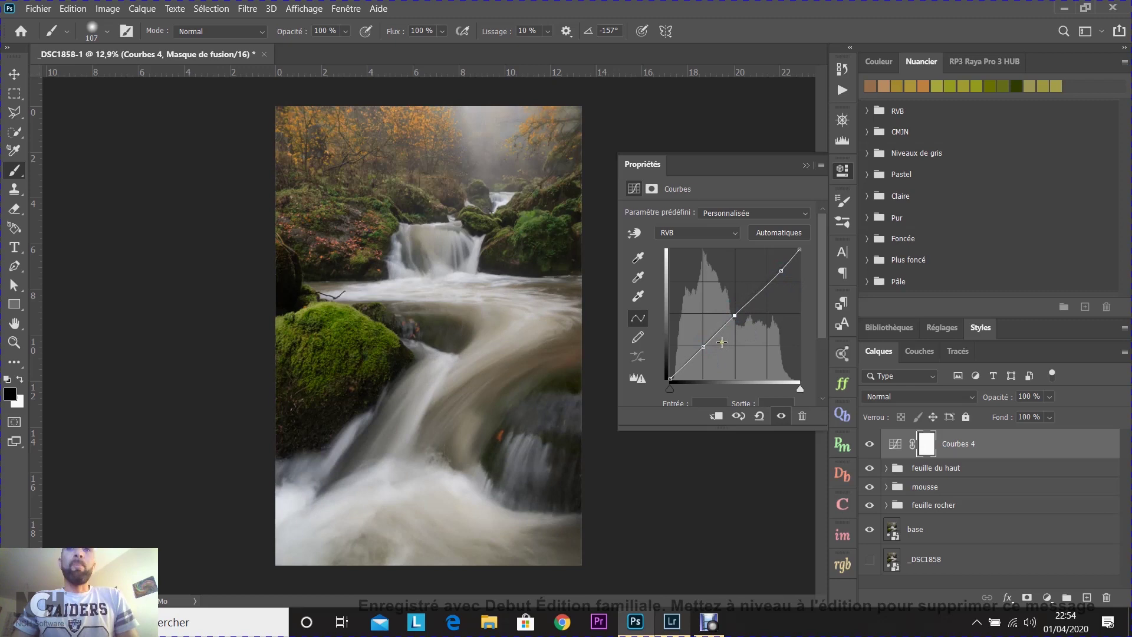
pyautogui.hotkey('ctrl', 'z')
pyautogui.hotkey('ctrl', 'z')
pyautogui.hotkey('ctrl', 'z')
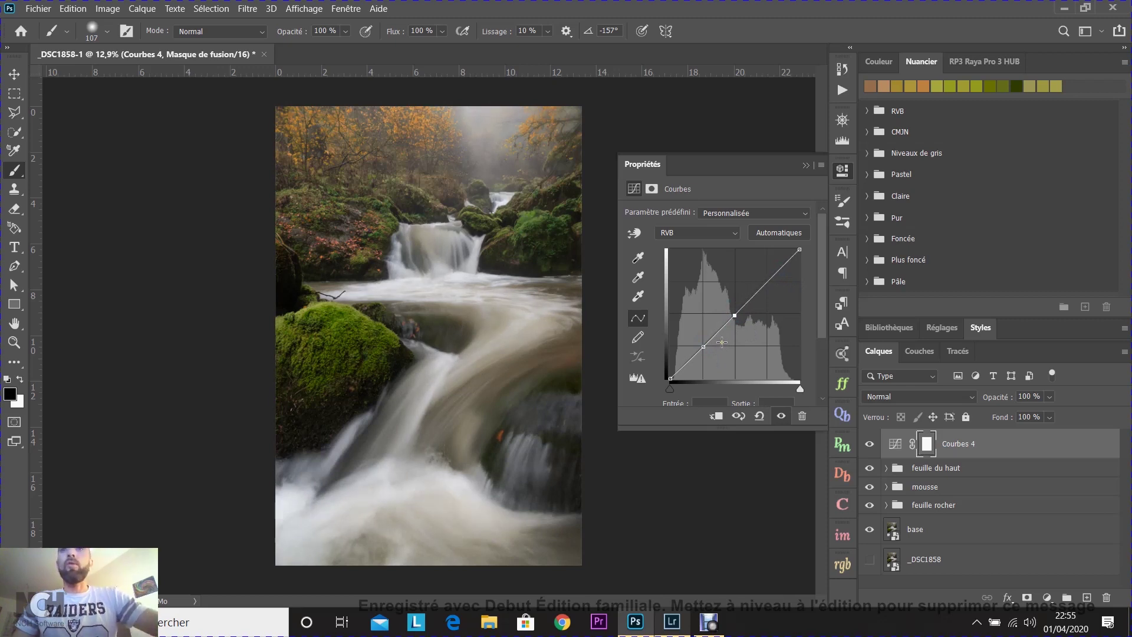
# Sample tones on the photo to lower the darker water tones on the Courbes 4 RVB curve and anchor the lighter water near the diagonal.
pyautogui.click(632, 235)
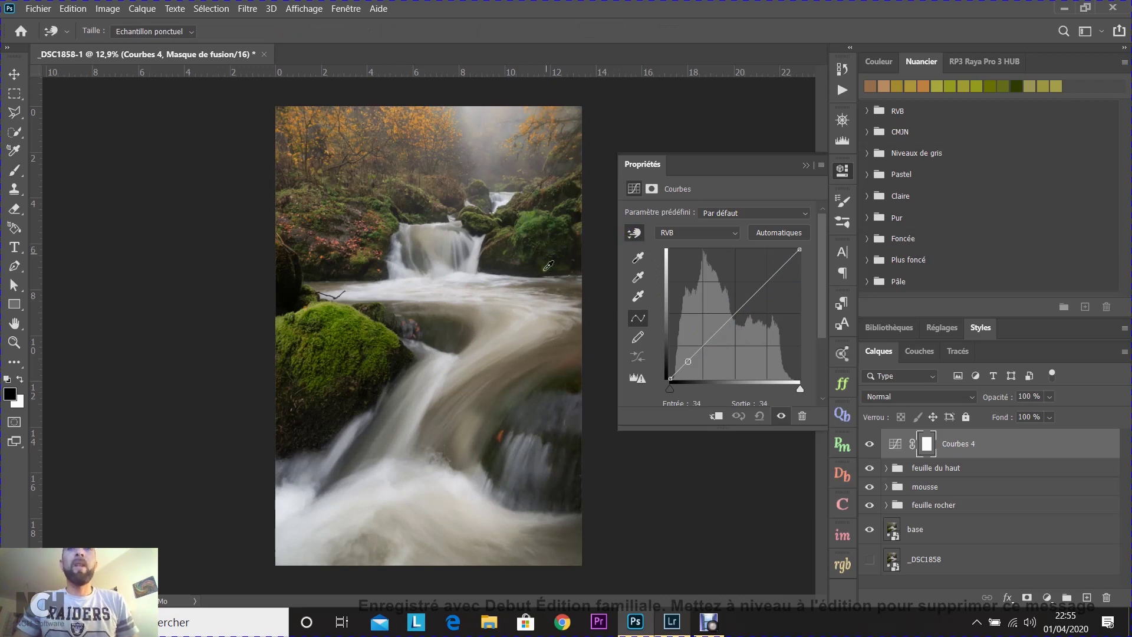
pyautogui.click(635, 234)
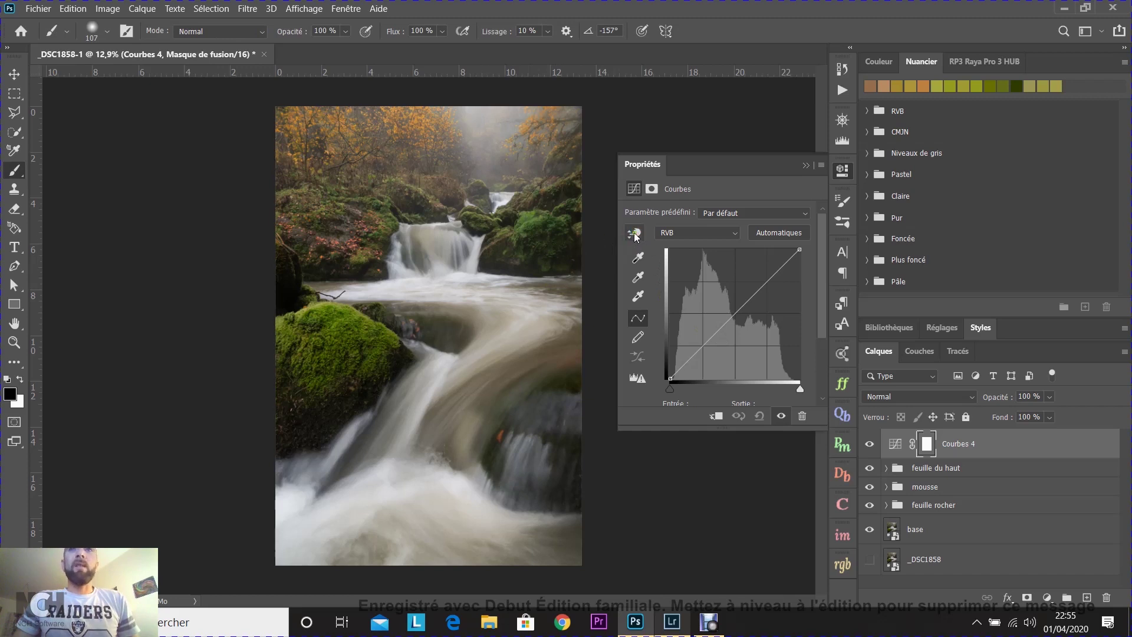
pyautogui.click(634, 234)
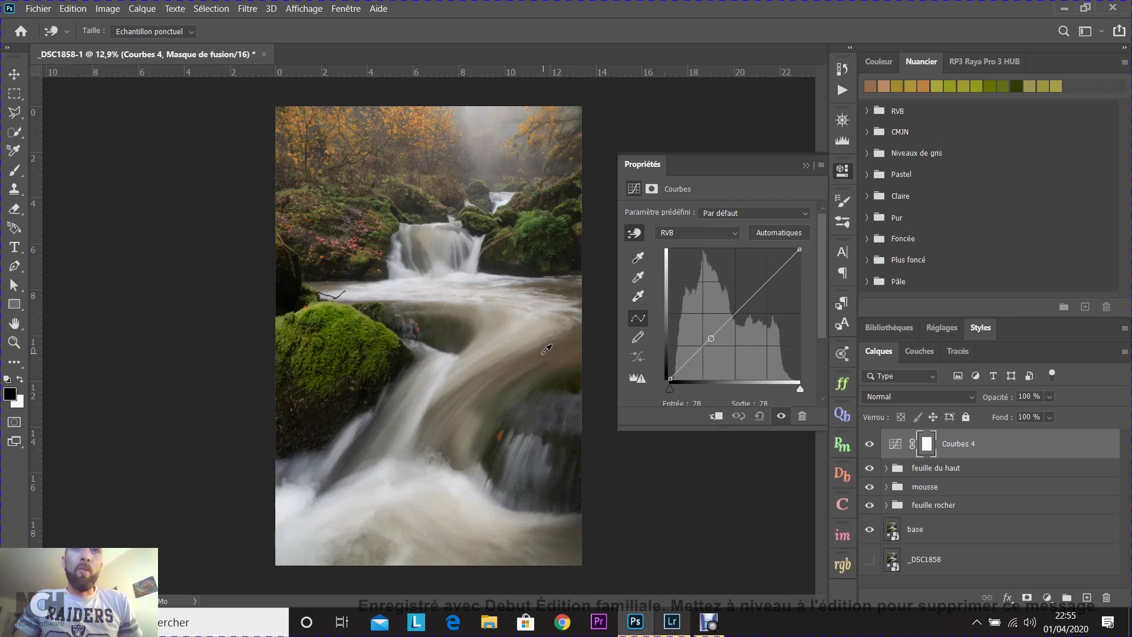
pyautogui.click(542, 348)
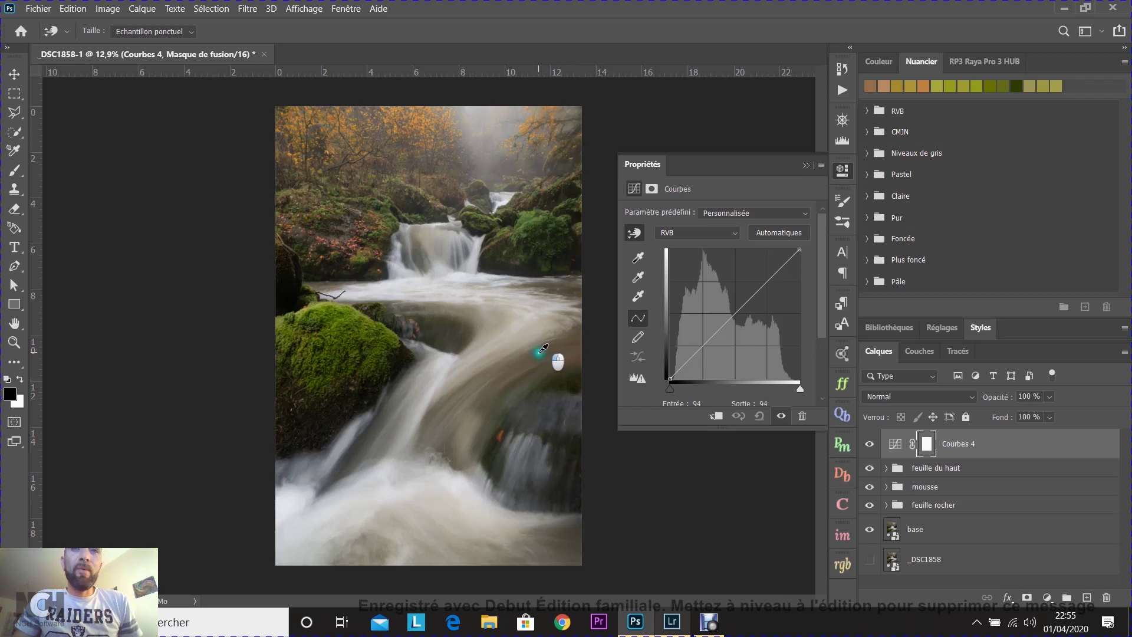
pyautogui.moveTo(542, 349); pyautogui.dragTo(540, 361)
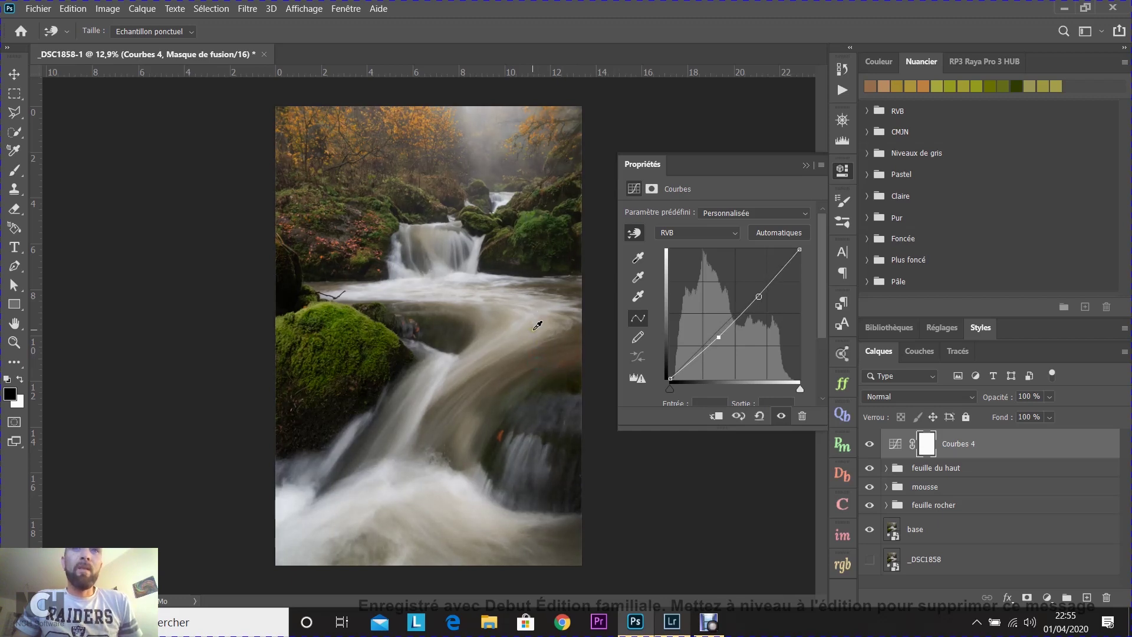
pyautogui.click(570, 322)
pyautogui.moveTo(567, 325); pyautogui.dragTo(569, 320)
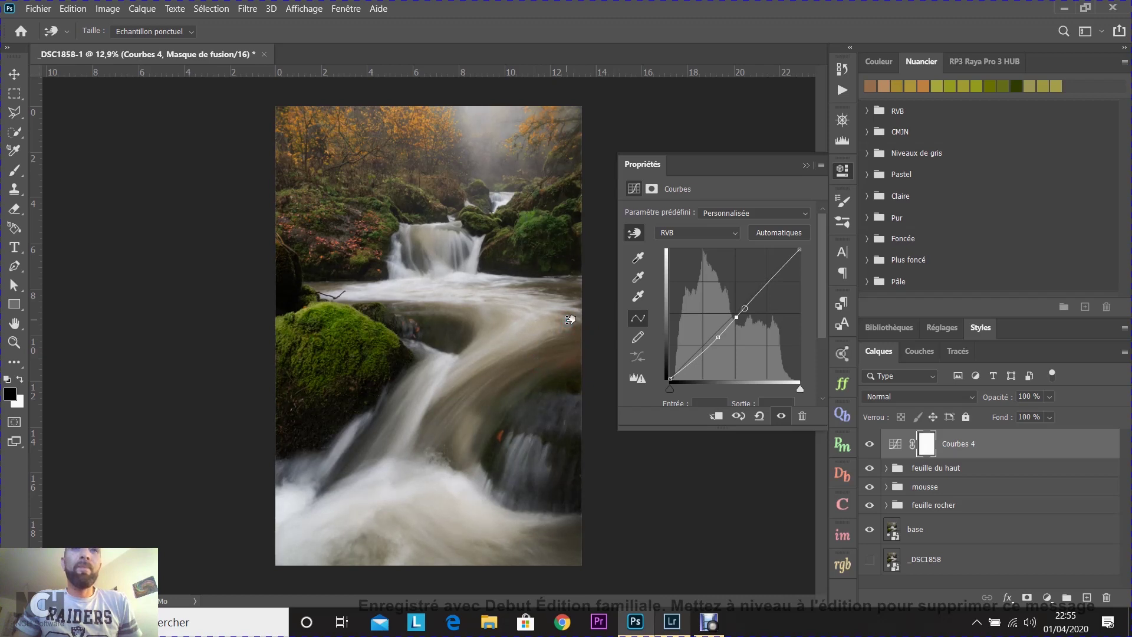
# Compare the photo with Courbes 4 hidden and shown, leaving the layer visible.
pyautogui.click(871, 445)
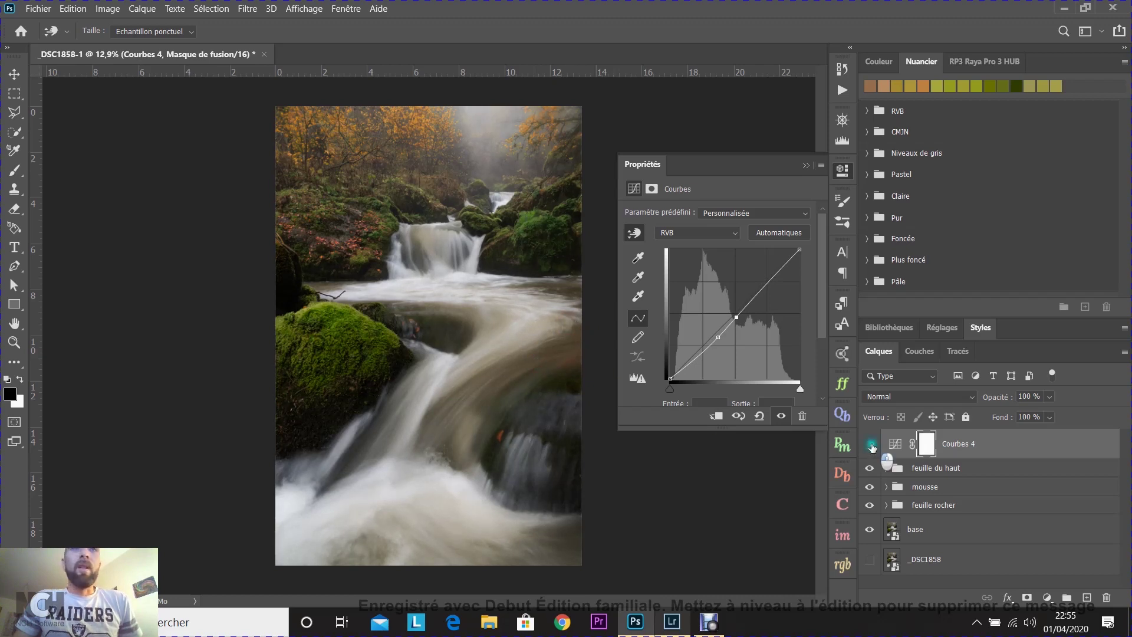
pyautogui.click(871, 445)
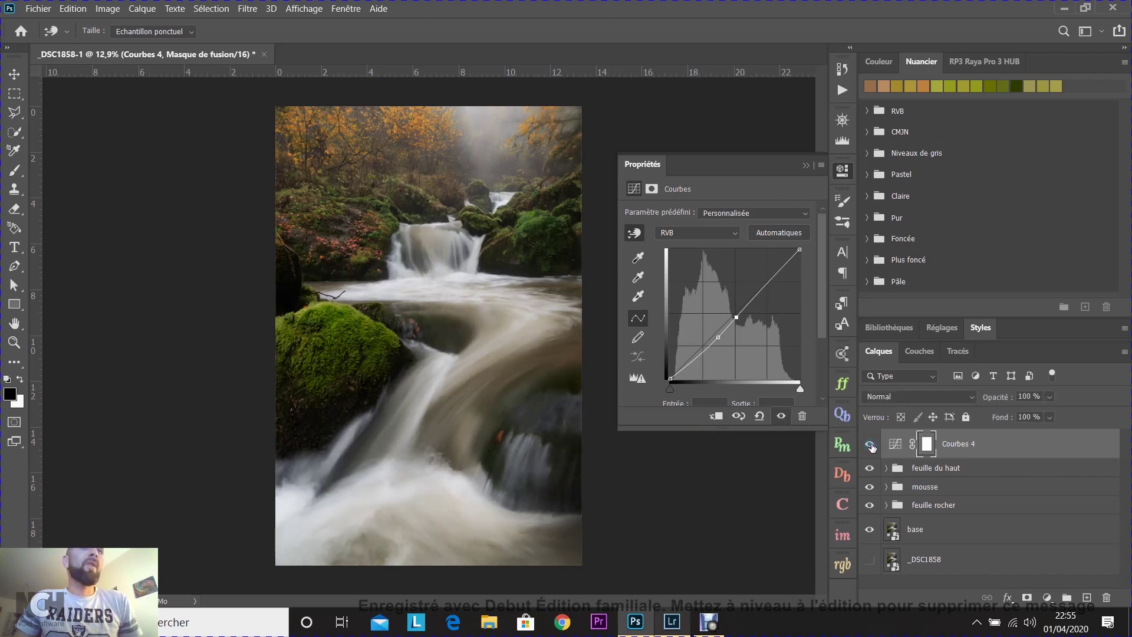
pyautogui.click(871, 446)
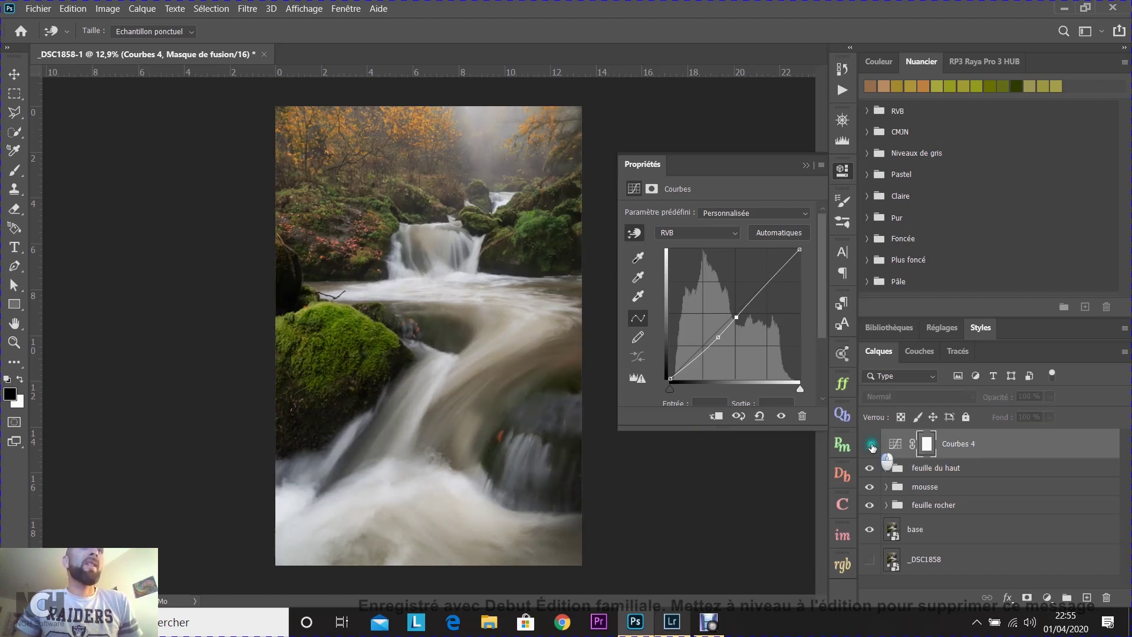
pyautogui.click(871, 446)
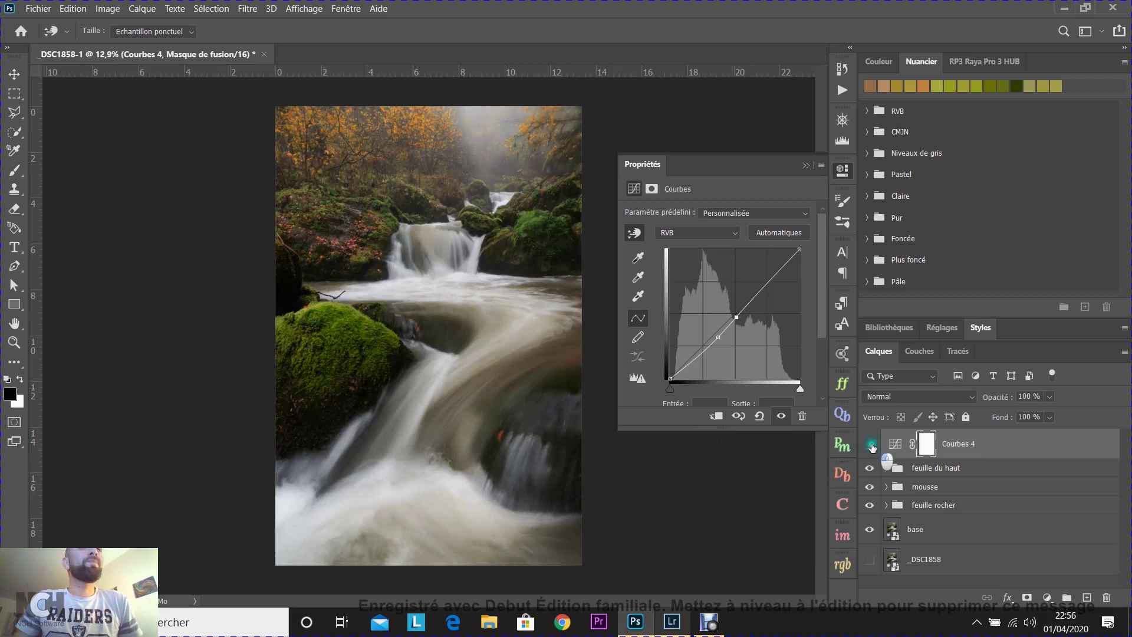
pyautogui.click(871, 446)
pyautogui.click(871, 446)
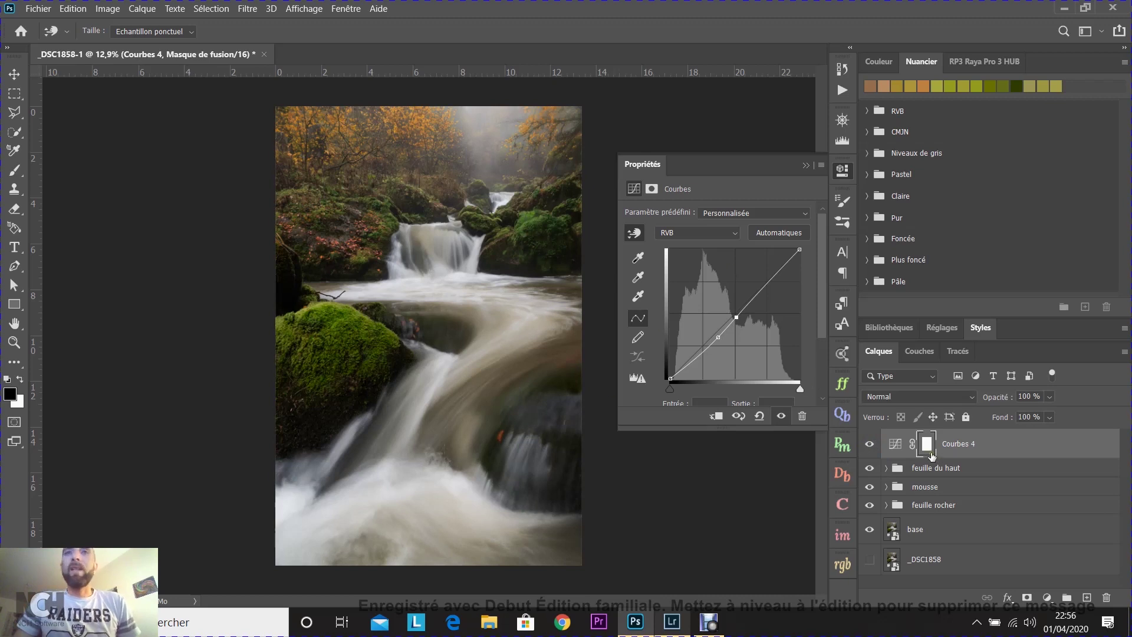
# Paint black on the Courbes 4 mask with a brush of size 1307 over the large mossy rock and the dark rock in the lower water.
pyautogui.click(15, 171)
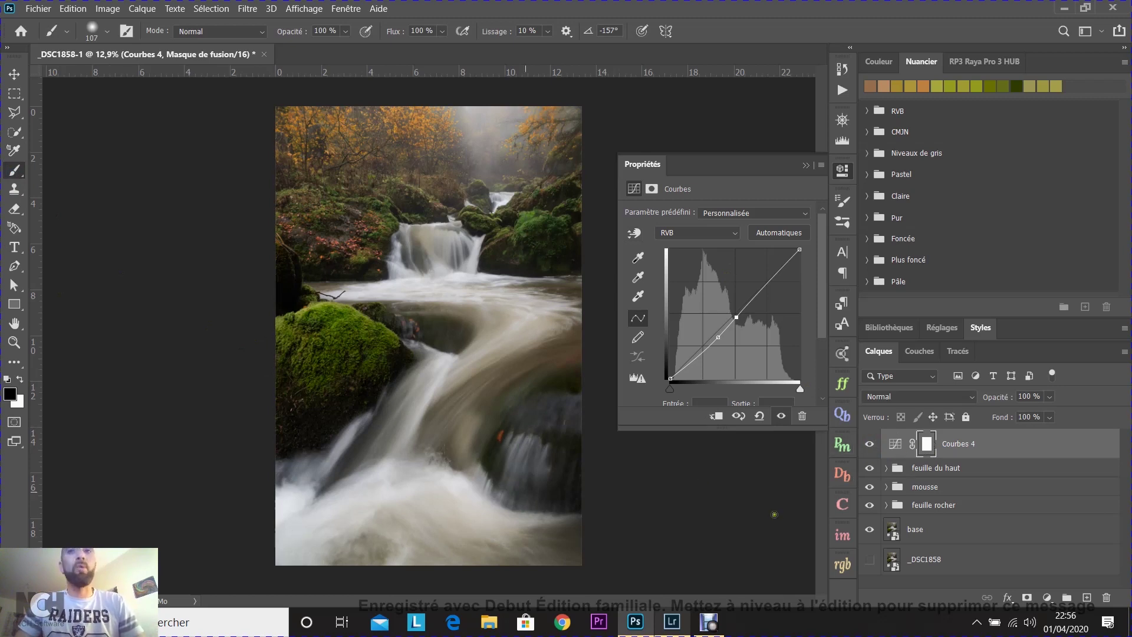
pyautogui.moveTo(395, 415)
pyautogui.mouseDown()
pyautogui.moveTo(452, 404)
pyautogui.moveTo(404, 247)
pyautogui.mouseUp()
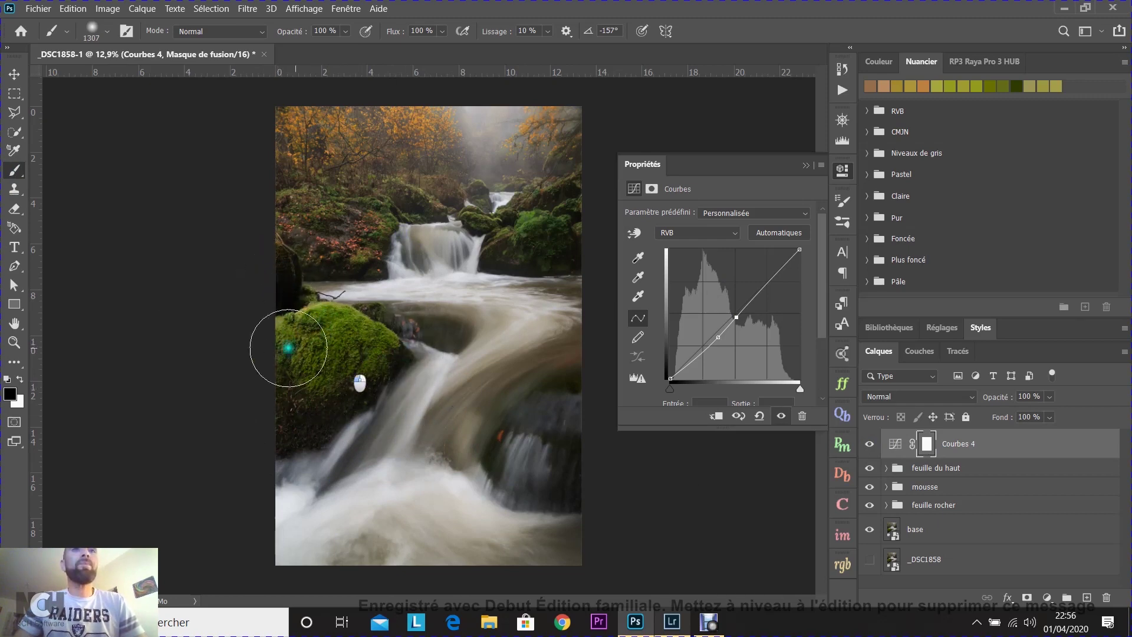
pyautogui.moveTo(469, 313)
pyautogui.mouseDown()
pyautogui.moveTo(507, 329)
pyautogui.moveTo(584, 483)
pyautogui.mouseUp()
pyautogui.click(521, 459)
pyautogui.click(519, 462)
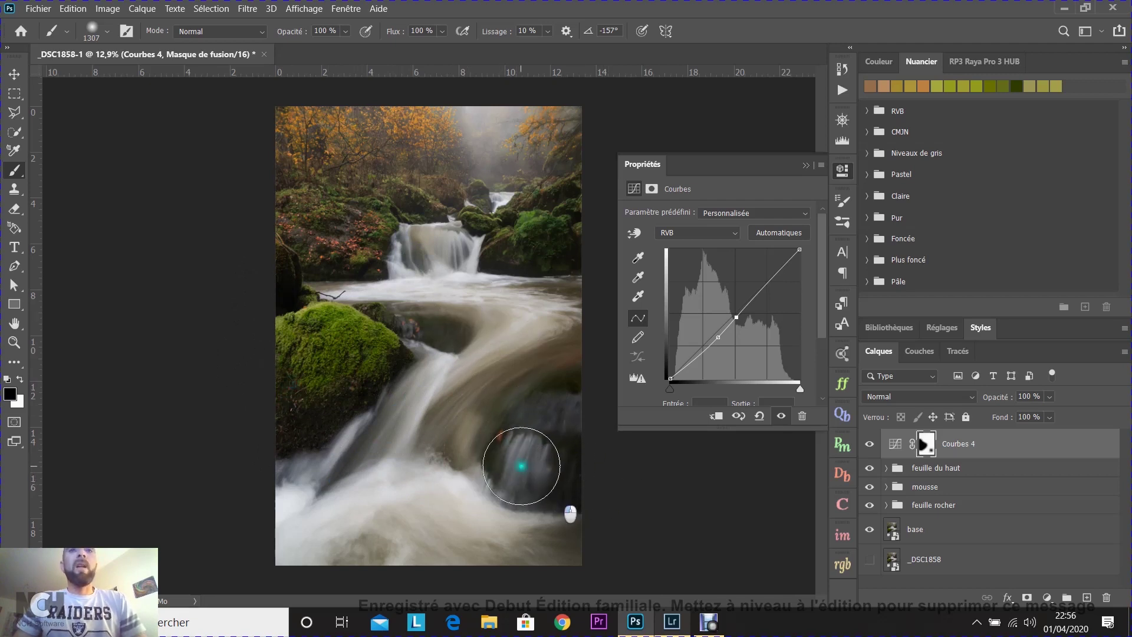
pyautogui.click(570, 407)
pyautogui.moveTo(578, 463); pyautogui.dragTo(619, 469)
pyautogui.moveTo(303, 374)
pyautogui.mouseDown()
pyautogui.moveTo(329, 408)
pyautogui.moveTo(400, 357)
pyautogui.moveTo(383, 375)
pyautogui.moveTo(387, 335)
pyautogui.moveTo(329, 327)
pyautogui.moveTo(279, 287)
pyautogui.moveTo(247, 312)
pyautogui.moveTo(303, 341)
pyautogui.mouseUp()
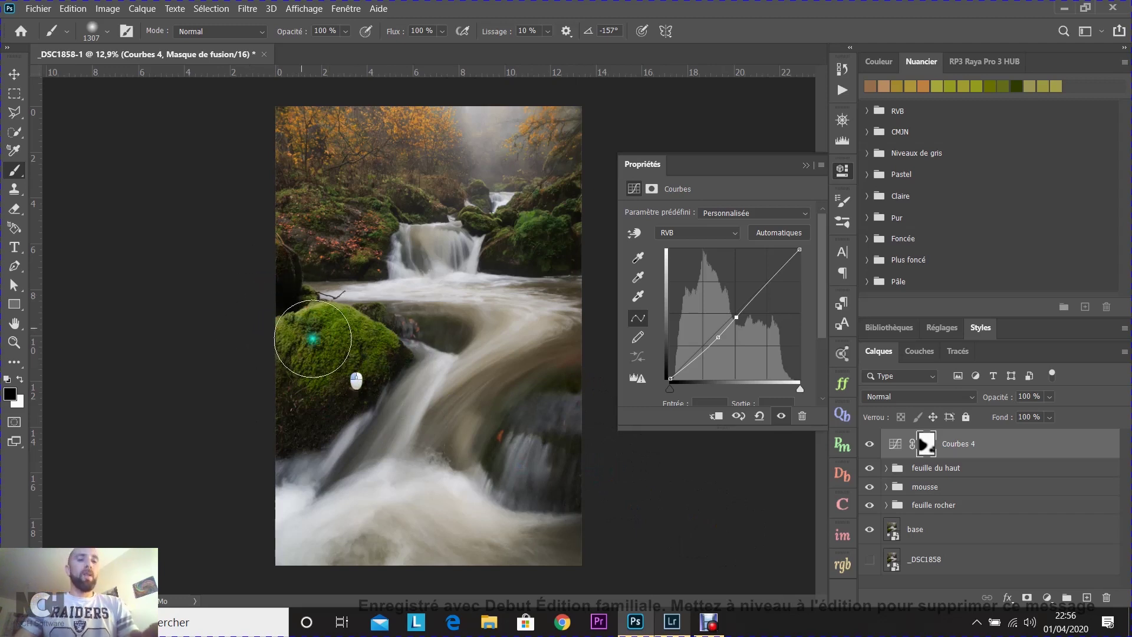
# Compare the whole photo with the masked Courbes 4 hidden and shown, then close its settings and switch to the Move tool.
pyautogui.scroll(-1, 303, 341)
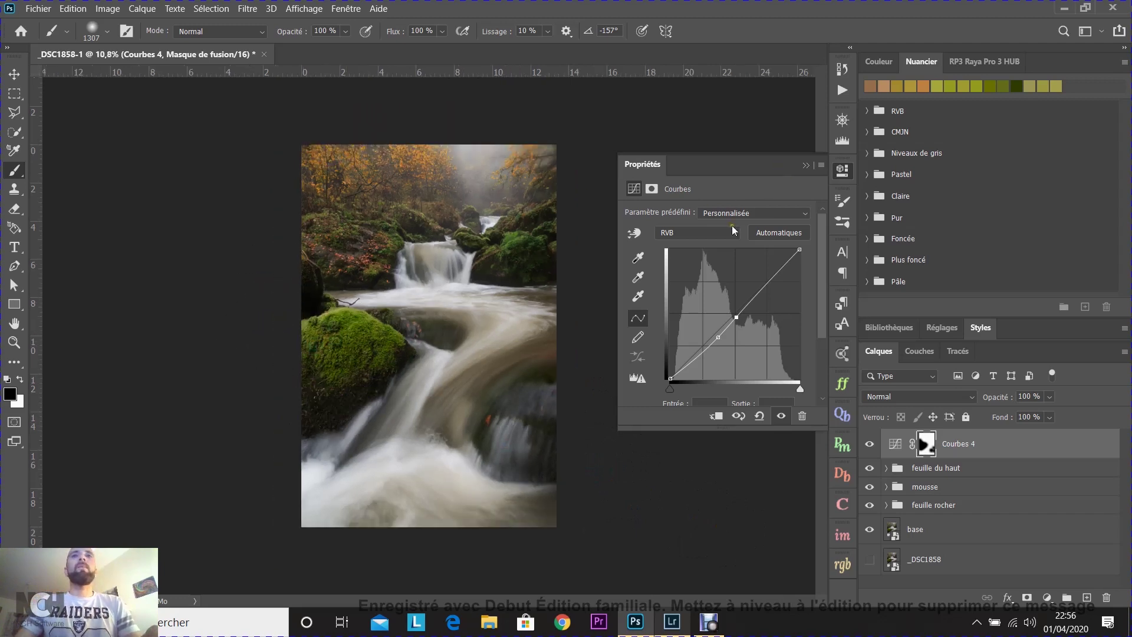
pyautogui.click(870, 445)
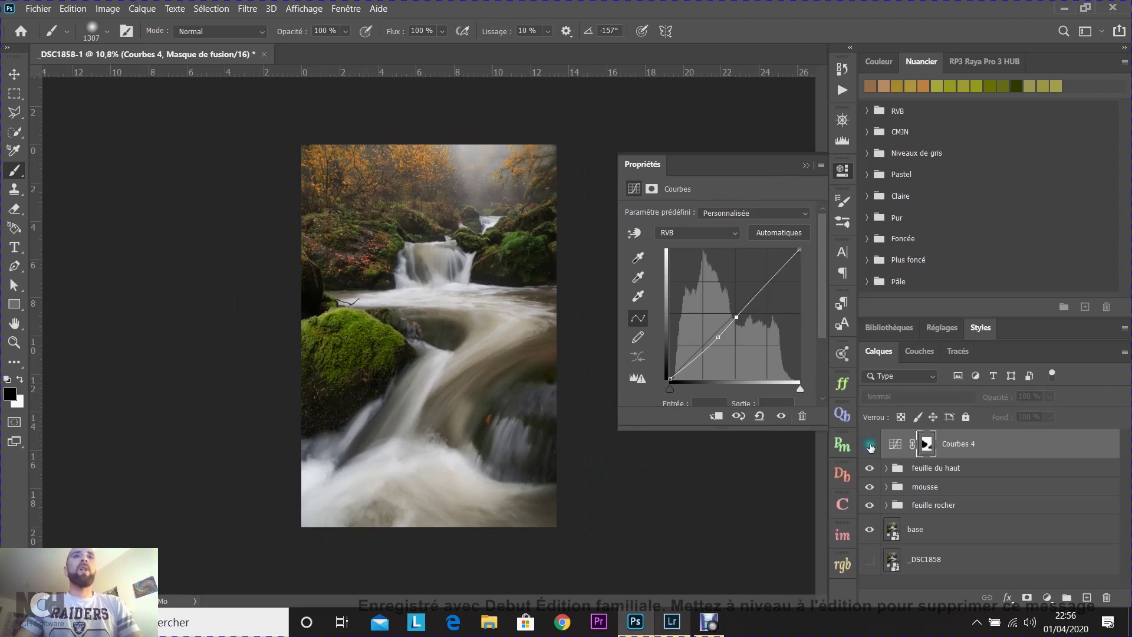
pyautogui.click(870, 445)
pyautogui.click(869, 445)
pyautogui.click(870, 446)
pyautogui.click(870, 446)
pyautogui.click(870, 446)
pyautogui.click(869, 446)
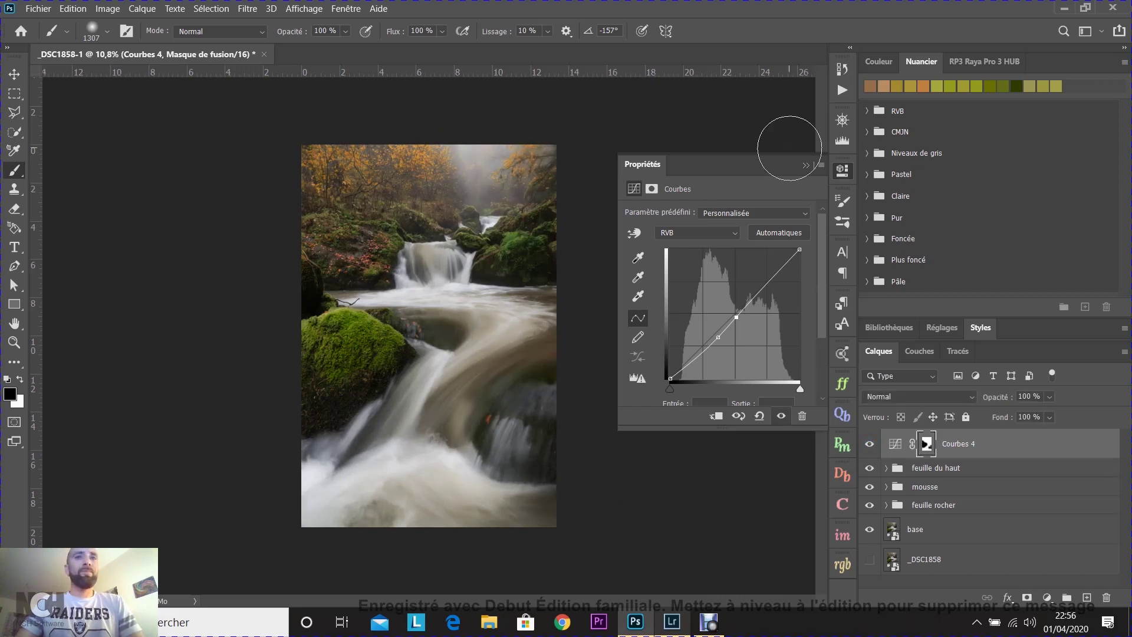
pyautogui.click(804, 166)
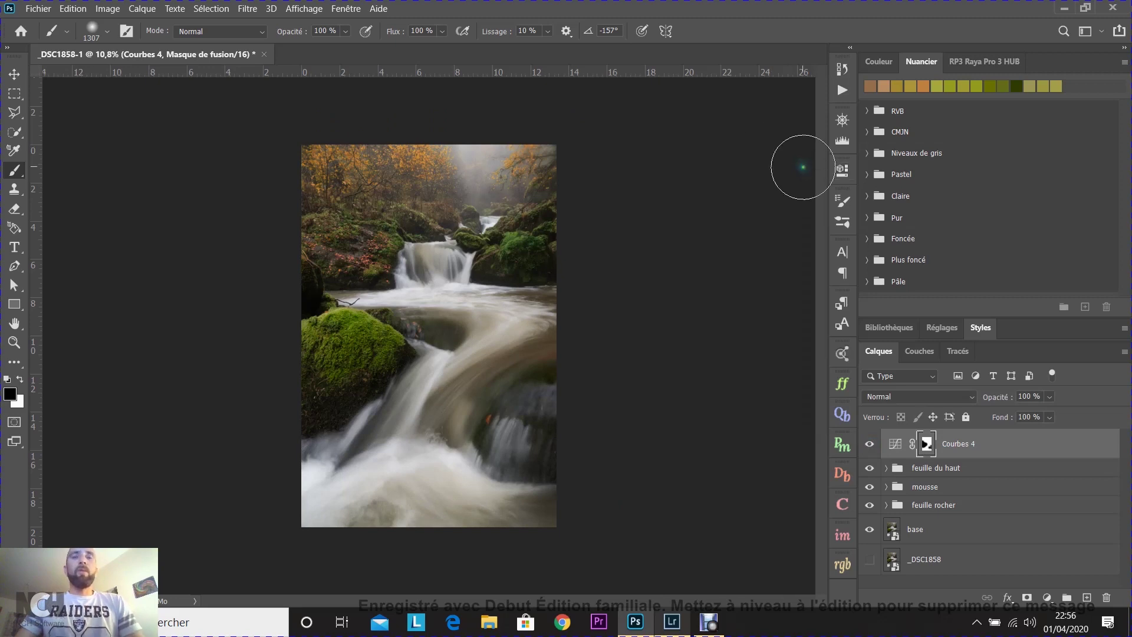
pyautogui.click(14, 74)
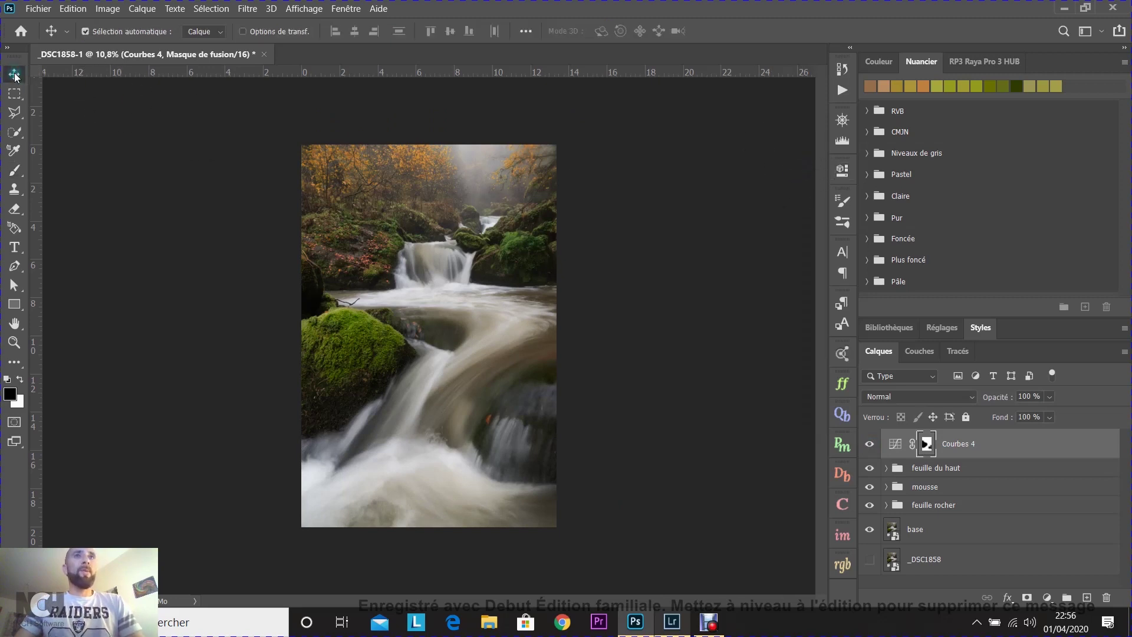
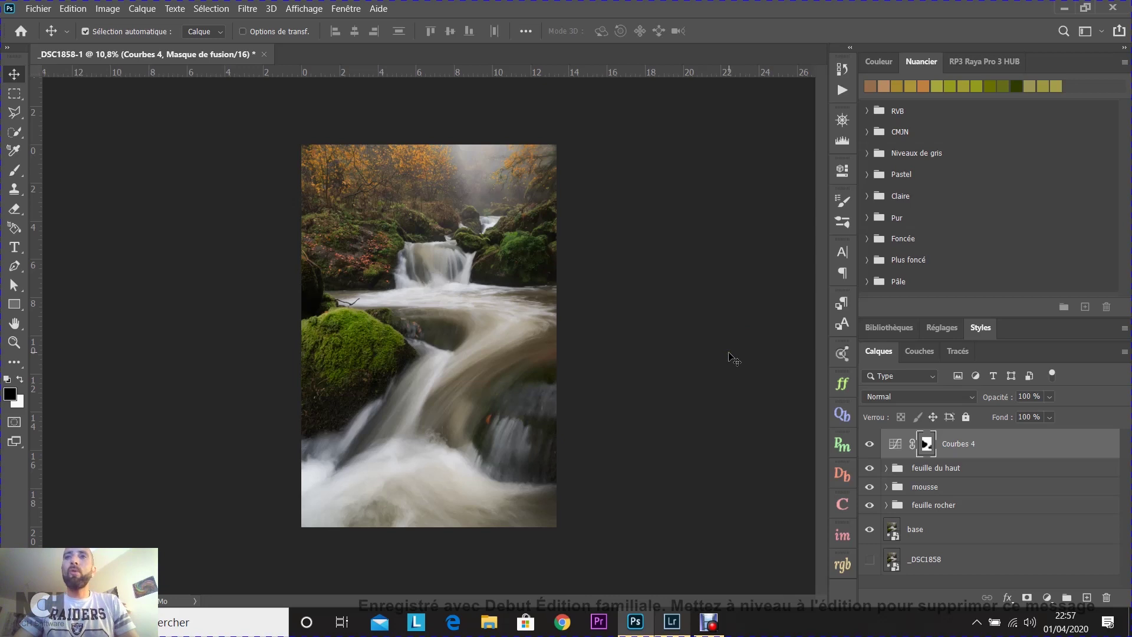
# Add a Curves adjustment layer above Courbes 4, raise the midpoint of its RVB curve to brighten the photo, and close its settings.
pyautogui.click(1047, 598)
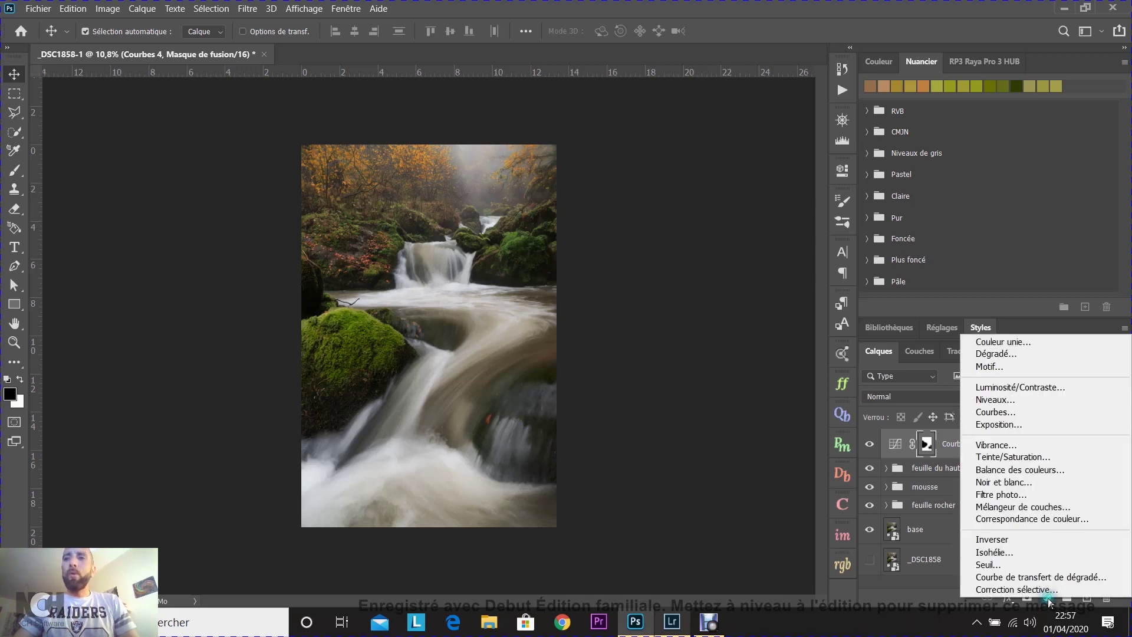
pyautogui.click(1025, 412)
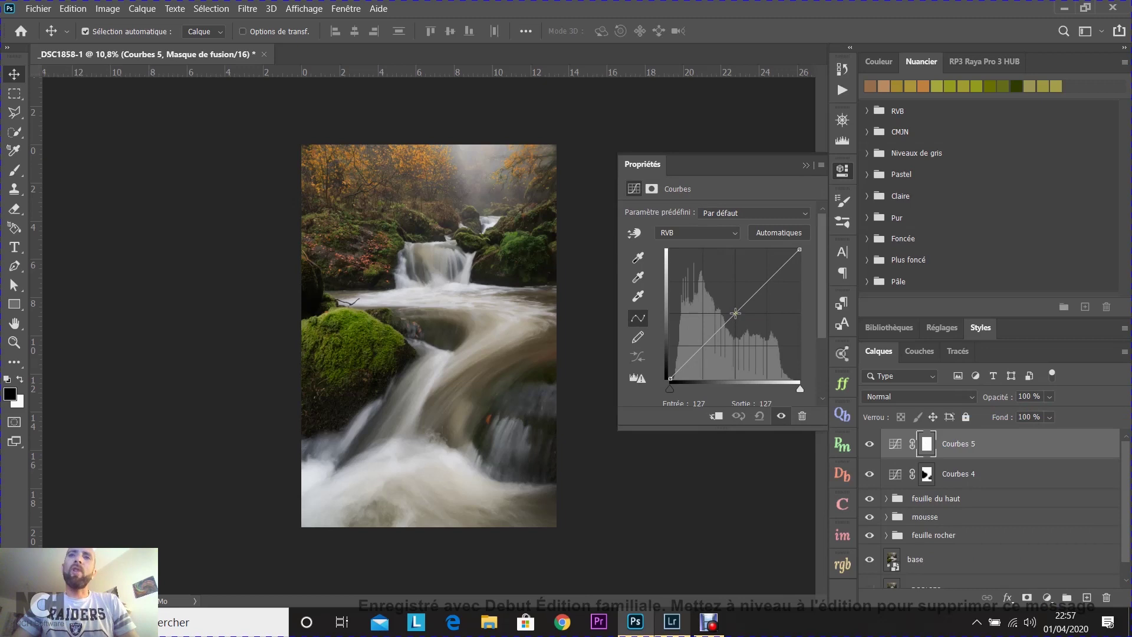
pyautogui.click(735, 313)
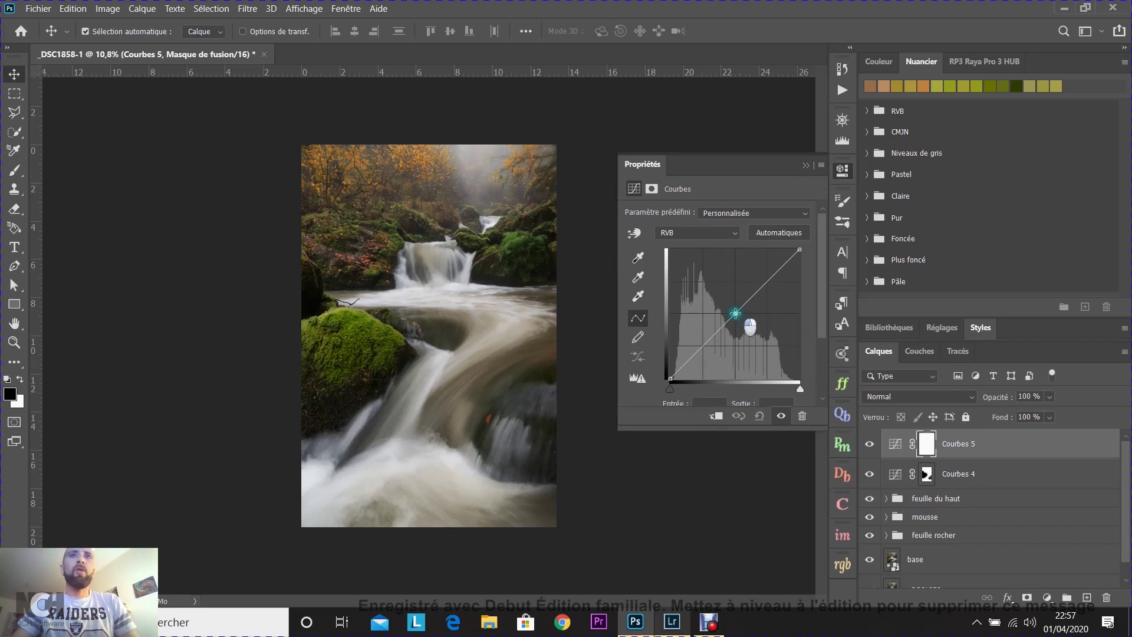
pyautogui.moveTo(735, 313); pyautogui.dragTo(728, 305)
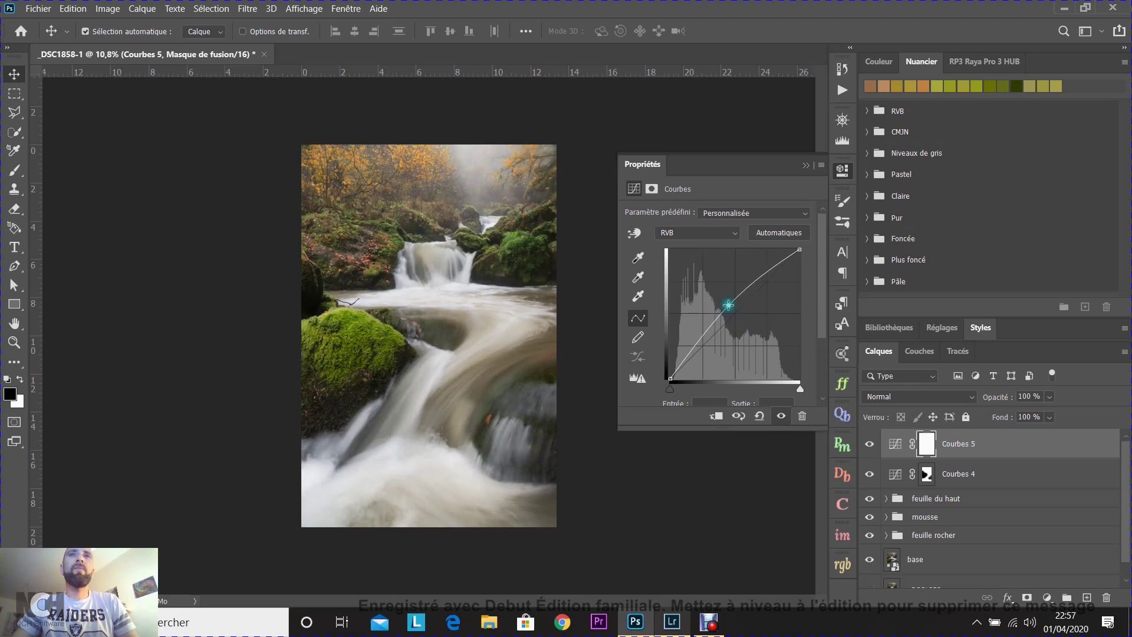
pyautogui.click(806, 163)
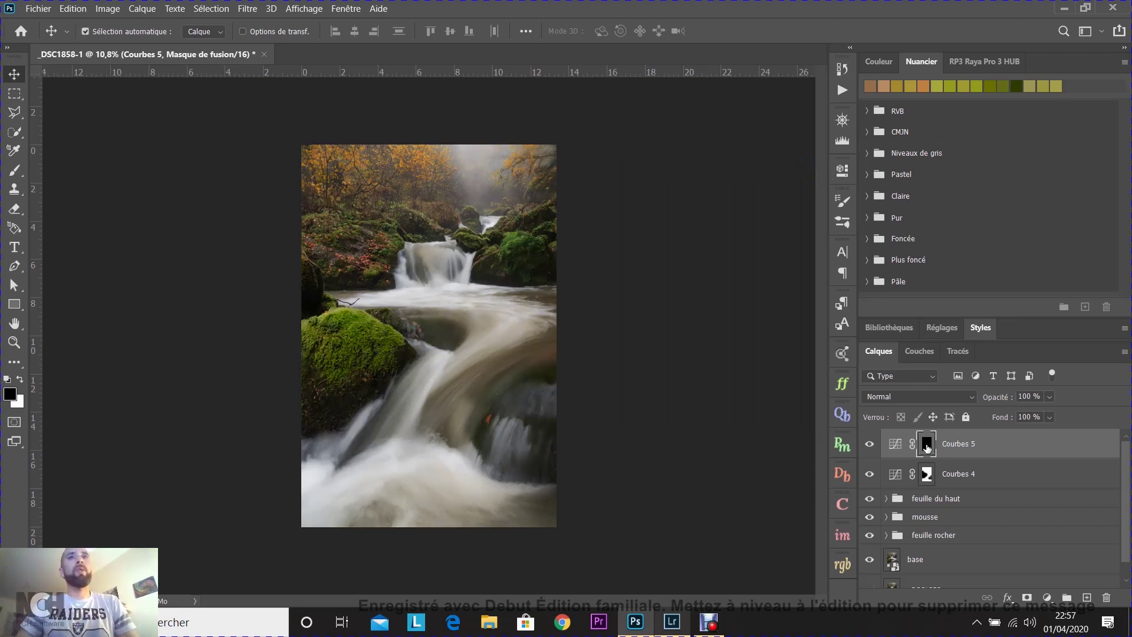
# Paint white at 50 % opacity on the Courbes 5 mask over the misty gap between the trees, using brush sizes 2687 and 2049.
pyautogui.click(16, 174)
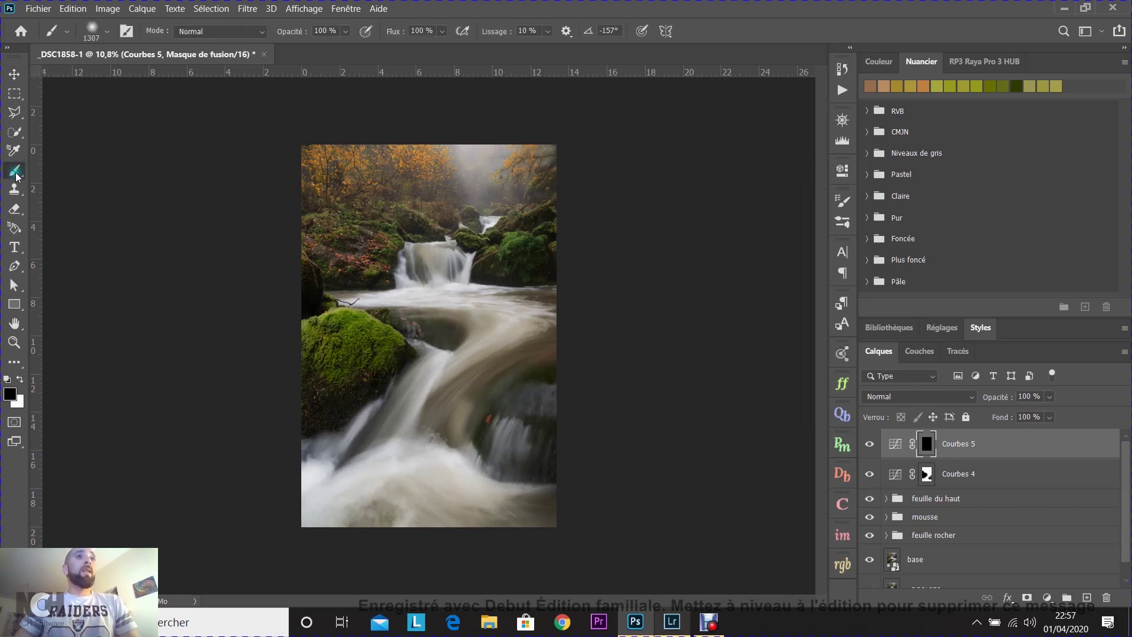
pyautogui.moveTo(296, 32); pyautogui.dragTo(255, 38)
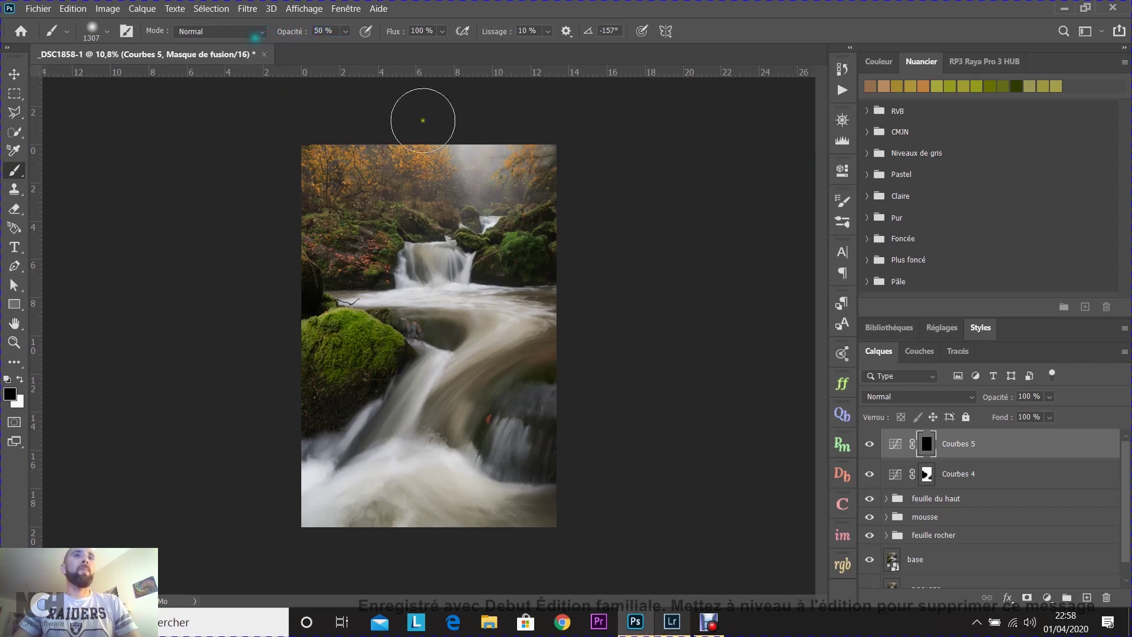
pyautogui.moveTo(467, 189); pyautogui.dragTo(523, 185)
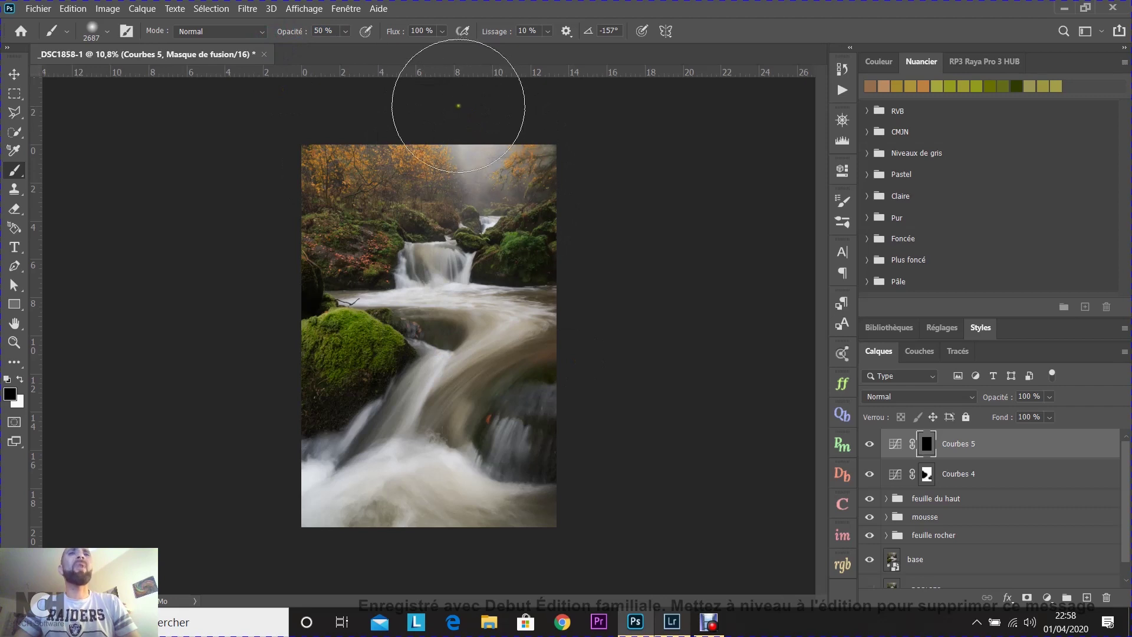
pyautogui.click(475, 145)
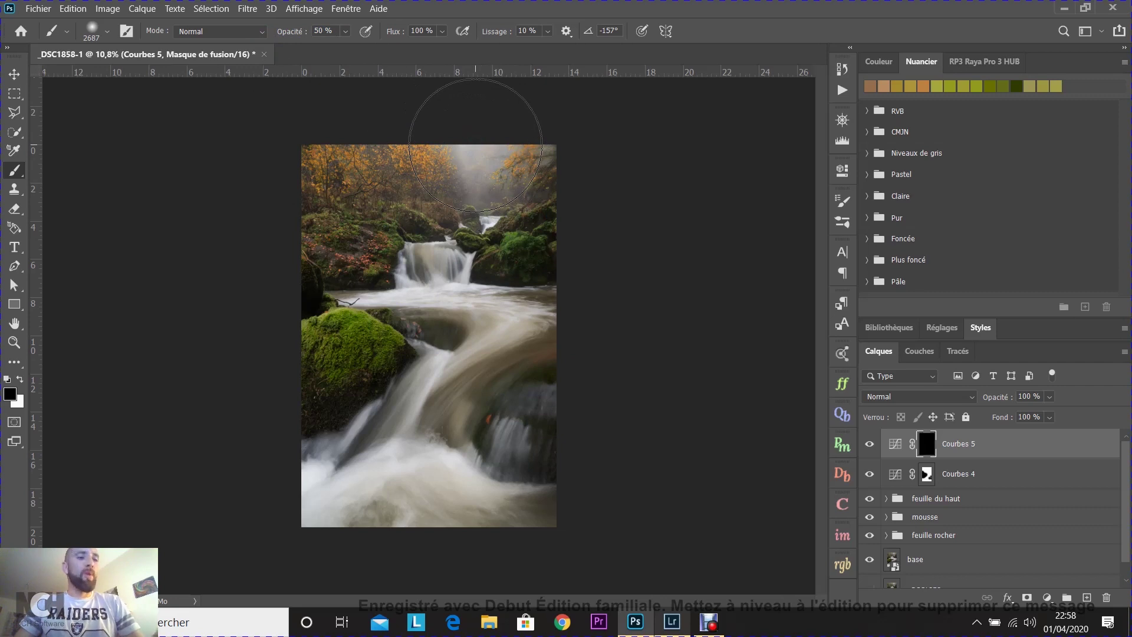
pyautogui.press('x')
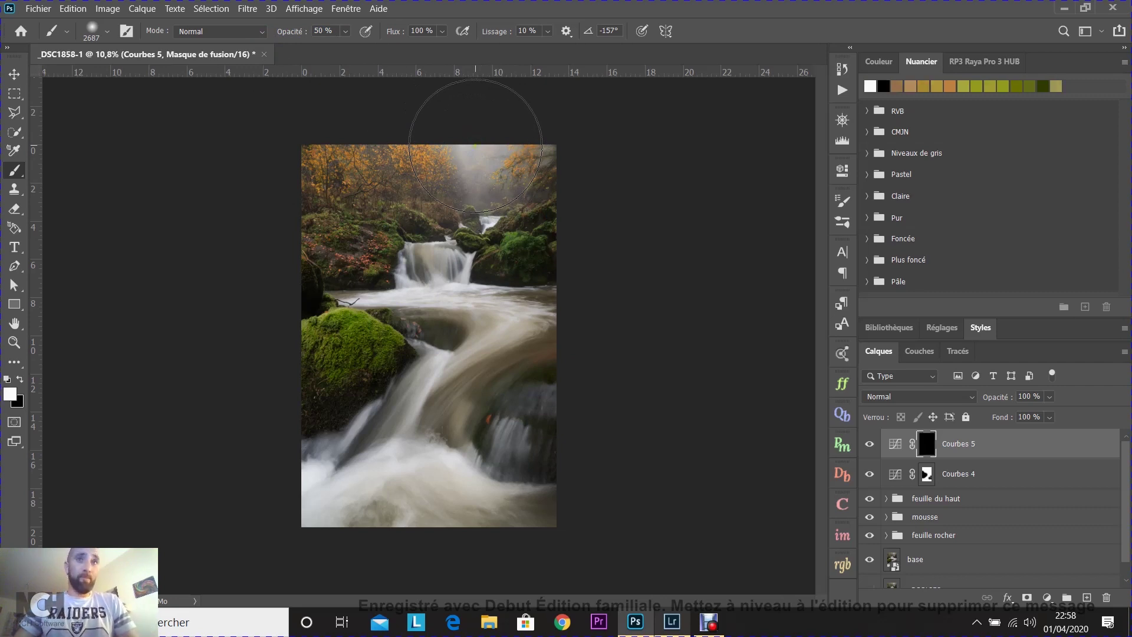
pyautogui.click(464, 121)
pyautogui.moveTo(466, 124); pyautogui.dragTo(477, 145)
pyautogui.click(478, 146)
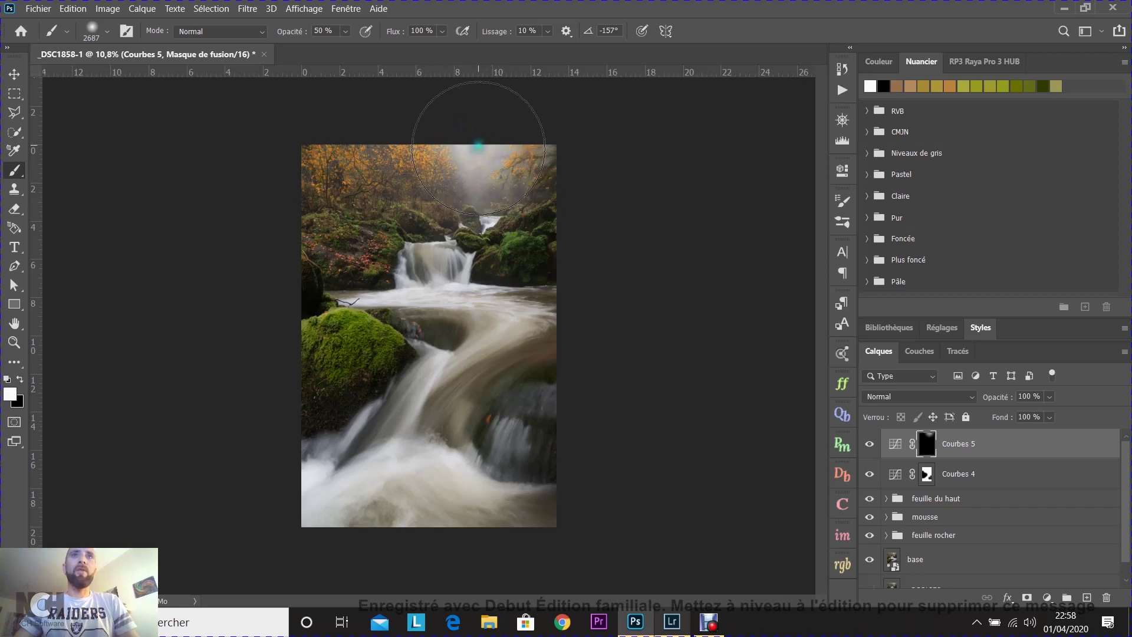
pyautogui.moveTo(478, 145); pyautogui.dragTo(487, 209)
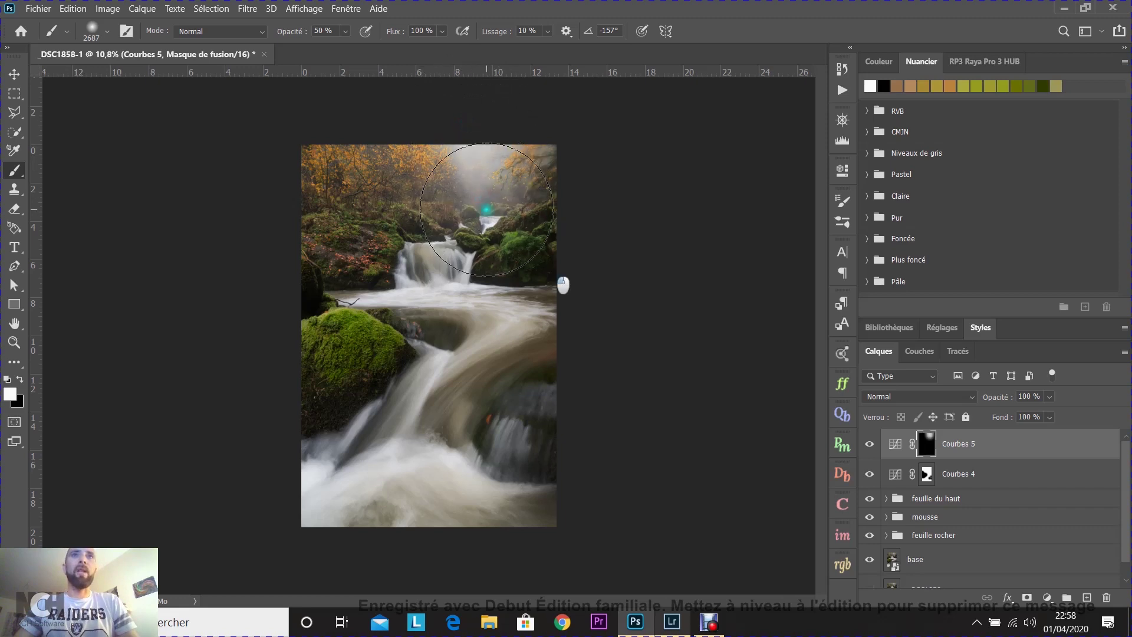
pyautogui.click(466, 133)
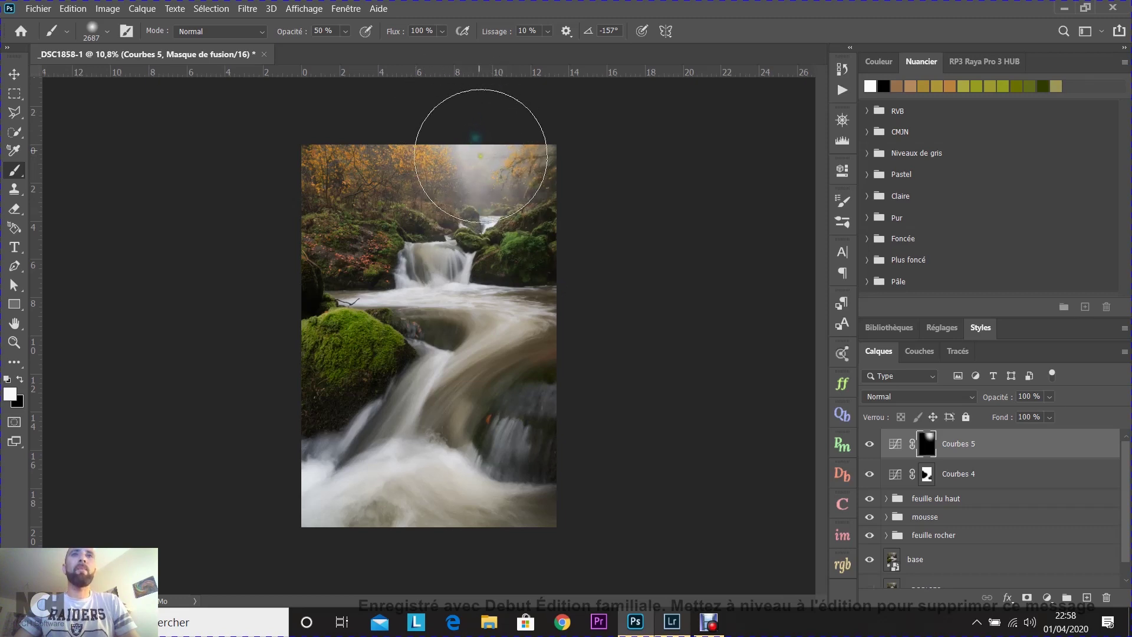
pyautogui.moveTo(484, 168); pyautogui.dragTo(458, 172)
pyautogui.click(474, 132)
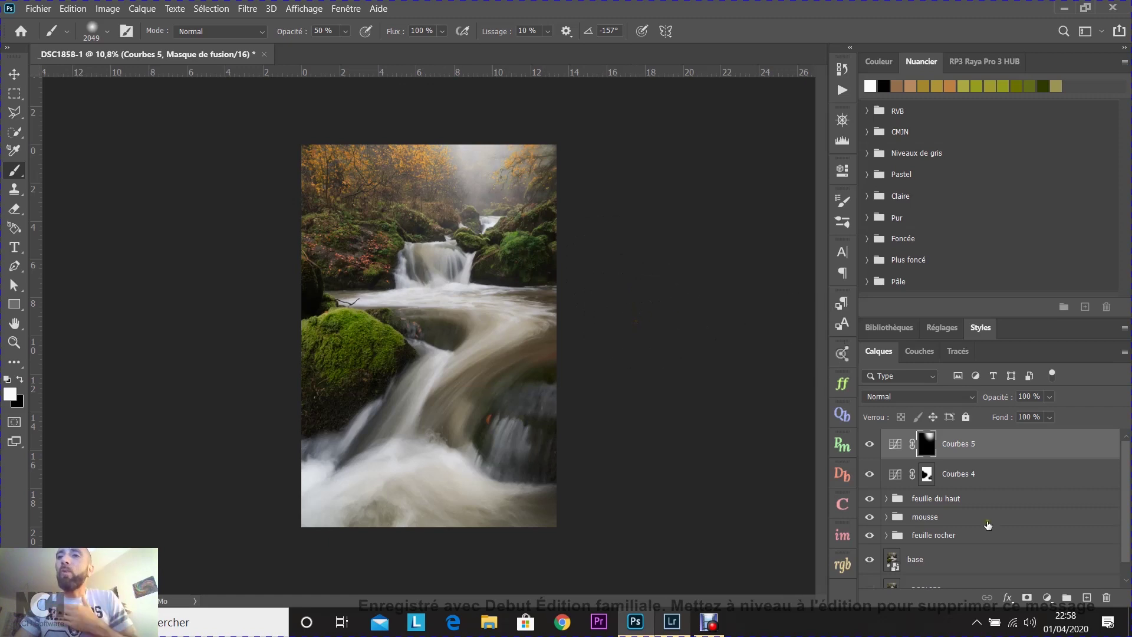
# Add an empty layer above Courbes 5 and set the foreground colour to the light peach e8cfb0.
pyautogui.click(1087, 598)
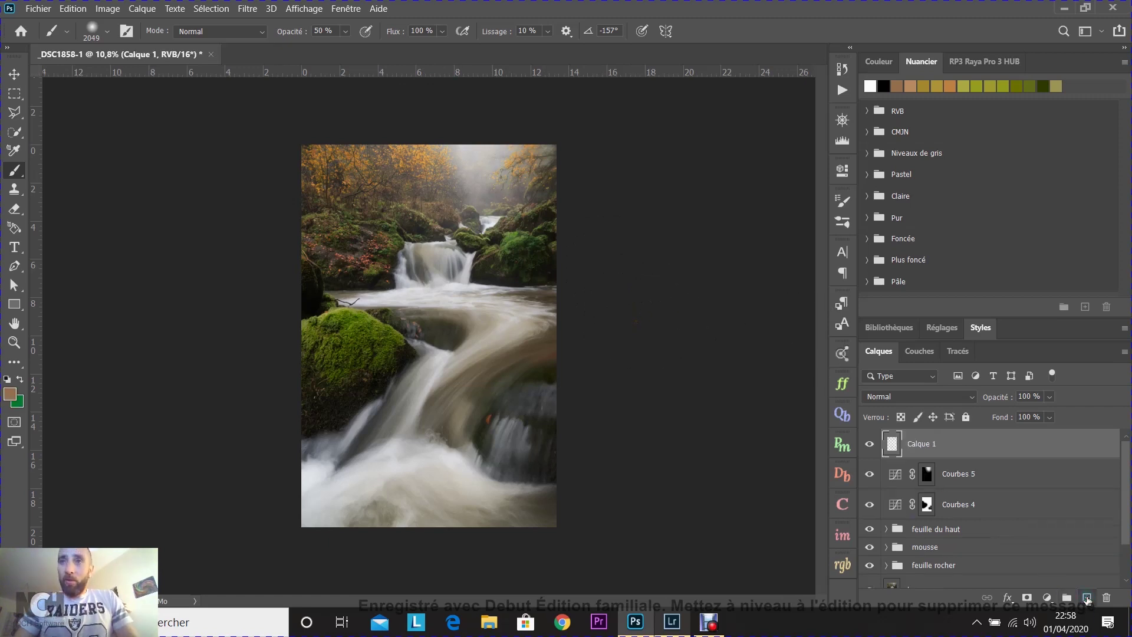
pyautogui.click(11, 396)
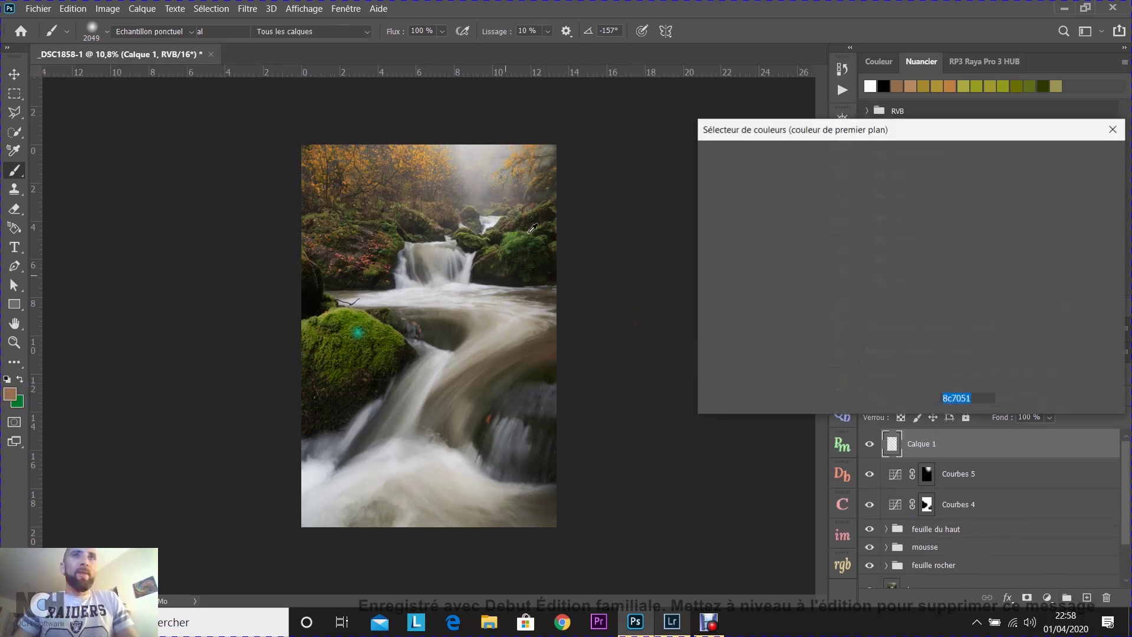
pyautogui.click(463, 168)
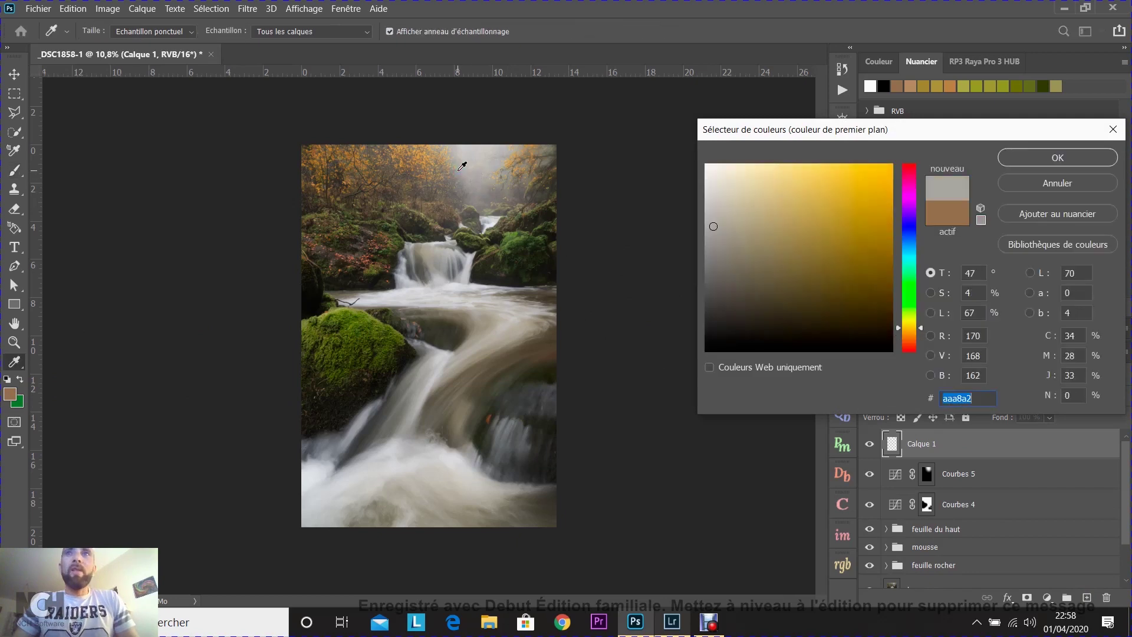
pyautogui.click(450, 152)
pyautogui.click(452, 152)
pyautogui.click(470, 150)
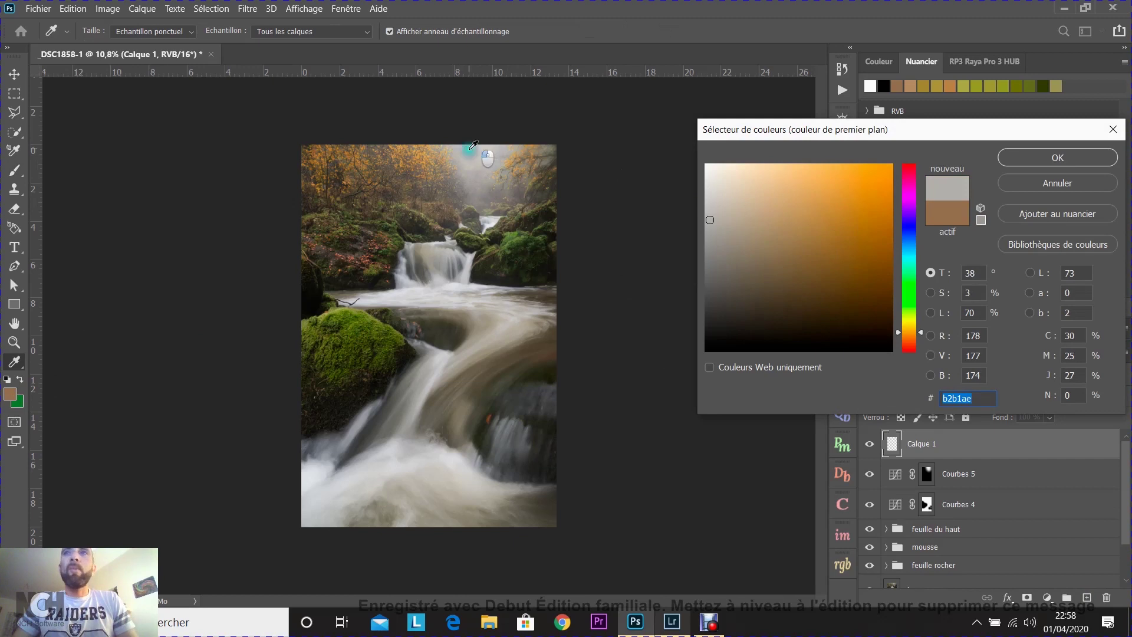
pyautogui.click(470, 148)
pyautogui.click(452, 147)
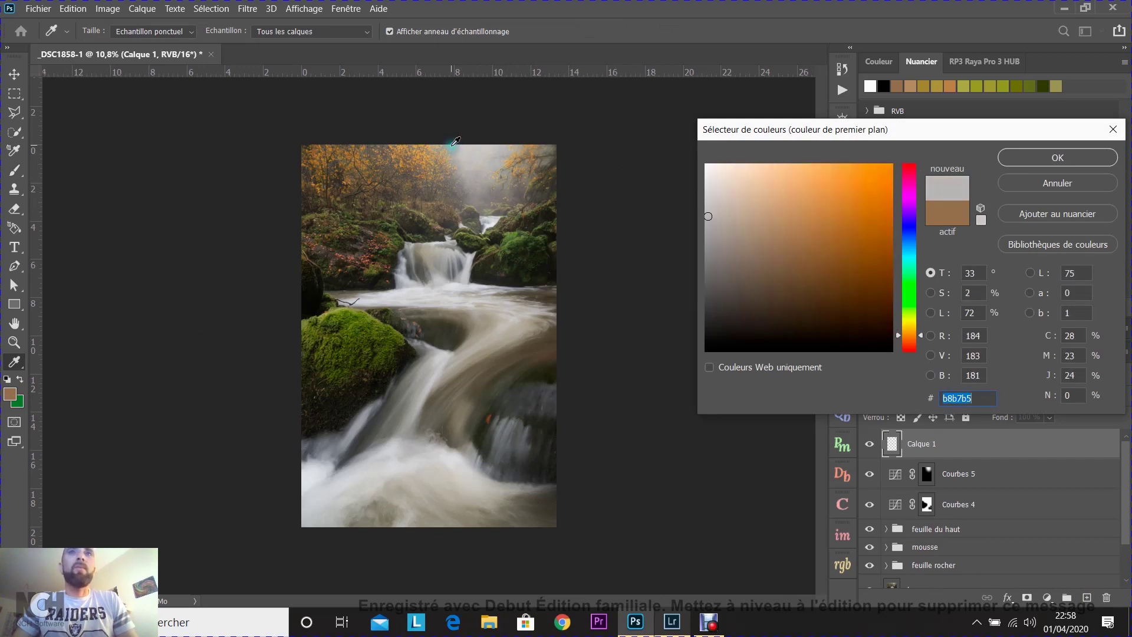
pyautogui.click(742, 175)
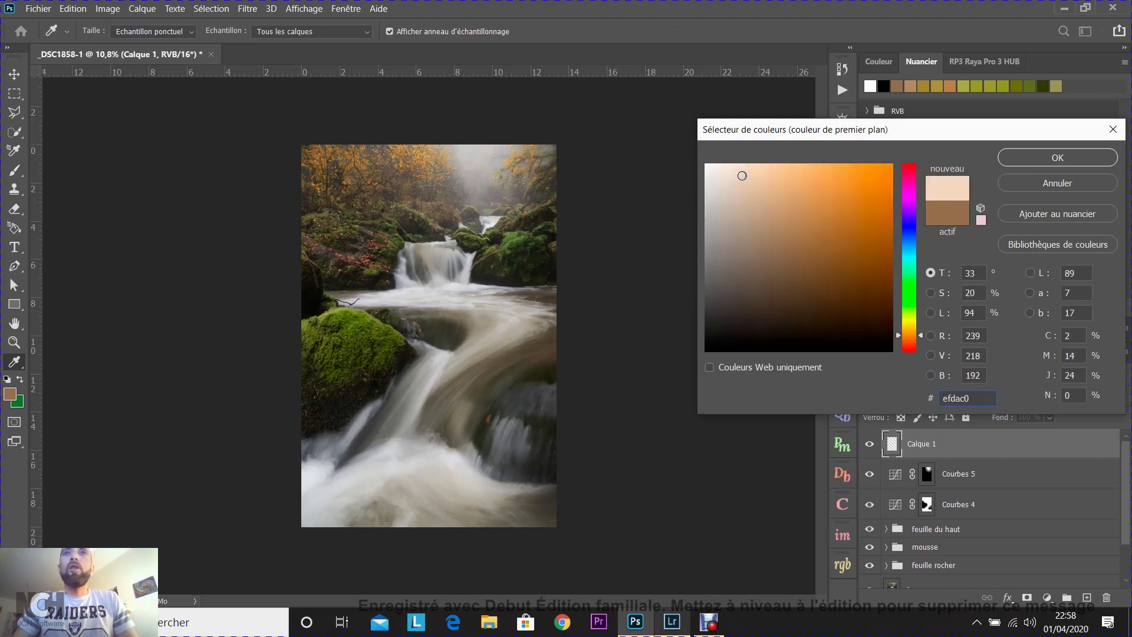
pyautogui.moveTo(745, 176); pyautogui.dragTo(753, 179)
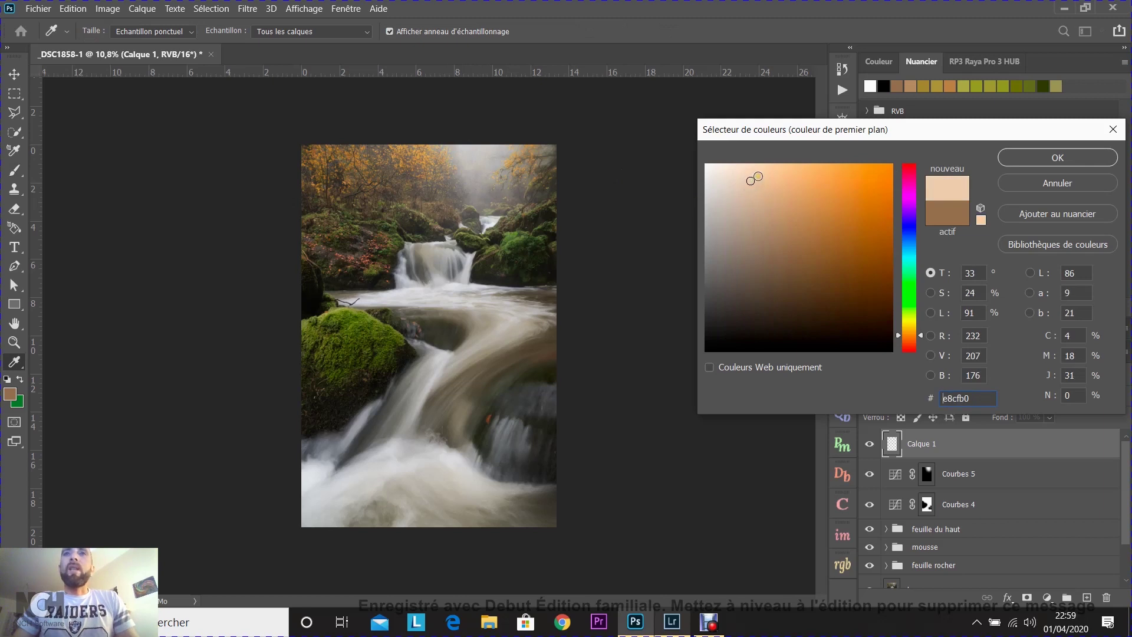
pyautogui.click(1053, 163)
pyautogui.press('b')
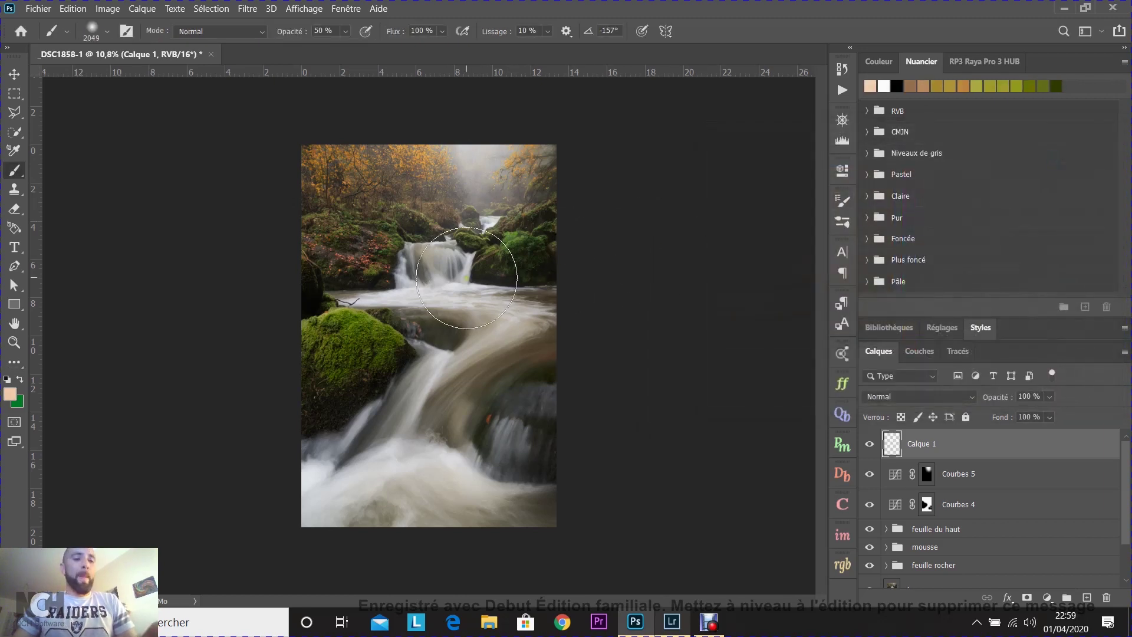
# Paint a peach glow on Calque 1 at the top of the misty gap with a brush of size 3355 at 100 % opacity.
pyautogui.moveTo(437, 287); pyautogui.dragTo(472, 275)
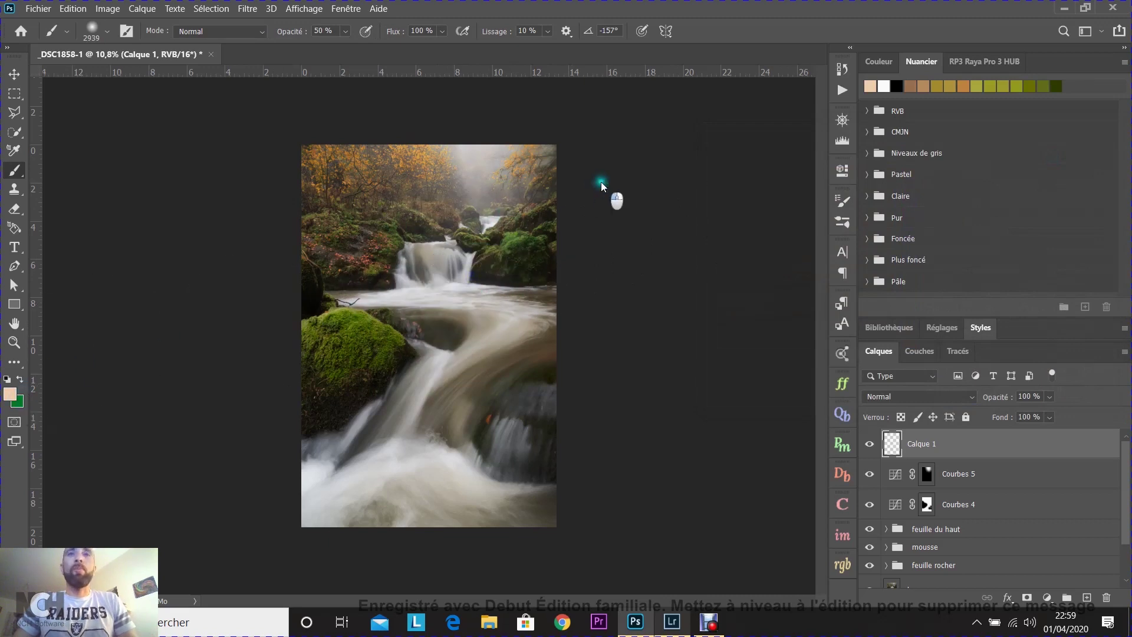
pyautogui.press('alt')
pyautogui.click(10, 394)
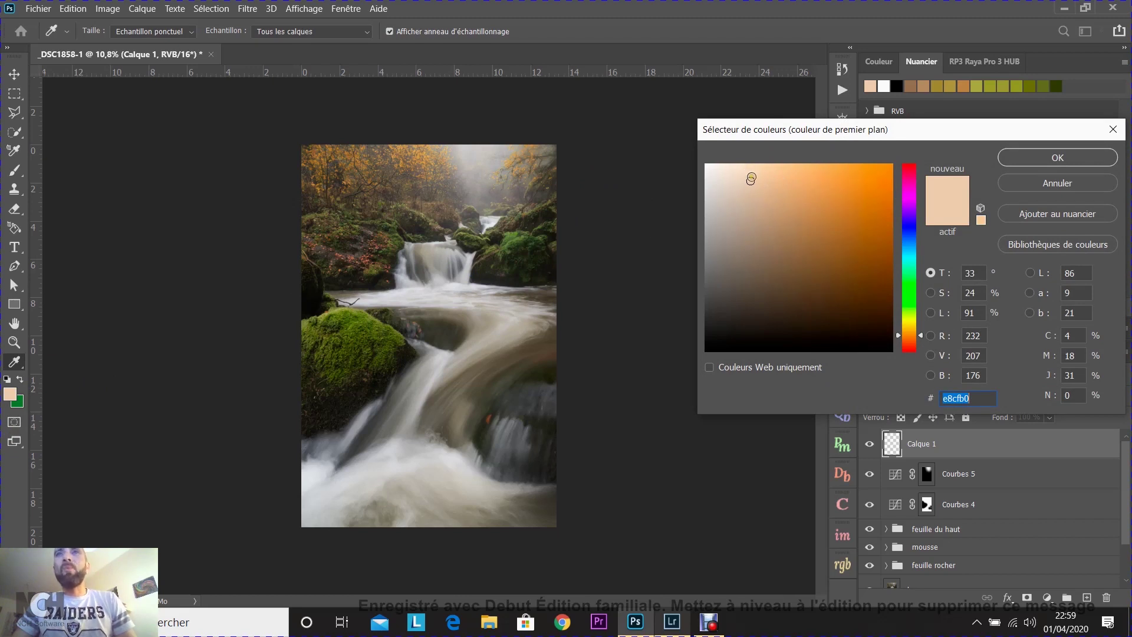
pyautogui.click(1057, 157)
pyautogui.press('b')
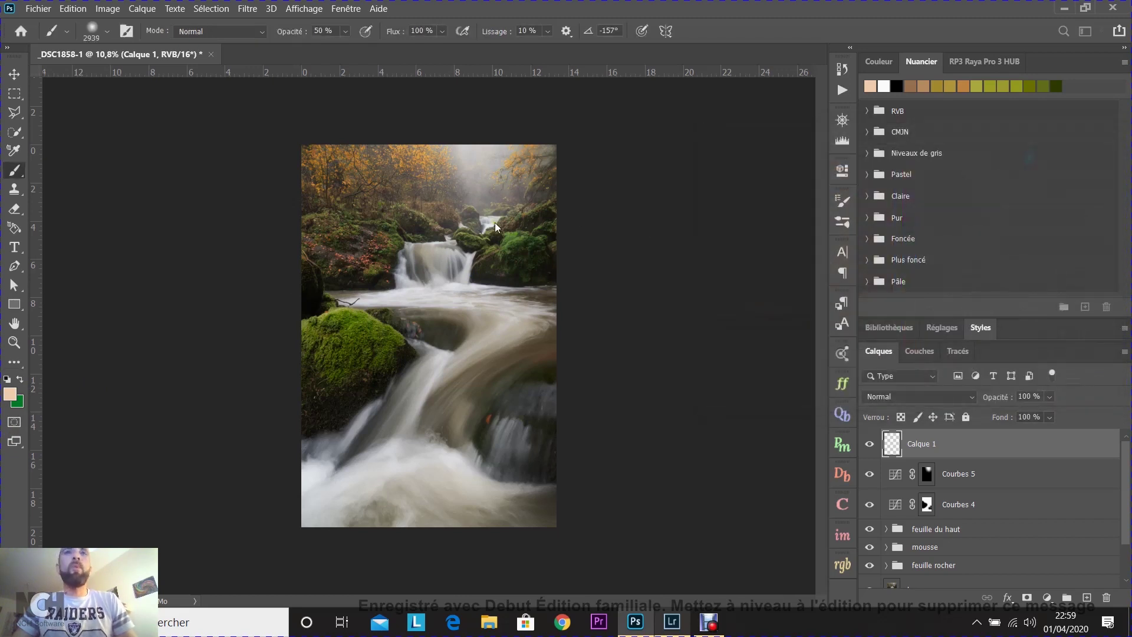
pyautogui.moveTo(290, 31); pyautogui.dragTo(333, 47)
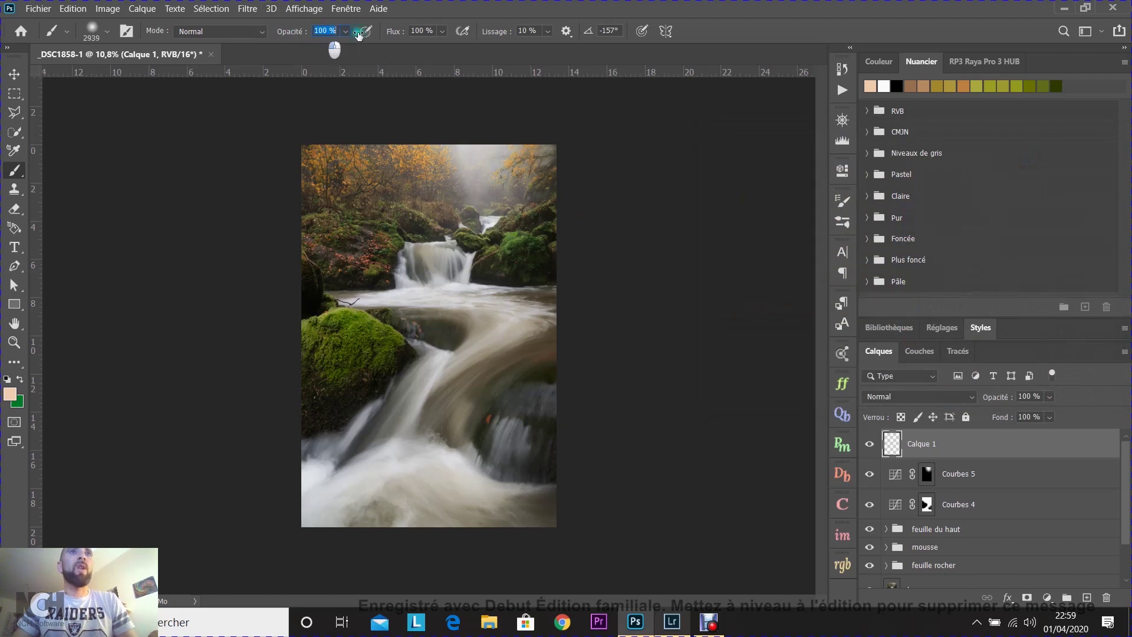
pyautogui.moveTo(451, 228); pyautogui.dragTo(468, 230)
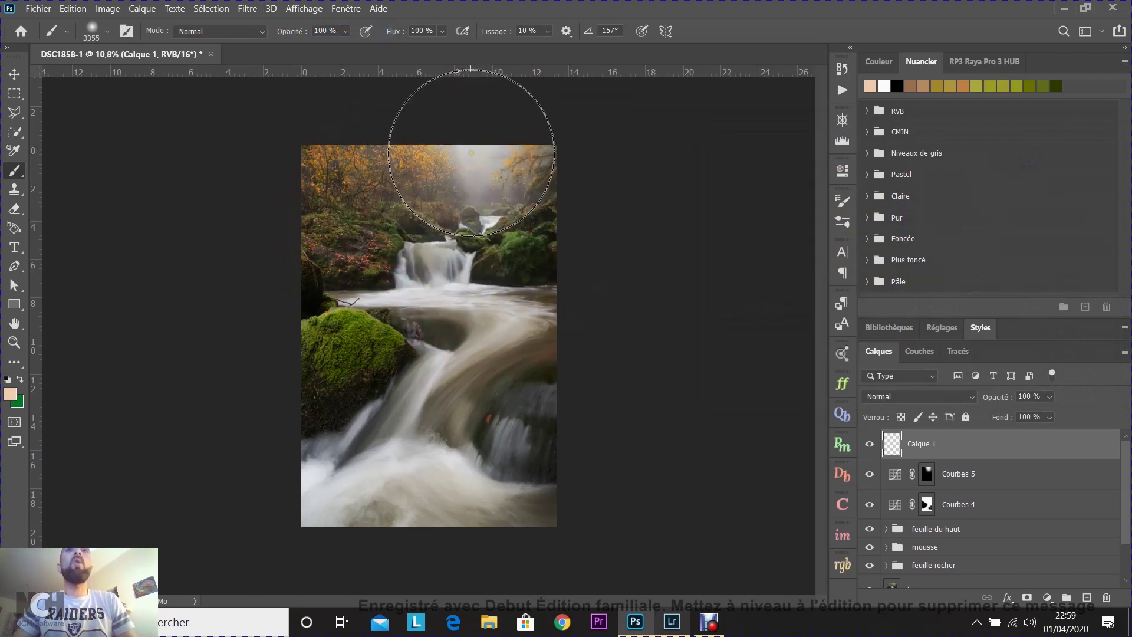
pyautogui.click(472, 145)
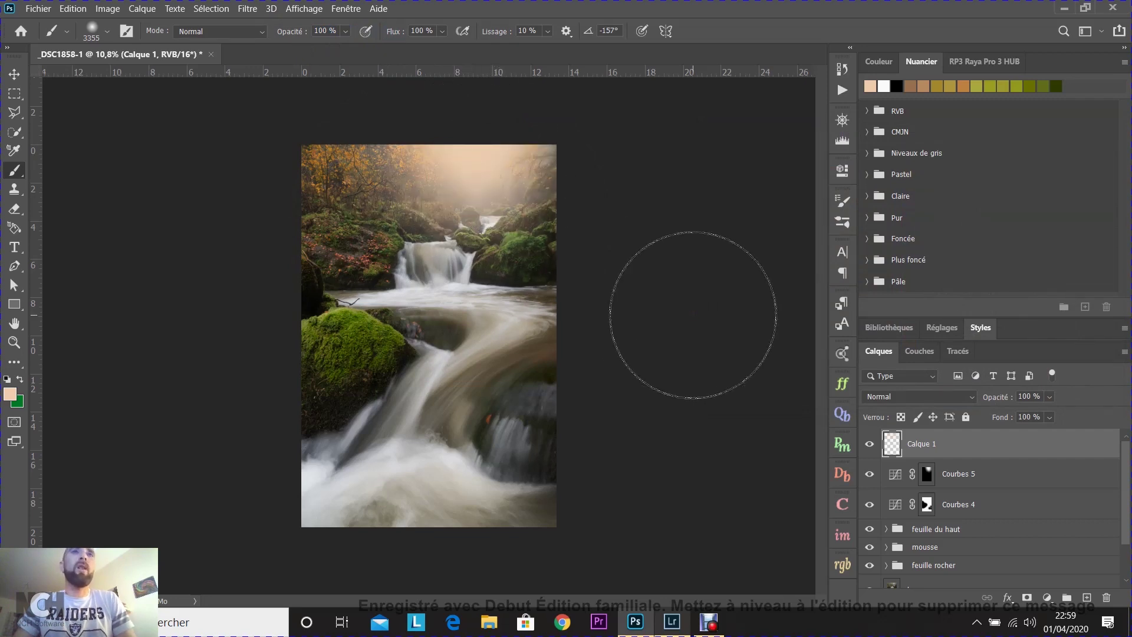
# Add a paler glow in colour e8dbcc inside the peach one on Calque 1, using a brush of size 2034.
pyautogui.click(12, 395)
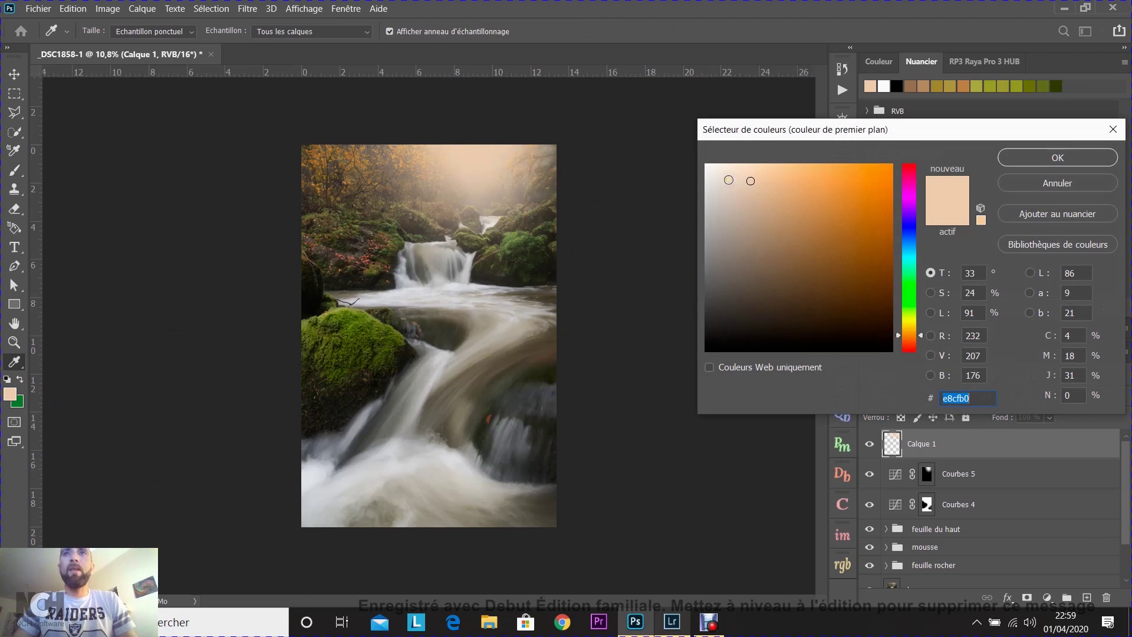
pyautogui.click(729, 181)
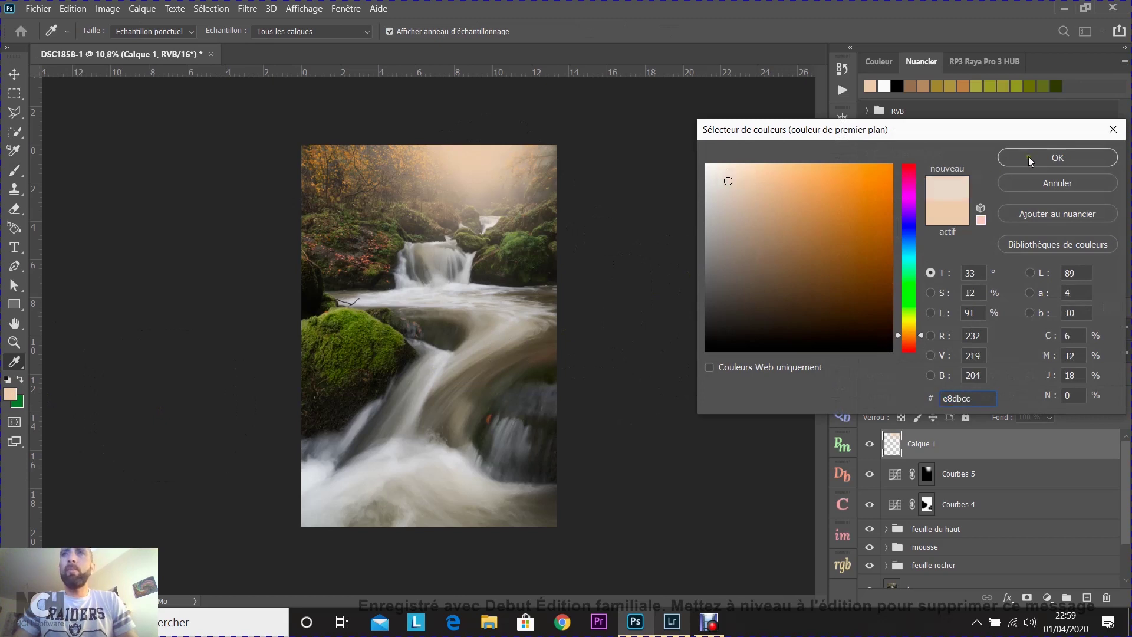
pyautogui.click(1057, 157)
pyautogui.press('b')
pyautogui.moveTo(463, 253); pyautogui.dragTo(405, 266)
pyautogui.hotkey('ctrl', 'z')
pyautogui.click(475, 142)
pyautogui.click(474, 143)
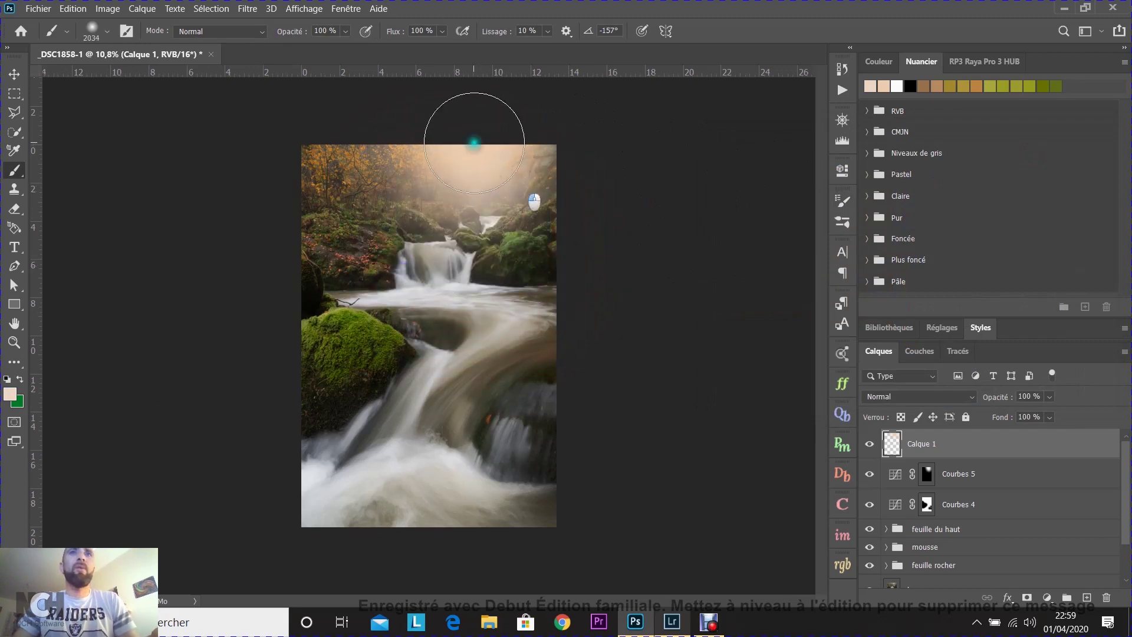
# Paint a near-white centre in colour f0ece7 inside the glow on Calque 1 with a brush of size 1440.
pyautogui.click(9, 393)
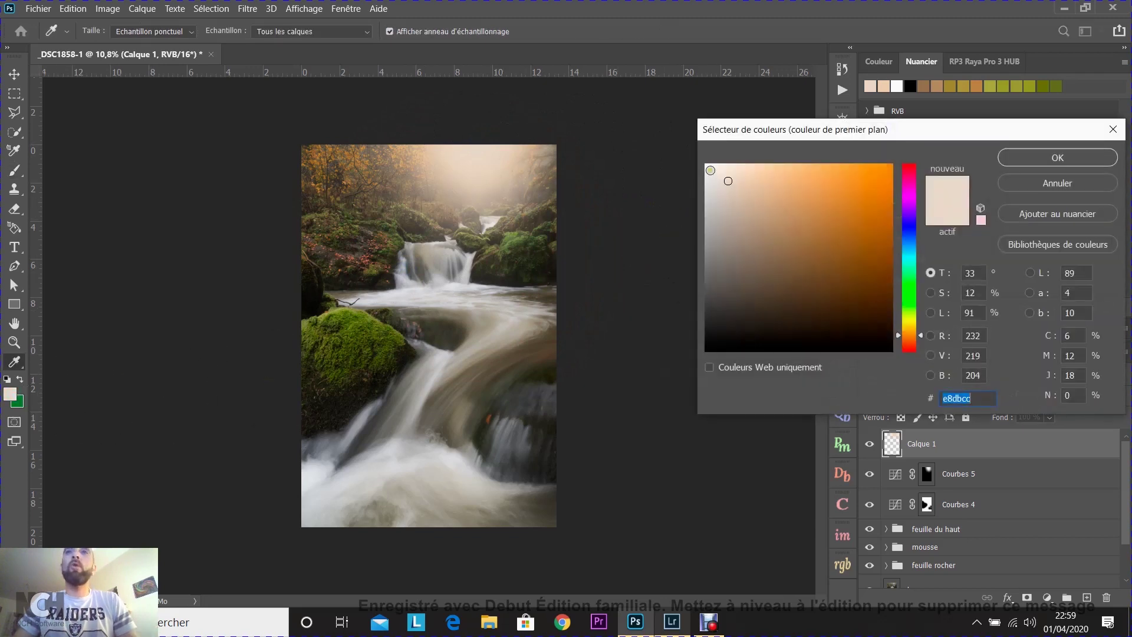
pyautogui.click(708, 168)
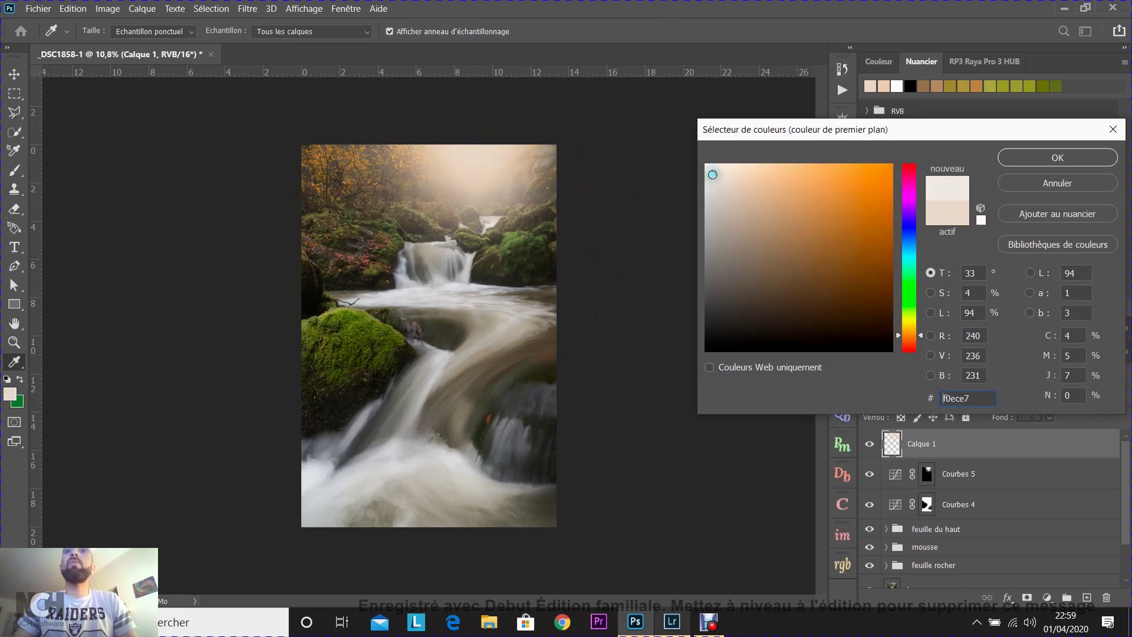
pyautogui.click(1057, 157)
pyautogui.moveTo(505, 303); pyautogui.dragTo(448, 328)
pyautogui.moveTo(480, 189); pyautogui.dragTo(487, 196)
pyautogui.moveTo(475, 145)
pyautogui.mouseDown()
pyautogui.moveTo(482, 154)
pyautogui.moveTo(472, 143)
pyautogui.mouseUp()
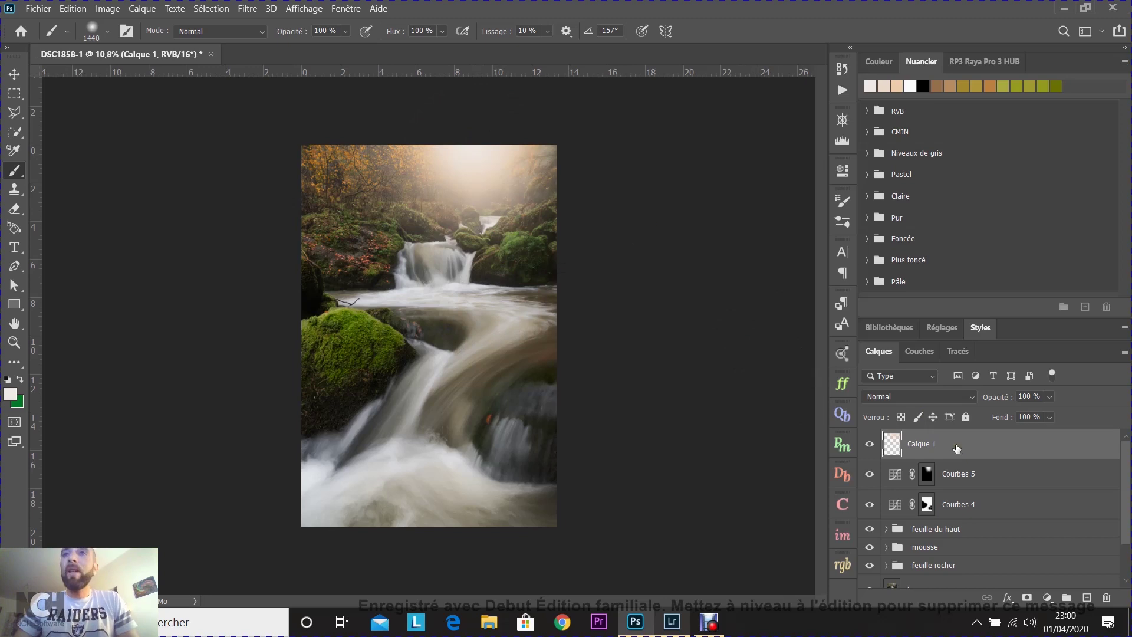
# Set the blend mode of Calque 1 to Lumière tamisée and compare the photo with the layer hidden and shown, leaving it visible.
pyautogui.click(933, 400)
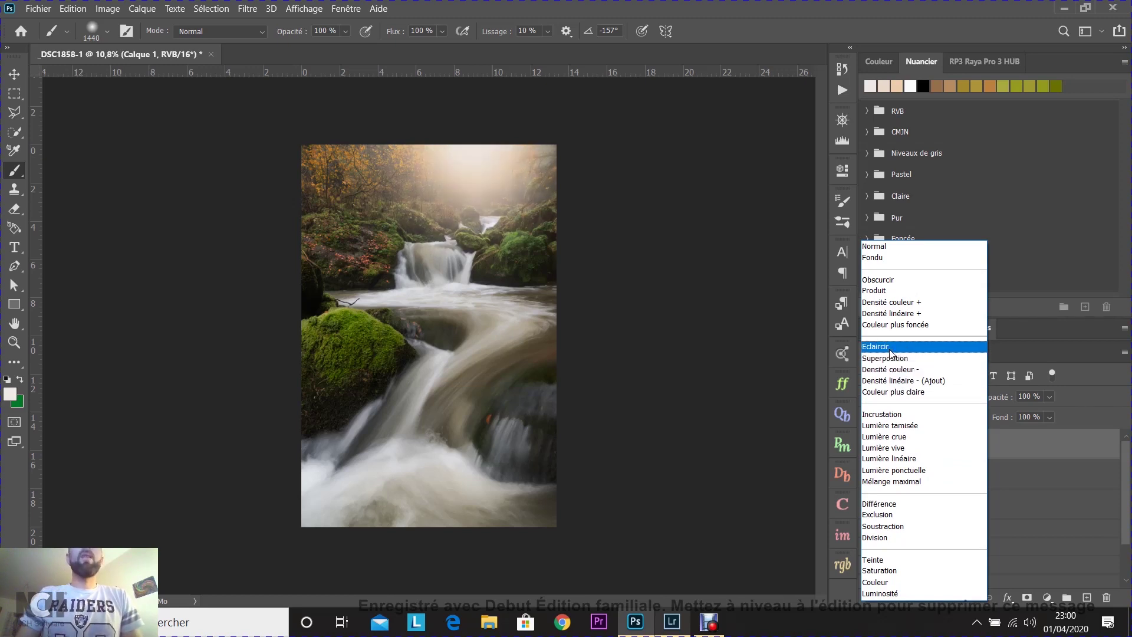
pyautogui.click(891, 426)
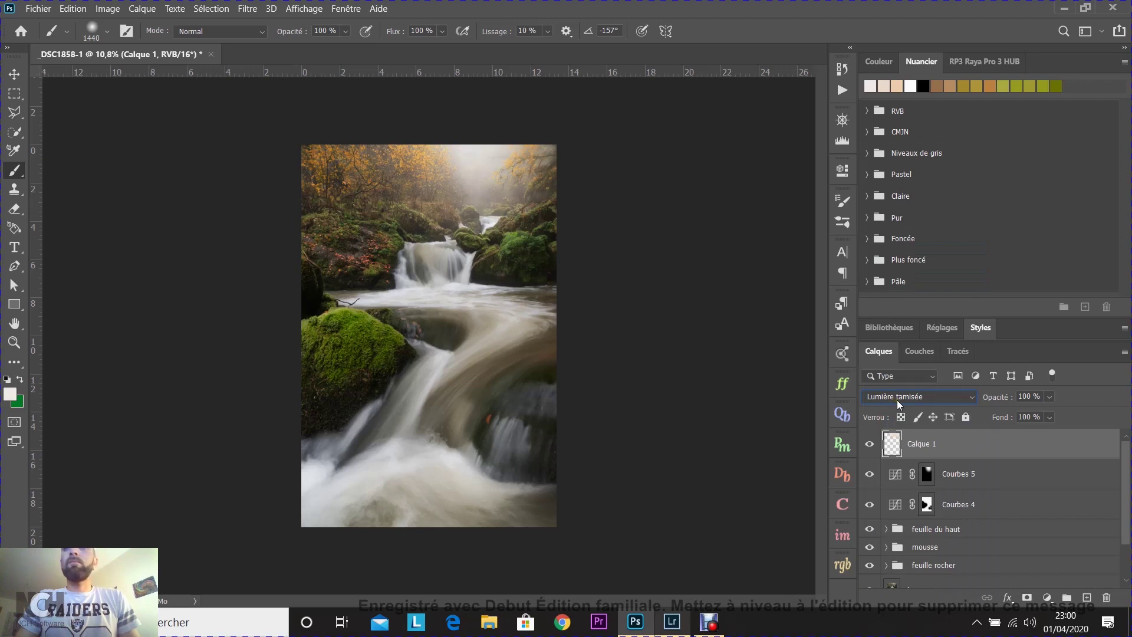
pyautogui.click(870, 448)
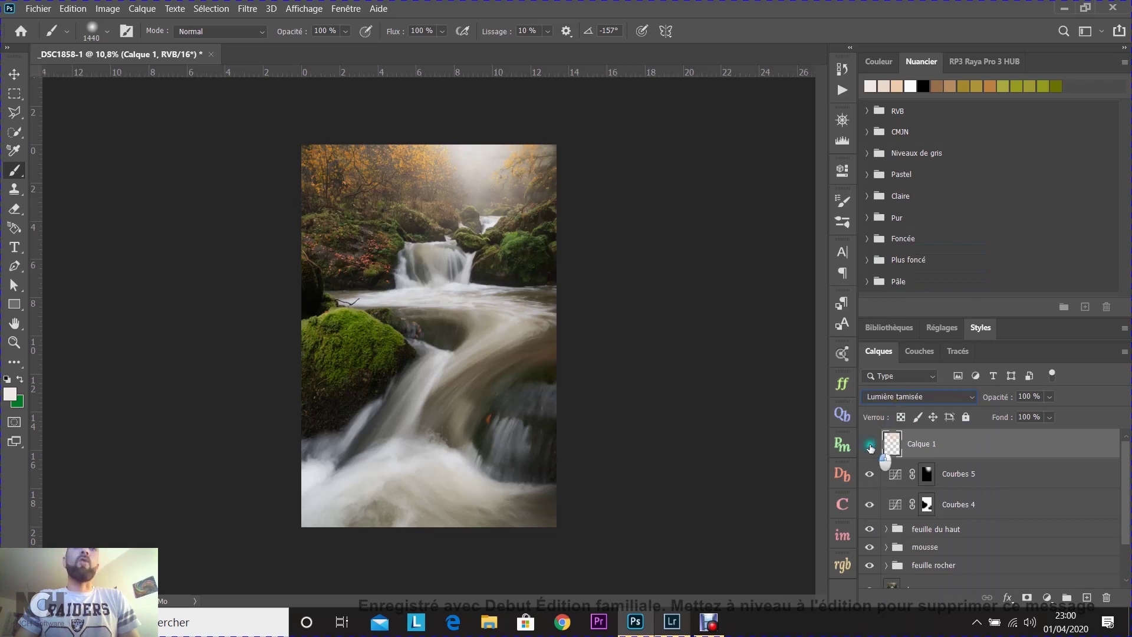
pyautogui.click(870, 448)
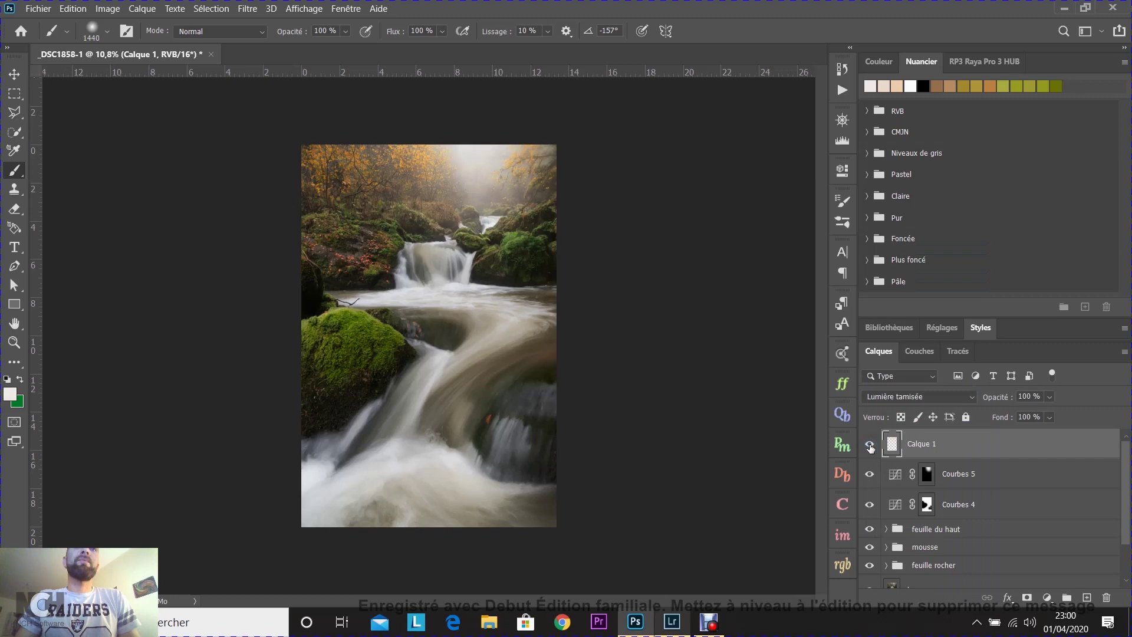
pyautogui.click(870, 447)
pyautogui.click(870, 447)
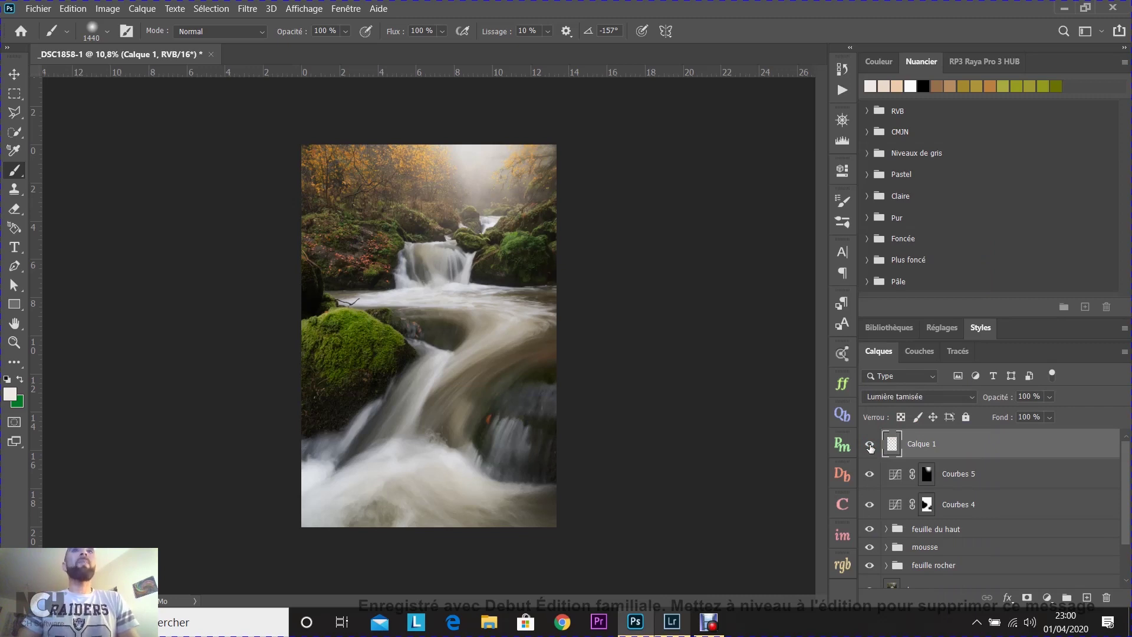
pyautogui.click(14, 74)
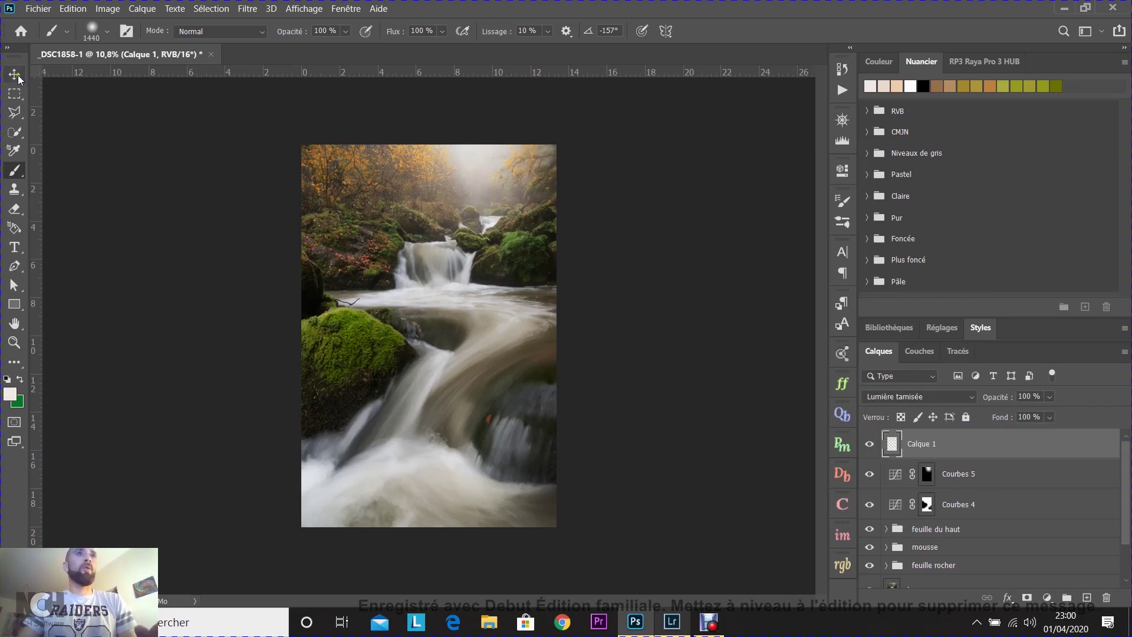
# Lower the opacity of Calque 1 to 70 % and compare the misty area with the layer hidden and shown, leaving it visible.
pyautogui.moveTo(355, 144); pyautogui.dragTo(582, 214)
pyautogui.scroll(3, 590, 241)
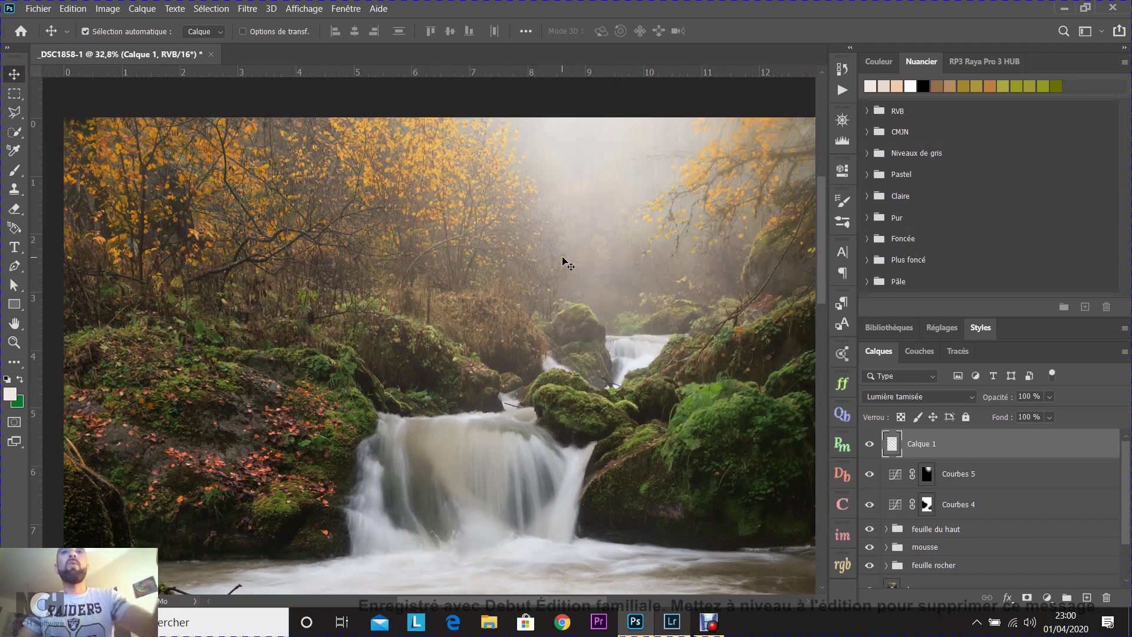
pyautogui.click(869, 447)
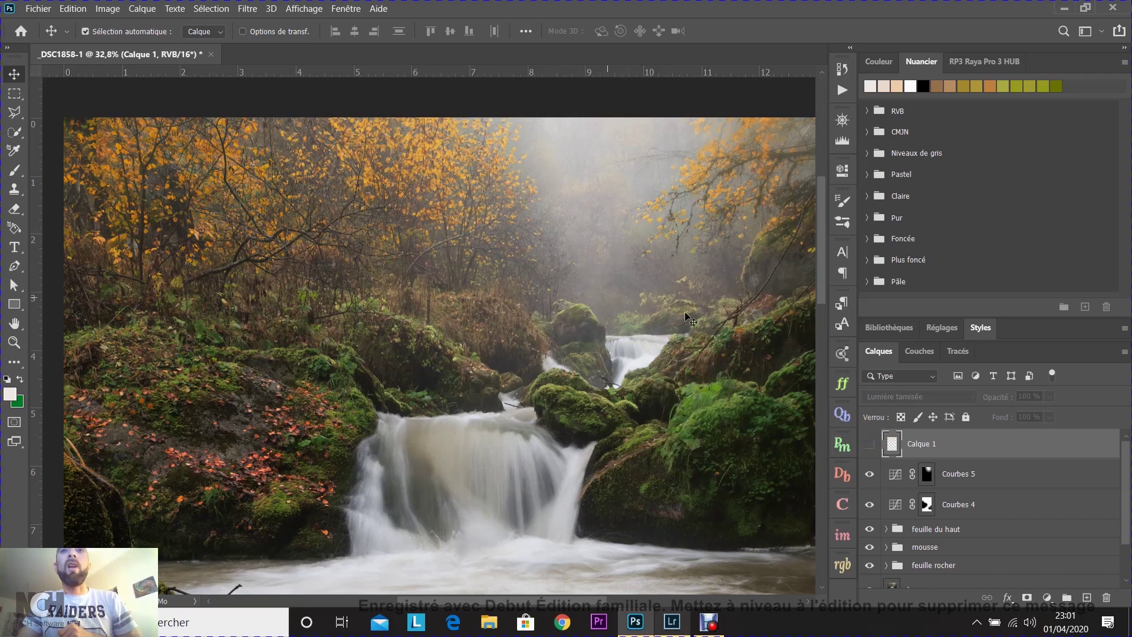
pyautogui.click(870, 446)
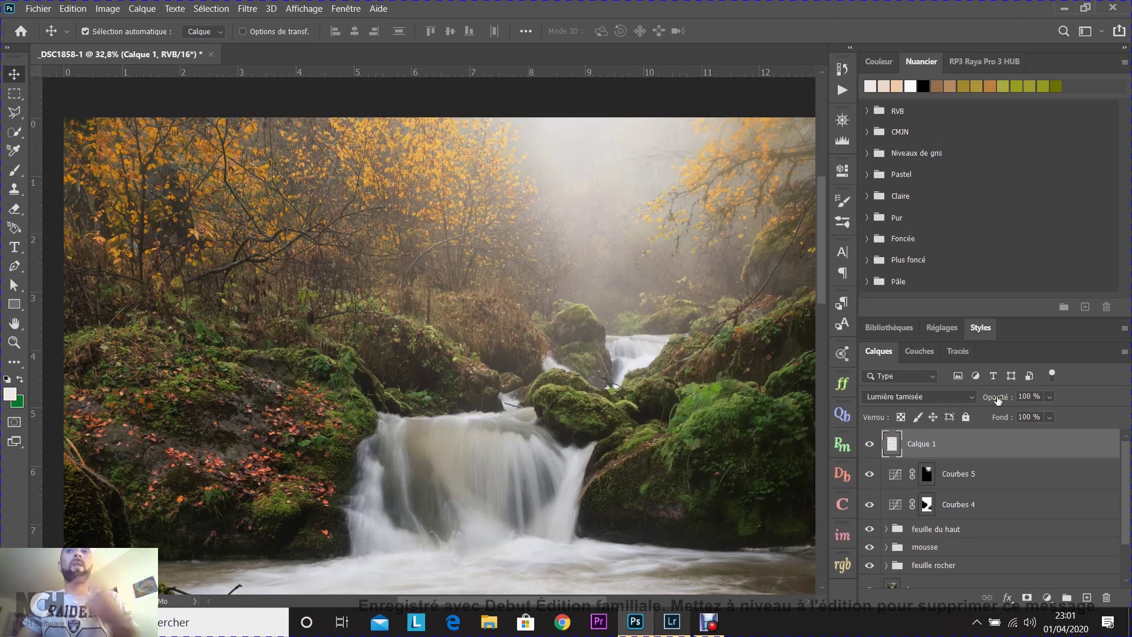
pyautogui.moveTo(997, 399)
pyautogui.mouseDown()
pyautogui.moveTo(942, 396)
pyautogui.moveTo(1025, 398)
pyautogui.moveTo(987, 398)
pyautogui.moveTo(1008, 399)
pyautogui.mouseUp()
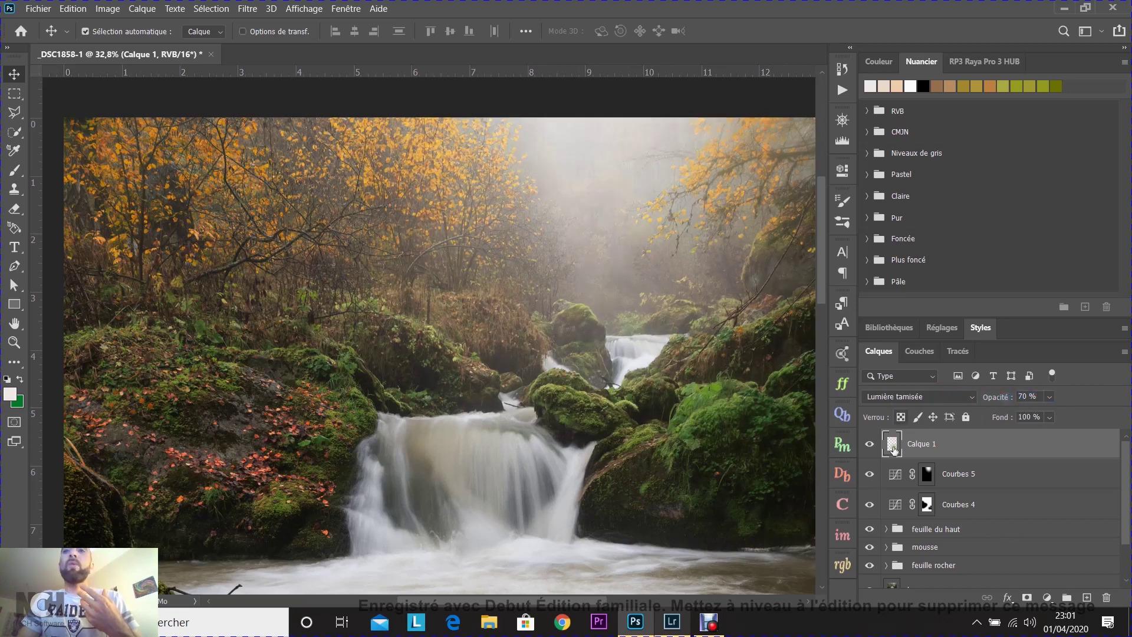
pyautogui.click(870, 443)
pyautogui.click(870, 444)
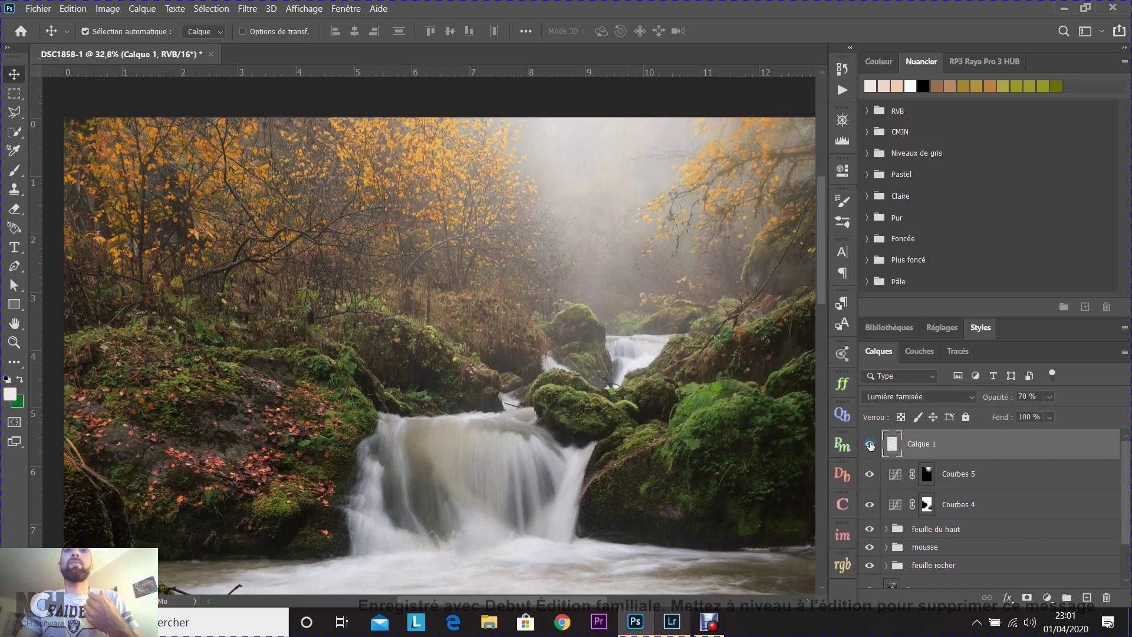
pyautogui.click(870, 443)
pyautogui.click(870, 443)
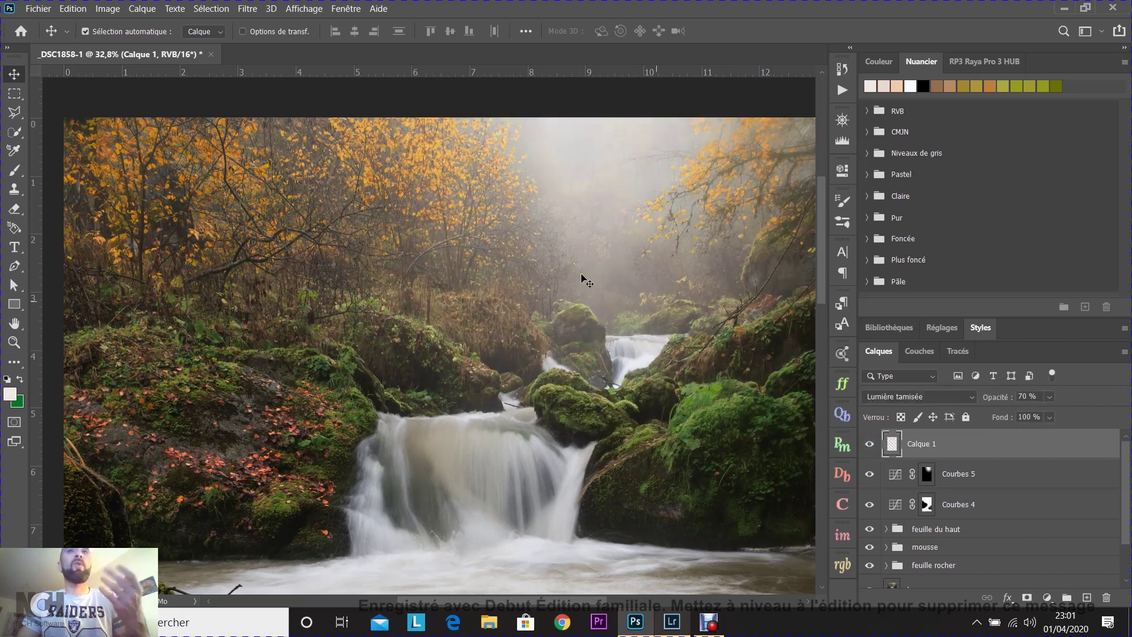
pyautogui.scroll(-5, 487, 304)
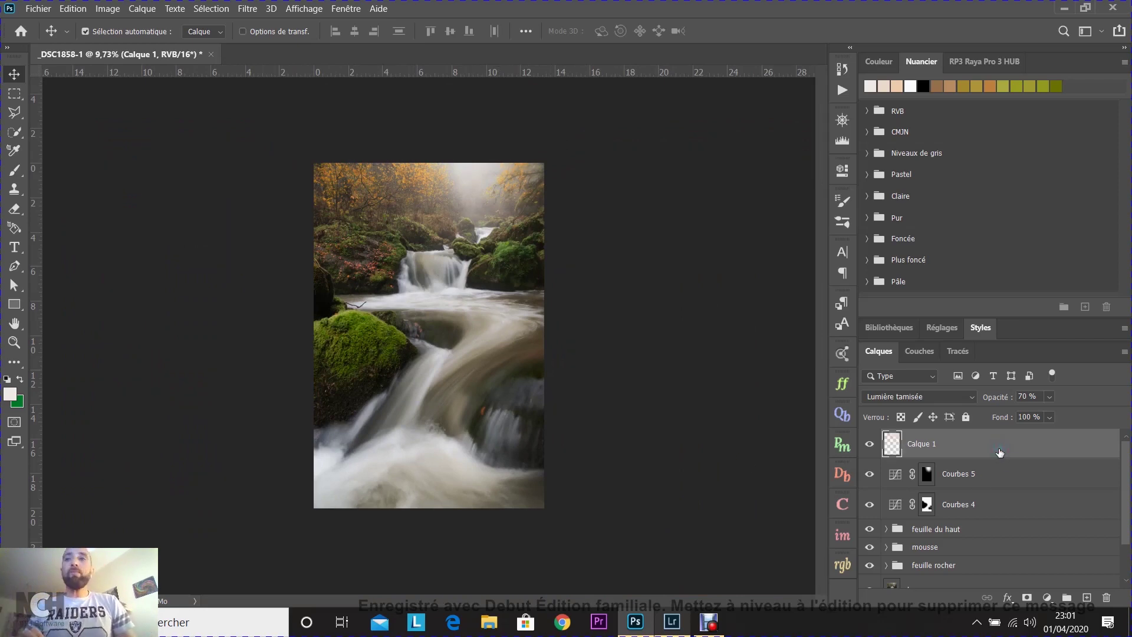
# Stamp all visible layers into a new merged layer at the top of the layer stack.
pyautogui.scroll(-2, 1019, 504)
pyautogui.scroll(2, 1019, 507)
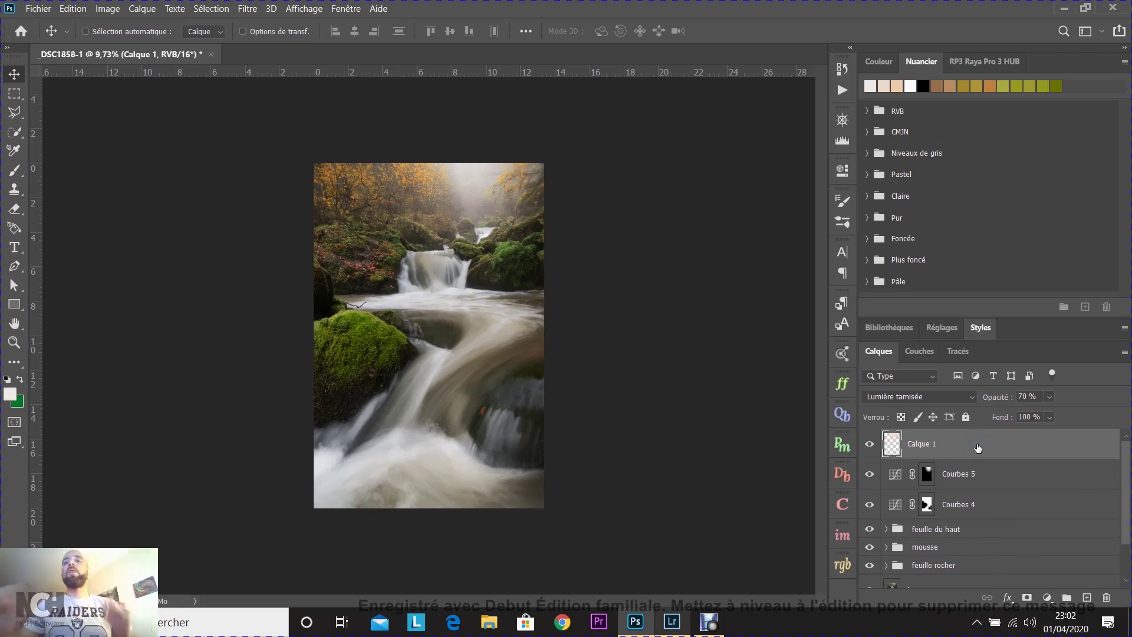
pyautogui.hotkey('ctrl', 'alt', 'shift', 'e')
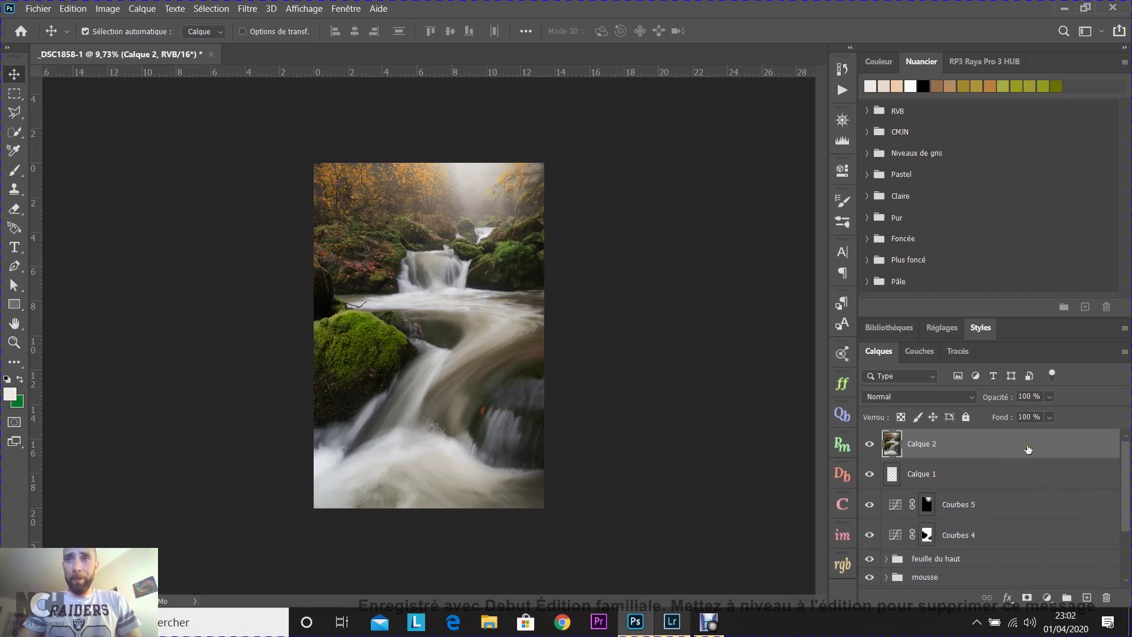
pyautogui.scroll(-3, 1009, 468)
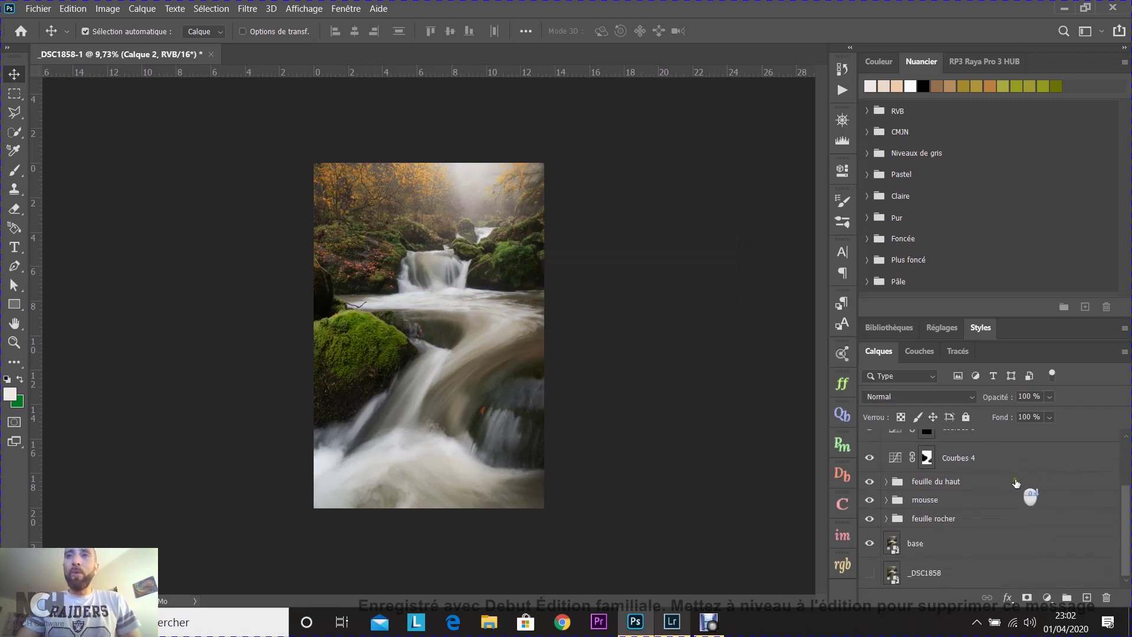
pyautogui.scroll(3, 1016, 483)
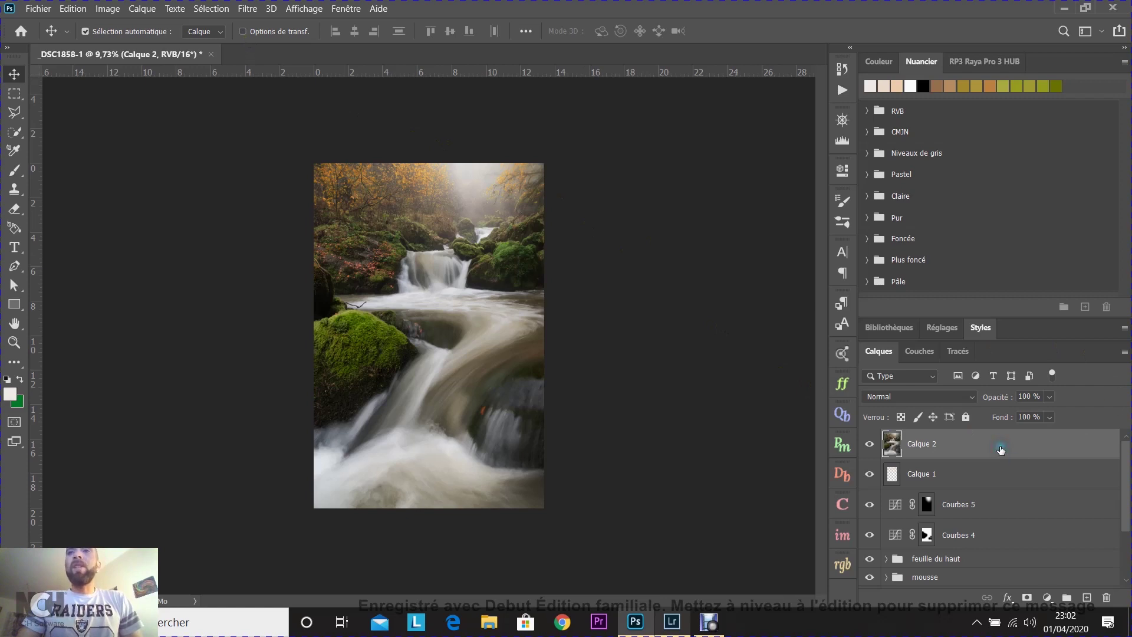
# Open the Camera Raw filter on the merged layer and draw a large radial filter with Exposition -1,20, Tons clairs 0 and Blancs 0.
pyautogui.click(246, 9)
pyautogui.click(276, 92)
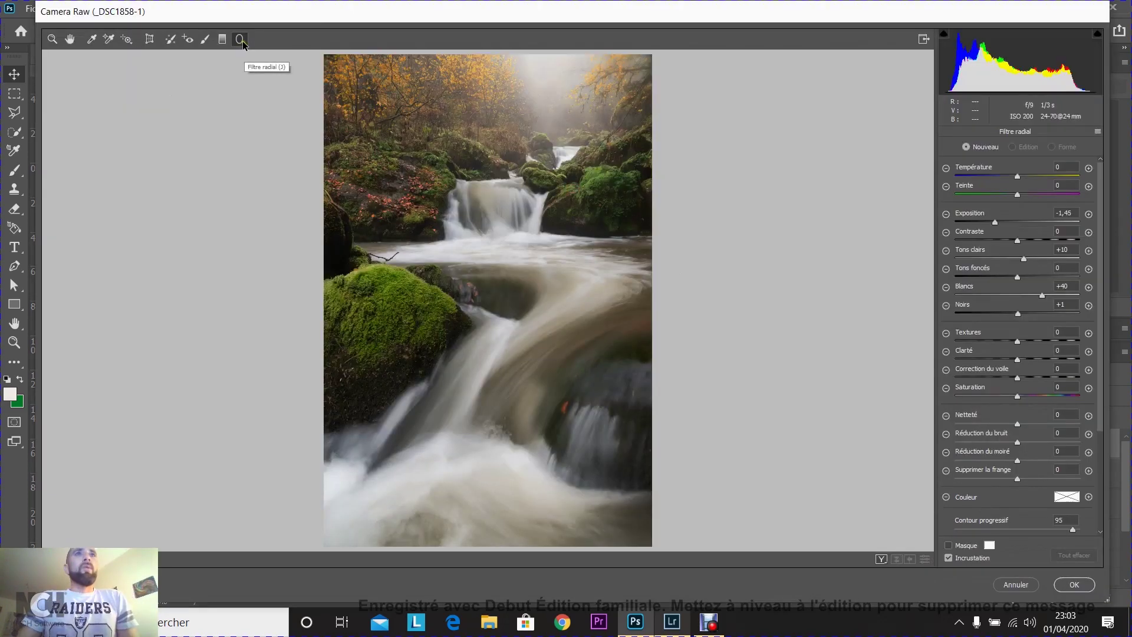
pyautogui.click(242, 41)
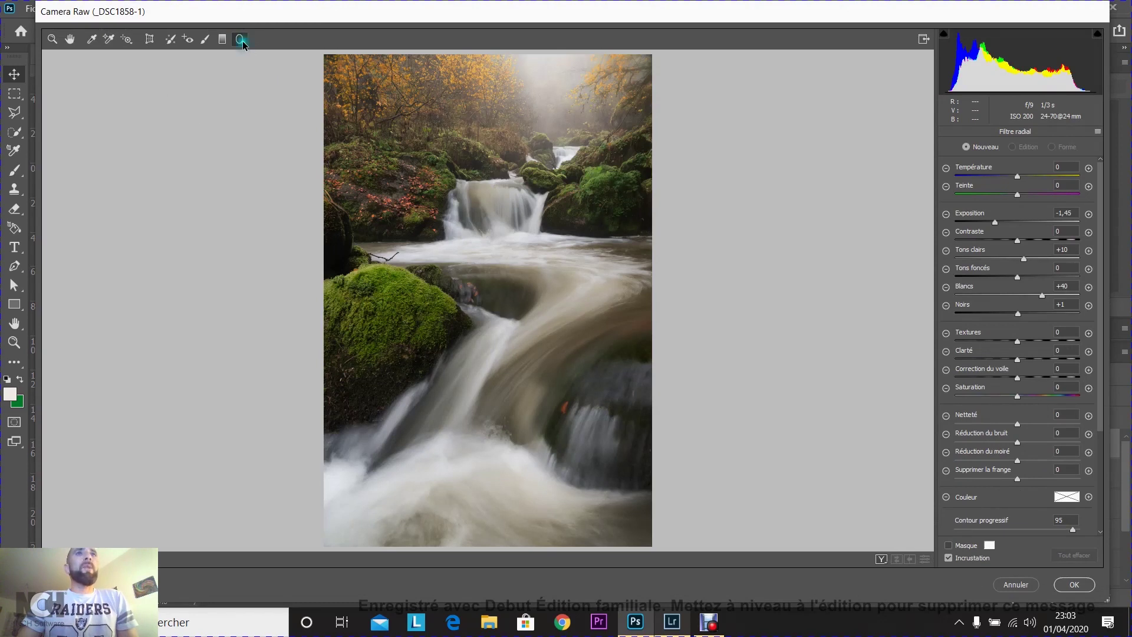
pyautogui.moveTo(992, 223); pyautogui.dragTo(996, 223)
pyautogui.doubleClick(1023, 259)
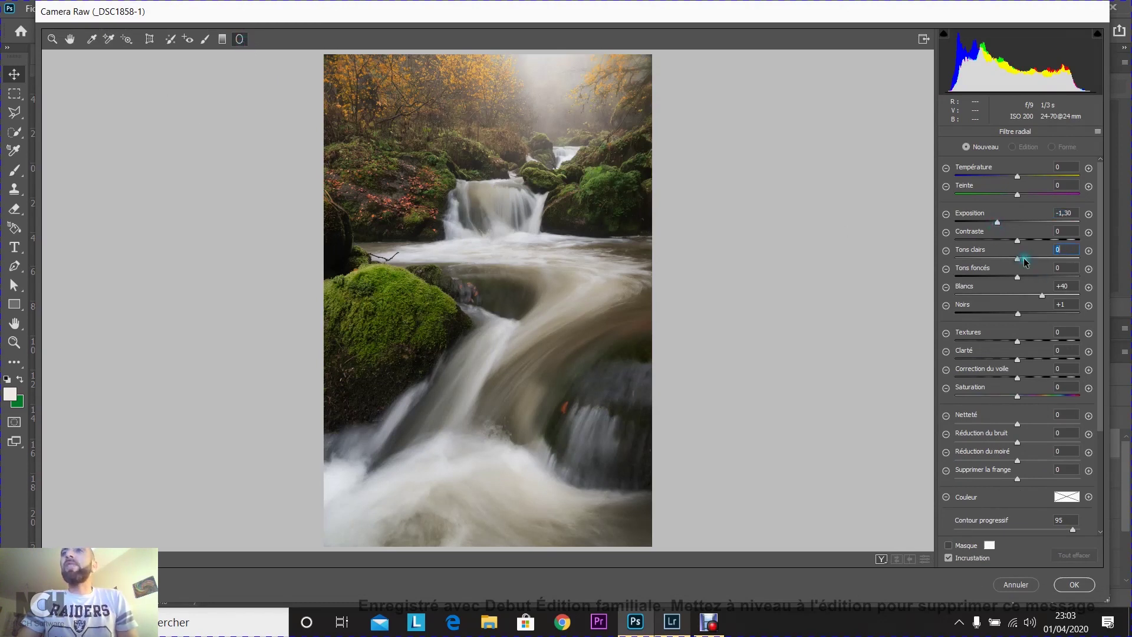
pyautogui.doubleClick(1041, 296)
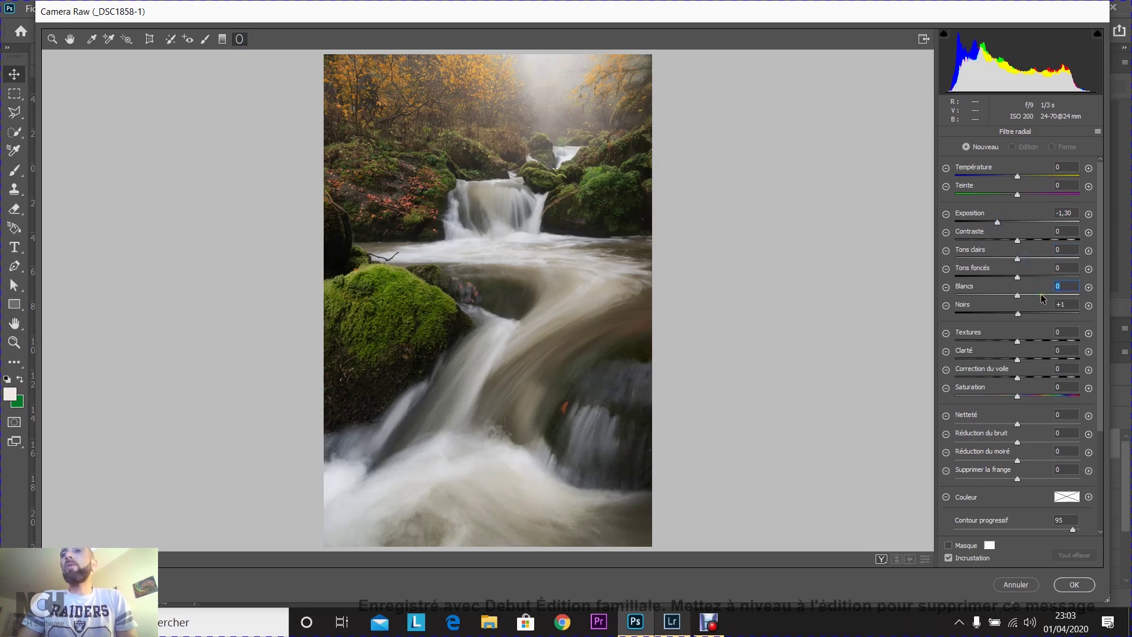
pyautogui.moveTo(999, 226); pyautogui.dragTo(1001, 227)
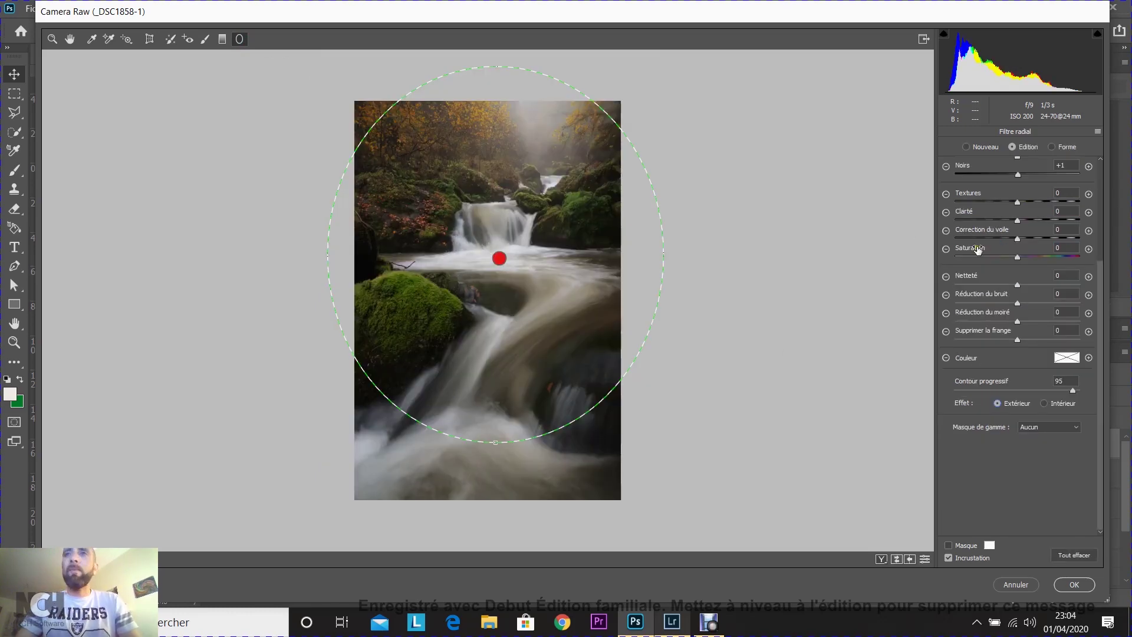
pyautogui.scroll(3, 1040, 313)
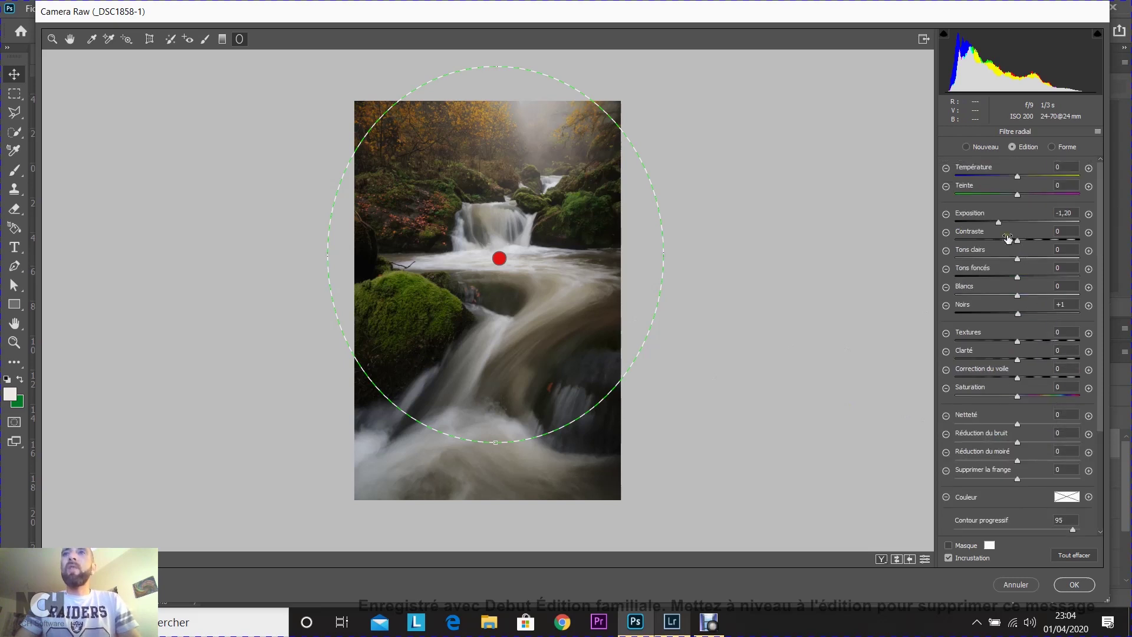
# Centre the radial filter on the misty gap, then stretch and tilt its ellipse down along the stream to the foreground water.
pyautogui.moveTo(499, 257); pyautogui.dragTo(534, 132)
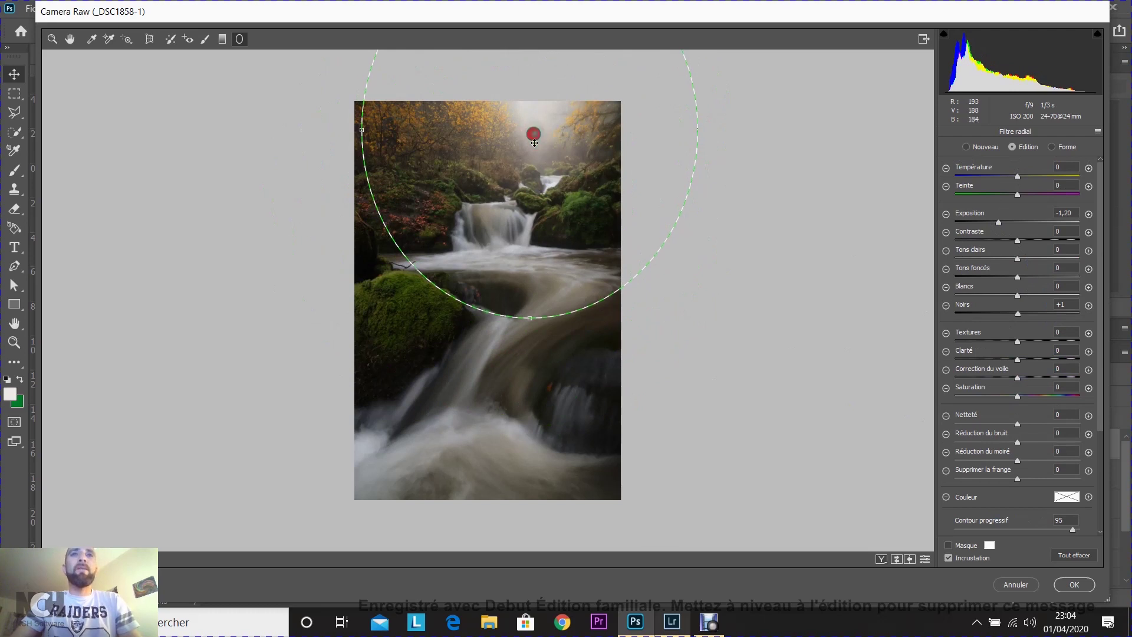
pyautogui.moveTo(531, 316); pyautogui.dragTo(462, 505)
pyautogui.moveTo(536, 341); pyautogui.dragTo(519, 342)
pyautogui.press('z')
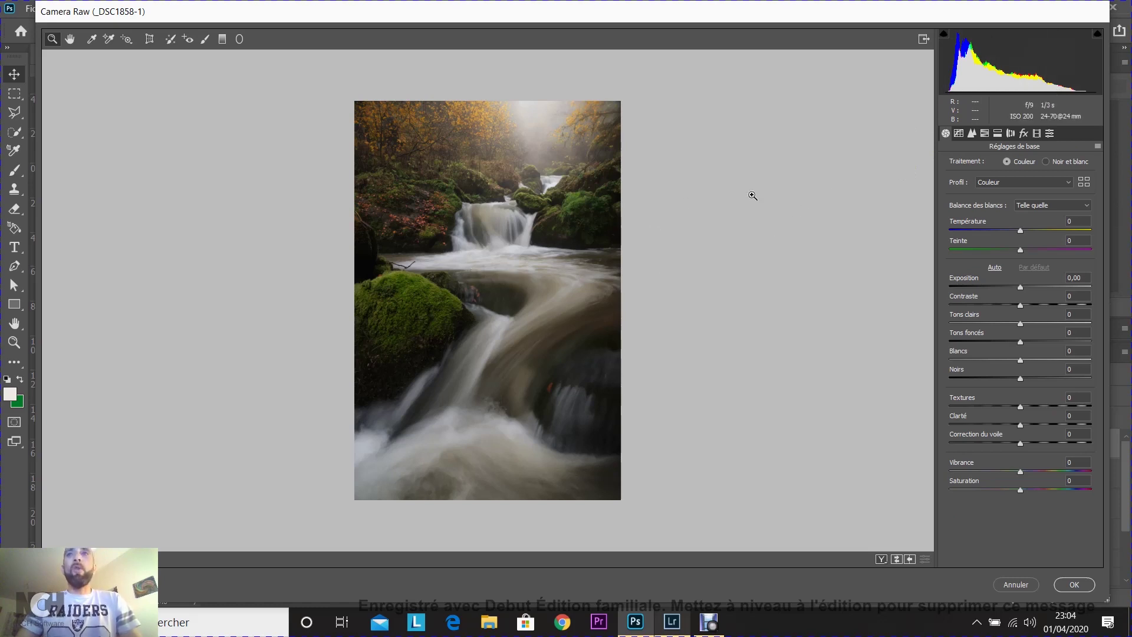
# Reselect the radial filter and erase its effect over the misty gap with the subtracting Forme brush at Taille 24, Contour progressif 100.
pyautogui.click(239, 40)
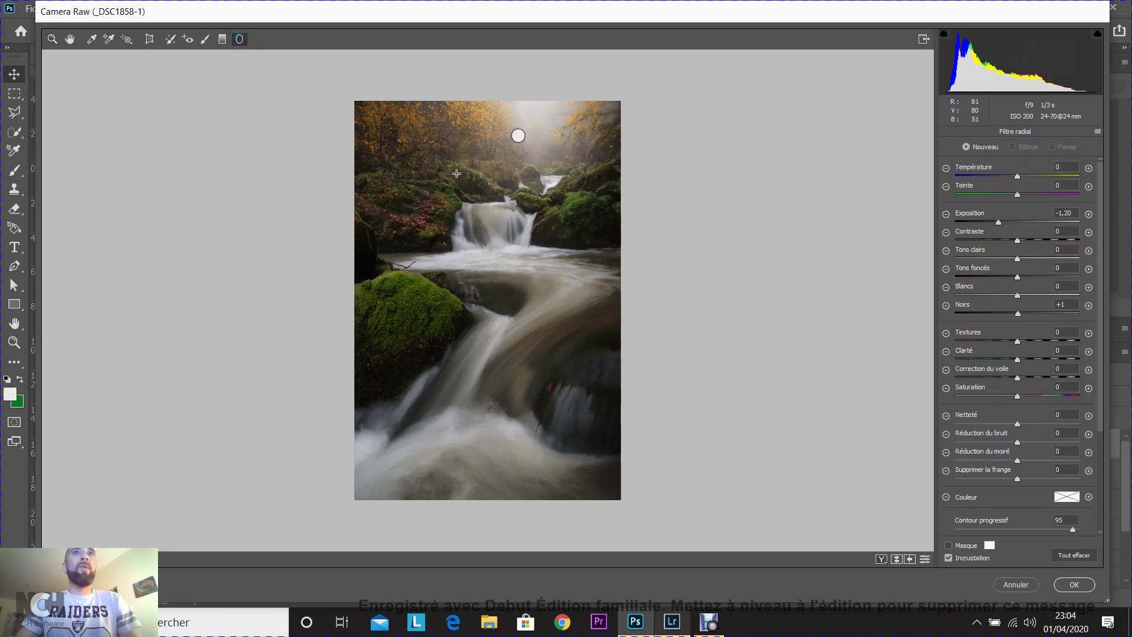
pyautogui.click(517, 135)
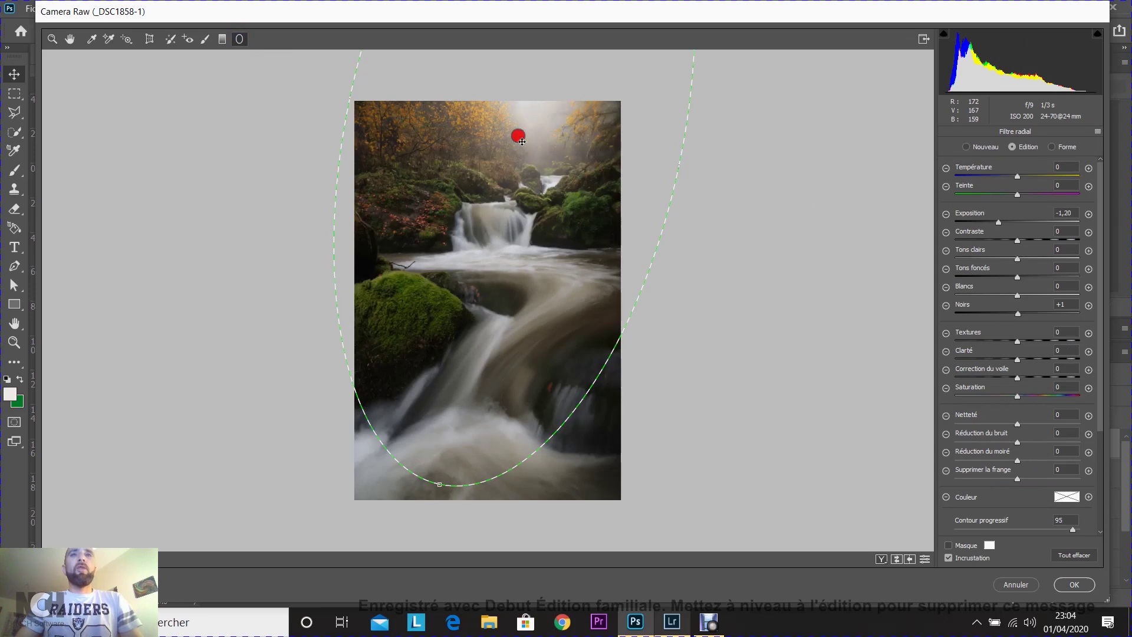
pyautogui.click(1052, 147)
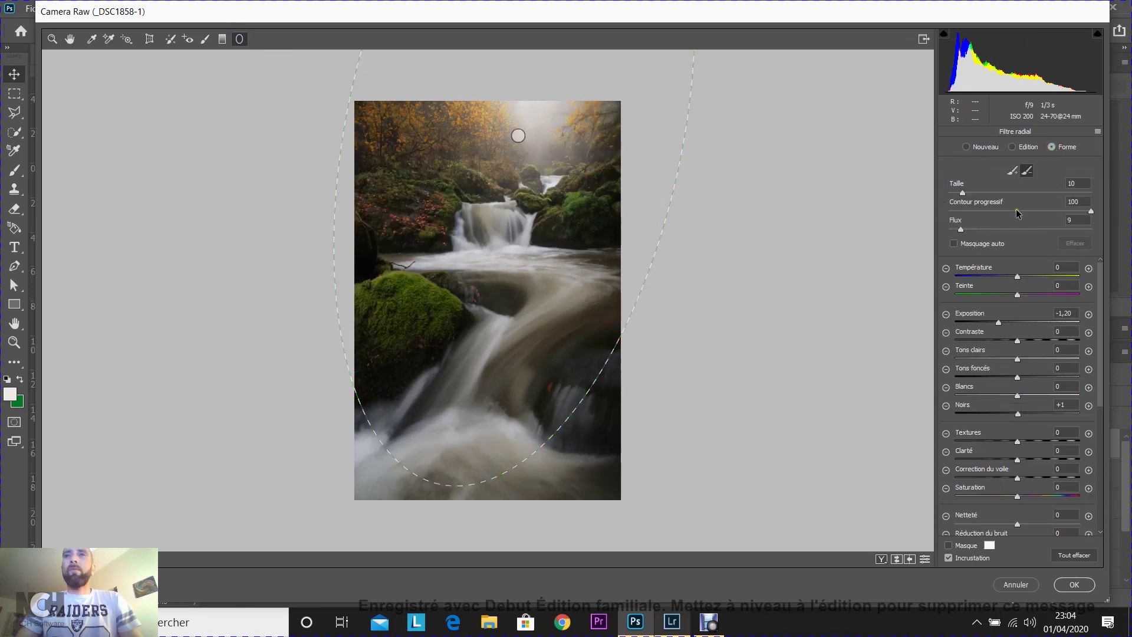
pyautogui.click(1027, 171)
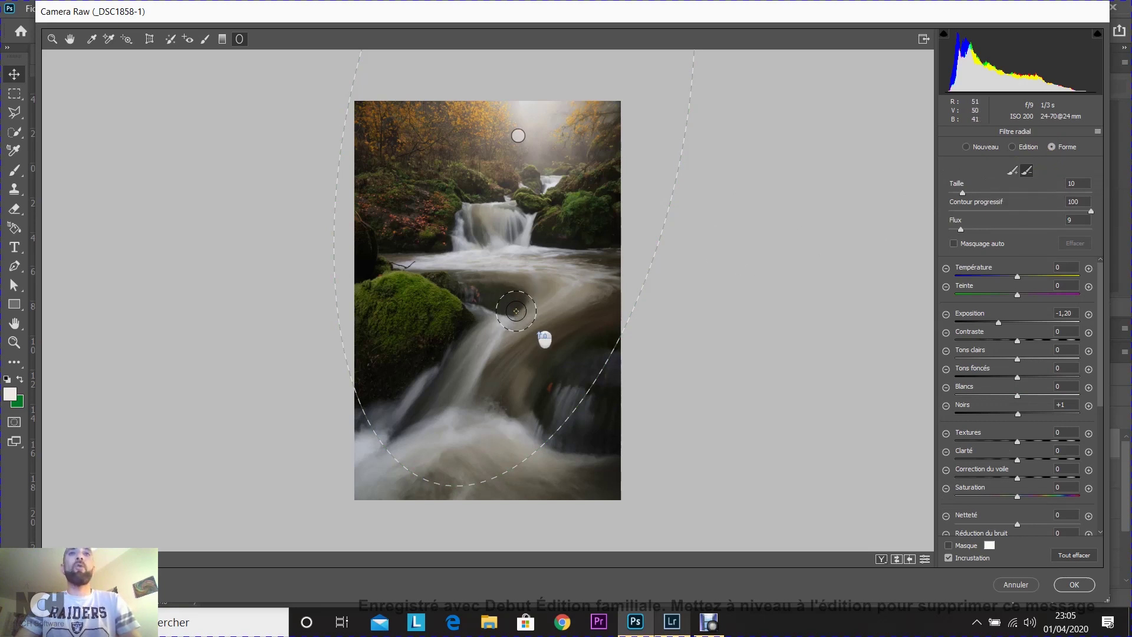
pyautogui.moveTo(491, 290); pyautogui.dragTo(509, 290)
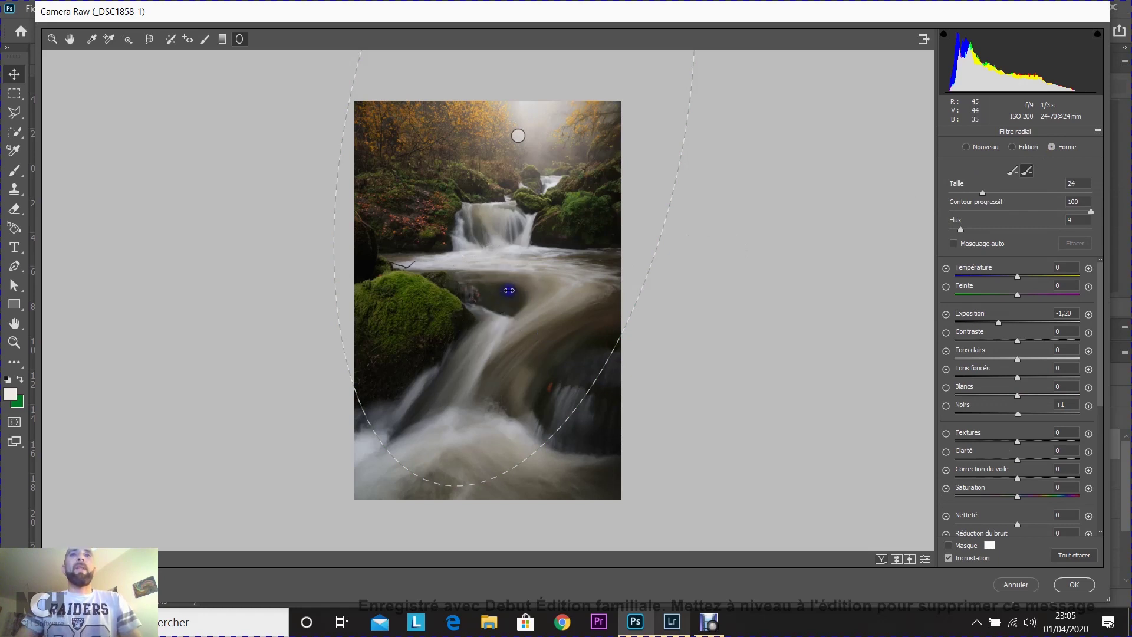
pyautogui.moveTo(527, 102)
pyautogui.mouseDown()
pyautogui.moveTo(529, 60)
pyautogui.moveTo(524, 121)
pyautogui.moveTo(530, 92)
pyautogui.moveTo(541, 120)
pyautogui.moveTo(542, 72)
pyautogui.moveTo(539, 107)
pyautogui.moveTo(567, 62)
pyautogui.moveTo(531, 73)
pyautogui.moveTo(538, 75)
pyautogui.mouseUp()
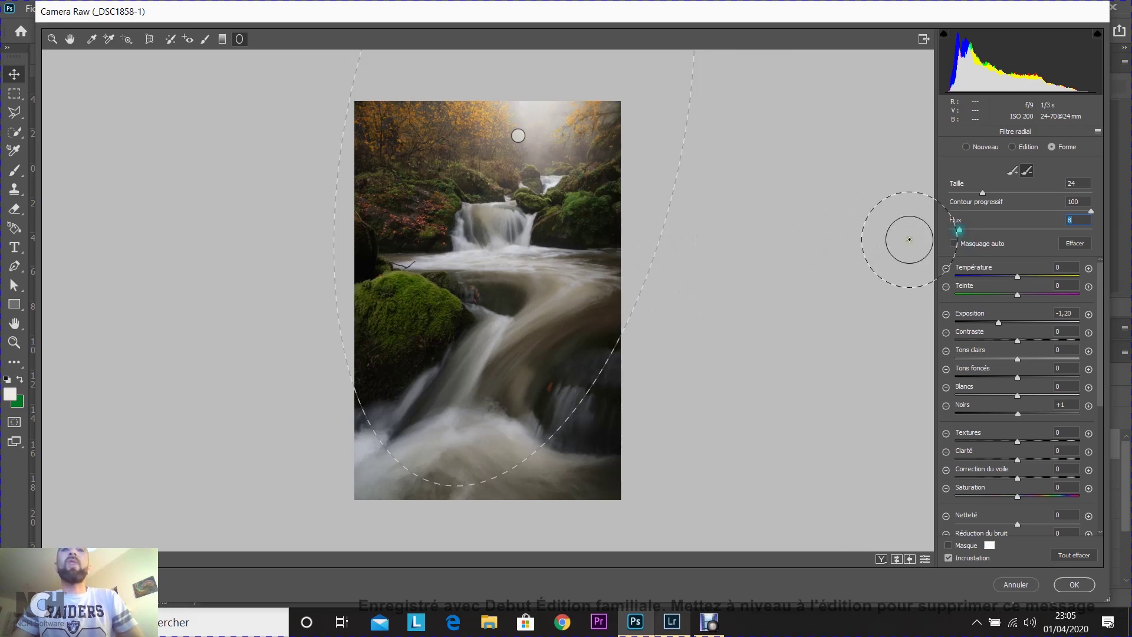
# Erase the darkening from the mist down through the waterfall and stream with Flux 8, using brush sizes 16 and 12.
pyautogui.moveTo(498, 276); pyautogui.dragTo(489, 279)
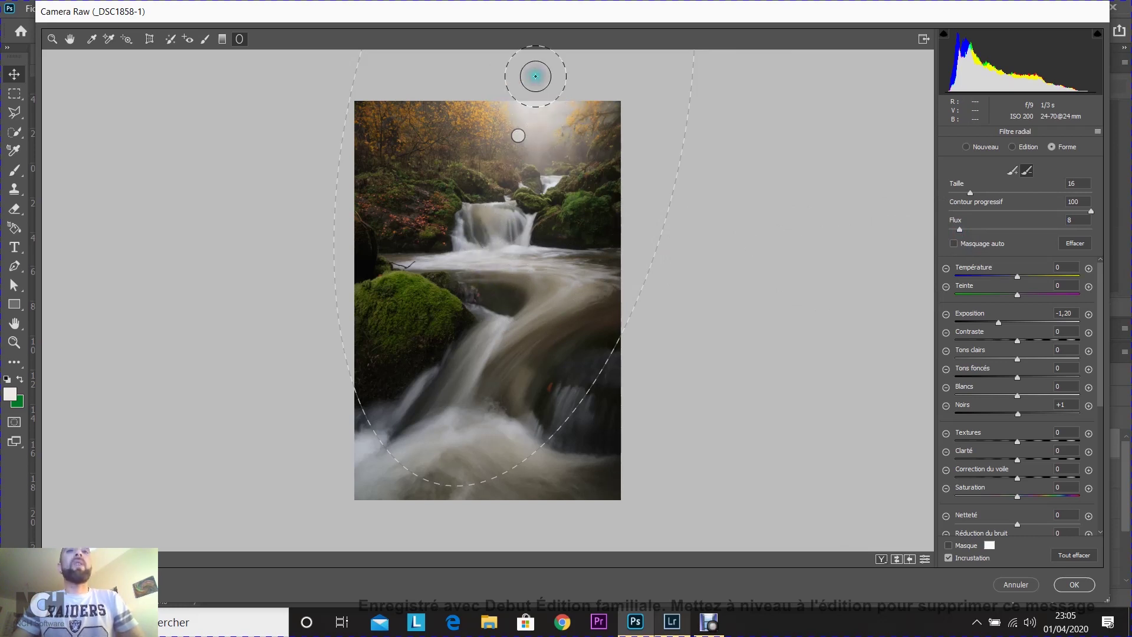
pyautogui.moveTo(519, 137)
pyautogui.mouseDown()
pyautogui.moveTo(492, 168)
pyautogui.moveTo(518, 171)
pyautogui.moveTo(527, 154)
pyautogui.moveTo(504, 192)
pyautogui.mouseUp()
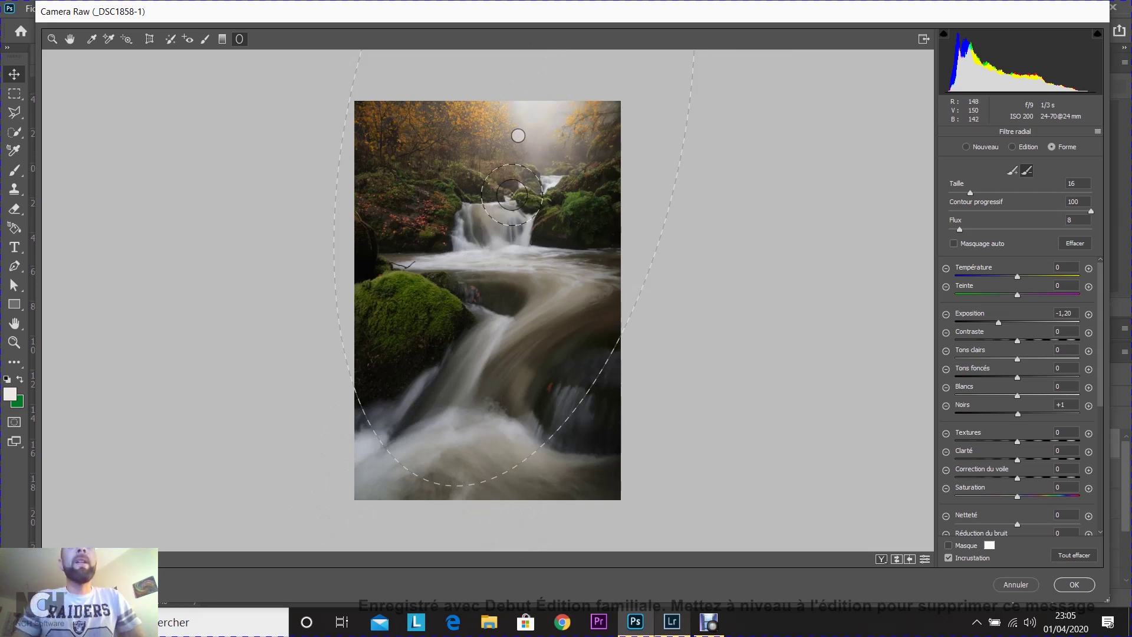
pyautogui.moveTo(534, 124)
pyautogui.mouseDown()
pyautogui.moveTo(562, 111)
pyautogui.moveTo(531, 122)
pyautogui.moveTo(511, 85)
pyautogui.moveTo(534, 109)
pyautogui.moveTo(527, 120)
pyautogui.moveTo(490, 100)
pyautogui.moveTo(534, 99)
pyautogui.moveTo(505, 119)
pyautogui.moveTo(554, 107)
pyautogui.moveTo(517, 125)
pyautogui.moveTo(527, 121)
pyautogui.moveTo(481, 191)
pyautogui.moveTo(502, 206)
pyautogui.moveTo(484, 249)
pyautogui.moveTo(490, 260)
pyautogui.moveTo(482, 252)
pyautogui.moveTo(458, 287)
pyautogui.moveTo(429, 273)
pyautogui.moveTo(453, 303)
pyautogui.moveTo(433, 298)
pyautogui.moveTo(455, 306)
pyautogui.moveTo(432, 282)
pyautogui.moveTo(434, 251)
pyautogui.moveTo(488, 199)
pyautogui.moveTo(450, 210)
pyautogui.moveTo(472, 224)
pyautogui.moveTo(494, 217)
pyautogui.moveTo(460, 225)
pyautogui.moveTo(499, 213)
pyautogui.moveTo(501, 225)
pyautogui.moveTo(537, 221)
pyautogui.moveTo(508, 218)
pyautogui.moveTo(545, 205)
pyautogui.moveTo(509, 203)
pyautogui.moveTo(559, 169)
pyautogui.moveTo(505, 183)
pyautogui.moveTo(545, 149)
pyautogui.moveTo(537, 158)
pyautogui.moveTo(553, 156)
pyautogui.moveTo(535, 154)
pyautogui.moveTo(561, 178)
pyautogui.moveTo(488, 185)
pyautogui.moveTo(498, 162)
pyautogui.moveTo(512, 192)
pyautogui.moveTo(481, 192)
pyautogui.moveTo(518, 206)
pyautogui.moveTo(527, 219)
pyautogui.moveTo(507, 256)
pyautogui.moveTo(513, 222)
pyautogui.moveTo(507, 245)
pyautogui.moveTo(560, 291)
pyautogui.moveTo(488, 342)
pyautogui.moveTo(486, 356)
pyautogui.moveTo(529, 298)
pyautogui.moveTo(495, 330)
pyautogui.moveTo(553, 285)
pyautogui.moveTo(501, 355)
pyautogui.moveTo(498, 329)
pyautogui.moveTo(470, 396)
pyautogui.mouseUp()
pyautogui.moveTo(551, 412)
pyautogui.mouseDown()
pyautogui.moveTo(561, 399)
pyautogui.moveTo(571, 406)
pyautogui.moveTo(546, 430)
pyautogui.moveTo(551, 412)
pyautogui.moveTo(478, 431)
pyautogui.moveTo(468, 450)
pyautogui.moveTo(434, 417)
pyautogui.moveTo(461, 436)
pyautogui.moveTo(529, 452)
pyautogui.moveTo(619, 457)
pyautogui.moveTo(548, 460)
pyautogui.moveTo(474, 415)
pyautogui.moveTo(394, 454)
pyautogui.moveTo(467, 427)
pyautogui.moveTo(407, 460)
pyautogui.moveTo(456, 433)
pyautogui.moveTo(455, 445)
pyautogui.moveTo(503, 434)
pyautogui.moveTo(511, 359)
pyautogui.moveTo(468, 422)
pyautogui.moveTo(536, 325)
pyautogui.mouseUp()
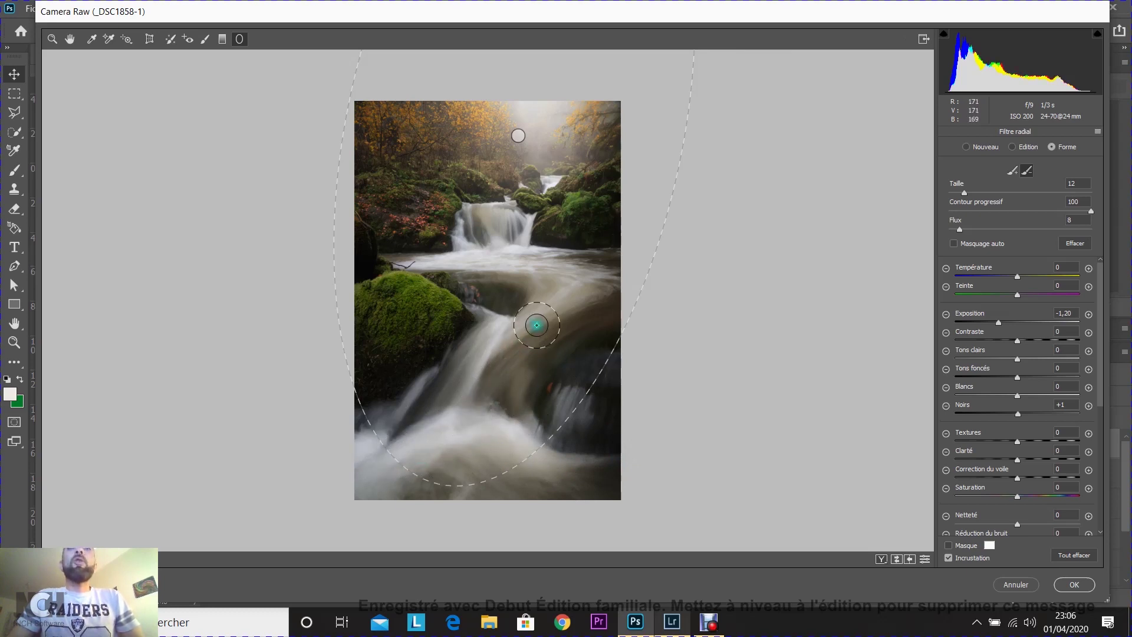
# Erase more of the darkening over the lower cascade, the pool and the mossy rock's edge with a size 10 brush, and leave the radial filter.
pyautogui.moveTo(481, 422)
pyautogui.mouseDown()
pyautogui.moveTo(472, 405)
pyautogui.moveTo(567, 261)
pyautogui.moveTo(645, 274)
pyautogui.moveTo(594, 268)
pyautogui.mouseUp()
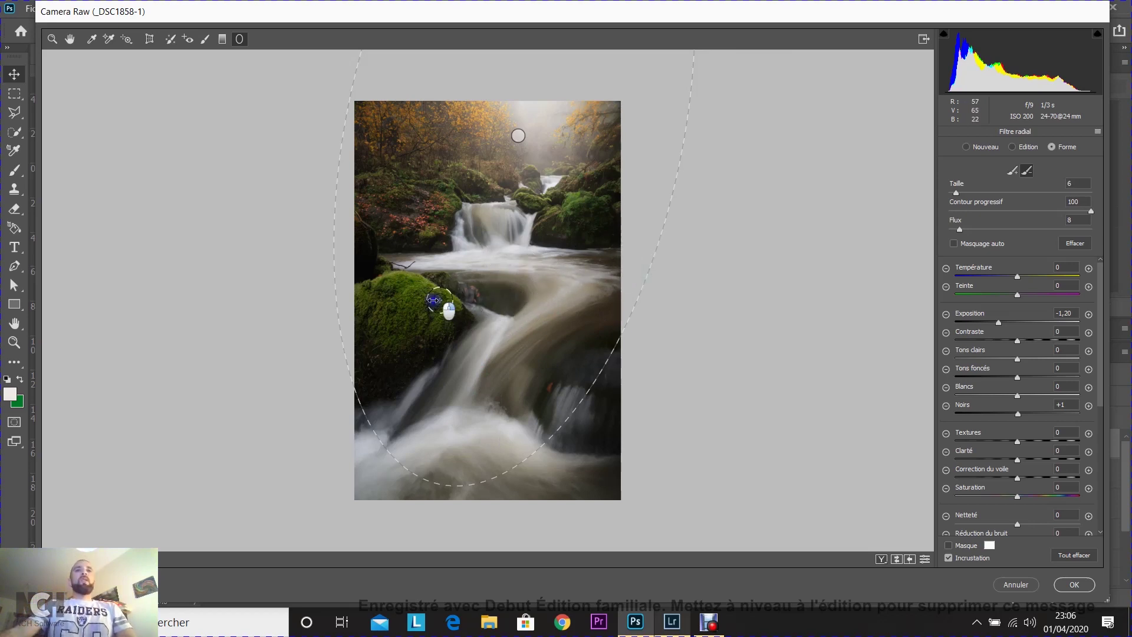
pyautogui.moveTo(415, 285); pyautogui.dragTo(454, 305)
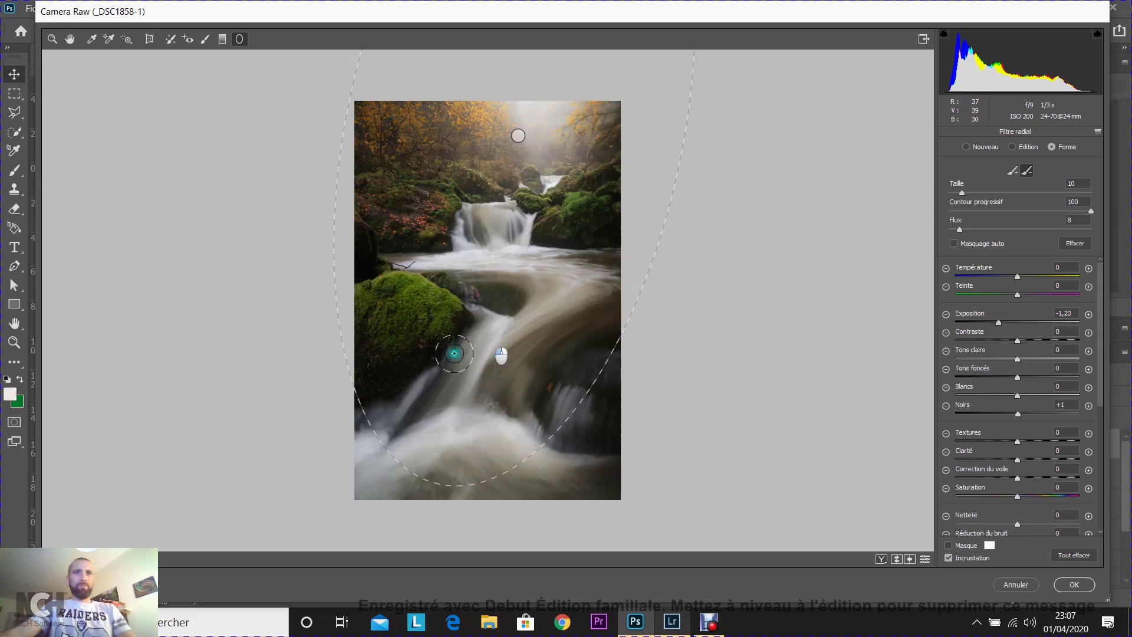
pyautogui.moveTo(472, 337)
pyautogui.mouseDown()
pyautogui.moveTo(454, 290)
pyautogui.moveTo(436, 309)
pyautogui.moveTo(480, 261)
pyautogui.moveTo(464, 221)
pyautogui.moveTo(416, 234)
pyautogui.moveTo(390, 220)
pyautogui.moveTo(530, 211)
pyautogui.moveTo(539, 163)
pyautogui.moveTo(505, 214)
pyautogui.moveTo(541, 160)
pyautogui.moveTo(505, 197)
pyautogui.moveTo(522, 162)
pyautogui.moveTo(501, 175)
pyautogui.moveTo(523, 116)
pyautogui.moveTo(513, 108)
pyautogui.moveTo(535, 147)
pyautogui.moveTo(523, 156)
pyautogui.moveTo(556, 103)
pyautogui.moveTo(563, 116)
pyautogui.moveTo(527, 153)
pyautogui.moveTo(531, 199)
pyautogui.moveTo(526, 176)
pyautogui.moveTo(490, 226)
pyautogui.moveTo(575, 162)
pyautogui.moveTo(552, 187)
pyautogui.moveTo(588, 159)
pyautogui.moveTo(590, 173)
pyautogui.moveTo(556, 188)
pyautogui.moveTo(594, 126)
pyautogui.moveTo(584, 156)
pyautogui.moveTo(558, 144)
pyautogui.moveTo(548, 183)
pyautogui.moveTo(522, 207)
pyautogui.moveTo(535, 175)
pyautogui.moveTo(524, 184)
pyautogui.moveTo(547, 178)
pyautogui.moveTo(536, 214)
pyautogui.moveTo(556, 198)
pyautogui.moveTo(478, 230)
pyautogui.moveTo(504, 191)
pyautogui.moveTo(467, 207)
pyautogui.moveTo(411, 263)
pyautogui.moveTo(539, 253)
pyautogui.moveTo(548, 280)
pyautogui.moveTo(524, 311)
pyautogui.moveTo(492, 324)
pyautogui.moveTo(497, 336)
pyautogui.moveTo(422, 435)
pyautogui.moveTo(477, 430)
pyautogui.moveTo(553, 467)
pyautogui.moveTo(579, 394)
pyautogui.moveTo(554, 396)
pyautogui.moveTo(575, 409)
pyautogui.mouseUp()
pyautogui.moveTo(476, 320)
pyautogui.mouseDown()
pyautogui.moveTo(417, 285)
pyautogui.moveTo(462, 298)
pyautogui.mouseUp()
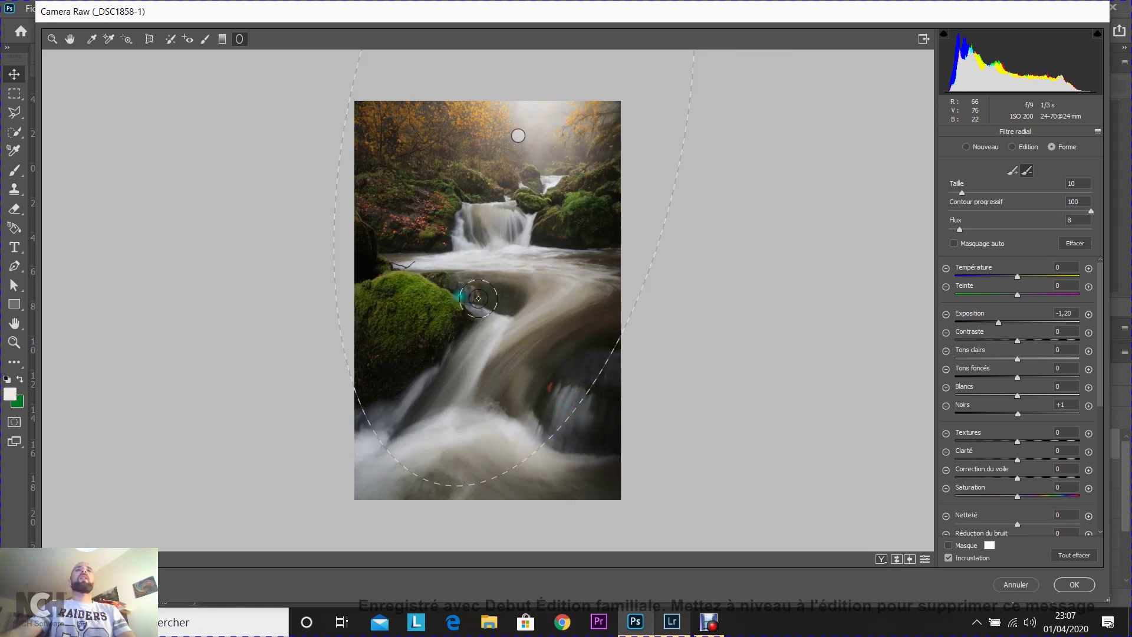
pyautogui.click(966, 147)
pyautogui.press('z')
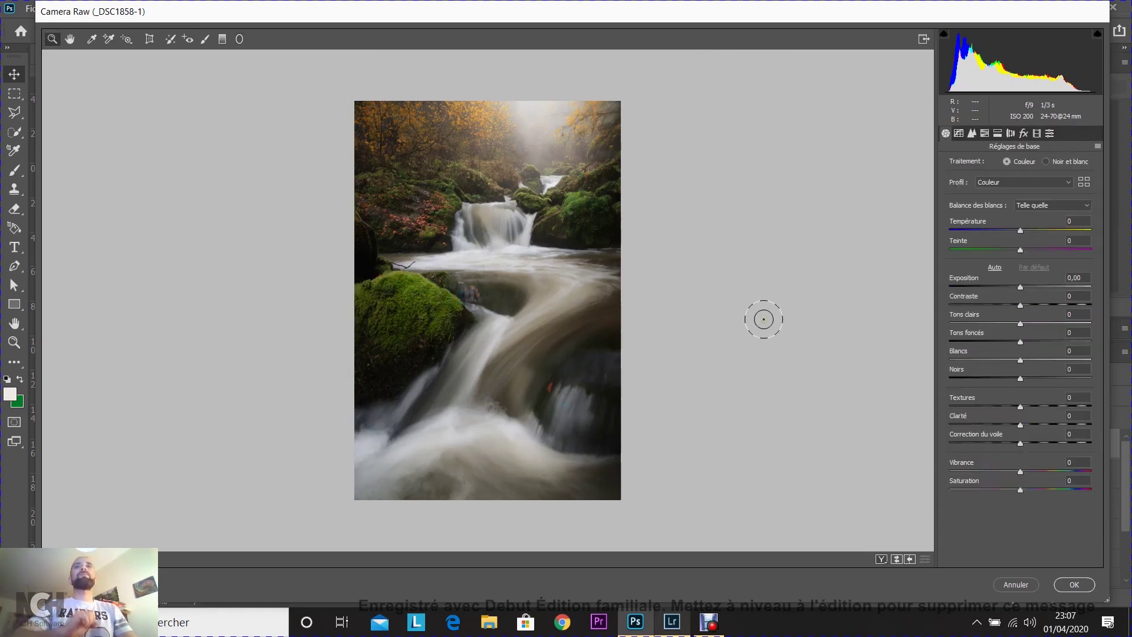
# Raise Tons clairs to +100 in the basic adjustments, using the clipping preview to check the highlights.
pyautogui.click(1021, 324)
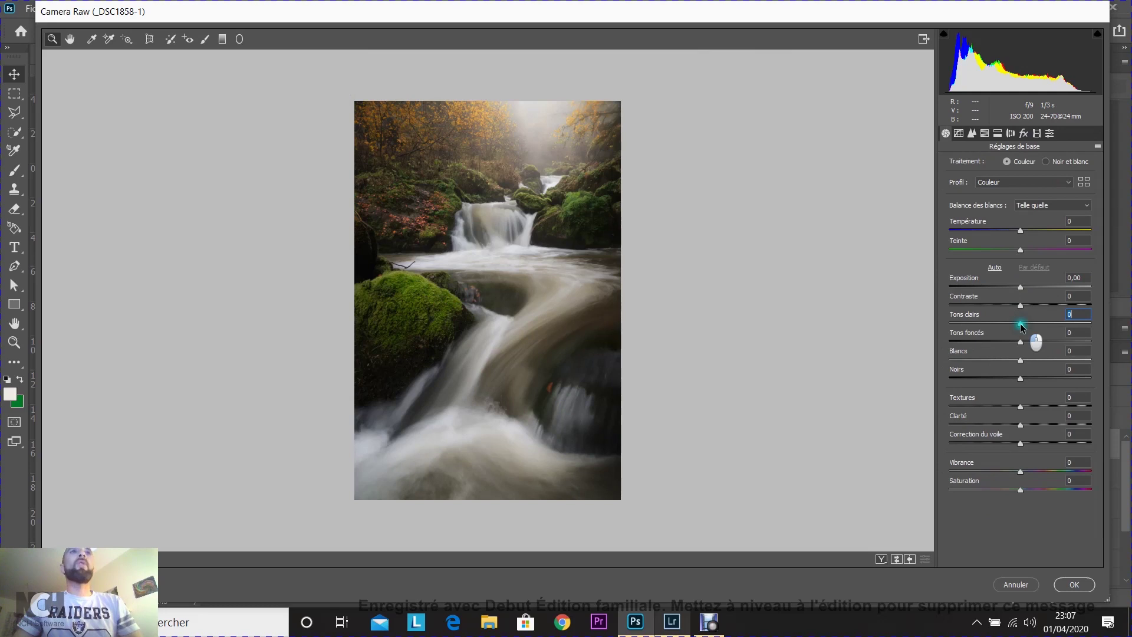
pyautogui.moveTo(1020, 323); pyautogui.dragTo(1030, 329)
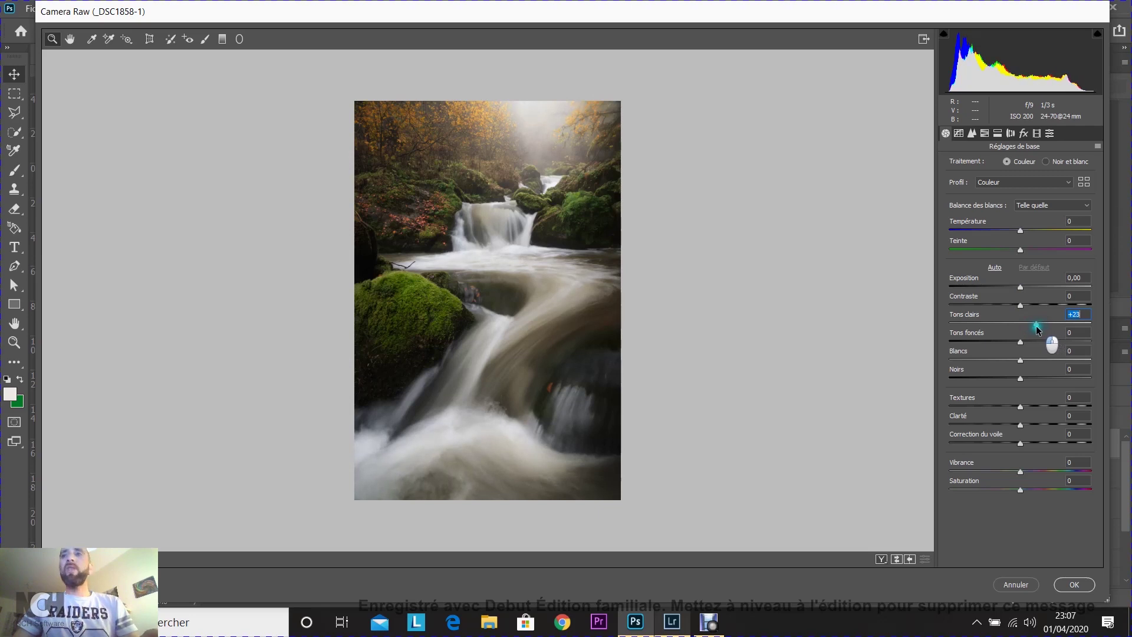
pyautogui.moveTo(1035, 325); pyautogui.dragTo(1034, 323)
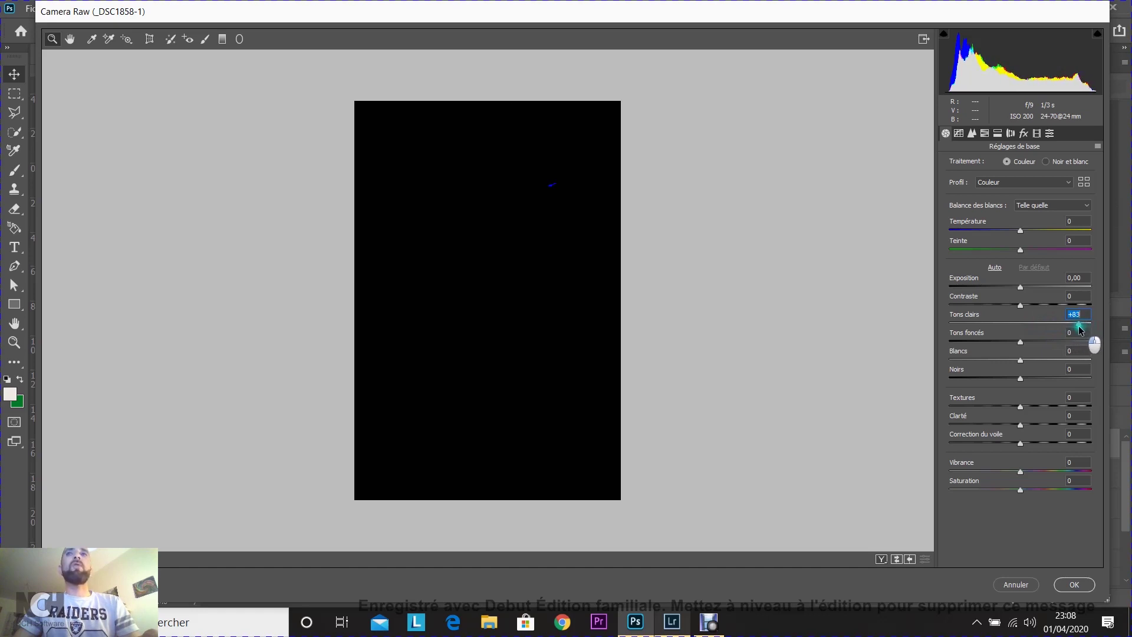
pyautogui.moveTo(1089, 327); pyautogui.dragTo(1107, 331)
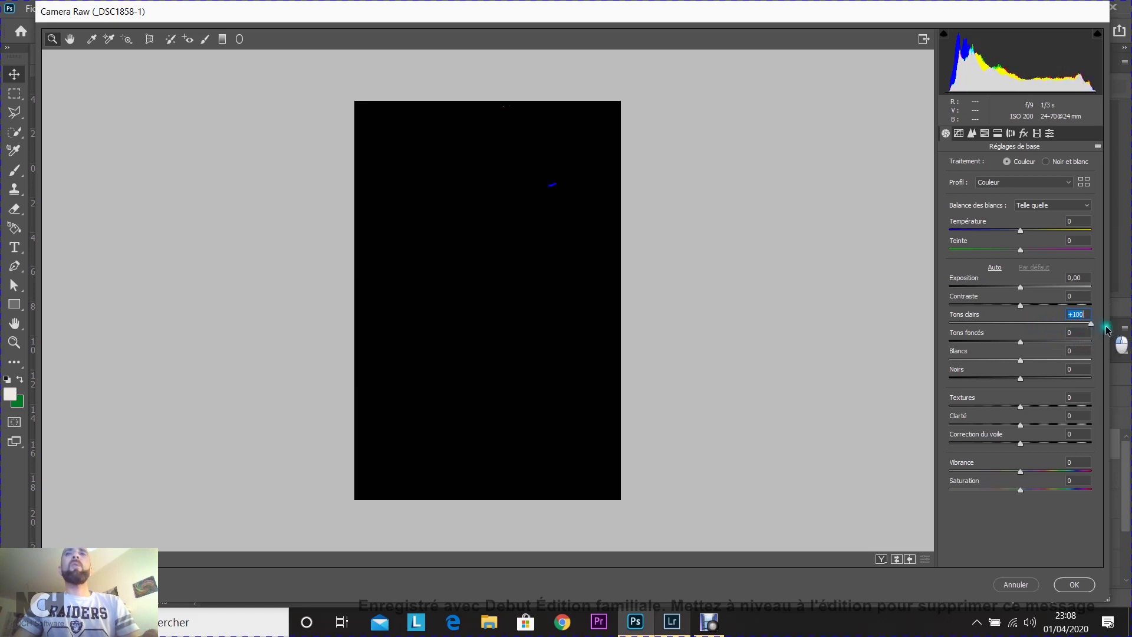